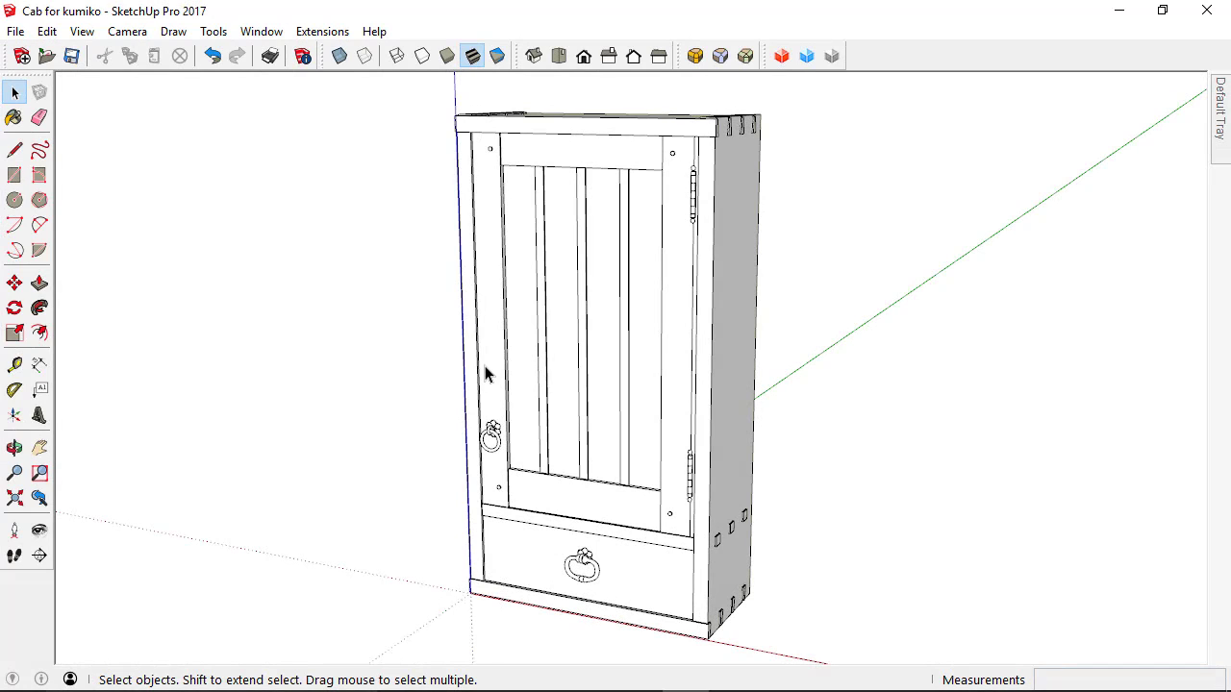
Step: Draw a vertical 1/8" by 5" rectangle above the cabinet, aligned with the inner edge of the door's knob-side stile
middle_click_drag(522, 336, 339, 399)
scroll(448, 221, "up", 3)
scroll(448, 241, "up", 4)
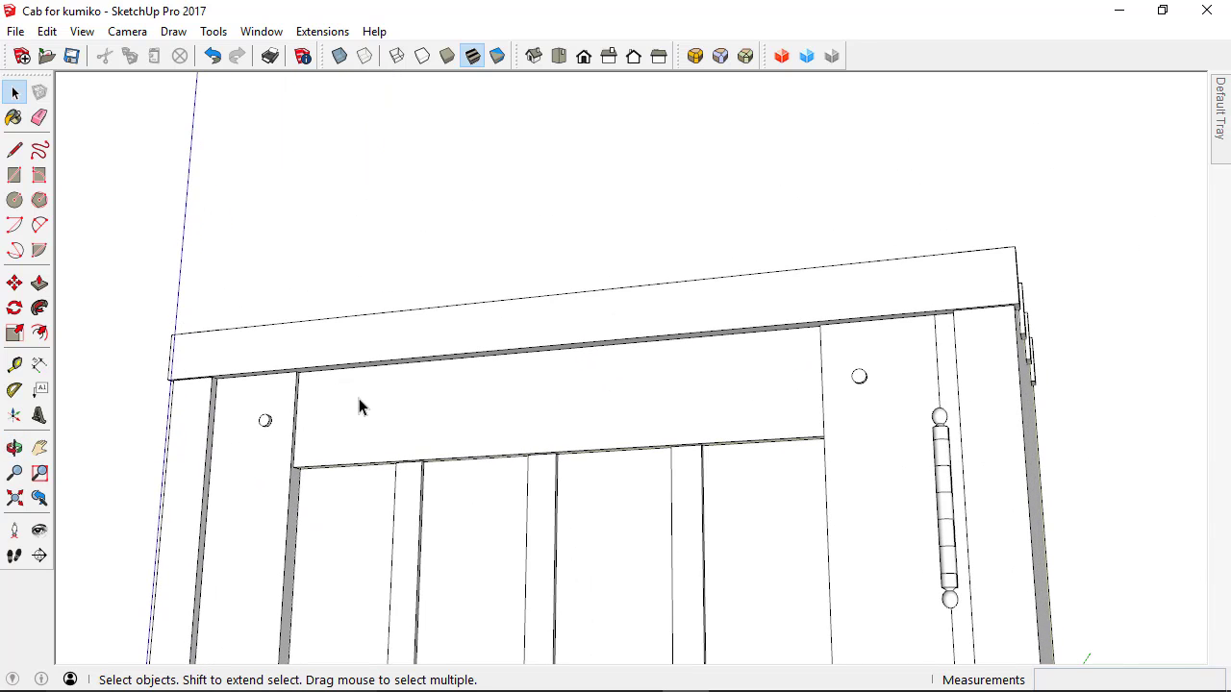
left_click(15, 175)
scroll(332, 399, "up", 3)
scroll(324, 406, "up", 3)
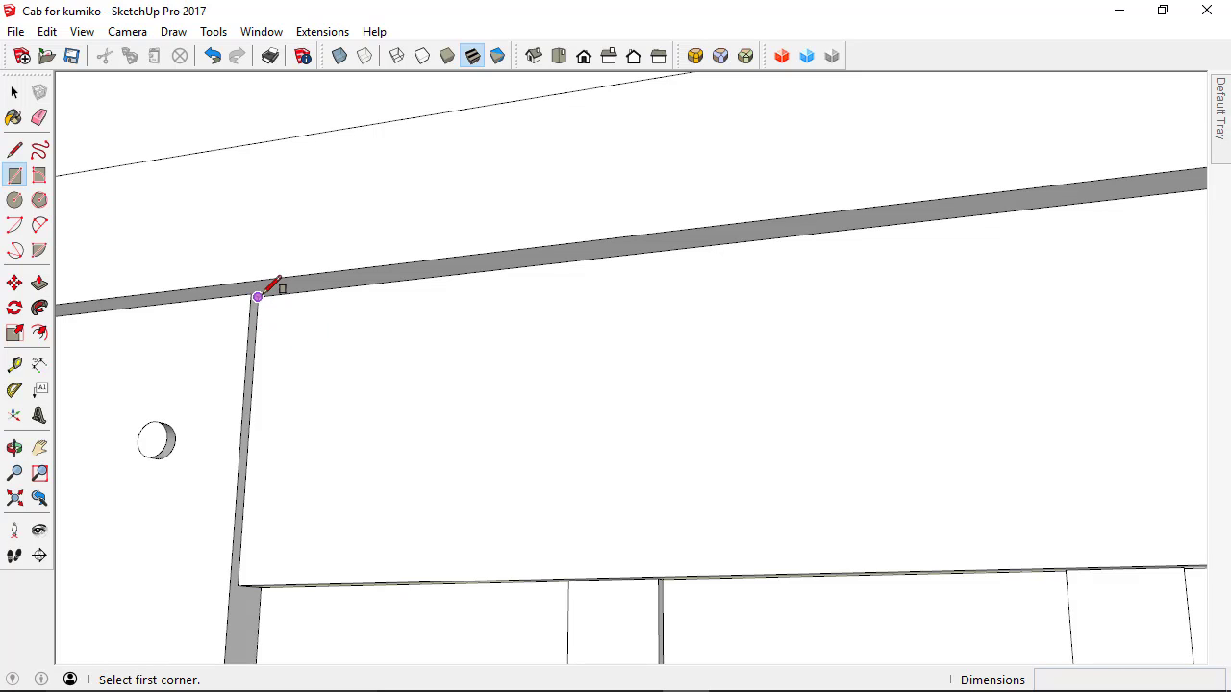
scroll(267, 286, "down", 5)
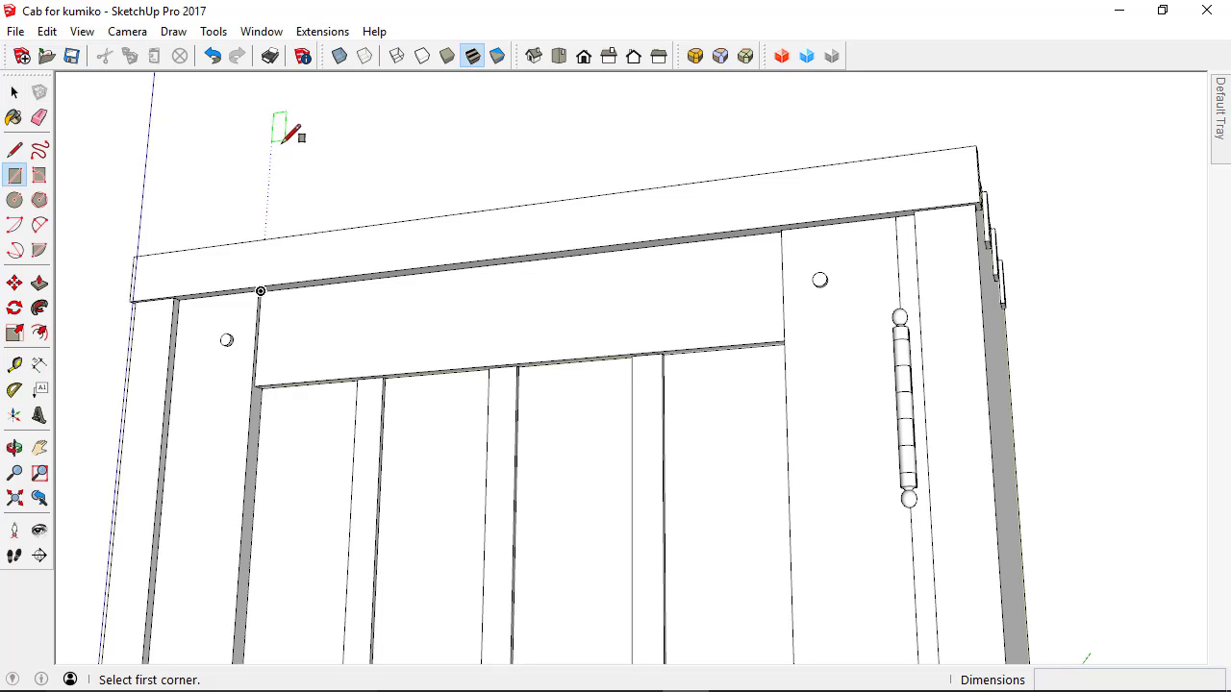
left_click(285, 140)
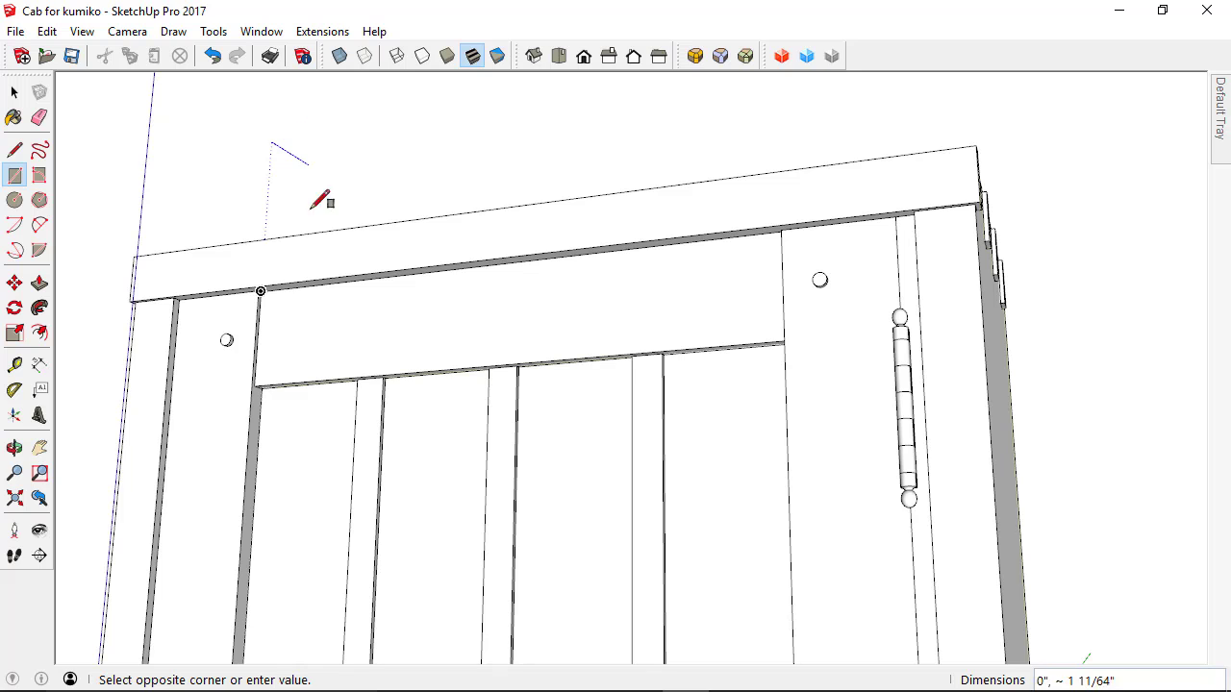
middle_click_drag(335, 209, 478, 354)
scroll(471, 358, "down", 3)
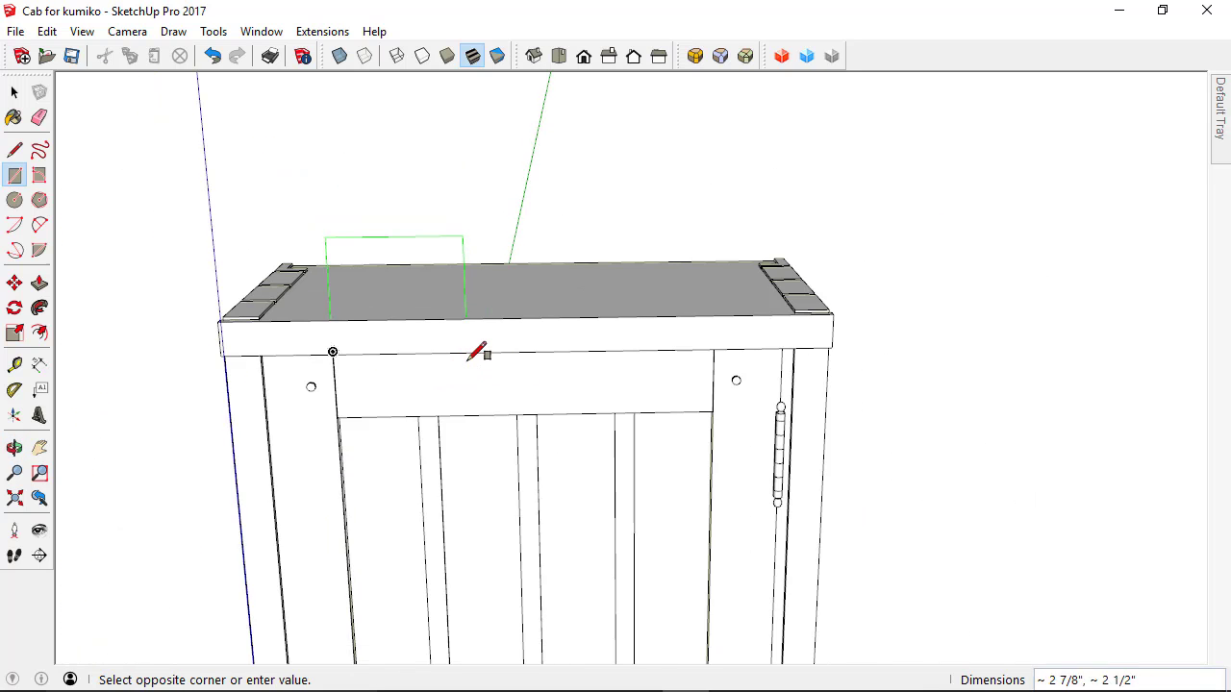
scroll(478, 351, "down", 2)
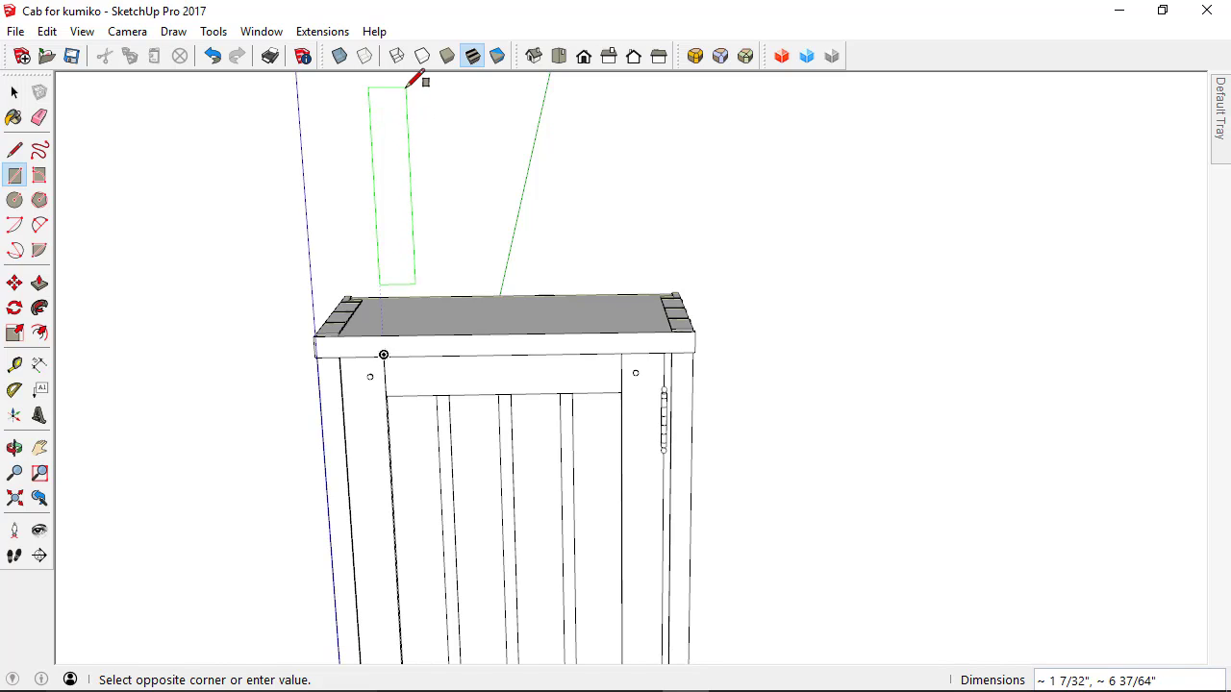
type("1/8,5")
key("Return")
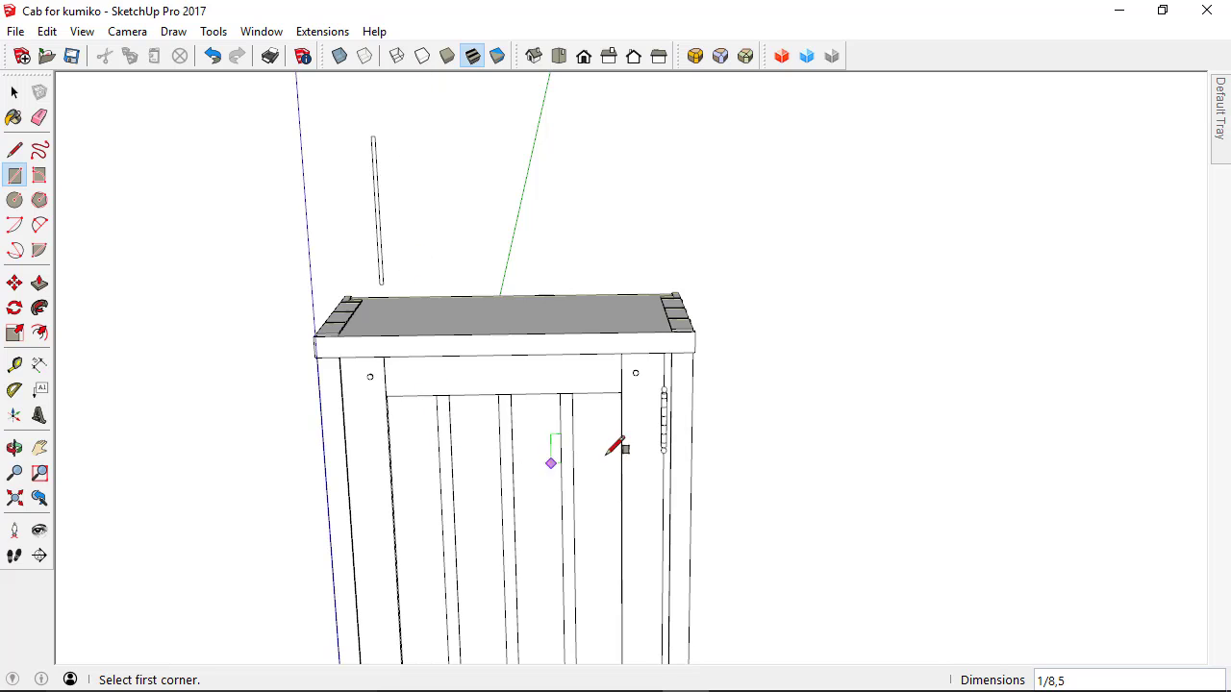
Step: Extrude the narrow rectangle above the cabinet 1/4" with Push/Pull to form a thin strip
middle_click_drag(615, 445, 439, 426)
scroll(370, 162, "up", 2)
scroll(371, 162, "up", 2)
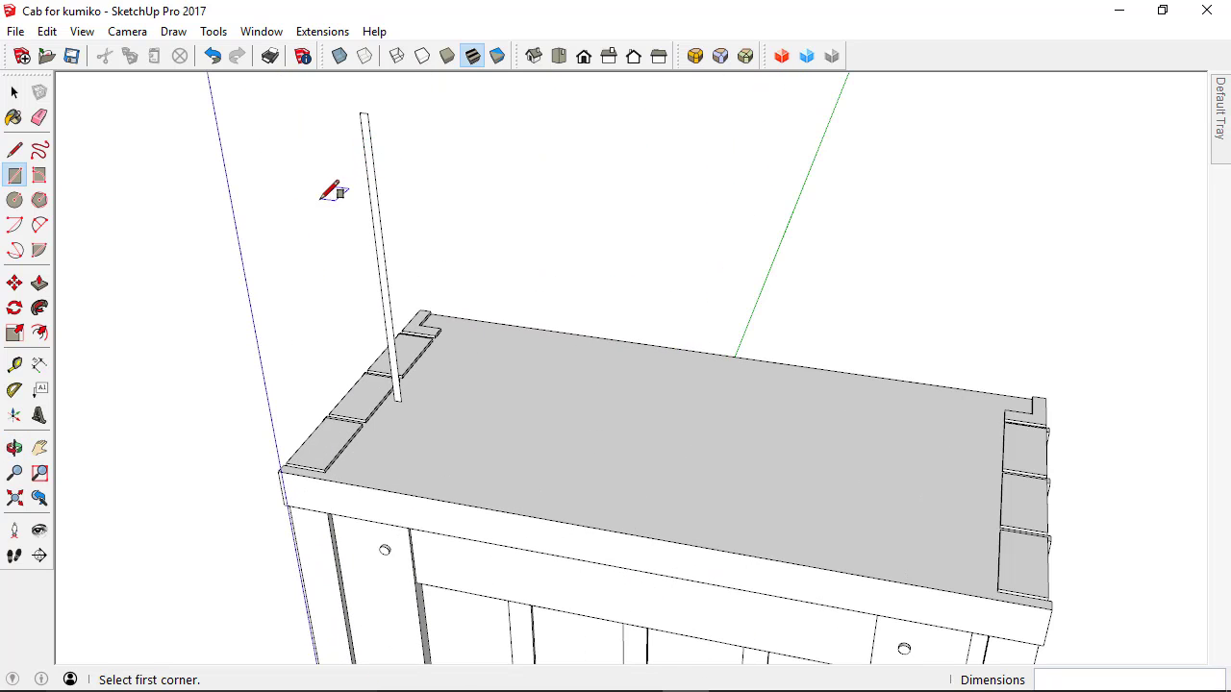
middle_click_drag(317, 248, 261, 336, "shift")
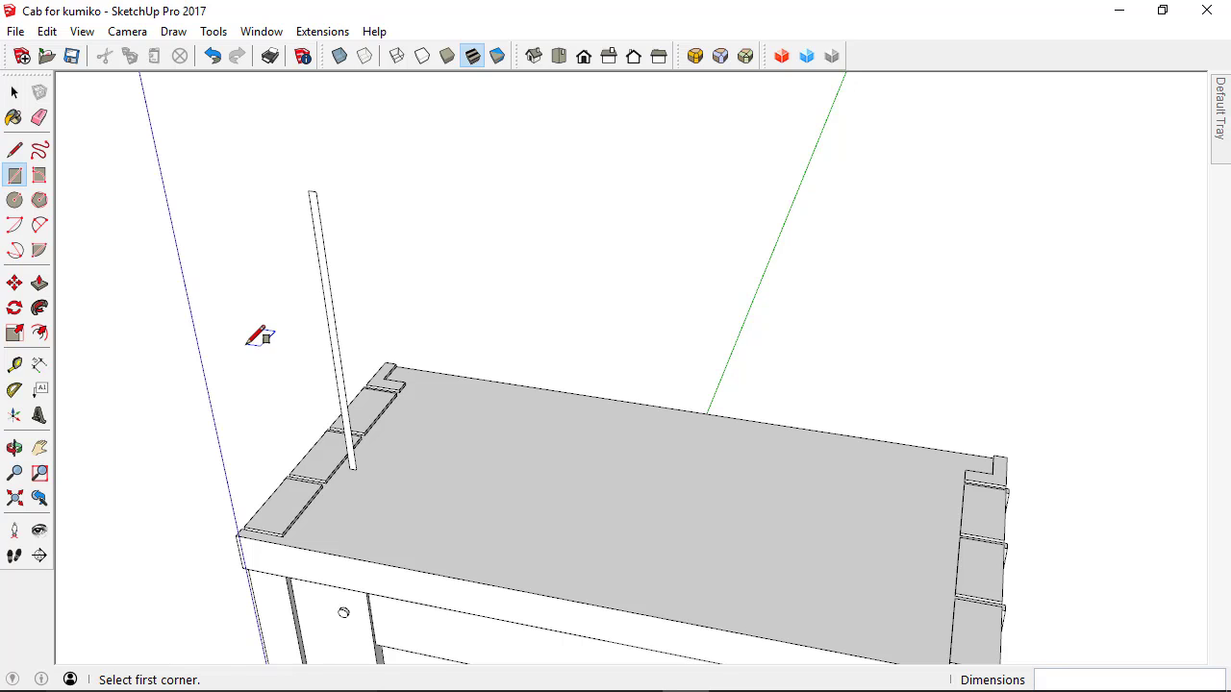
key("p")
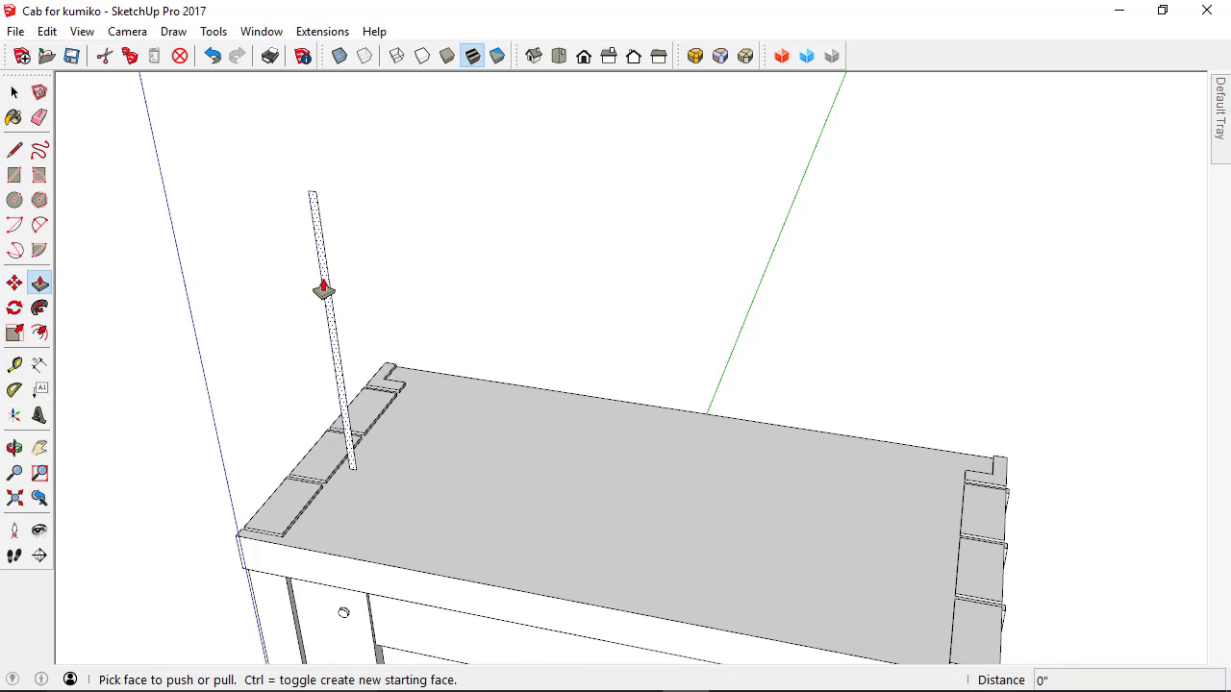
left_click(323, 289)
type("1")
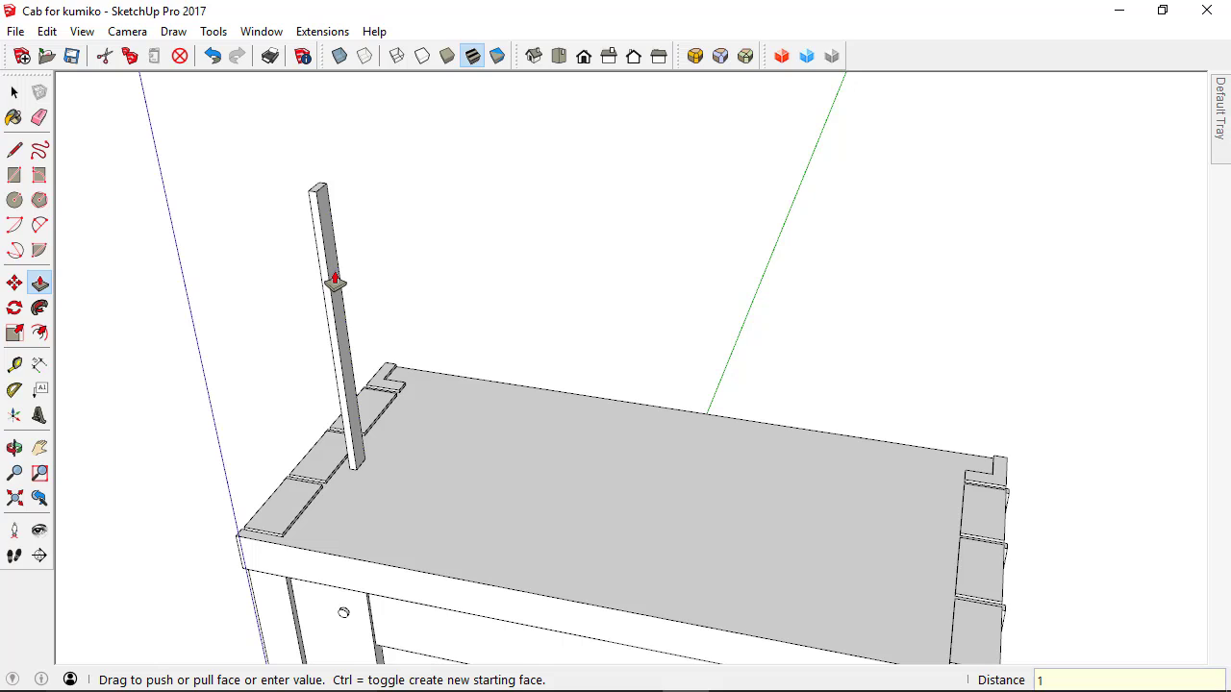
type("/4\"")
key("Return")
Step: Make the whole strip a component, keeping the default definition name
key("space")
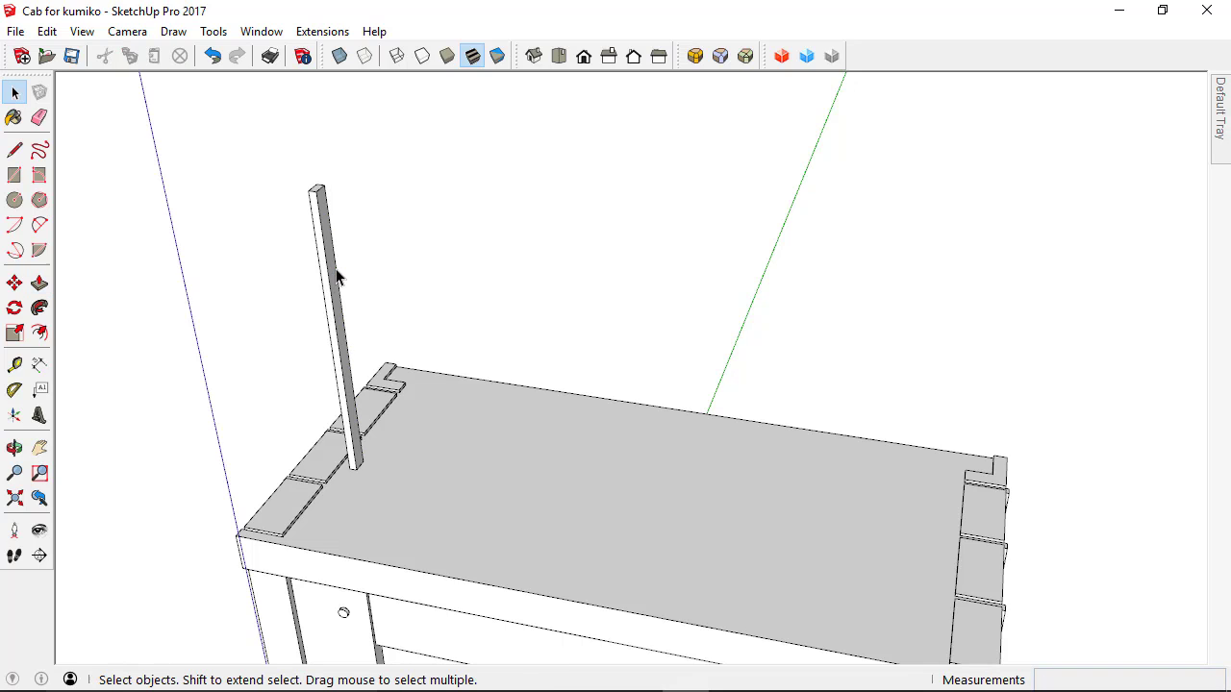
left_click(333, 277)
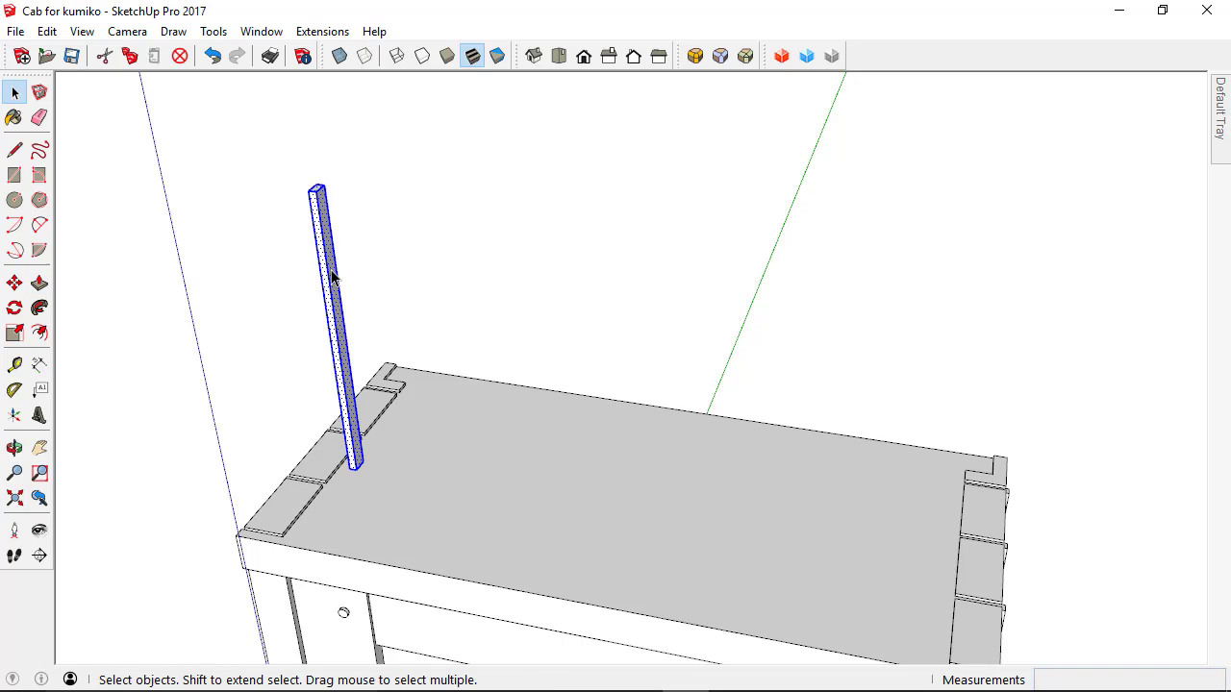
key("g")
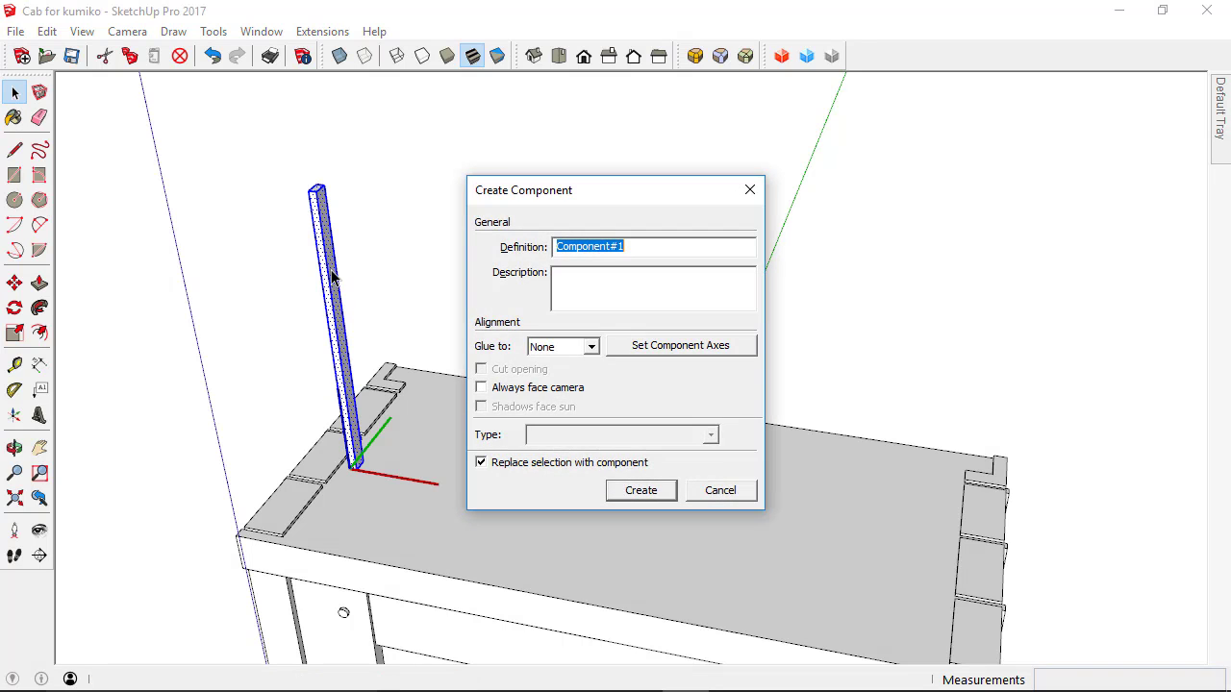
key("Return")
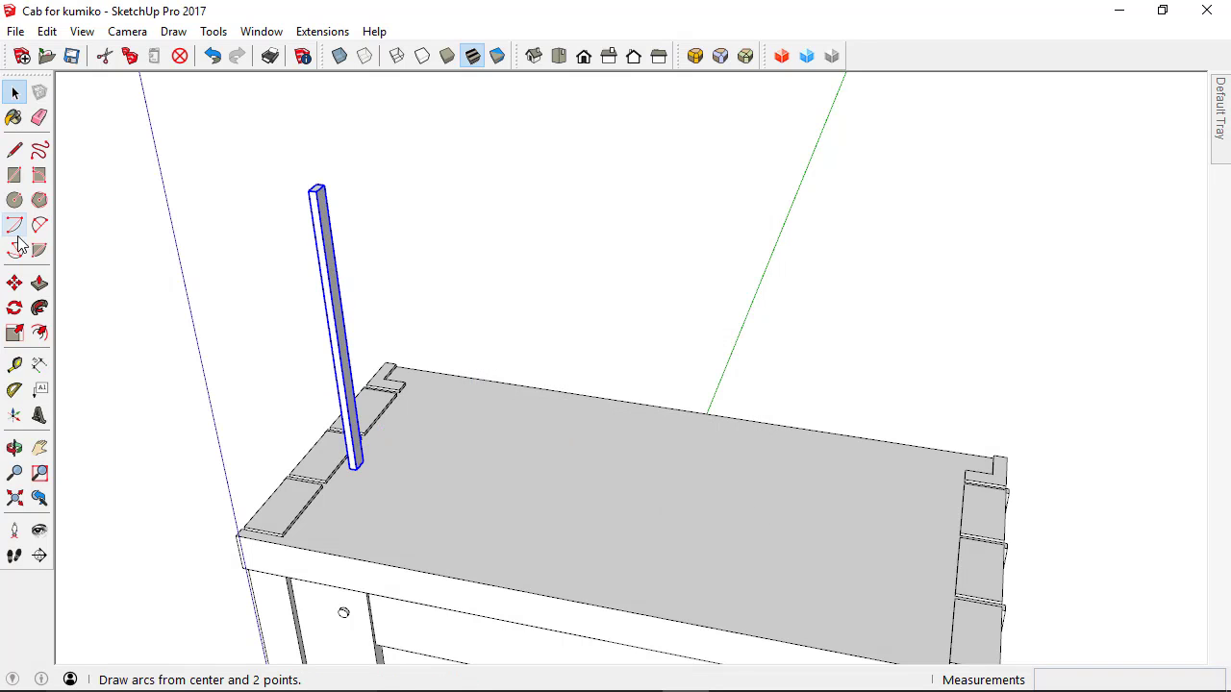
Step: Copy the strip 8 1/8" along the red axis, aligning its lower corner with the inner edge of the hinge-side stile
left_click(15, 283)
scroll(381, 558, "up", 3)
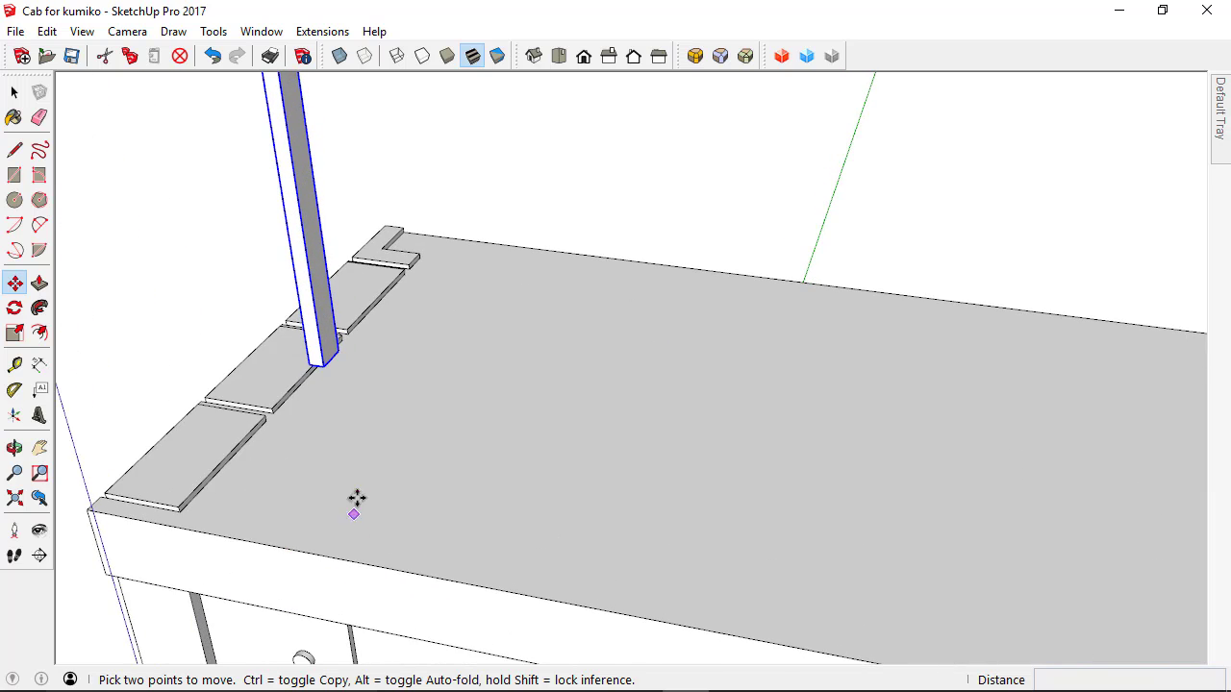
scroll(336, 327, "up", 2)
scroll(308, 402, "up", 1)
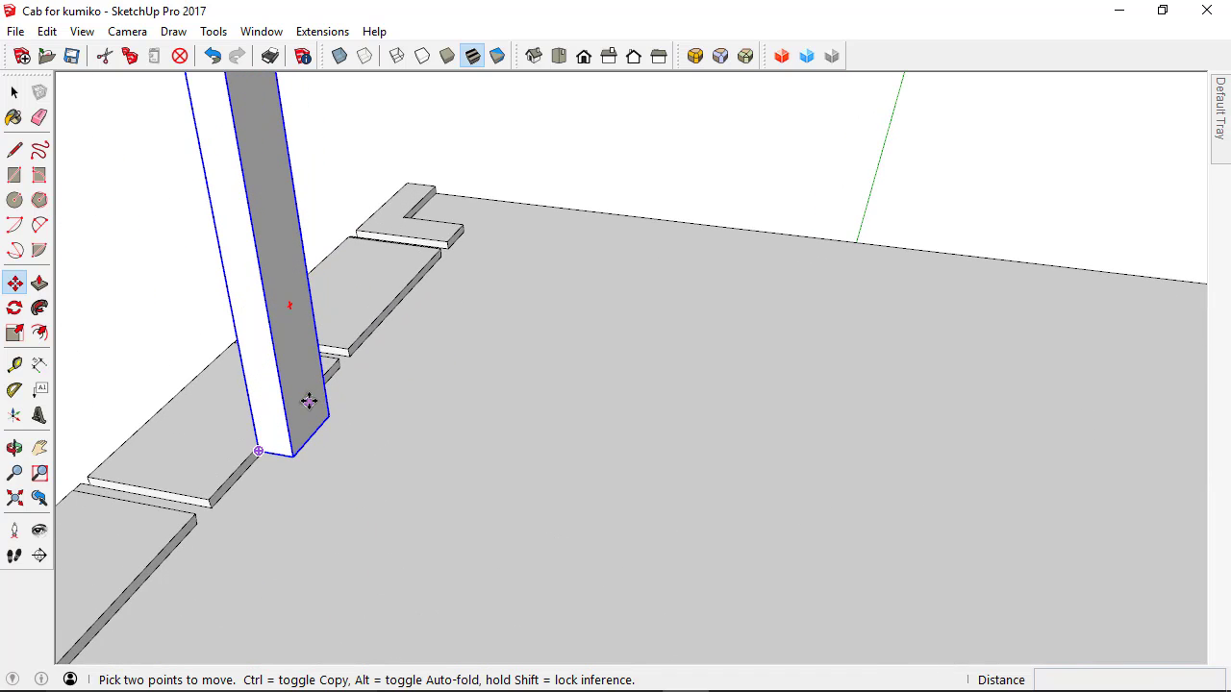
scroll(280, 367, "down", 1)
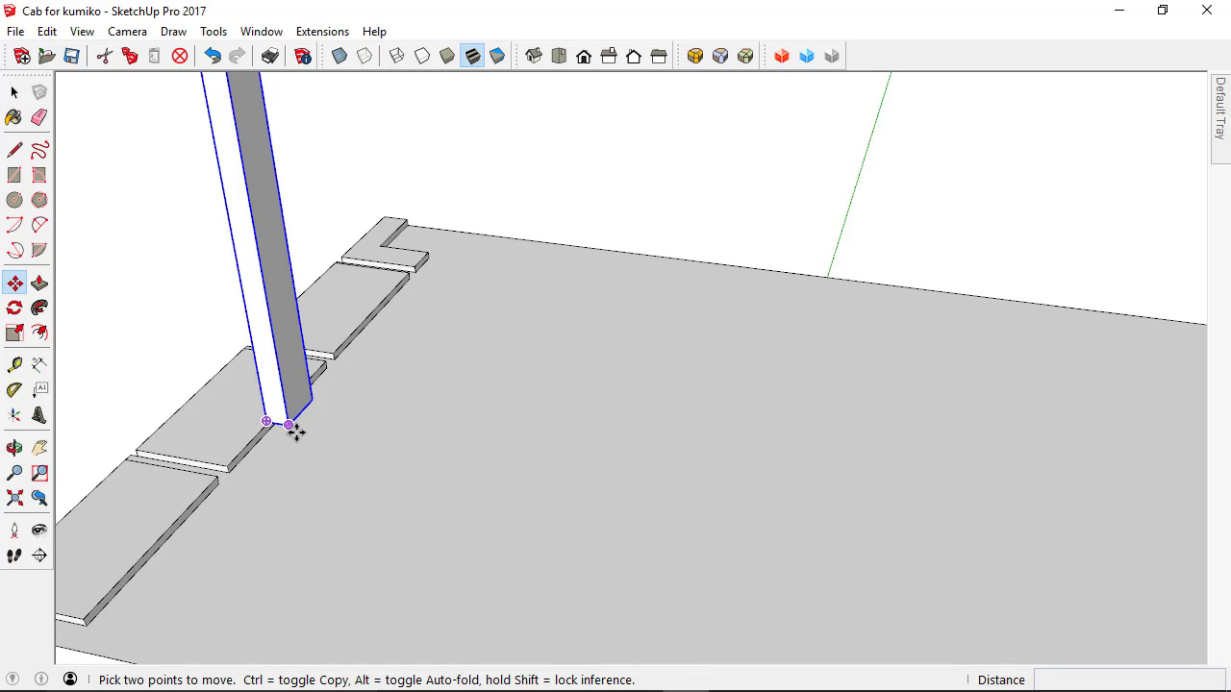
scroll(291, 426, "up", 1)
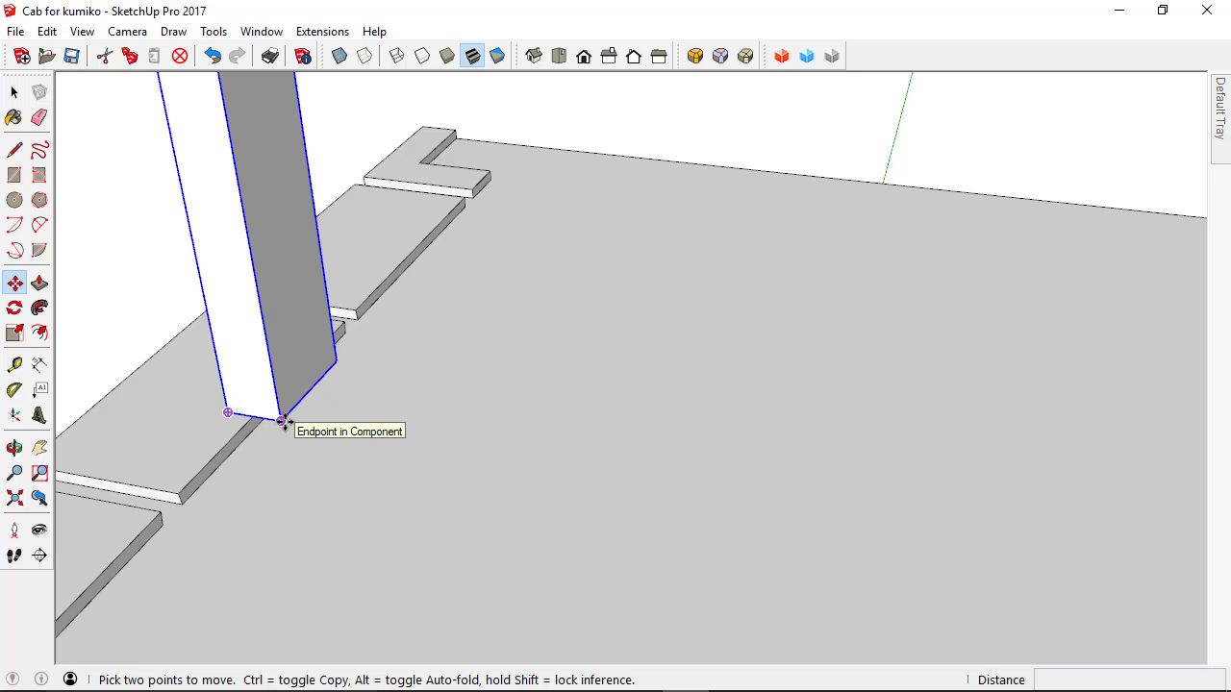
key("ctrl")
left_click(282, 420)
scroll(289, 420, "down", 3)
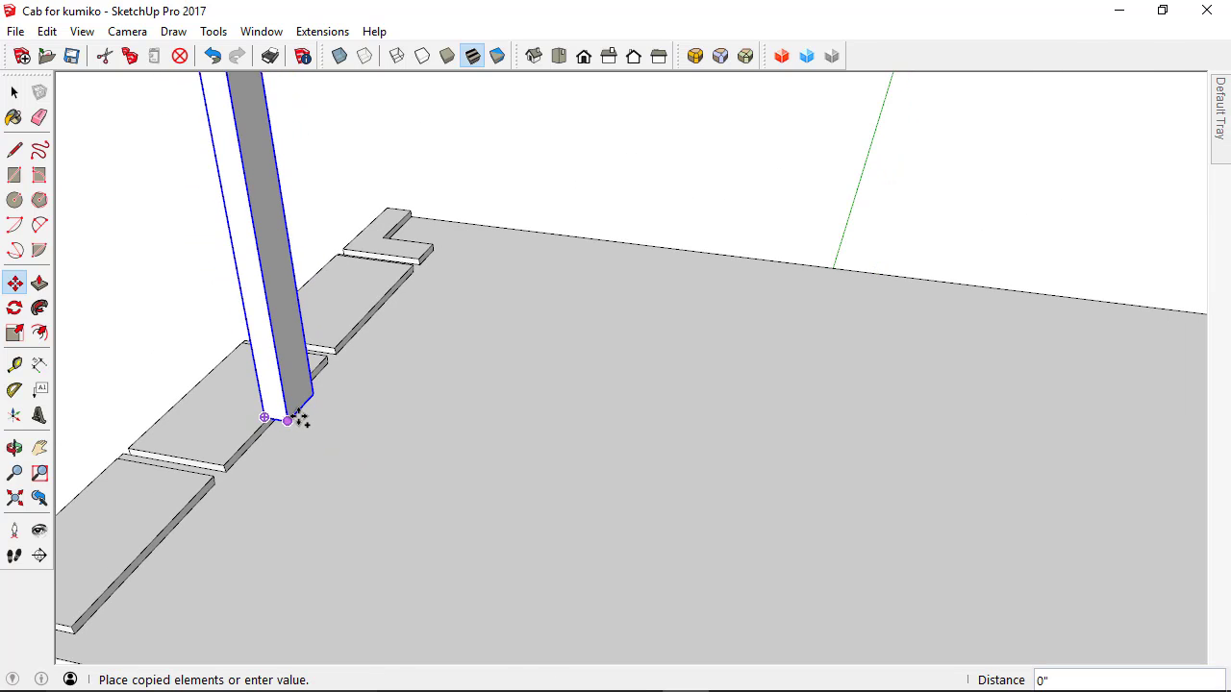
scroll(296, 417, "down", 4)
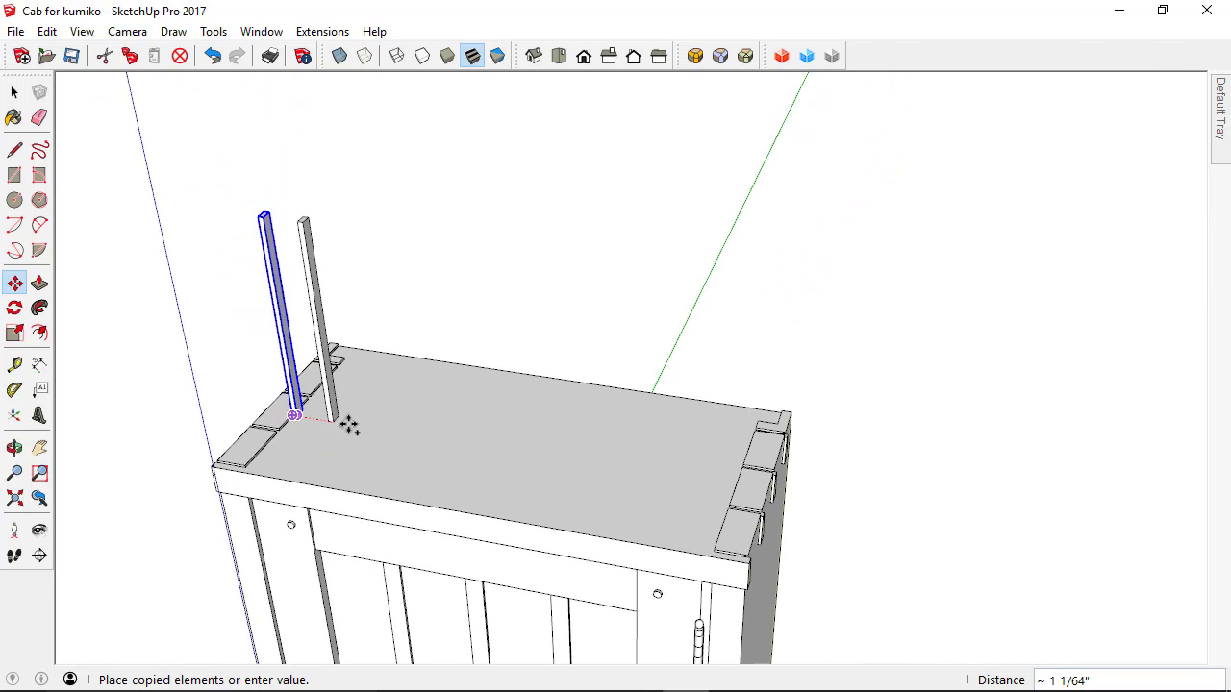
key("shift")
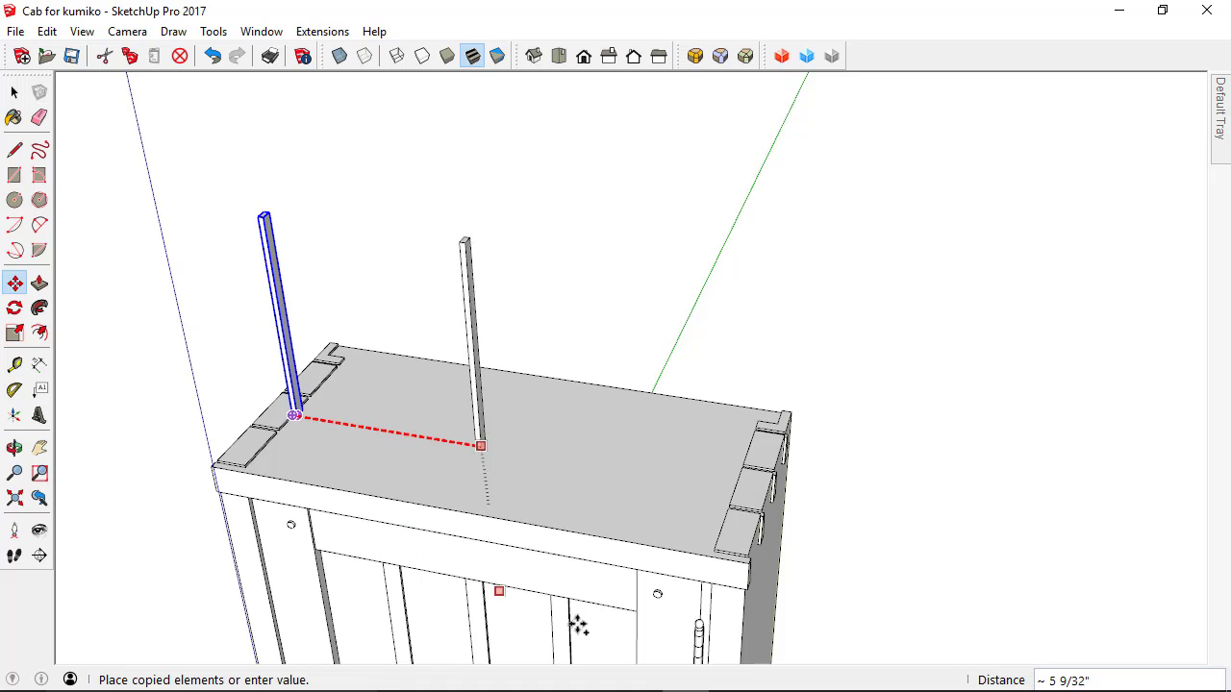
middle_click_drag(615, 615, 885, 220)
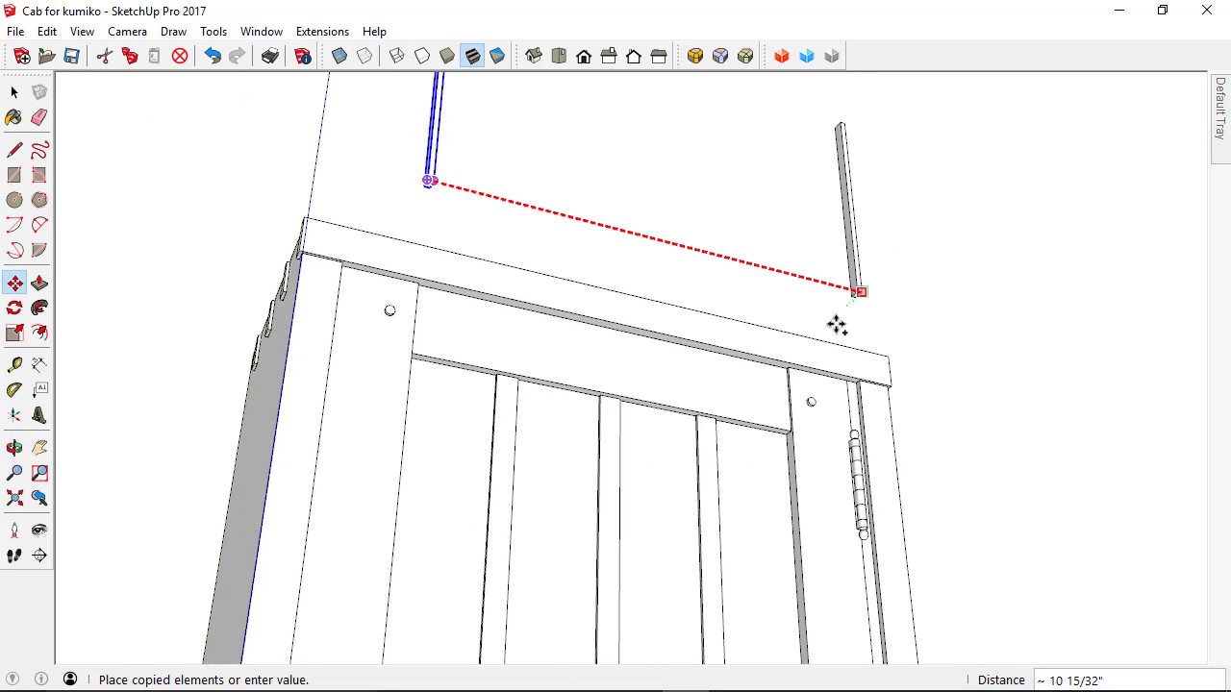
scroll(791, 395, "up", 3)
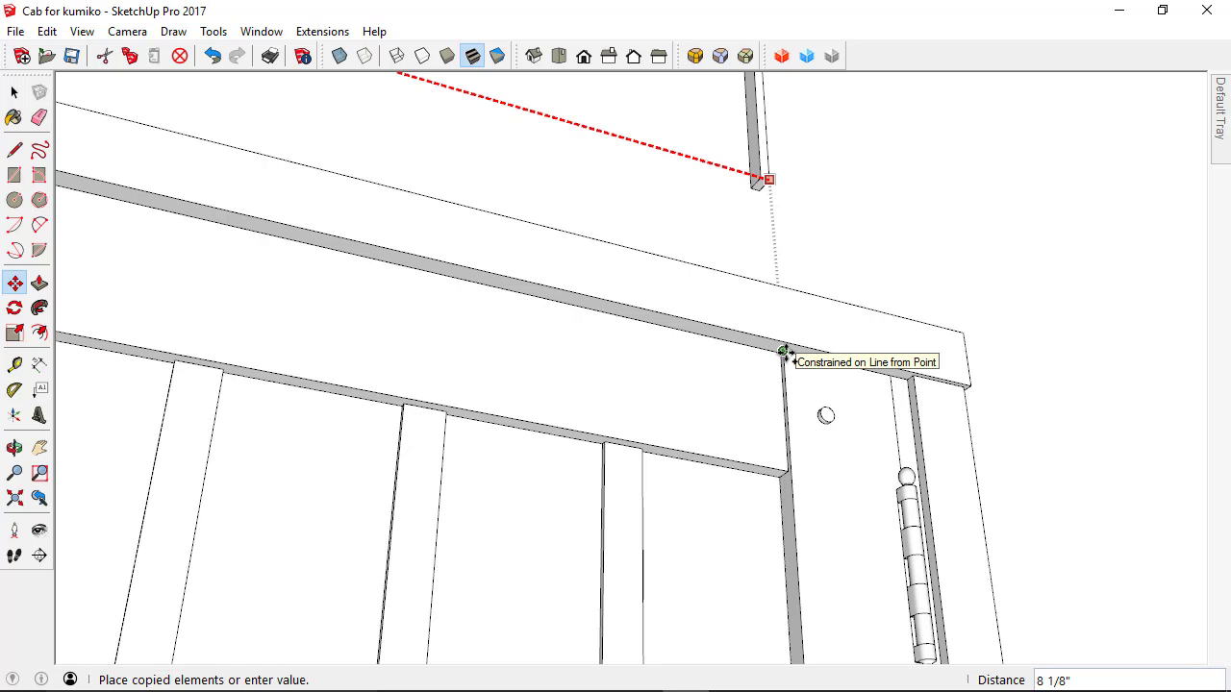
left_click(784, 354)
Step: Divide the distance between the two strips into four equal spaces with evenly spaced copies
scroll(731, 506, "down", 5)
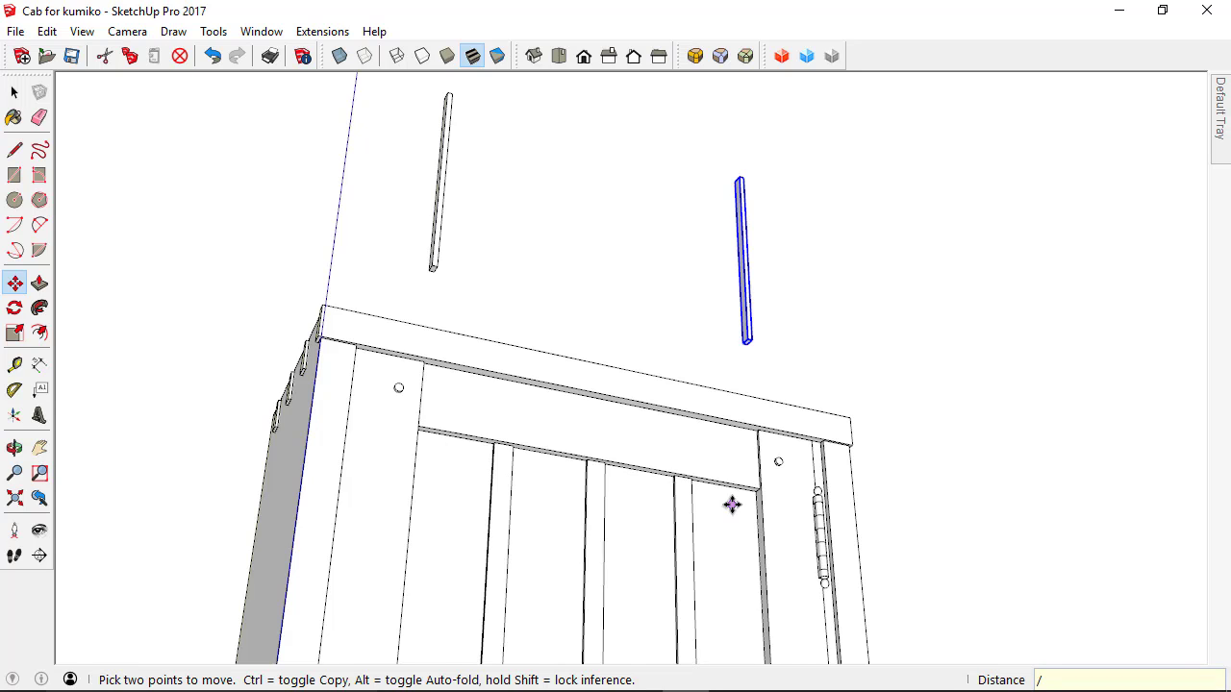
type("4")
key("Return")
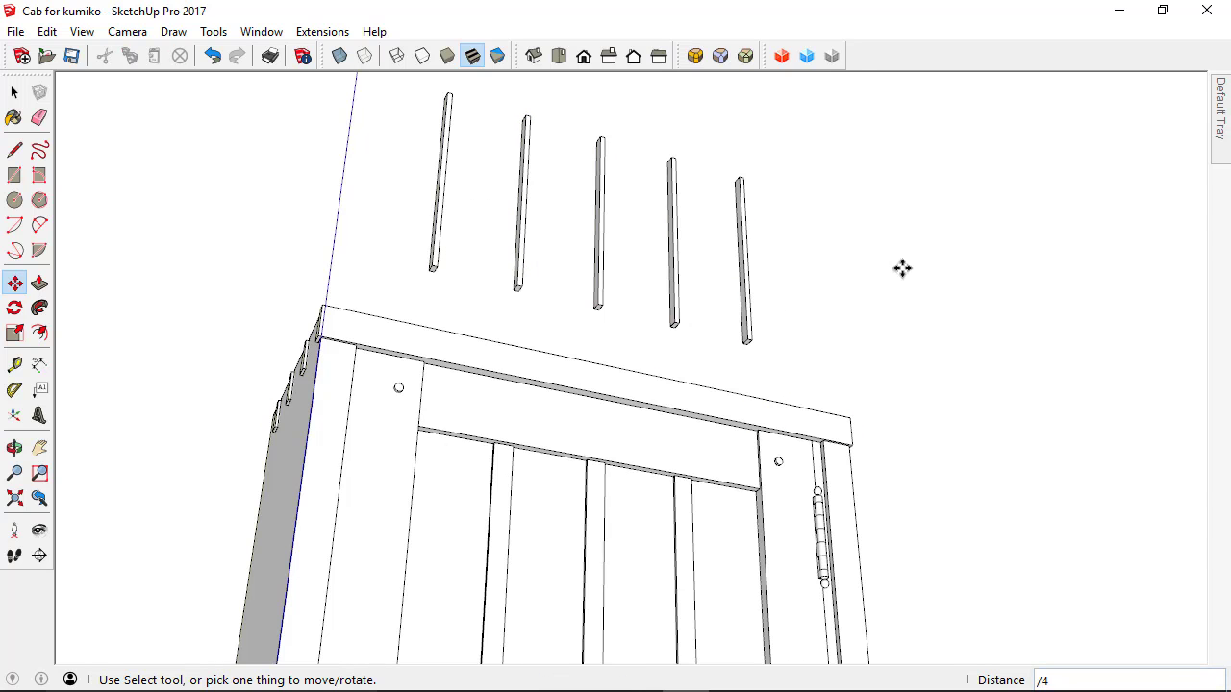
Step: Draw an 8 1/4" by 1/4" horizontal rectangle across the bottom ends of all five strips, from outer corner to outer corner
middle_click_drag(990, 267, 693, 334)
scroll(399, 336, "up", 4)
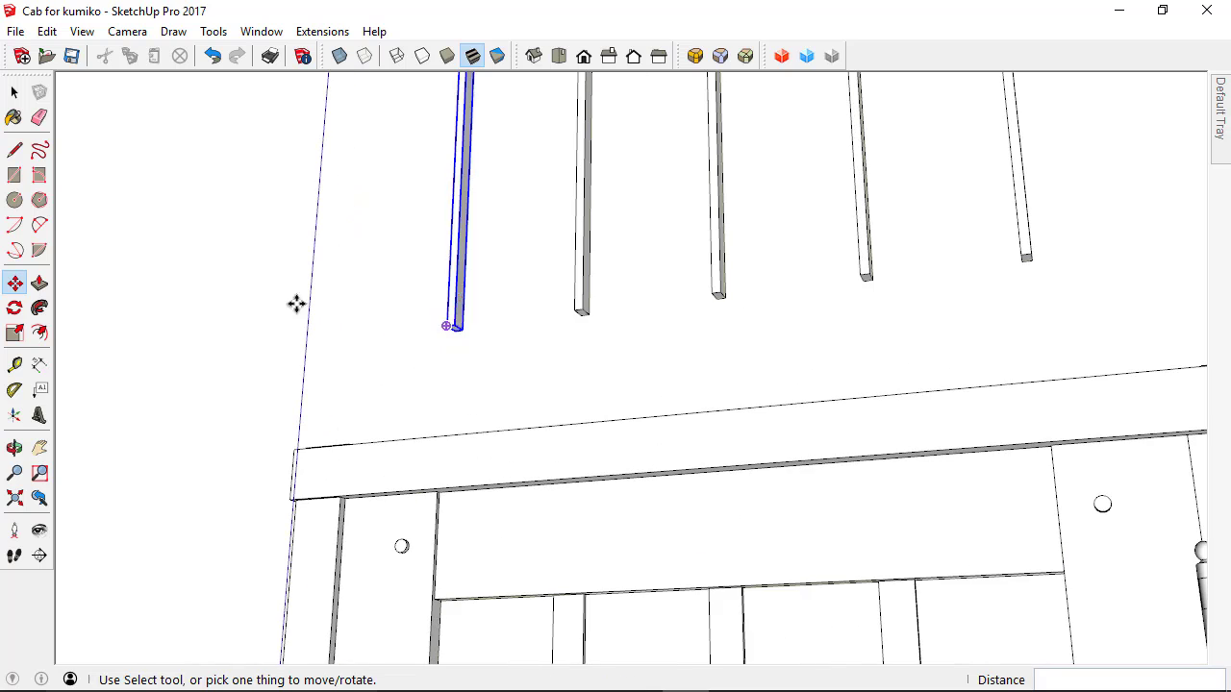
left_click(15, 175)
scroll(460, 317, "up", 5)
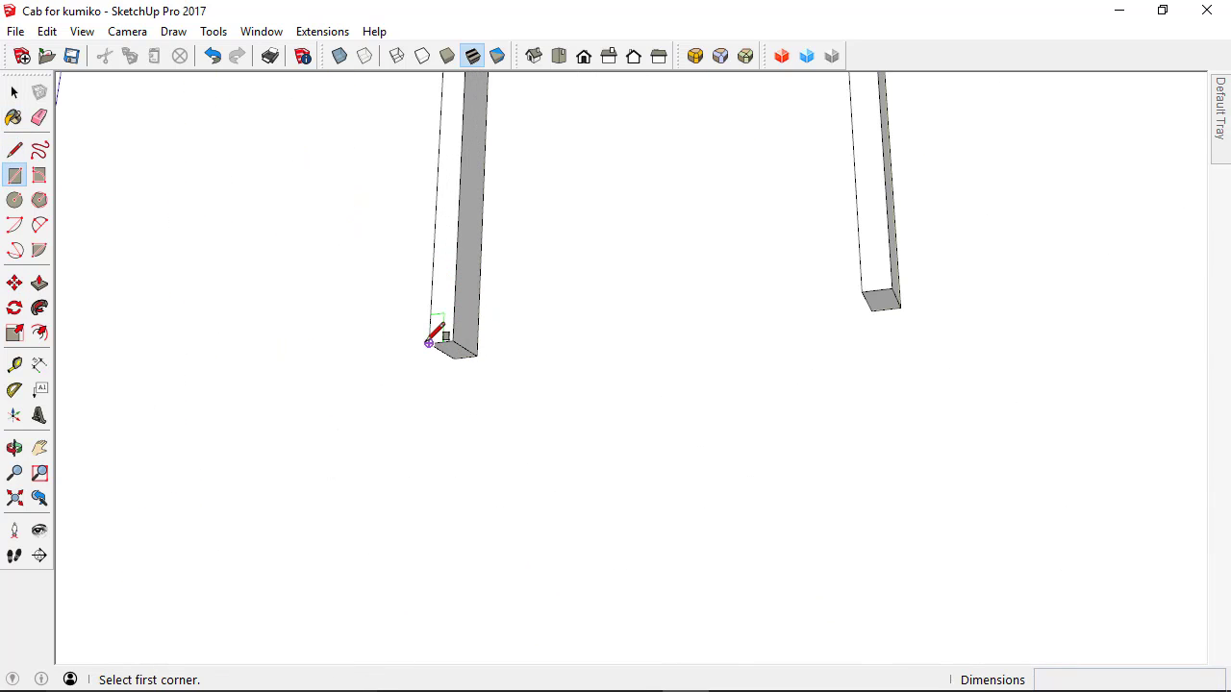
left_click(431, 343)
scroll(426, 340, "down", 4)
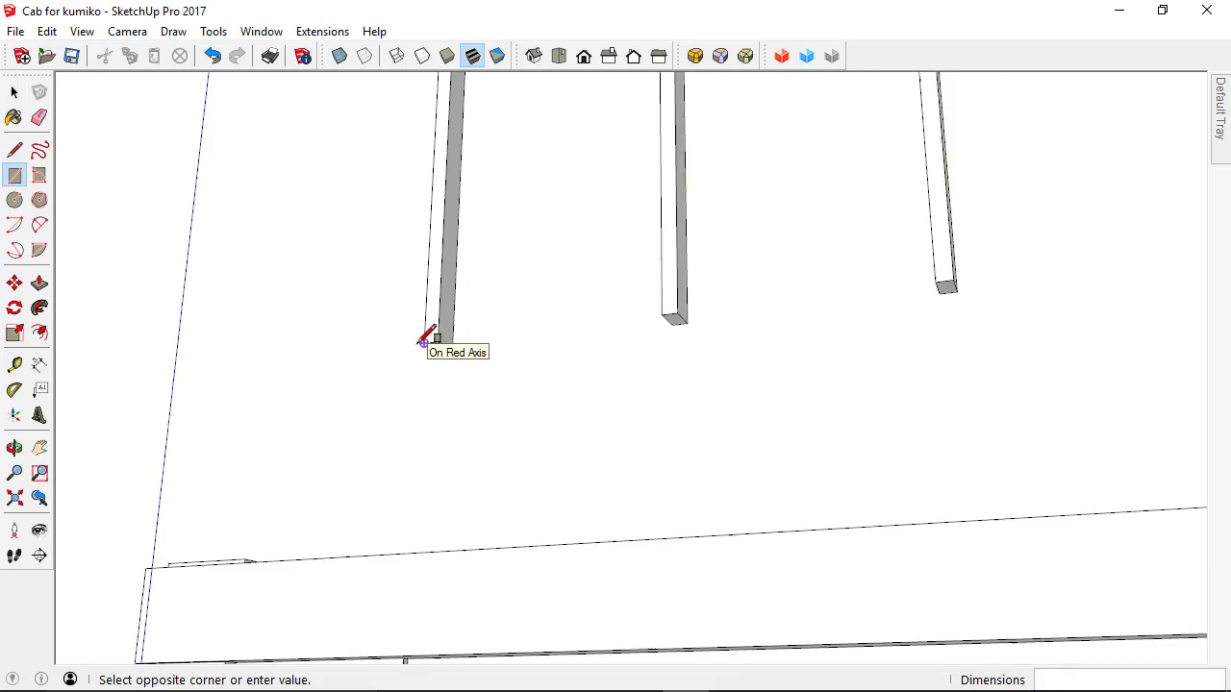
middle_click_drag(981, 303, 539, 352)
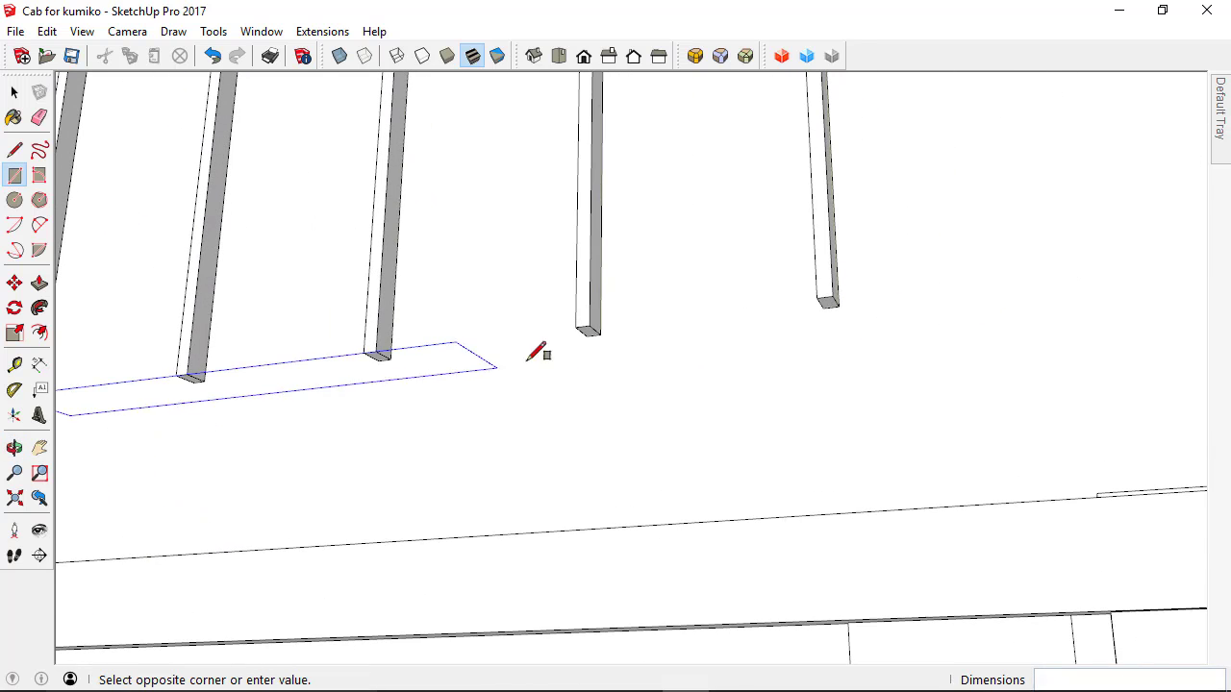
scroll(849, 298, "up", 2)
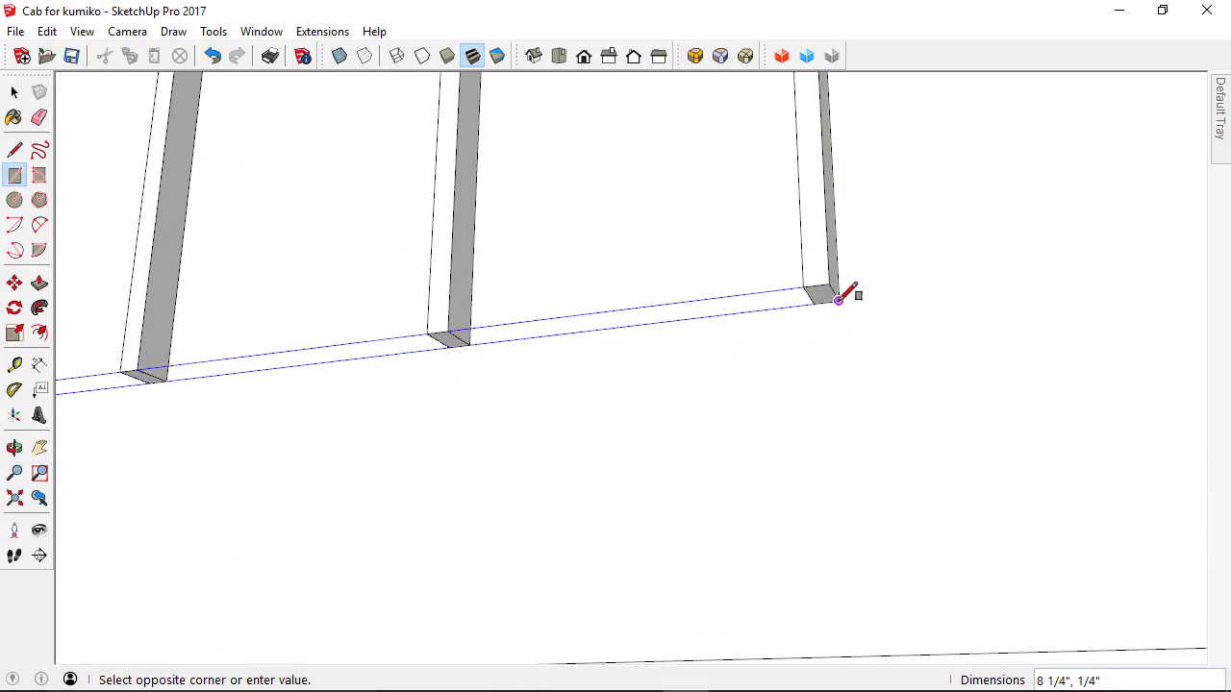
left_click(838, 300)
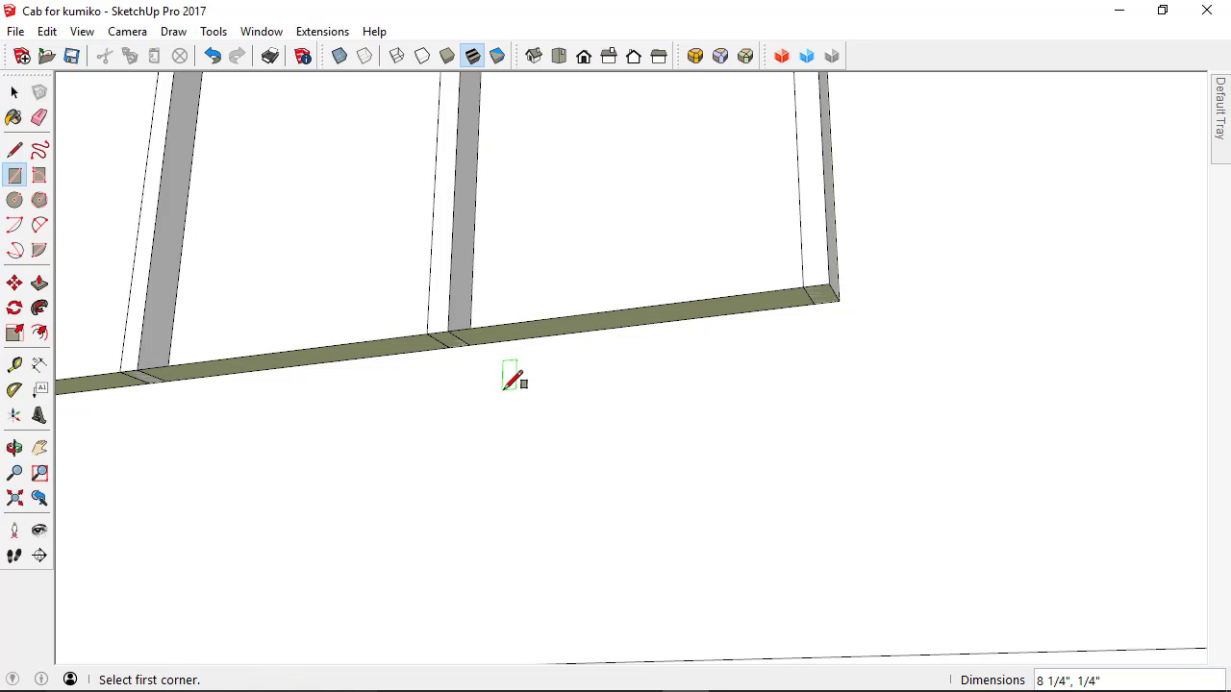
Step: Push/Pull the 8 1/4" by 1/4" rectangle upward 1/8" to form a solid horizontal strip across the vertical strips
middle_click_drag(506, 382, 811, 414)
middle_click_drag(423, 275, 385, 522)
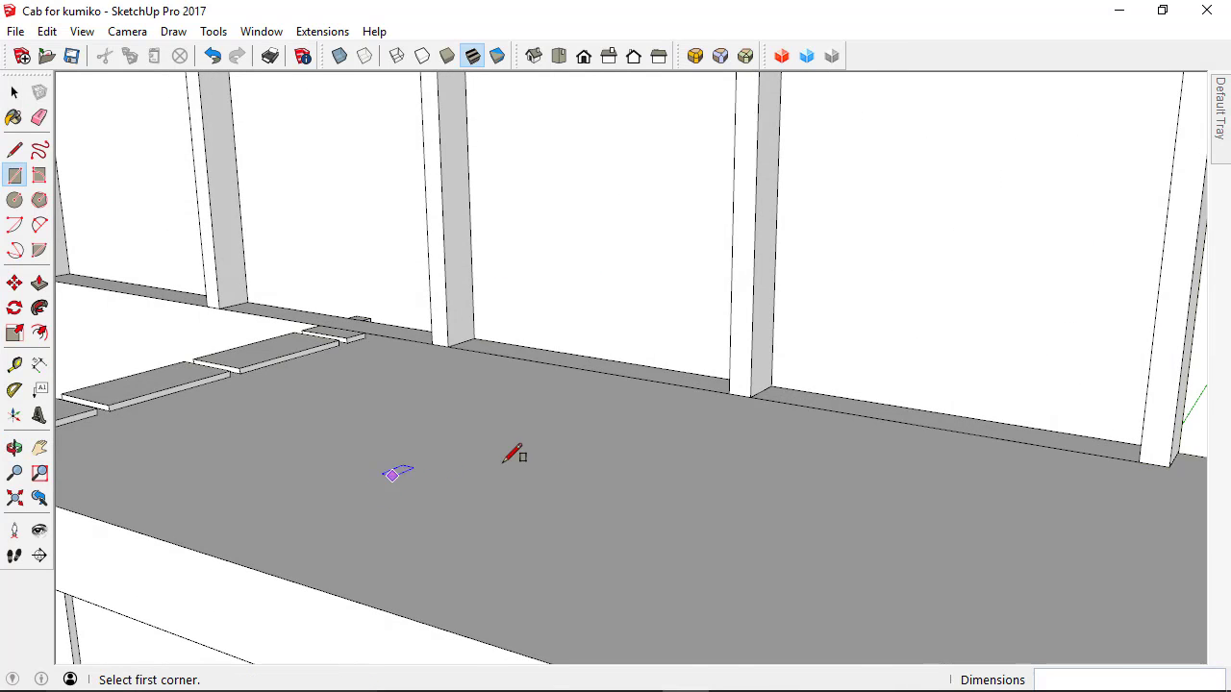
scroll(650, 488, "down", 3)
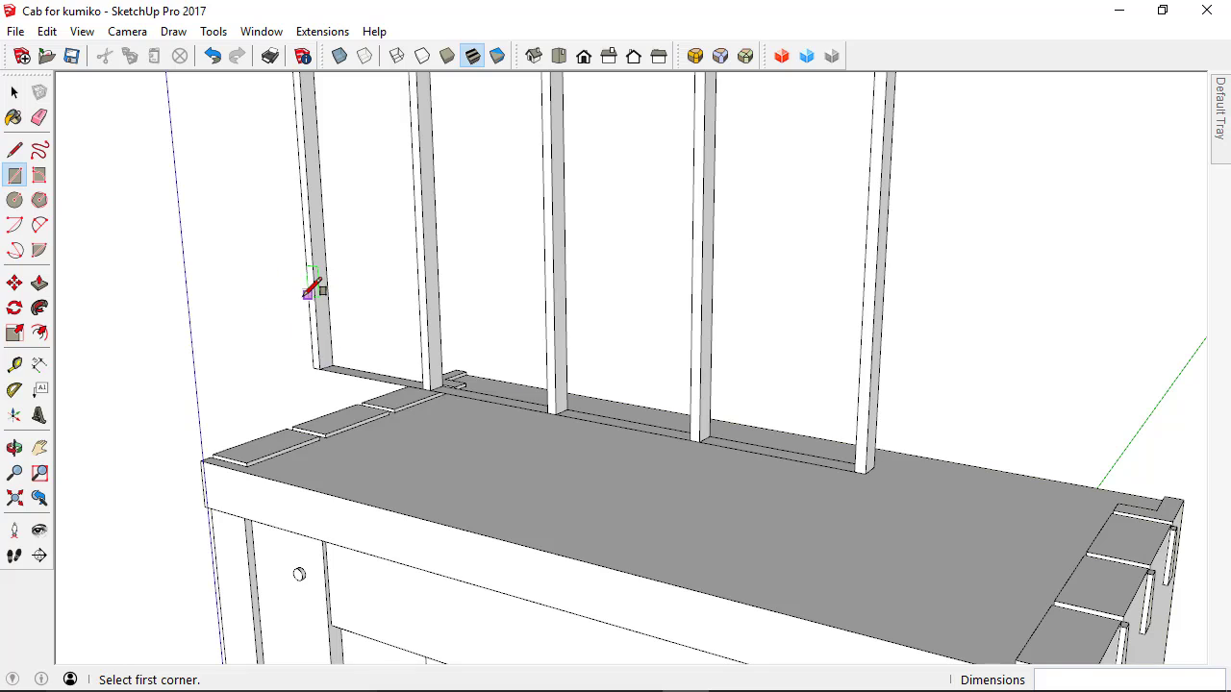
key("p")
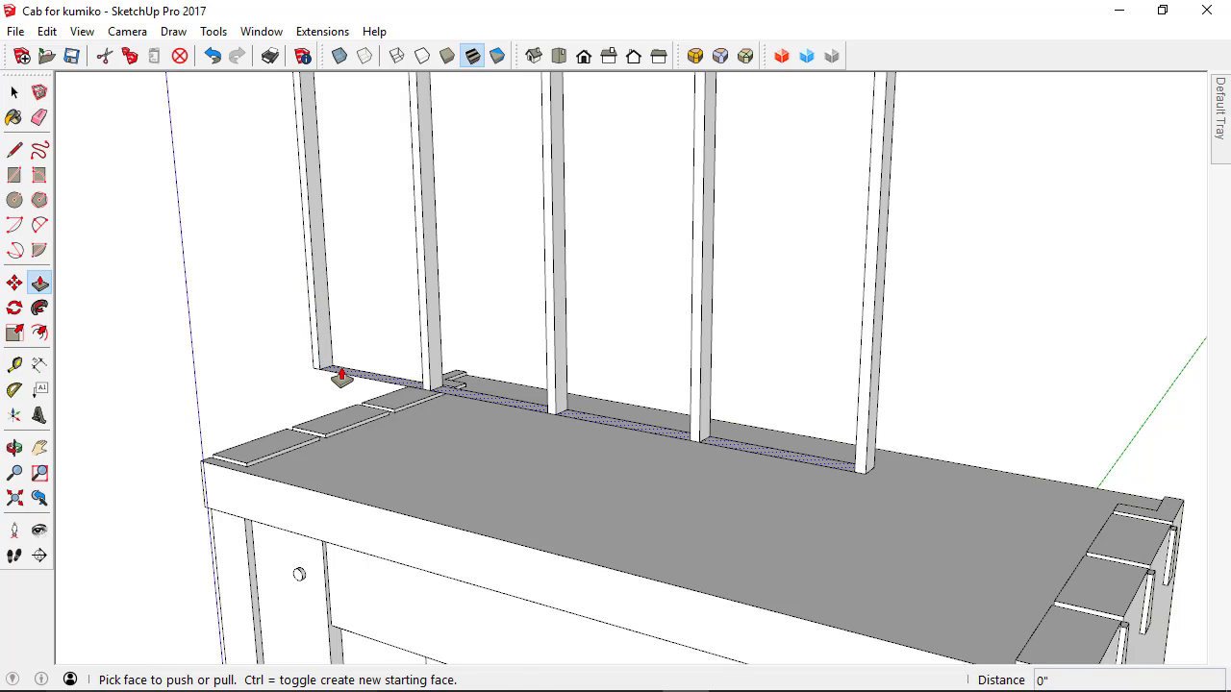
left_click(339, 375)
type("1/8")
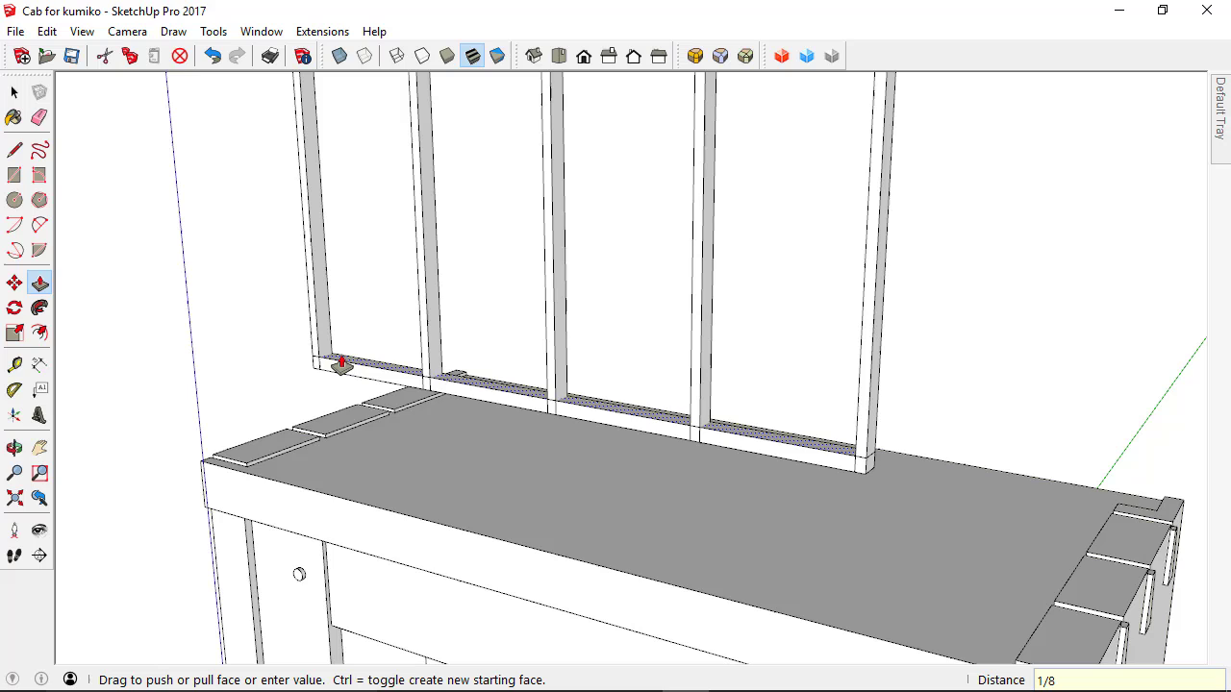
key("Return")
Step: Make the whole horizontal strip a component, keeping the default definition name
key("space")
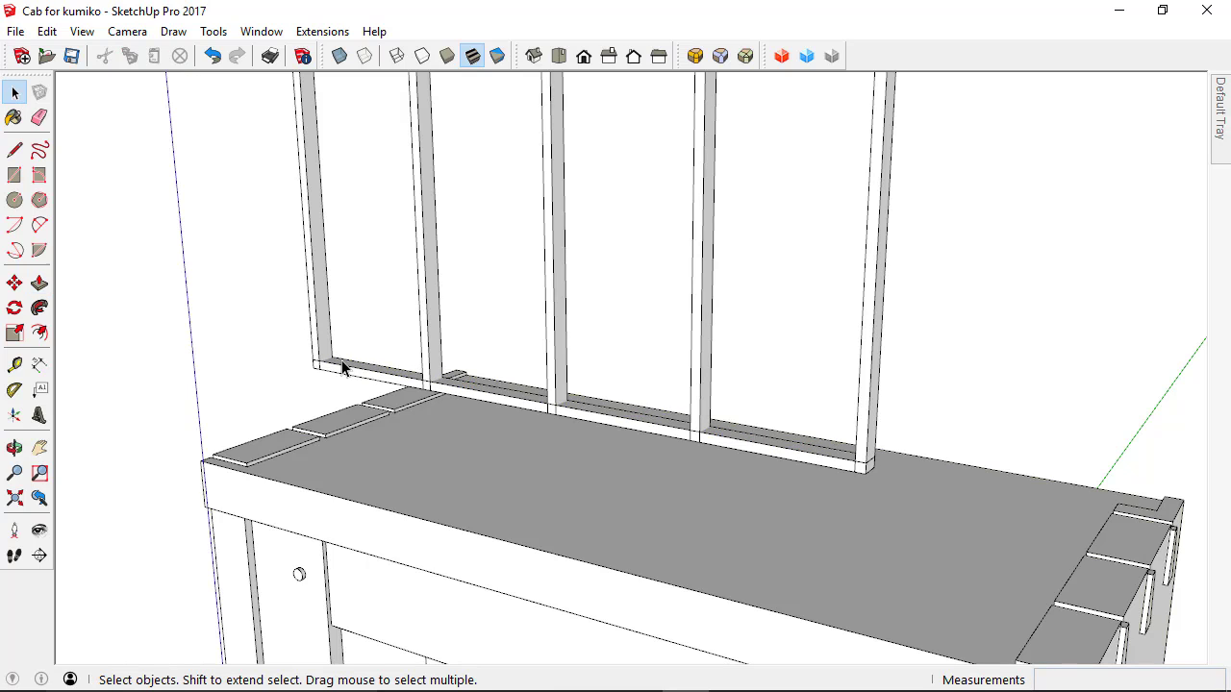
left_click(344, 374)
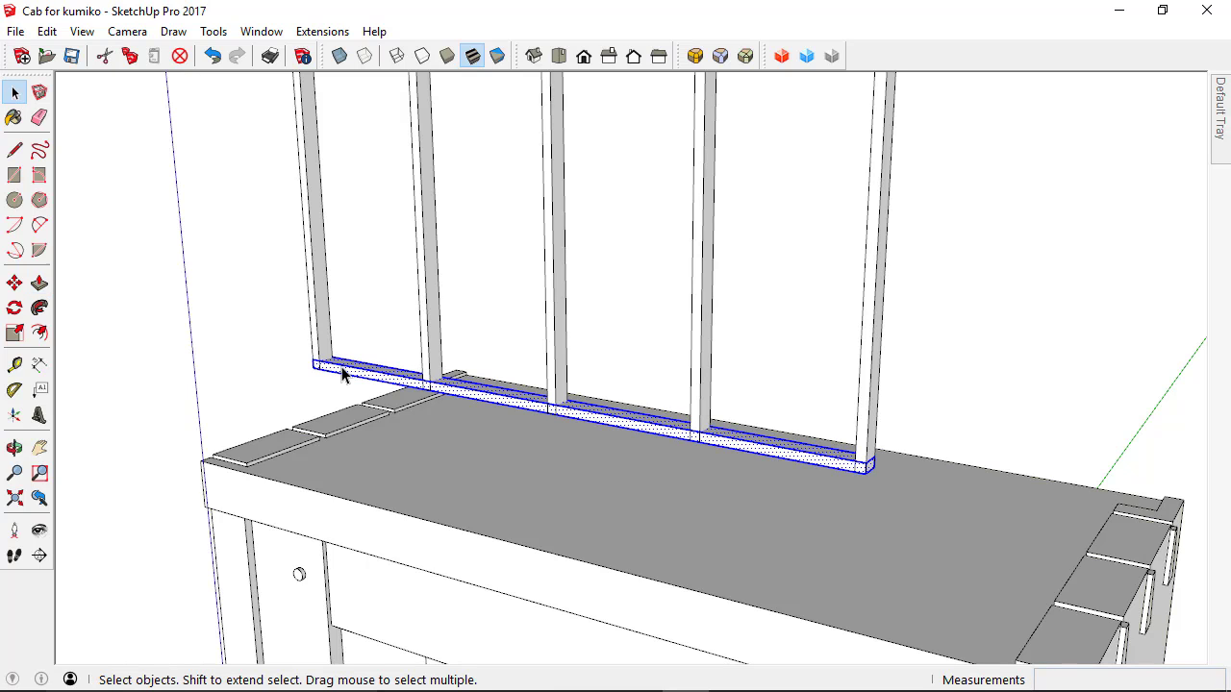
key("g")
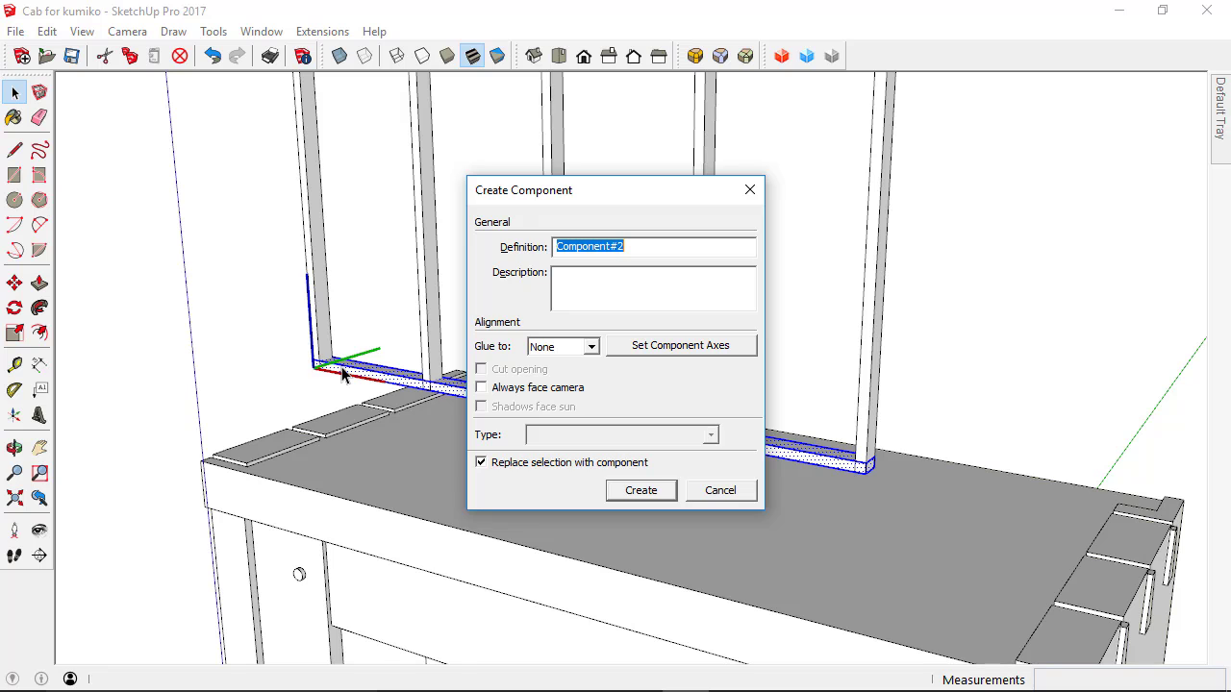
key("Return")
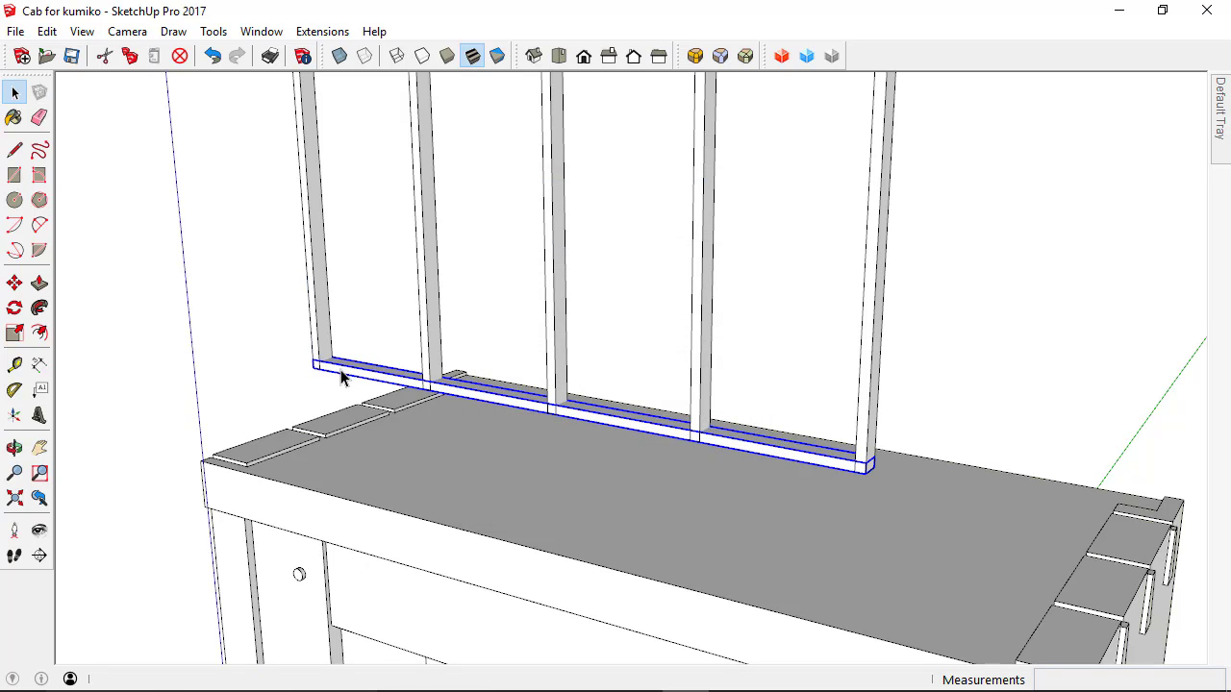
Step: Place a protractor guide at 45 degrees from vertical through the lower outer corner of the leftmost vertical strip
middle_click_drag(398, 389, 481, 356)
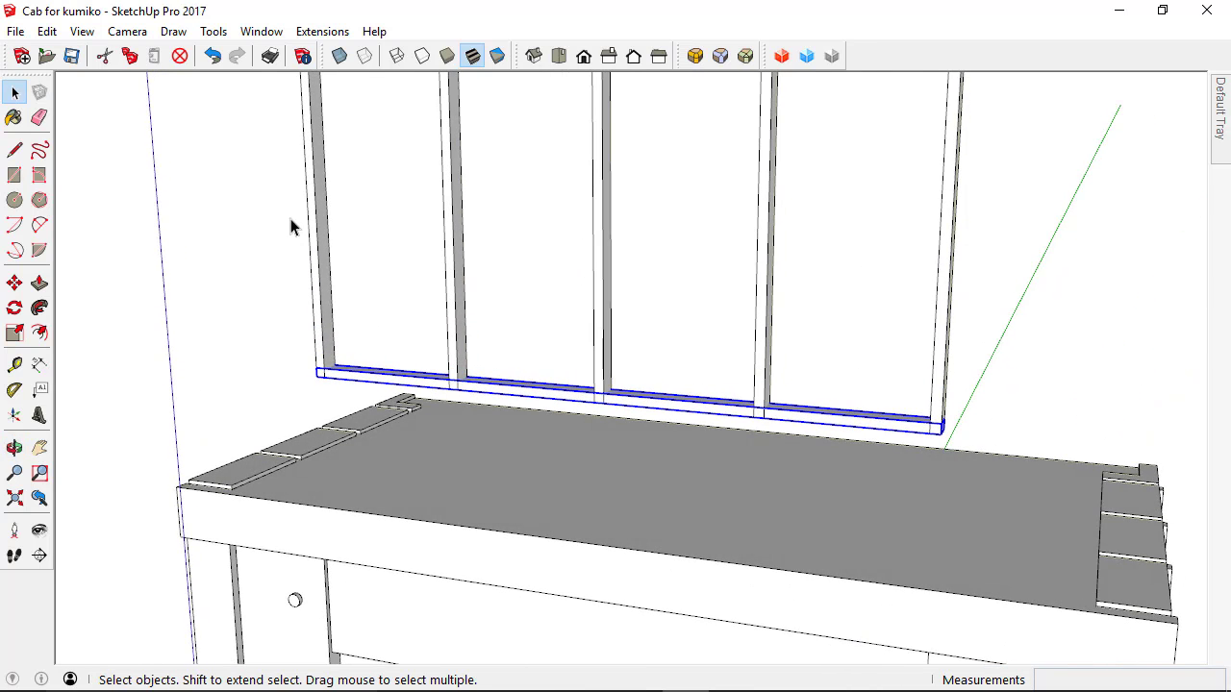
scroll(390, 339, "up", 3)
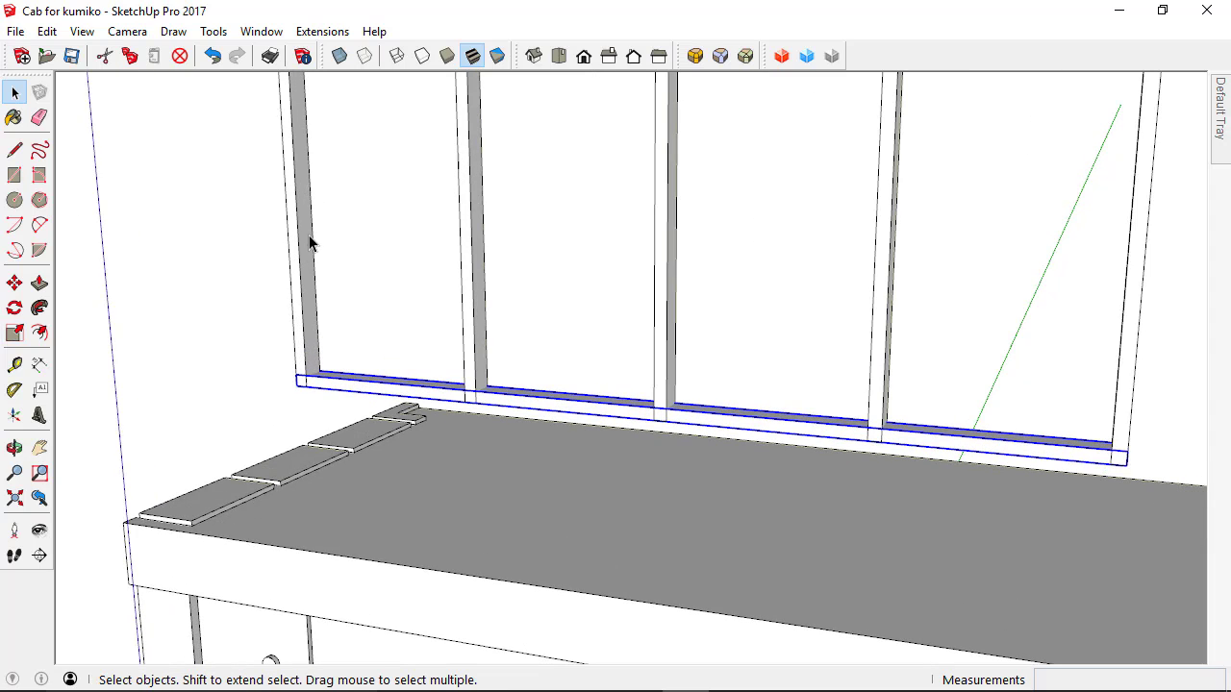
left_click(15, 391)
scroll(306, 387, "up", 4)
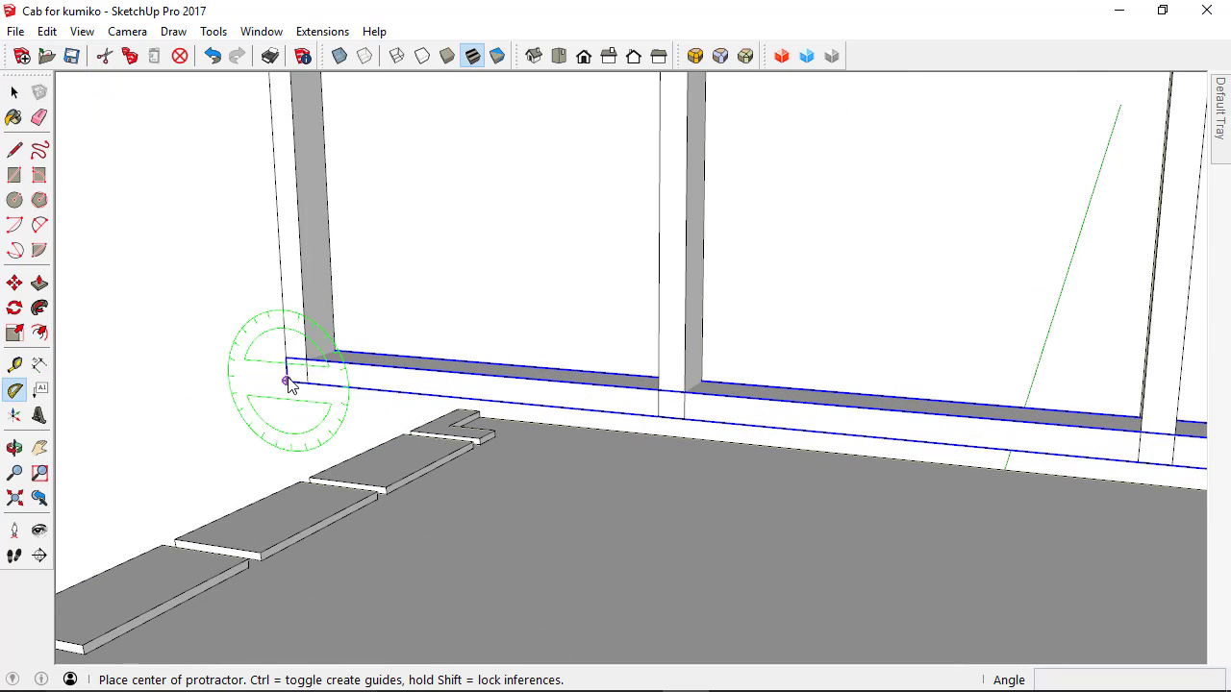
left_click(293, 379)
left_click(278, 266)
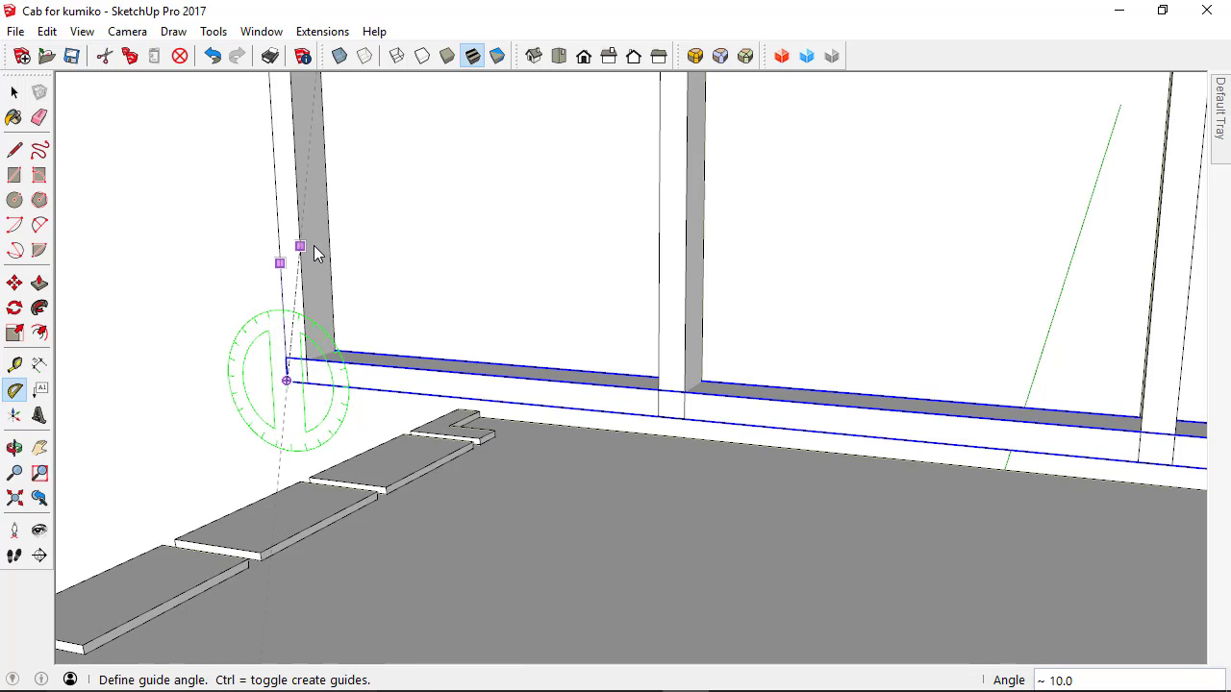
type("45")
key("Return")
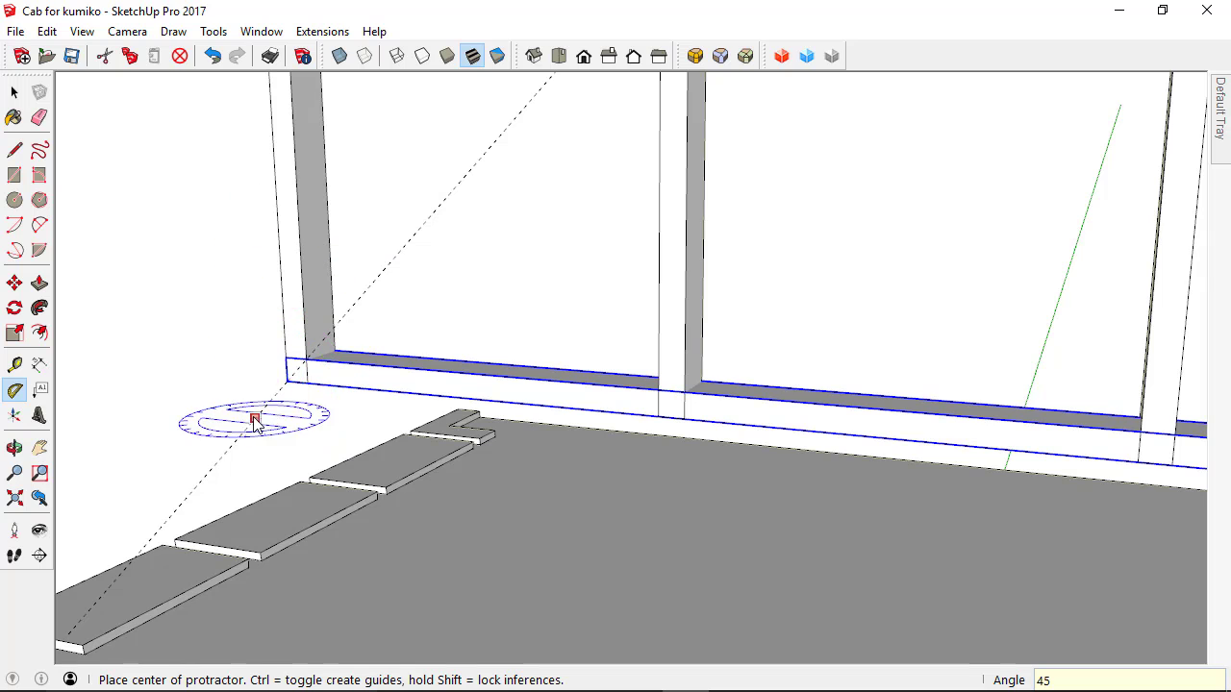
Step: Copy the horizontal strip 4 1/16" up to the guide's intersection with the middle vertical strip, and divide the distance into two equal spaces
scroll(356, 468, "down", 3)
middle_click_drag(404, 467, 484, 443)
scroll(437, 428, "down", 3)
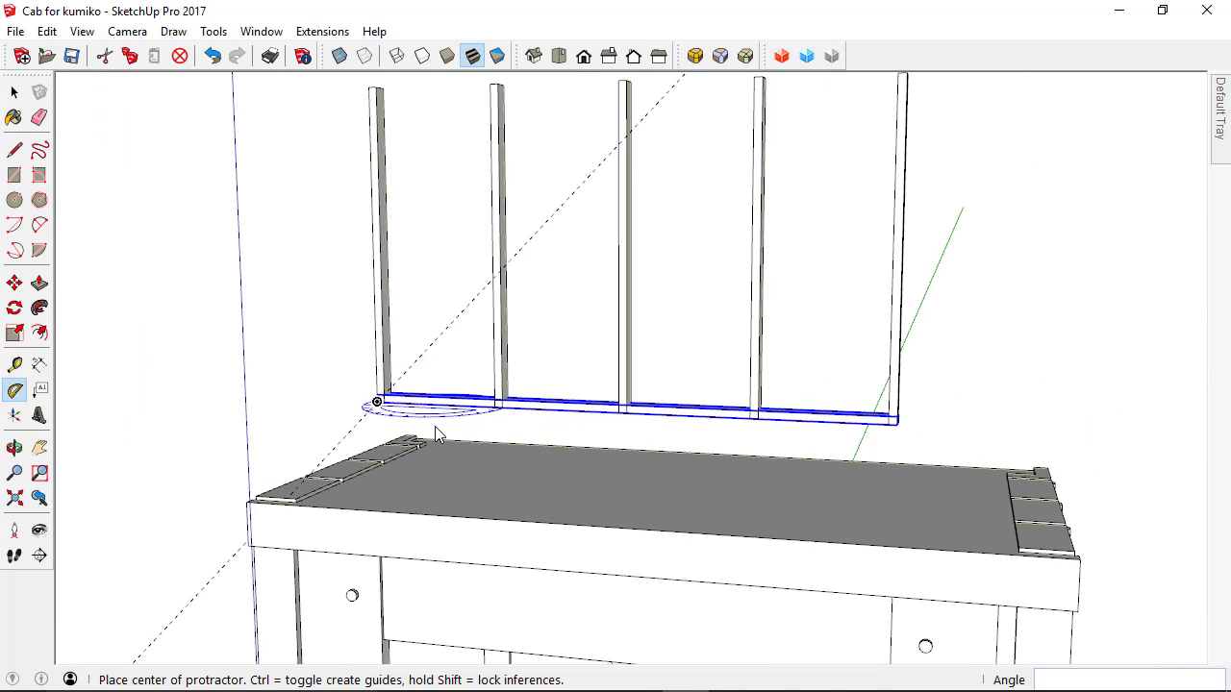
key("space")
middle_click_drag(571, 294, 433, 320)
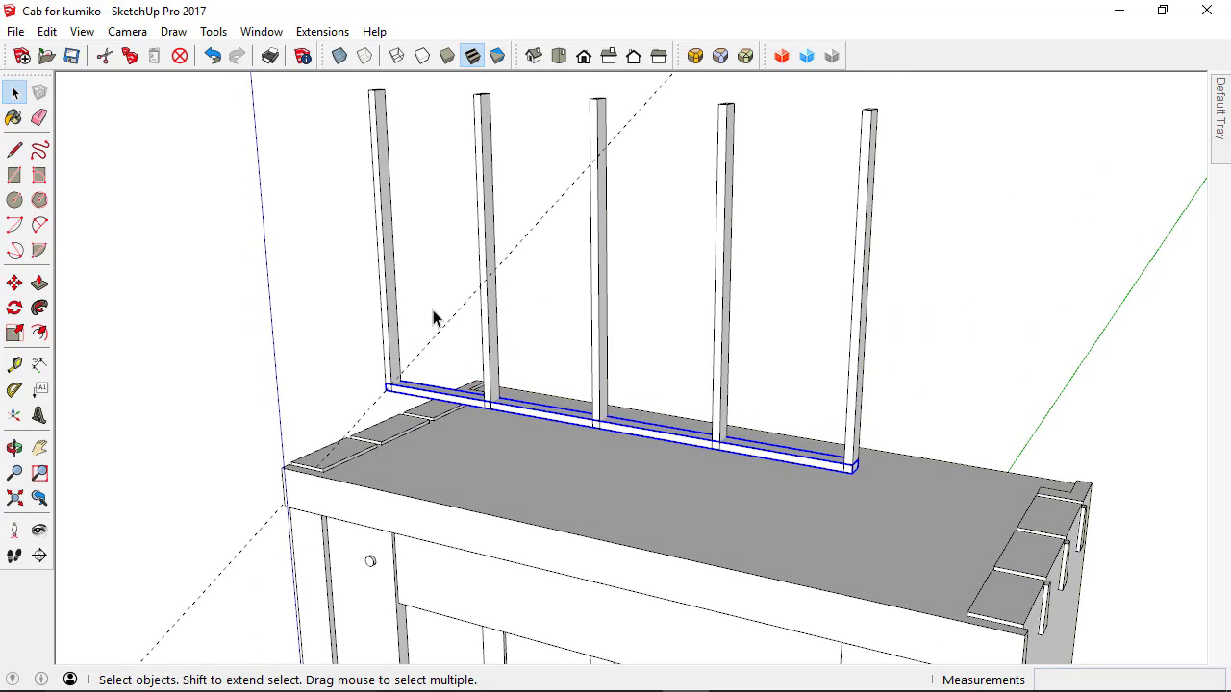
left_click(15, 283)
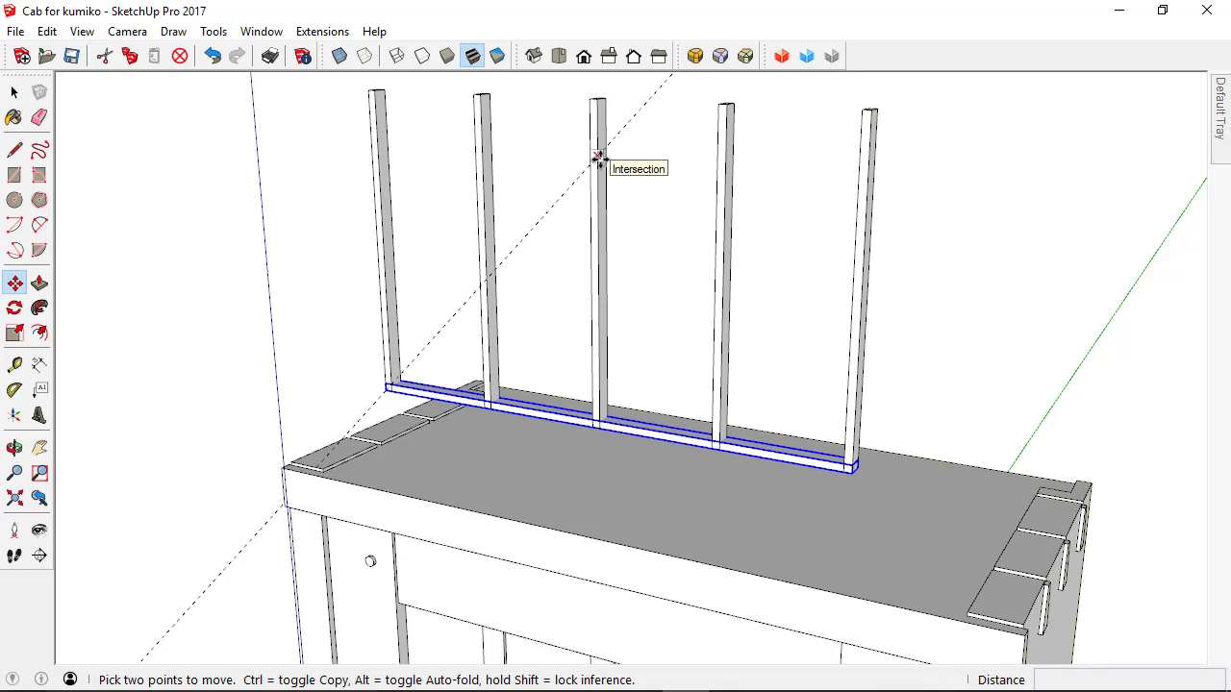
scroll(597, 157, "up", 3)
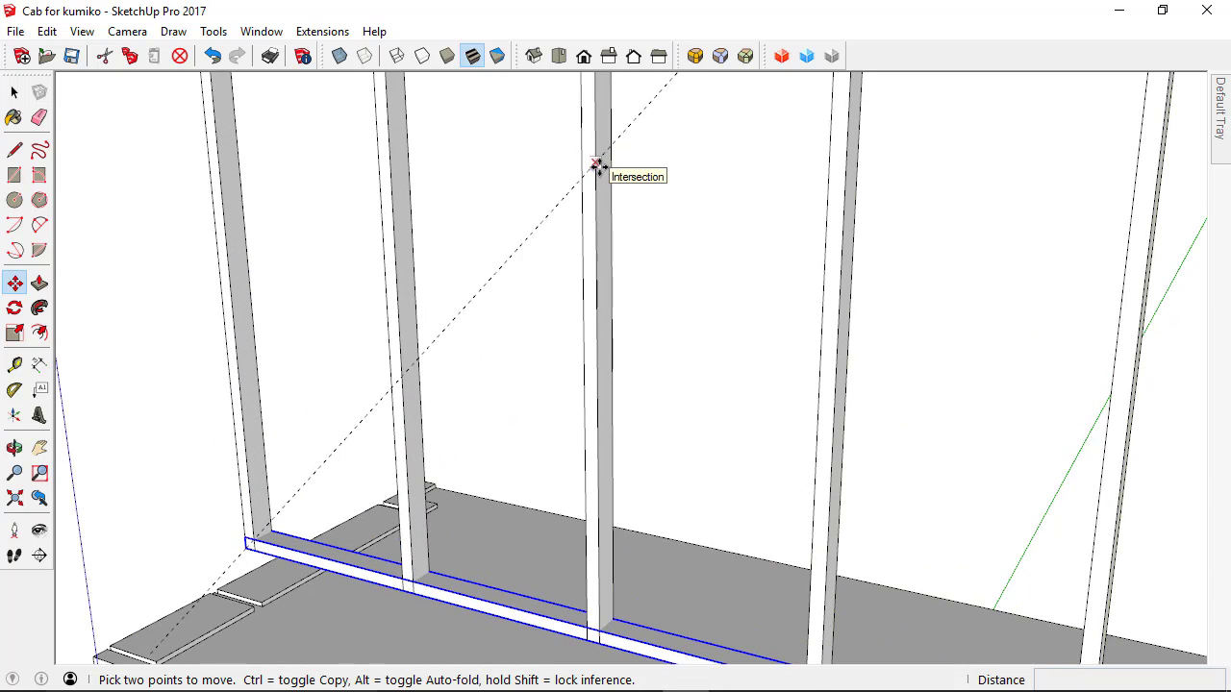
left_click(599, 627)
key("ctrl")
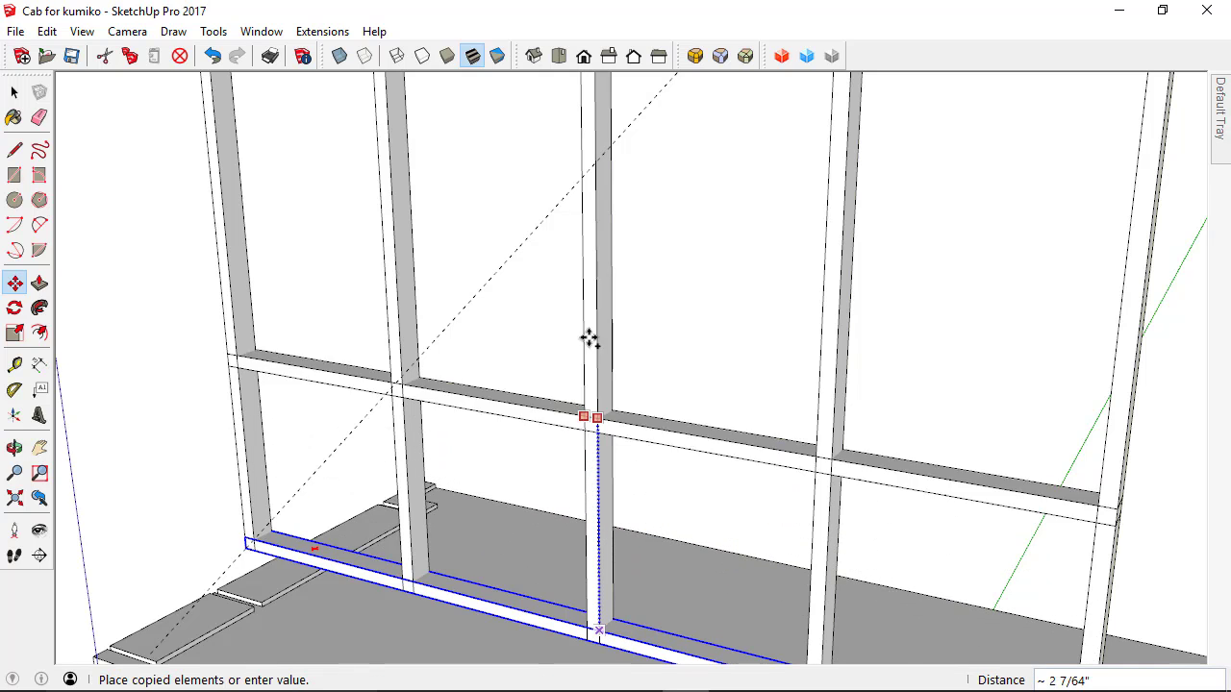
left_click(593, 165)
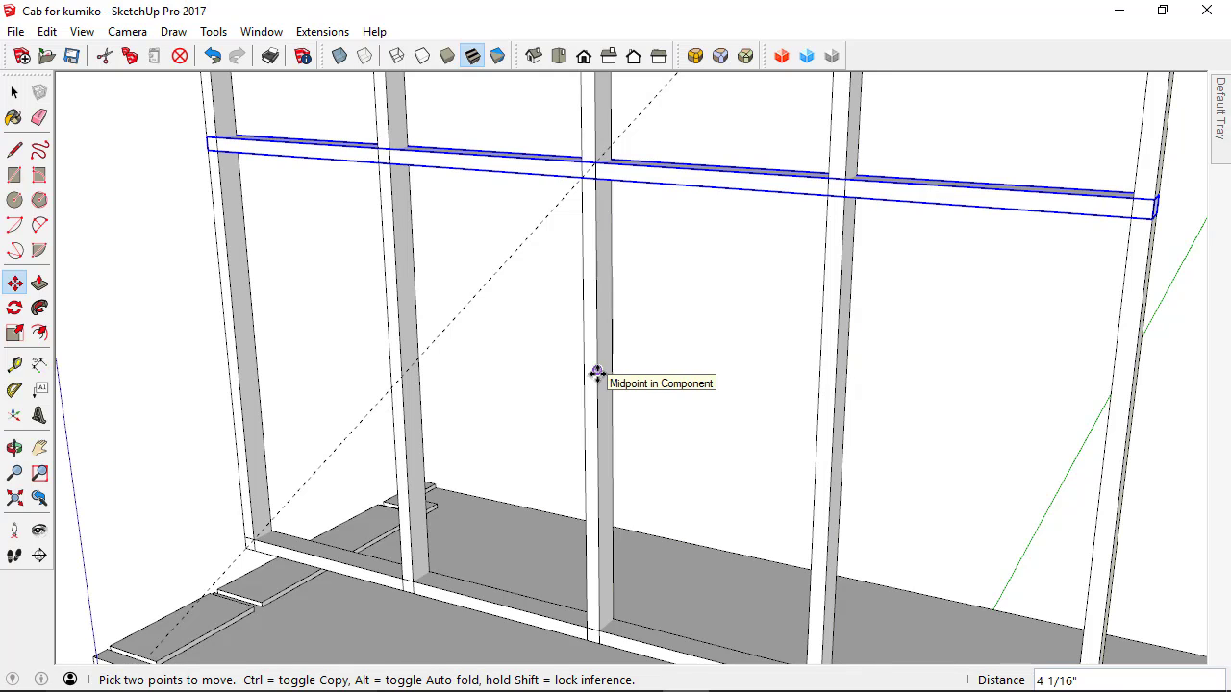
key("Return")
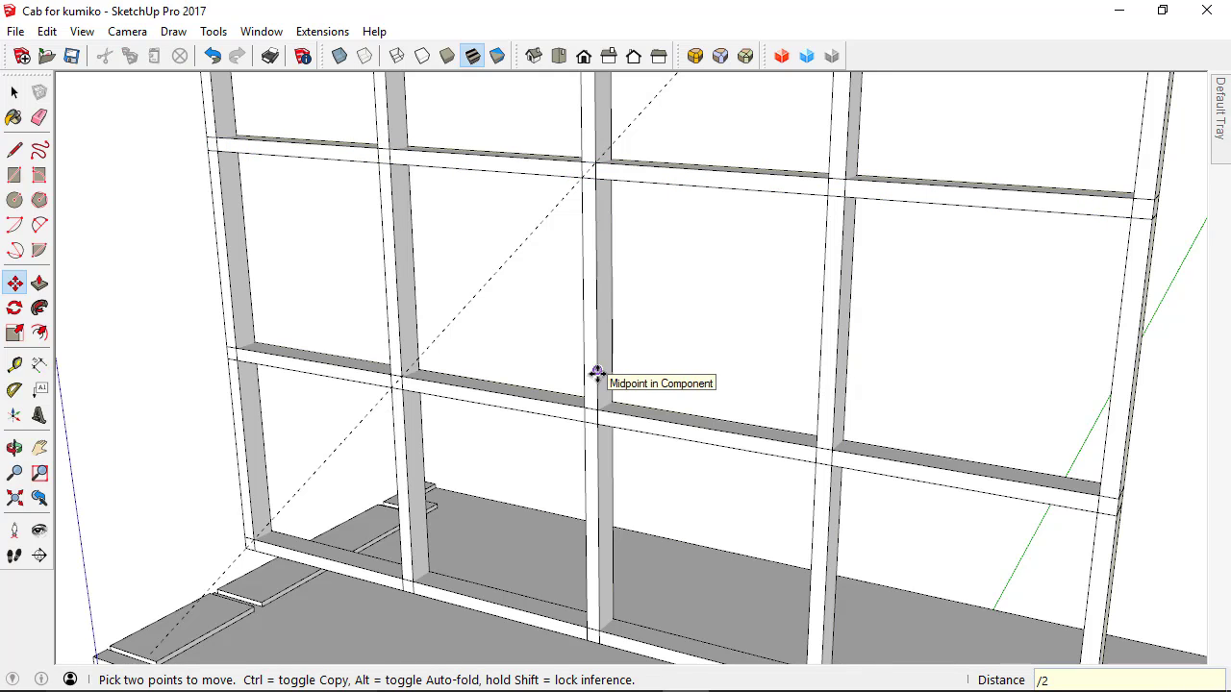
scroll(423, 327, "down", 5)
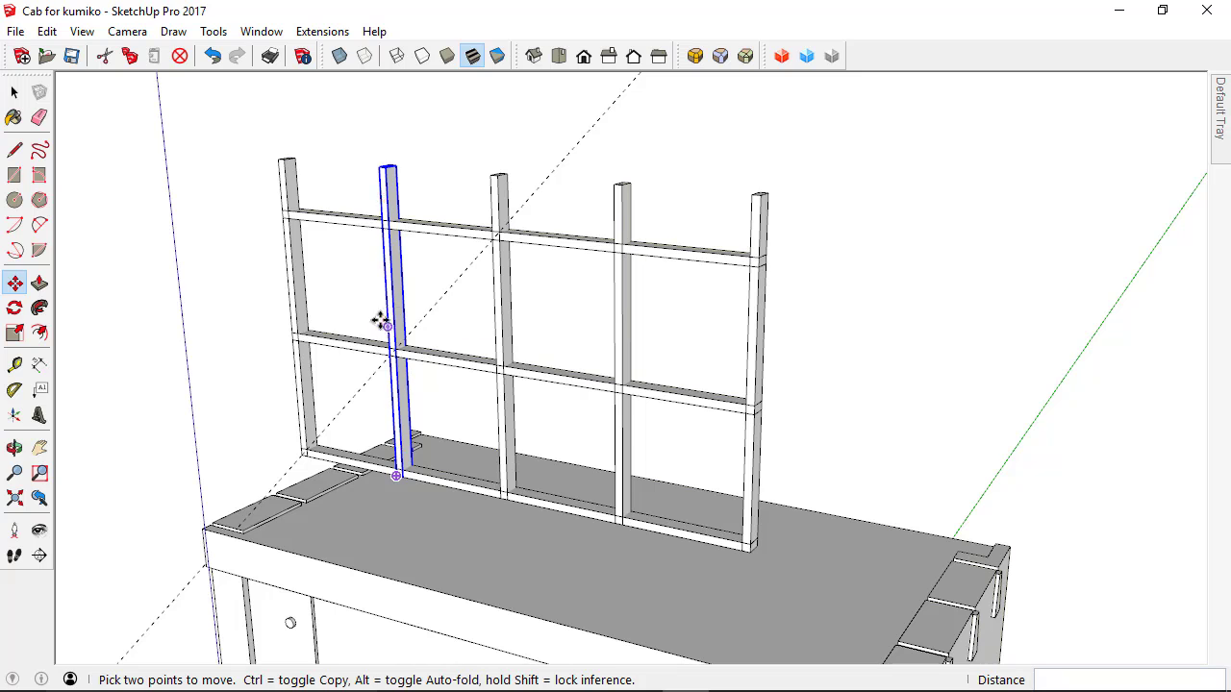
key("space")
Step: Shorten the vertical strip component by 13/16" with Push/Pull so its upper end is flush with the uppermost horizontal strip
mouse_move(302, 184)
middle_mouse_down()
mouse_move(341, 298)
mouse_move(320, 199)
middle_mouse_up()
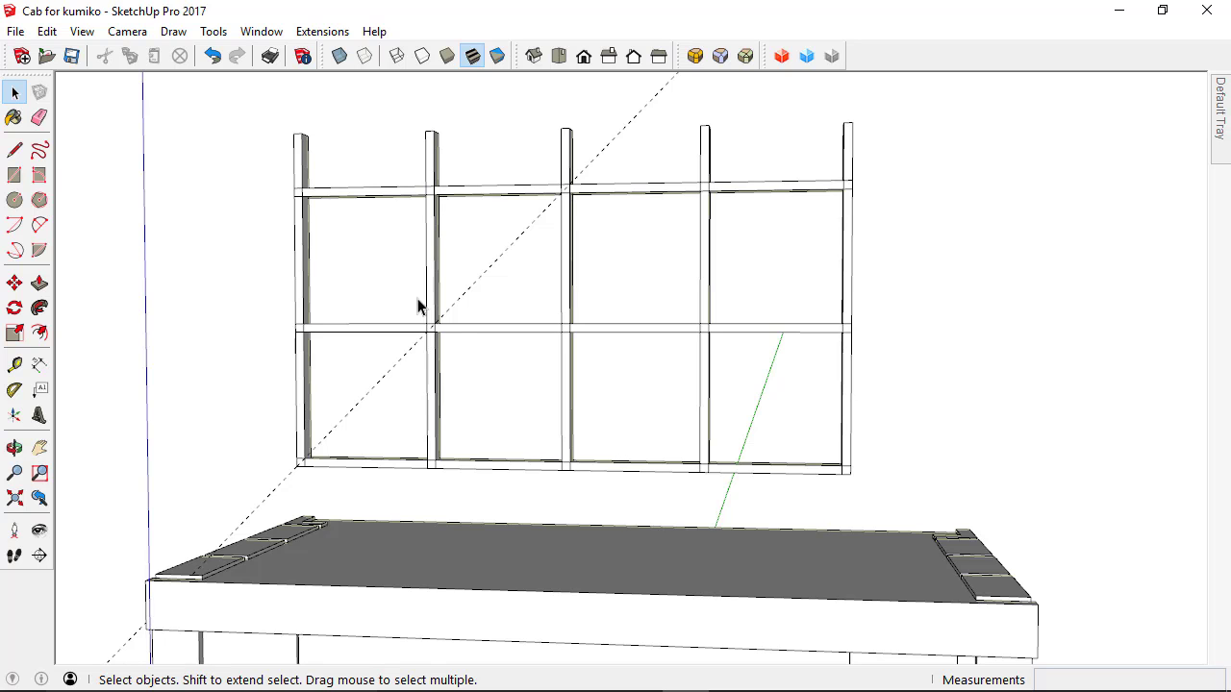
middle_click_drag(456, 281, 379, 426)
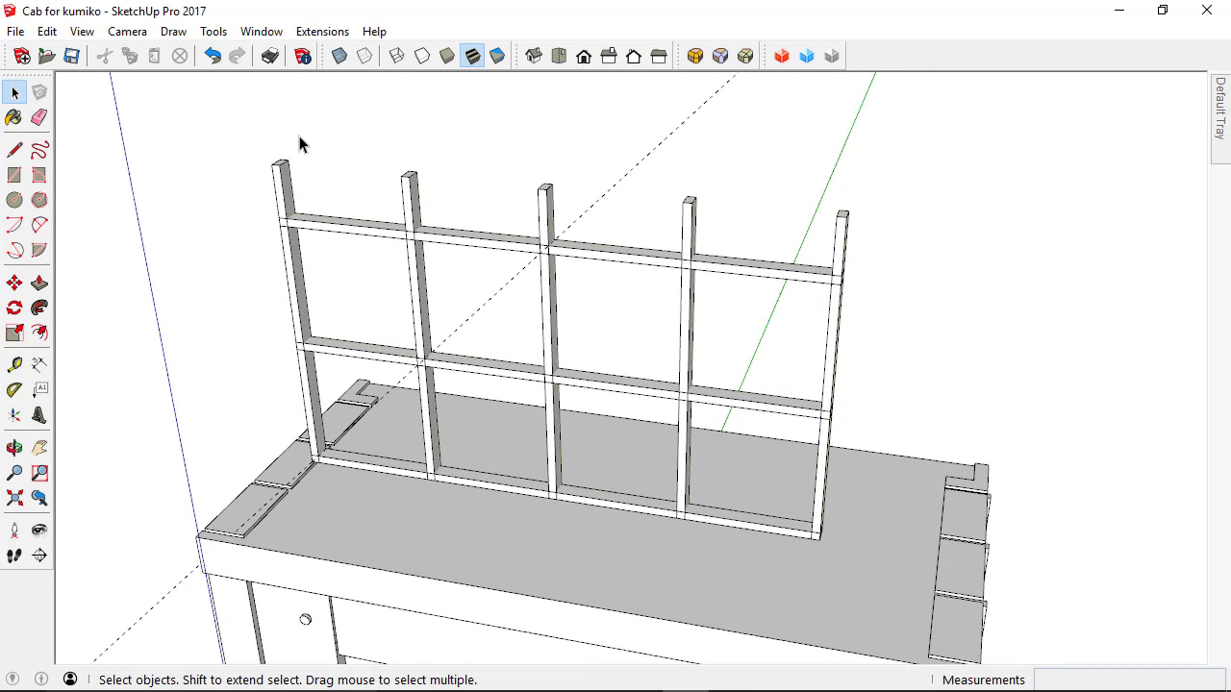
scroll(281, 173, "up", 4)
double_click(283, 183)
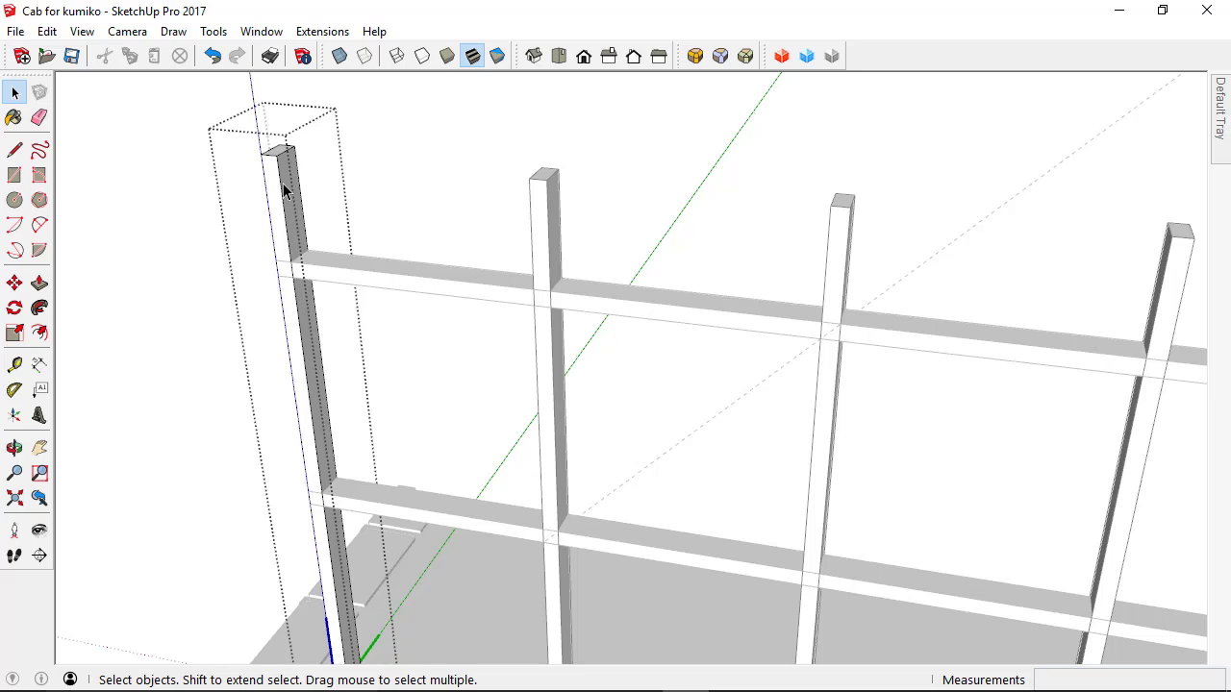
key("p")
left_click(277, 157)
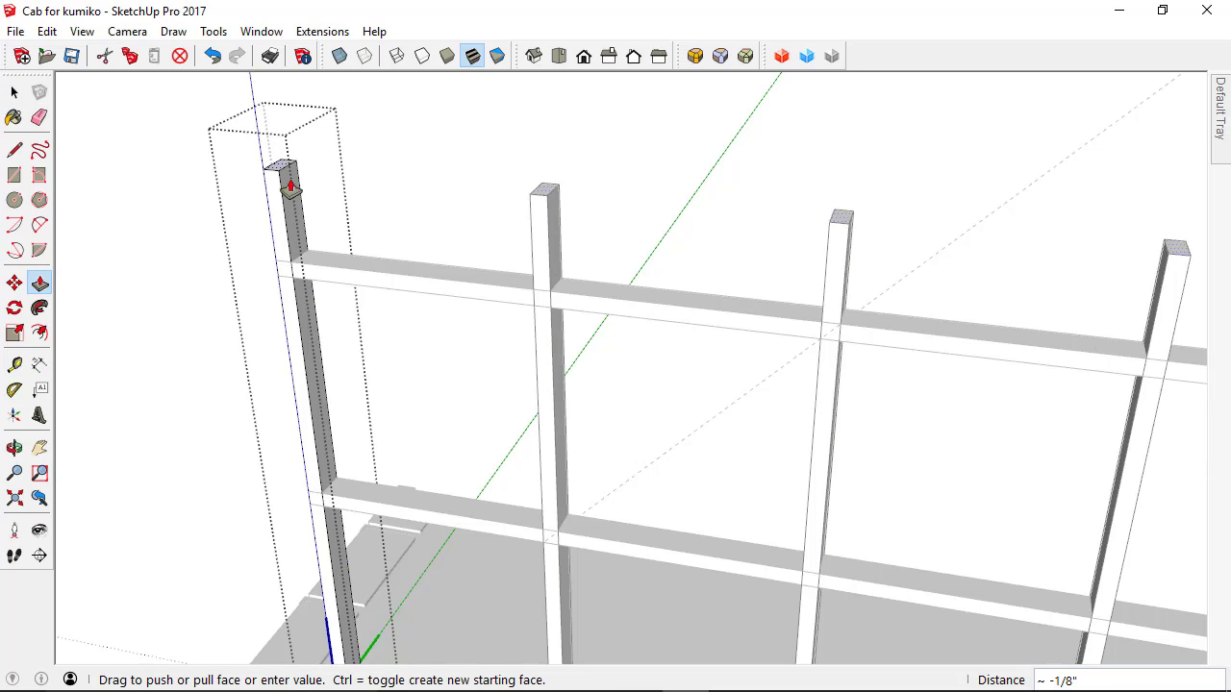
left_click(310, 271)
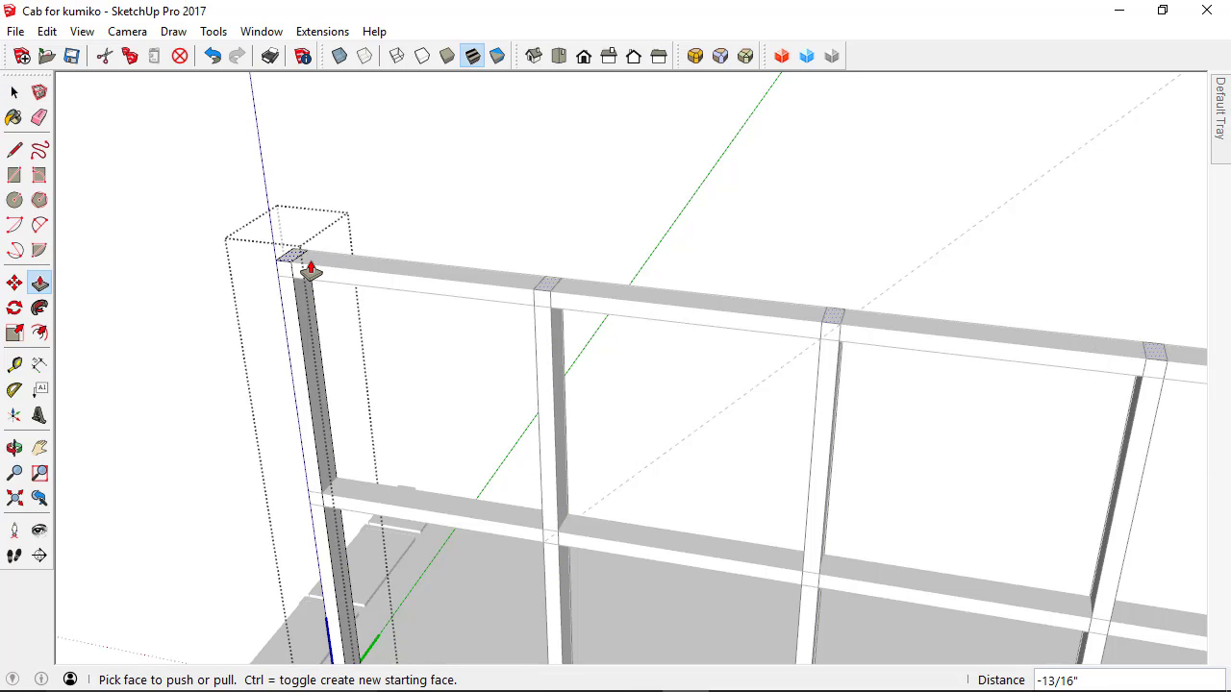
key("space")
left_click(153, 206)
Step: Create a diagonal guide across the lower-left lattice square, from its upper-left inner corner to its lower-right inner corner
scroll(380, 180, "down", 4)
middle_click_drag(440, 442, 550, 278)
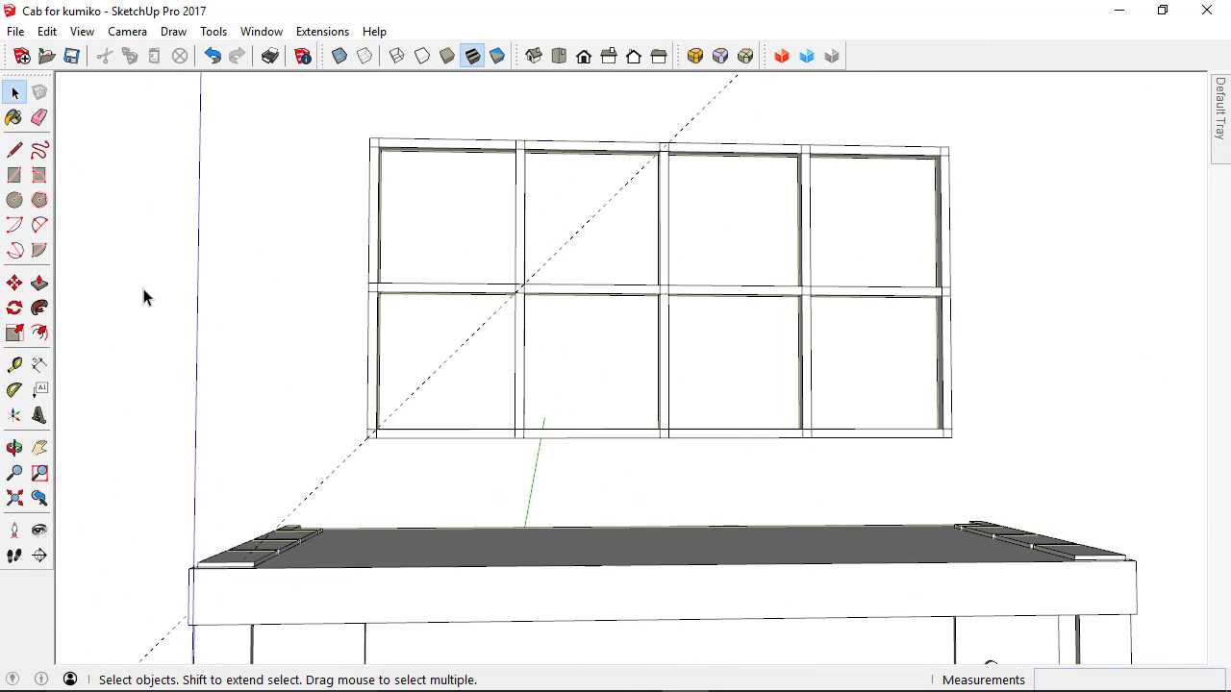
left_click(15, 368)
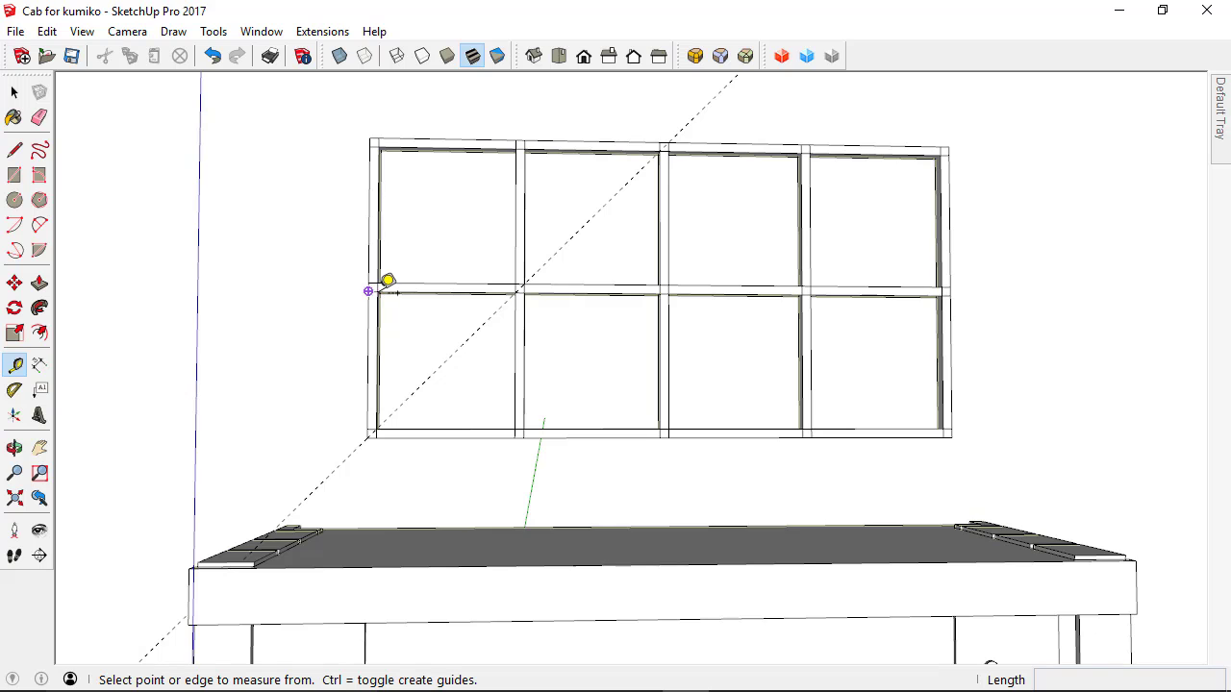
scroll(389, 280, "up", 3)
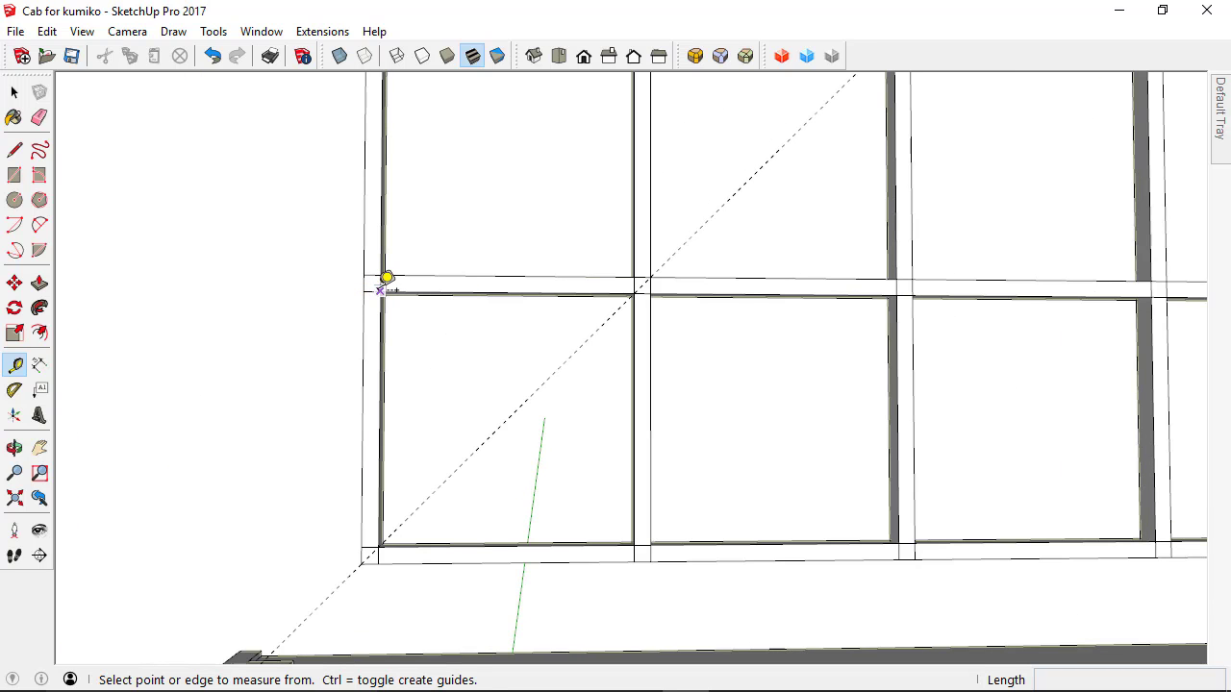
left_click(380, 290)
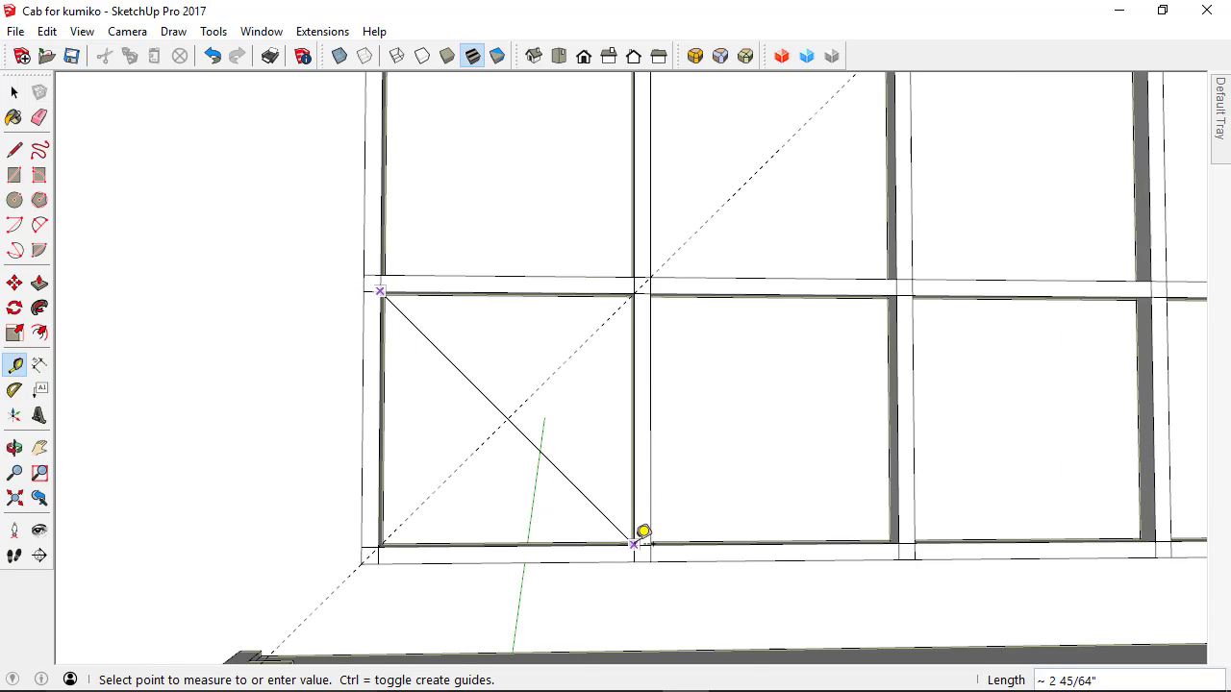
left_click(635, 543)
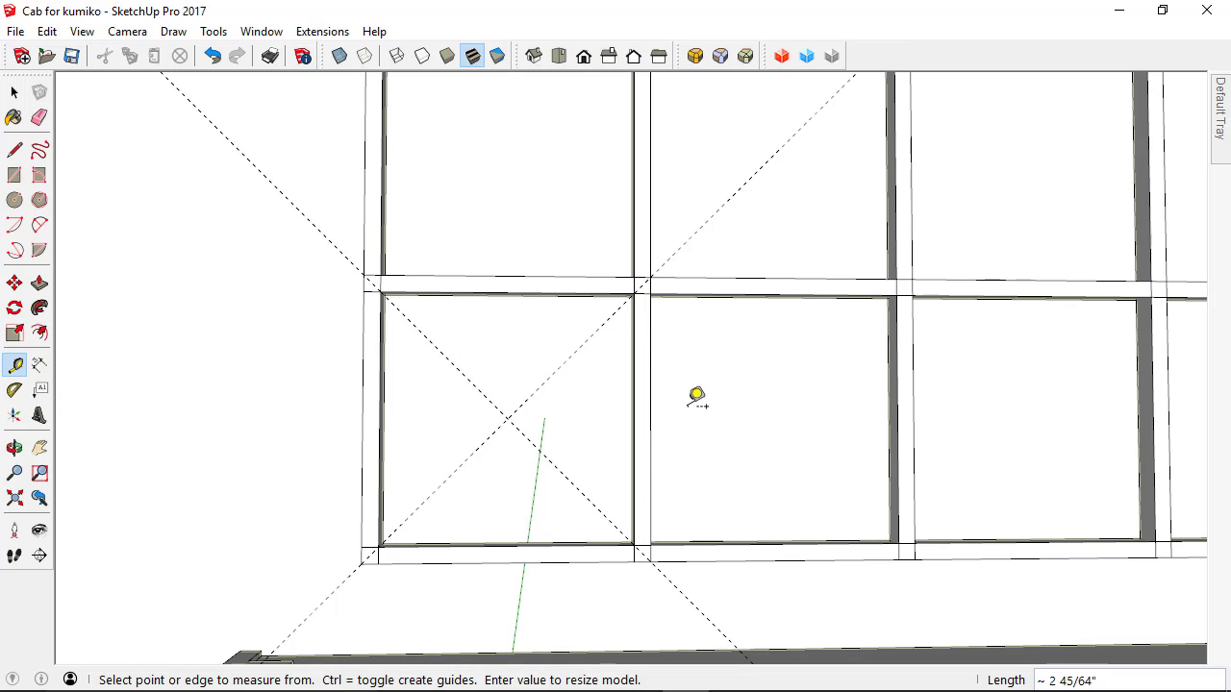
middle_click_drag(580, 461, 379, 434)
key("space")
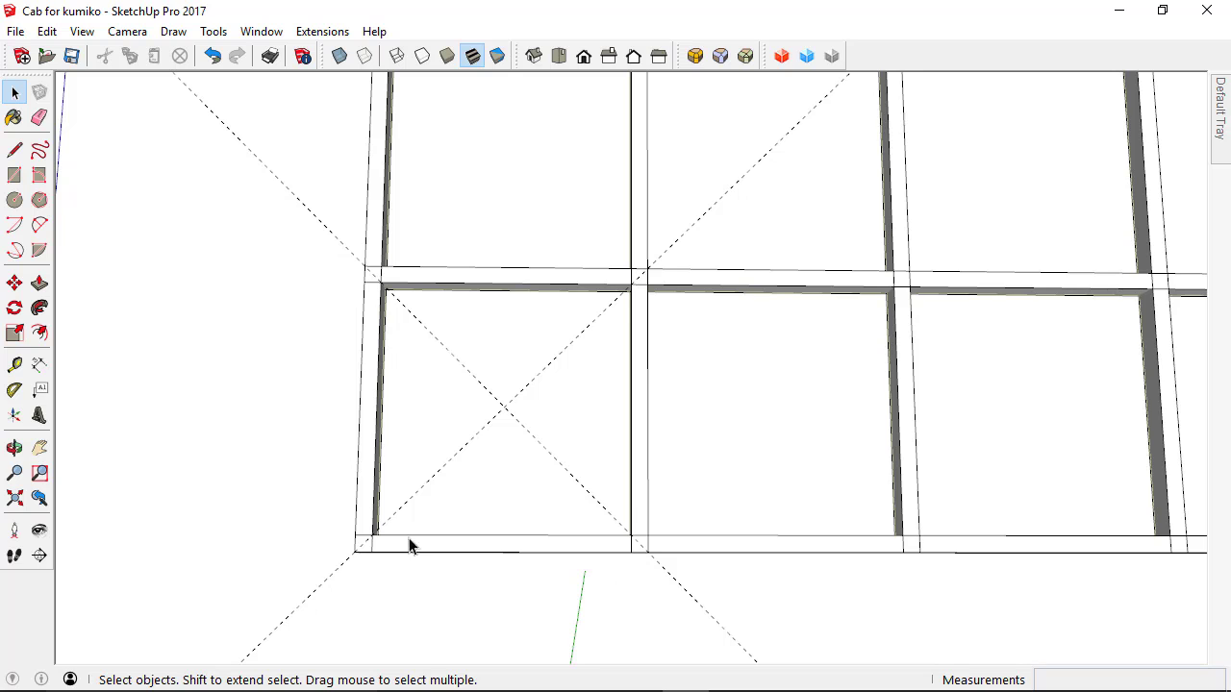
Step: Copy the leftmost vertical strip 1/16" outward so its lower end's midpoint sits on the corner, and make the copy unique
left_click(371, 520)
middle_click_drag(417, 564, 489, 468)
scroll(413, 495, "up", 5)
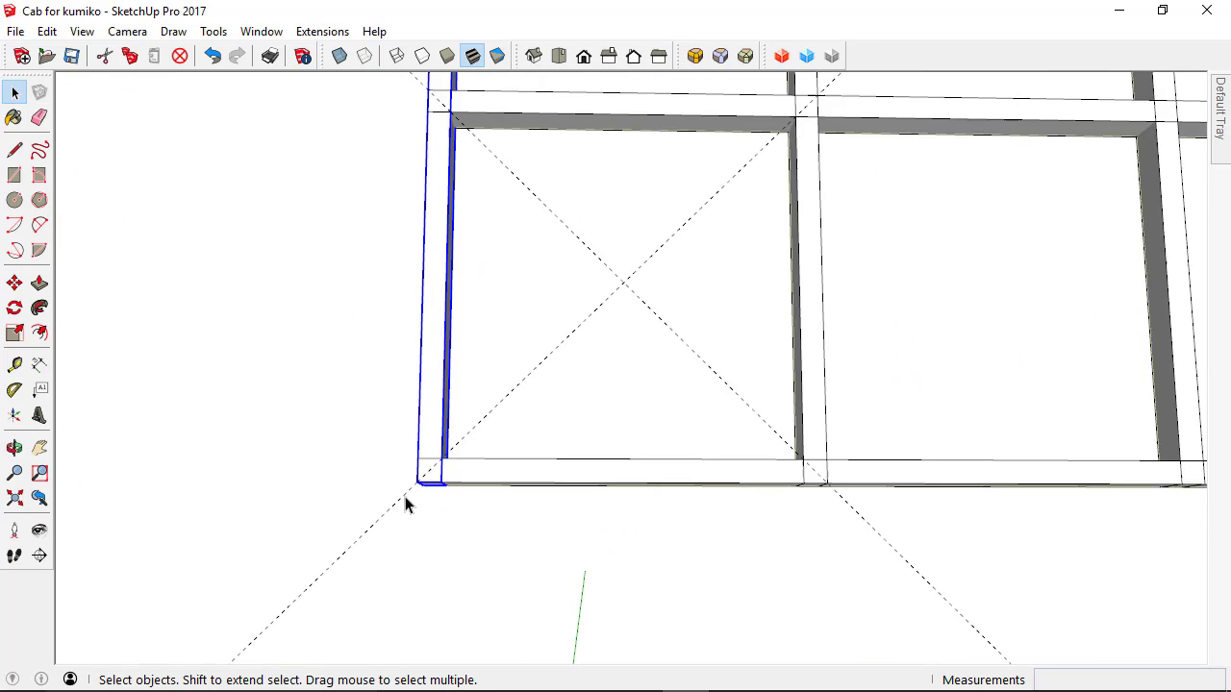
scroll(466, 391, "up", 2)
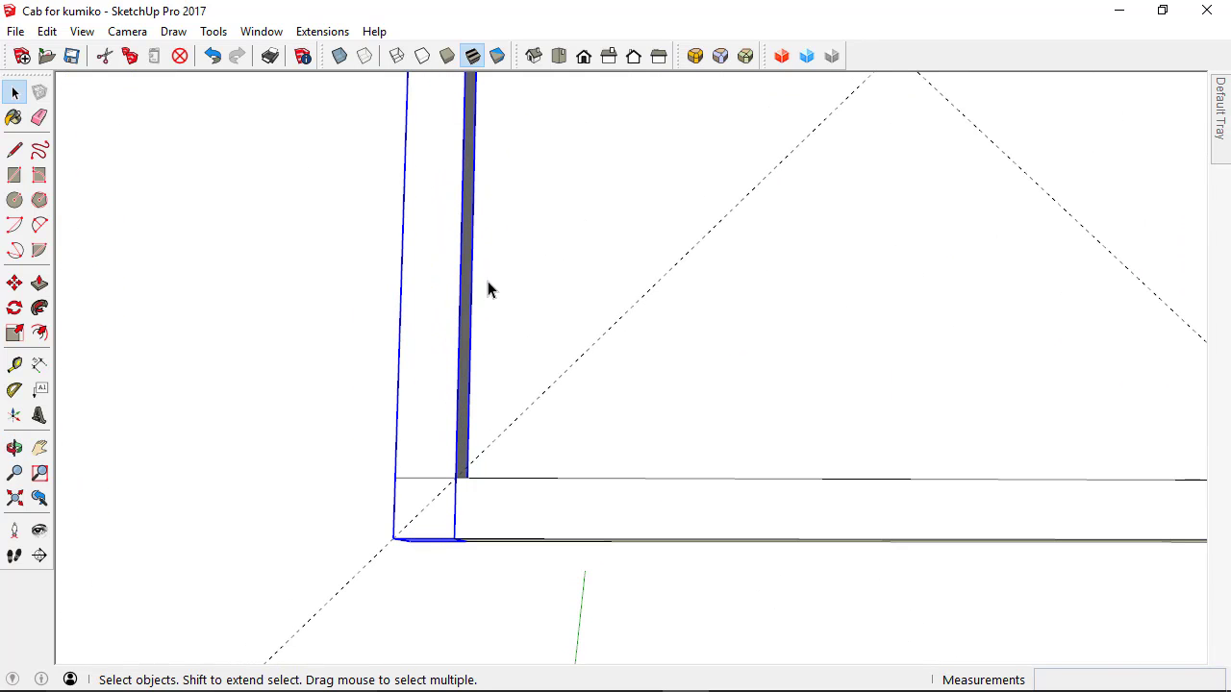
left_click(15, 285)
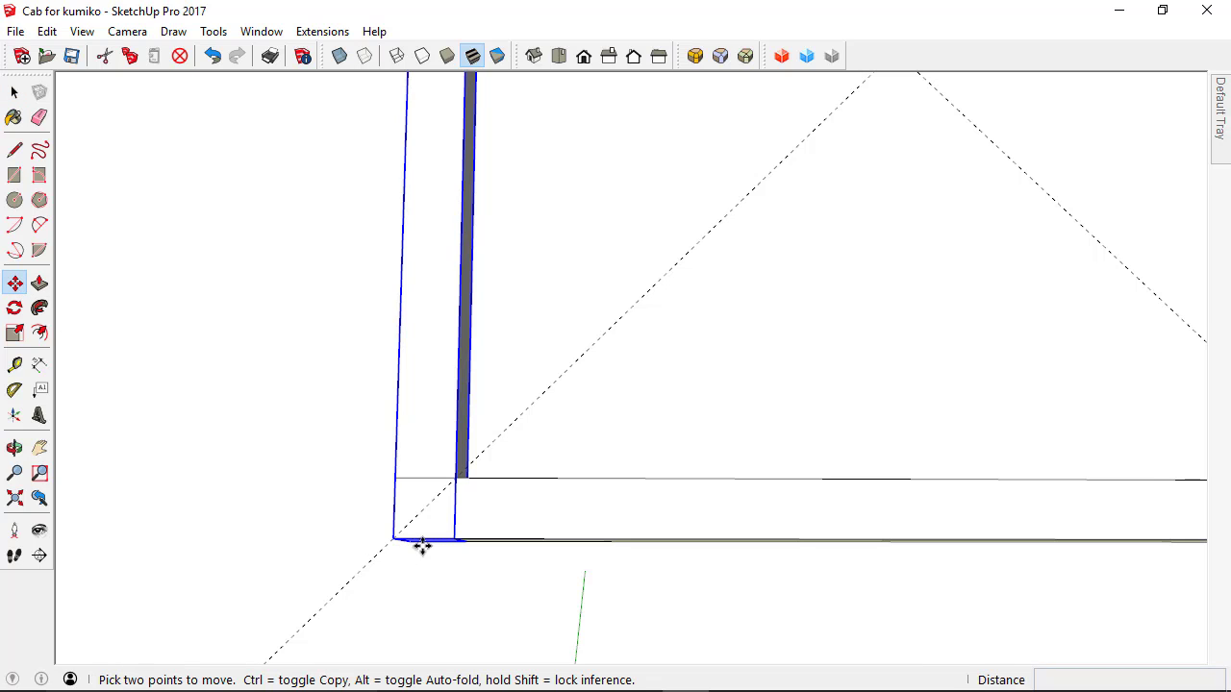
scroll(427, 539, "up", 4)
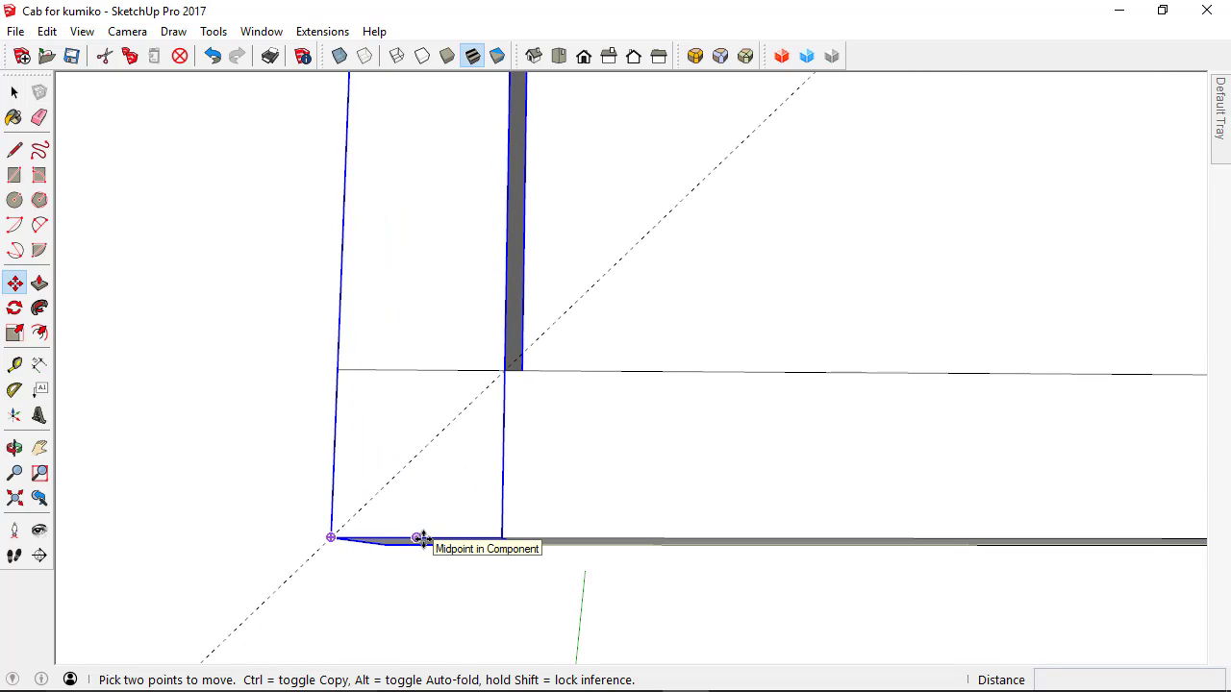
left_click(423, 539)
key("ctrl")
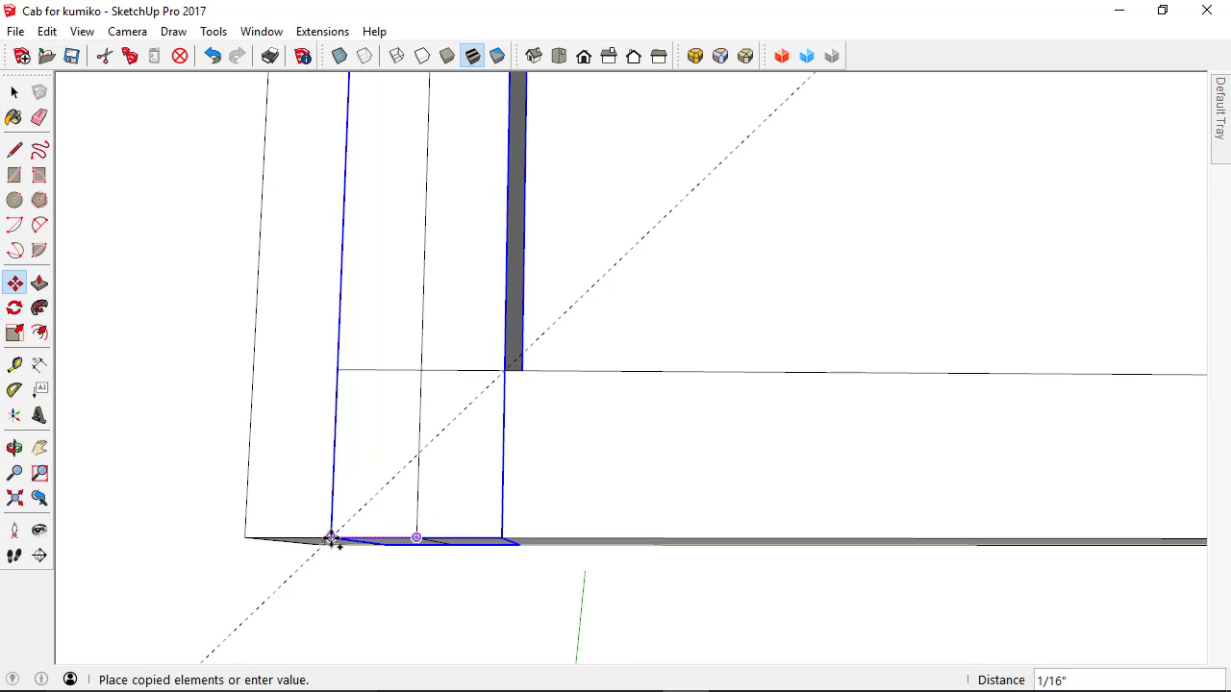
left_click(330, 539)
right_click(308, 437)
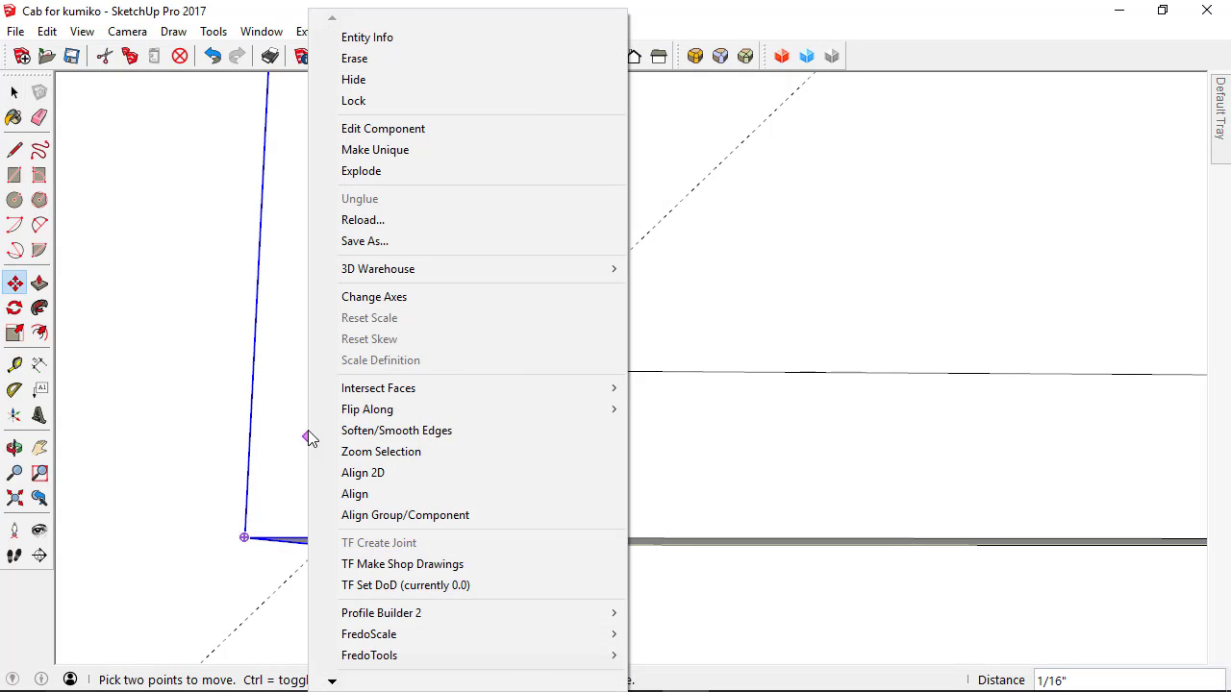
left_click(361, 151)
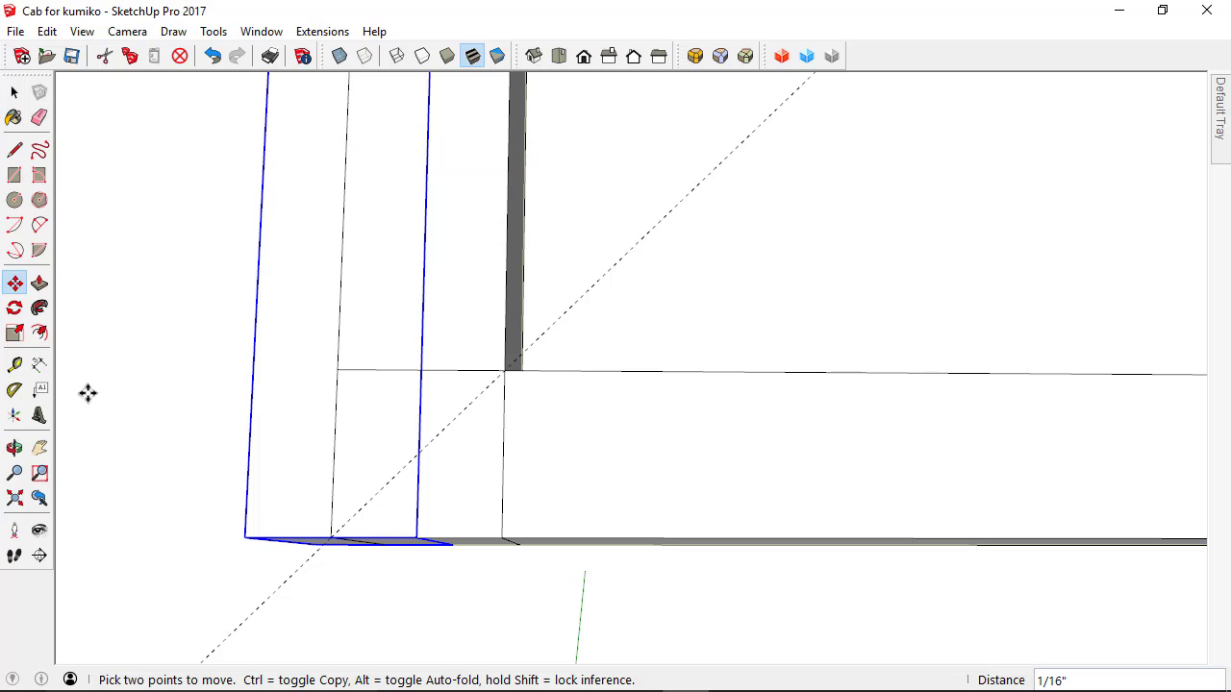
Step: Rotate the copied strip about the lattice's lower outer corner so it is centred on the 45-degree guide
left_click(14, 308)
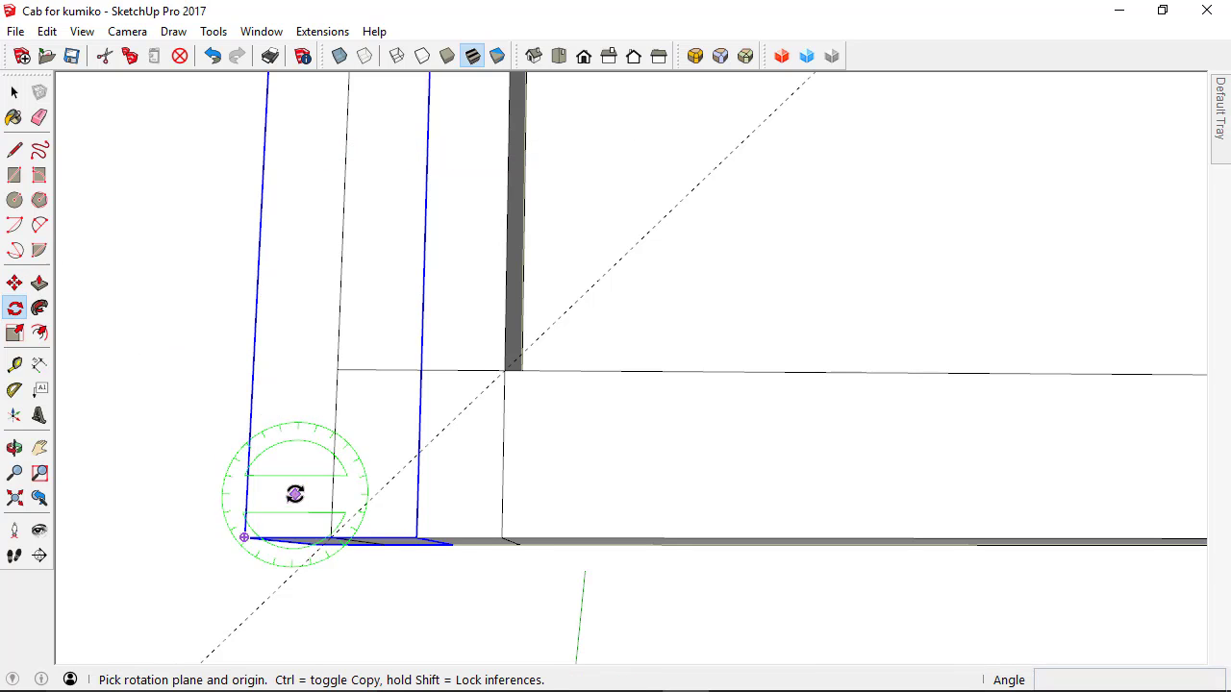
left_click(329, 536)
left_click(335, 387)
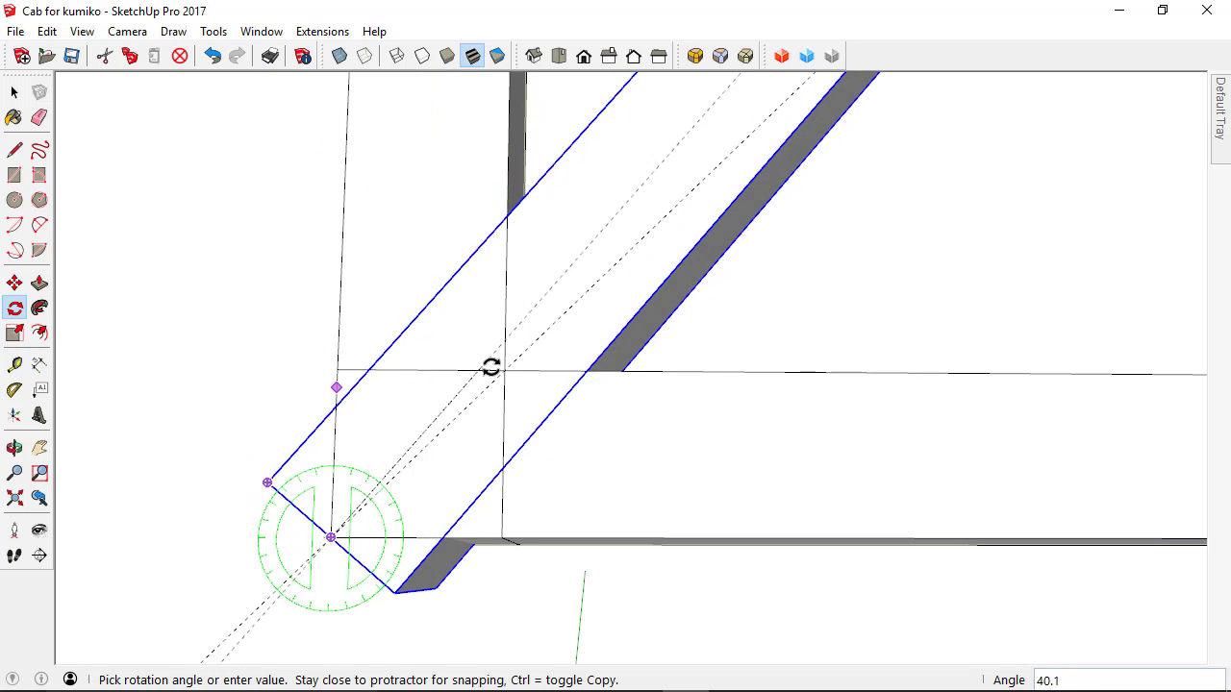
left_click(497, 372)
scroll(318, 490, "down", 4)
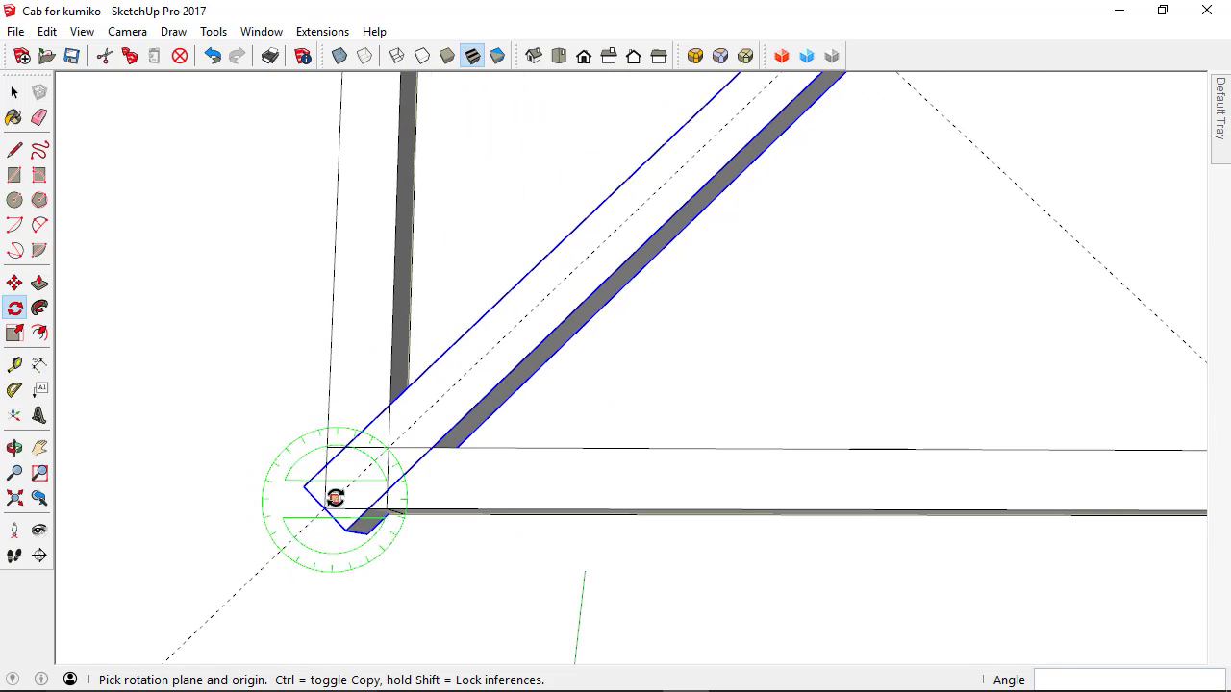
scroll(372, 523, "down", 5)
middle_click_drag(577, 430, 485, 561)
scroll(356, 447, "down", 4)
key("space")
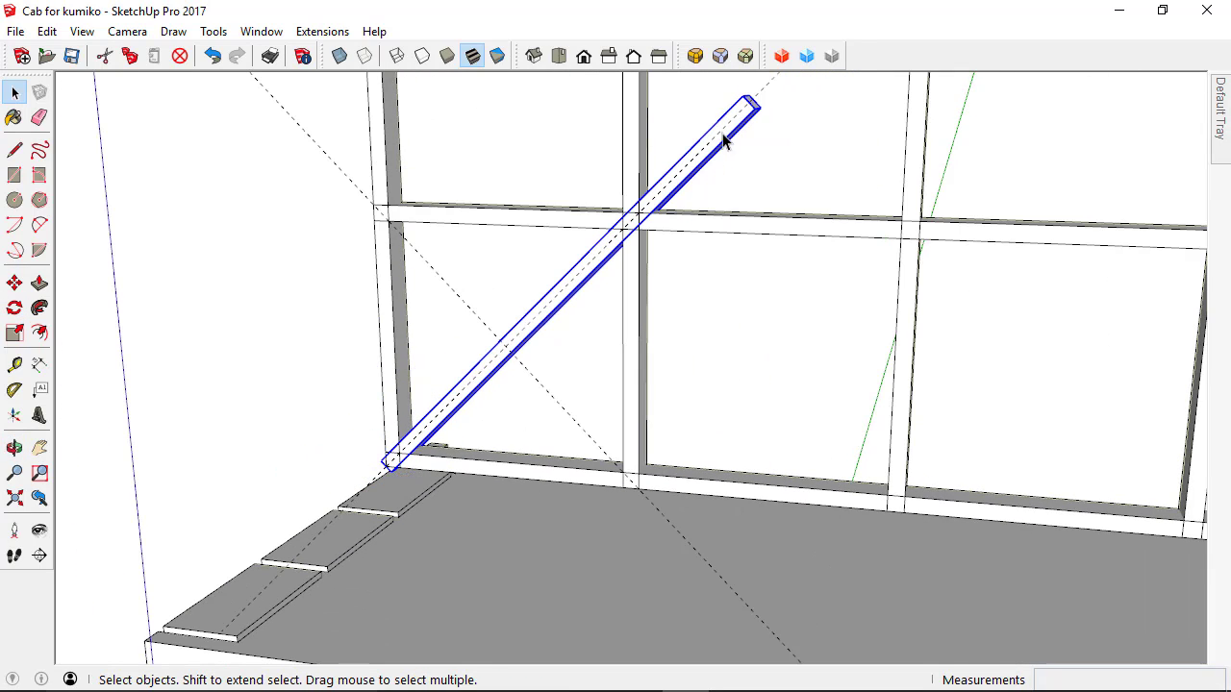
Step: Create a rotated copy of the diagonal strip about the guides' crossing point, aligned with the opposite diagonal guide
scroll(447, 419, "up", 5)
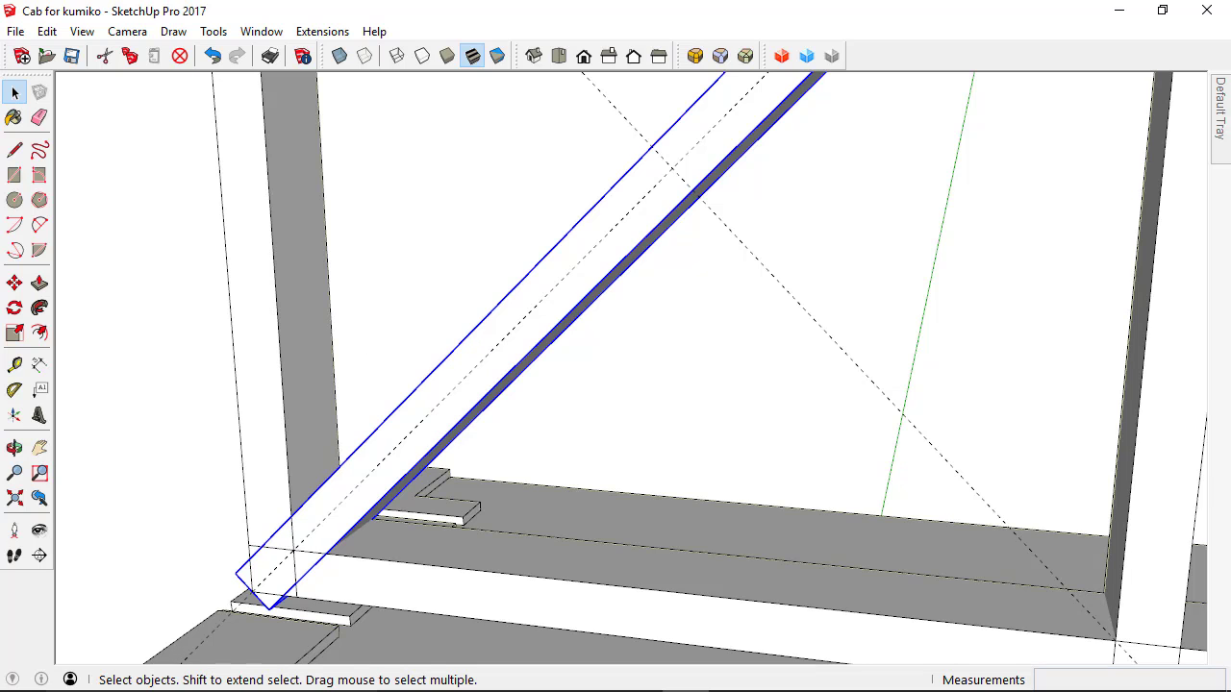
left_click(15, 310)
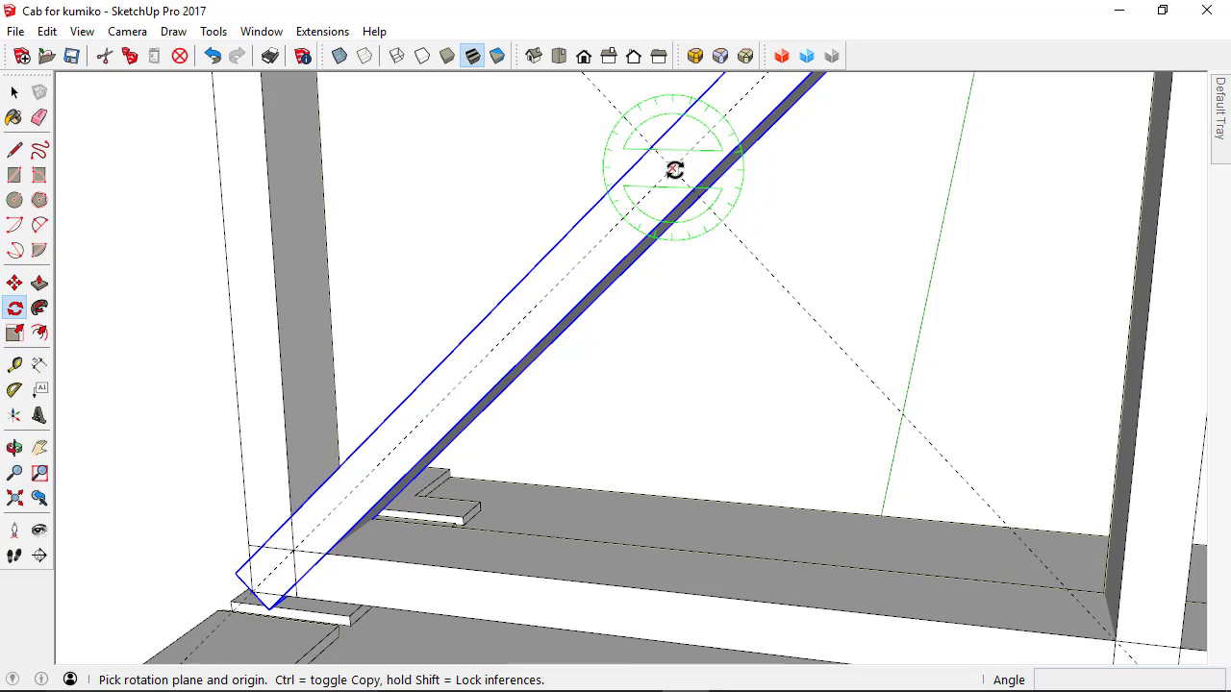
left_click_drag(672, 169, 616, 224)
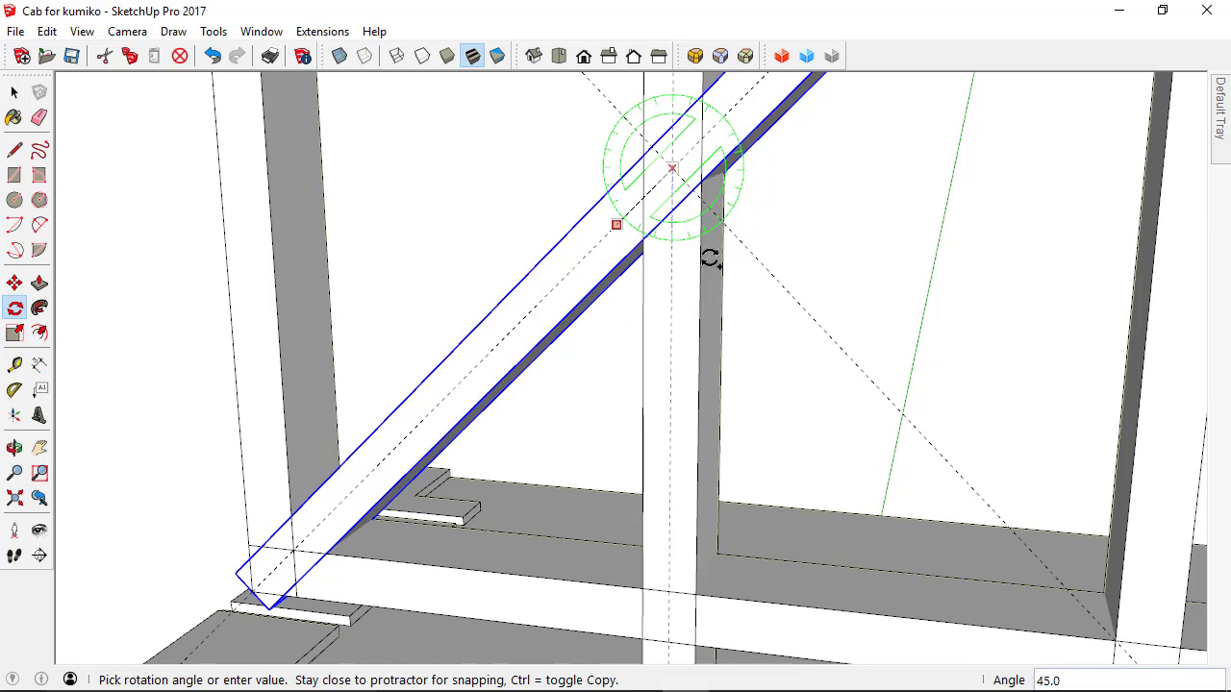
left_click(765, 263)
middle_click_drag(553, 272, 670, 288)
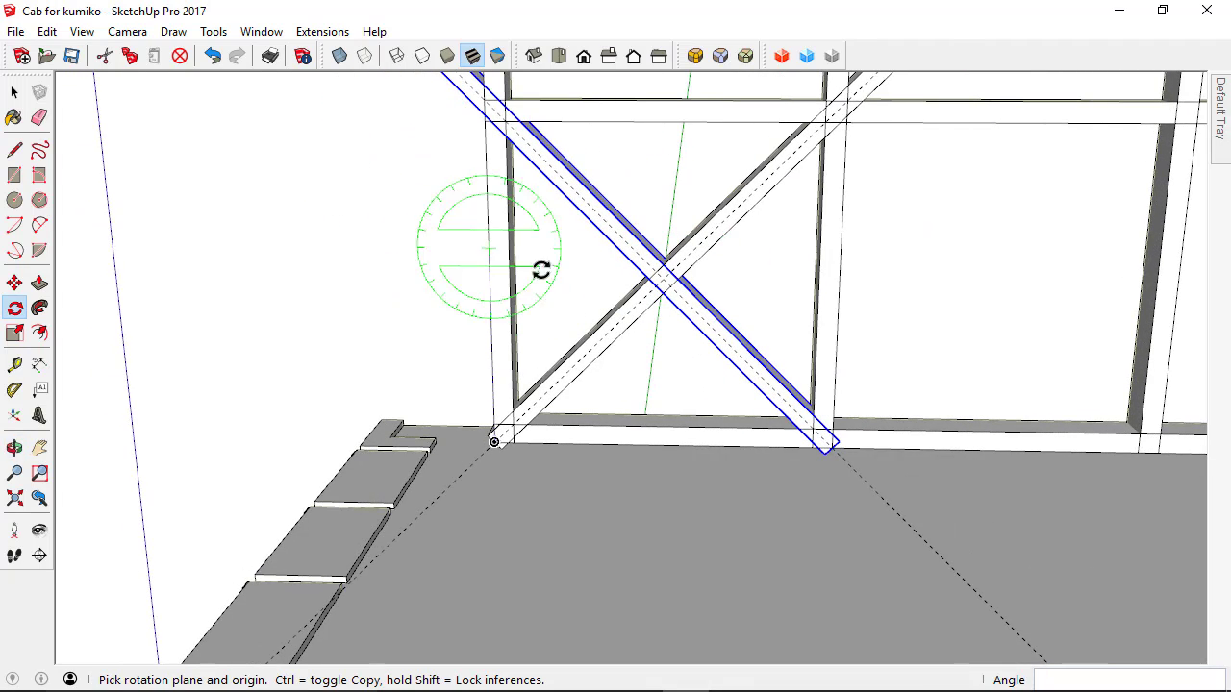
middle_click_drag(541, 270, 440, 363)
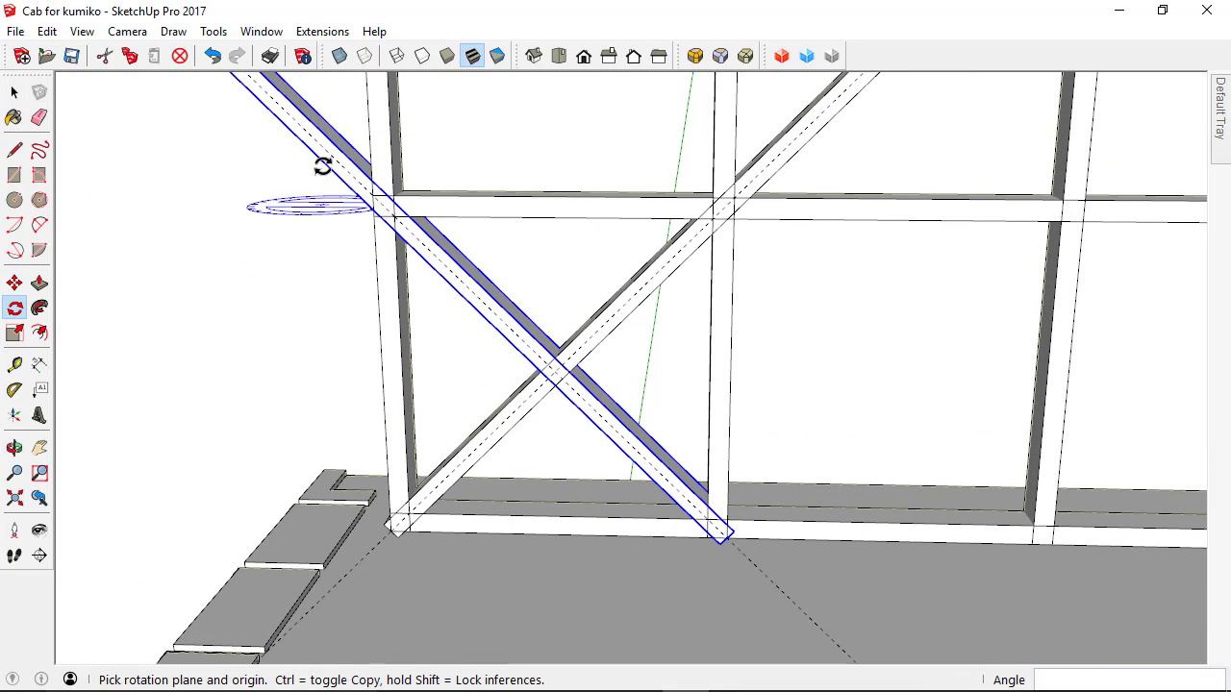
key("space")
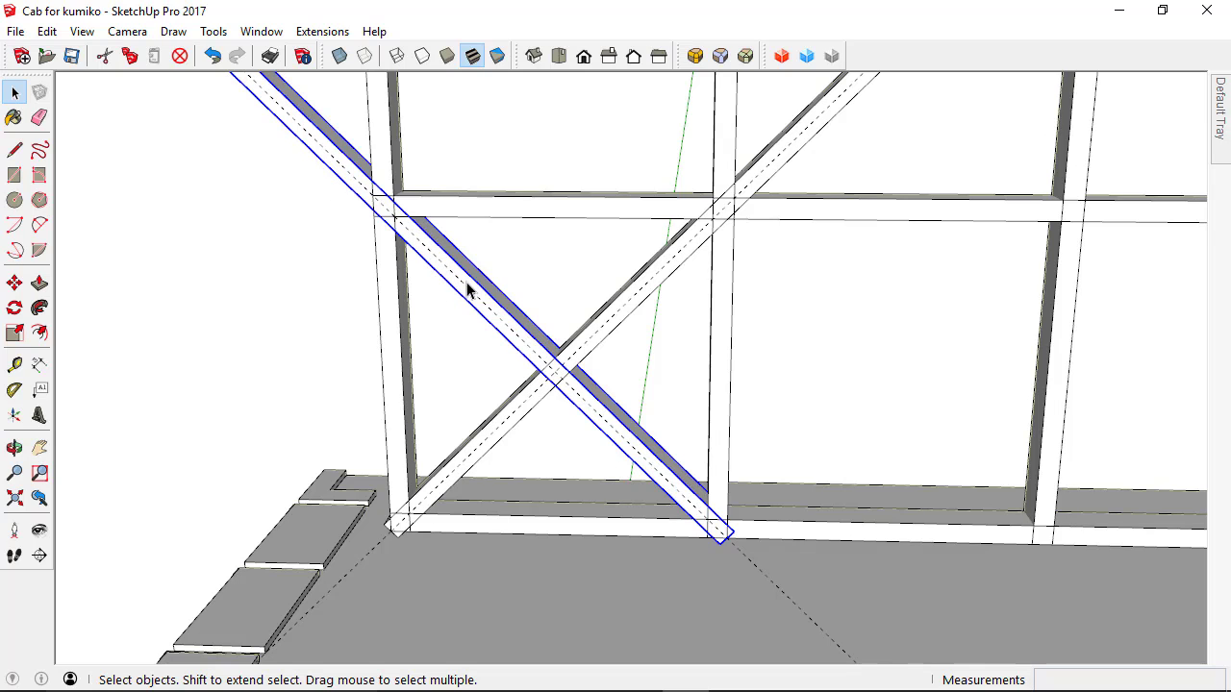
Step: Edit the first diagonal strip and draw cut lines at its lower end along the inner edges of the vertical and horizontal strips
left_click(491, 450)
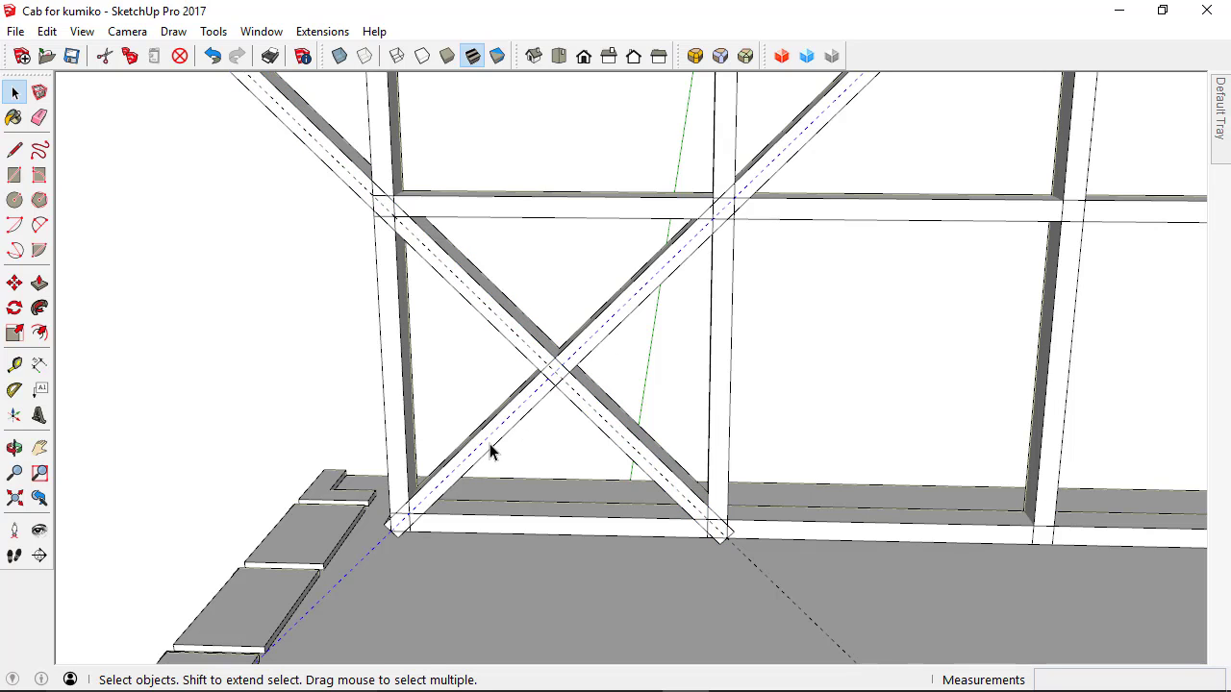
double_click(646, 276)
scroll(414, 551, "up", 7)
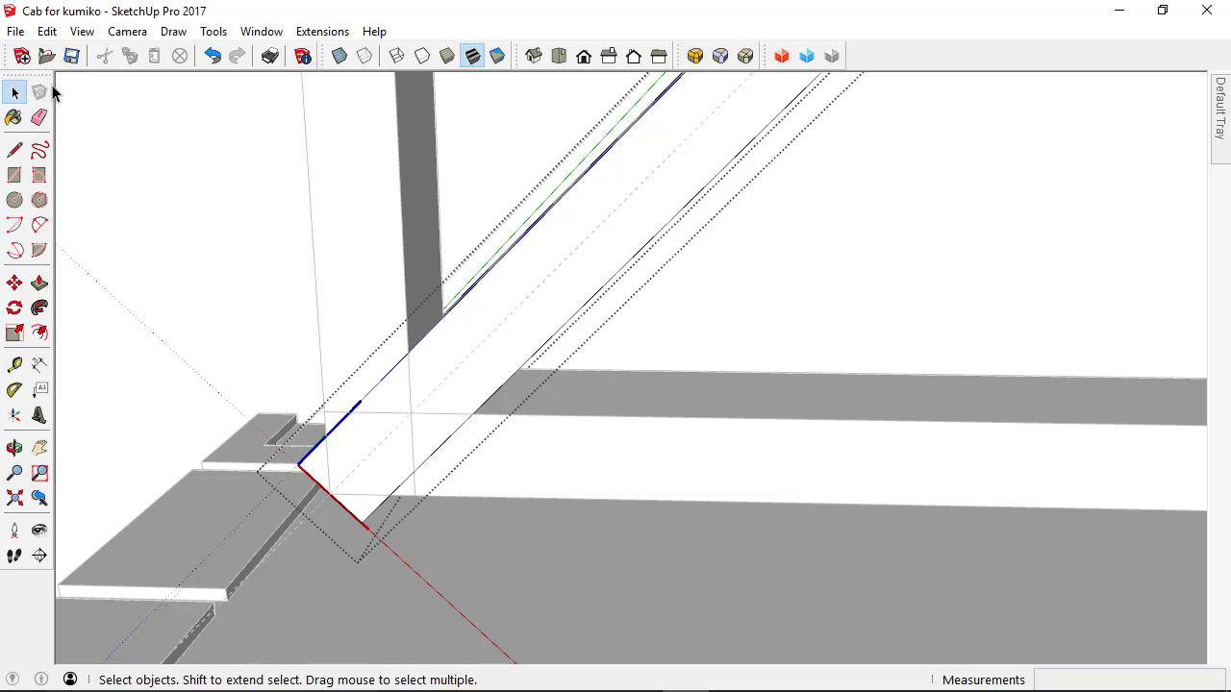
left_click(15, 150)
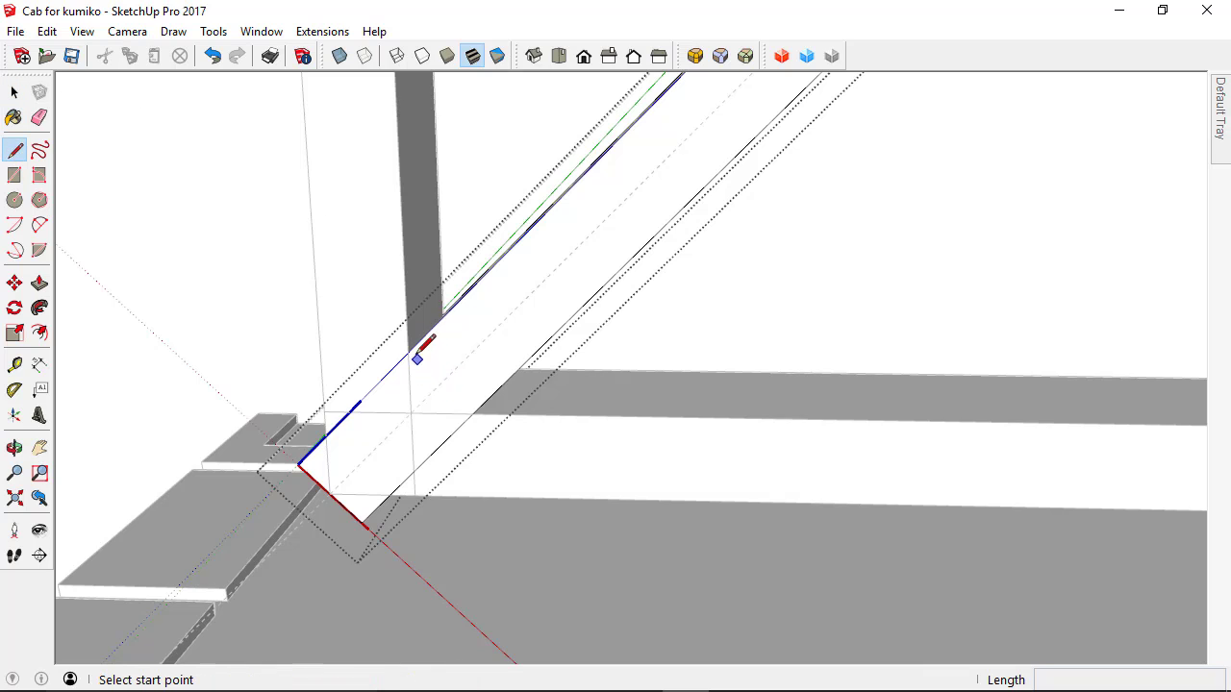
left_click(408, 351)
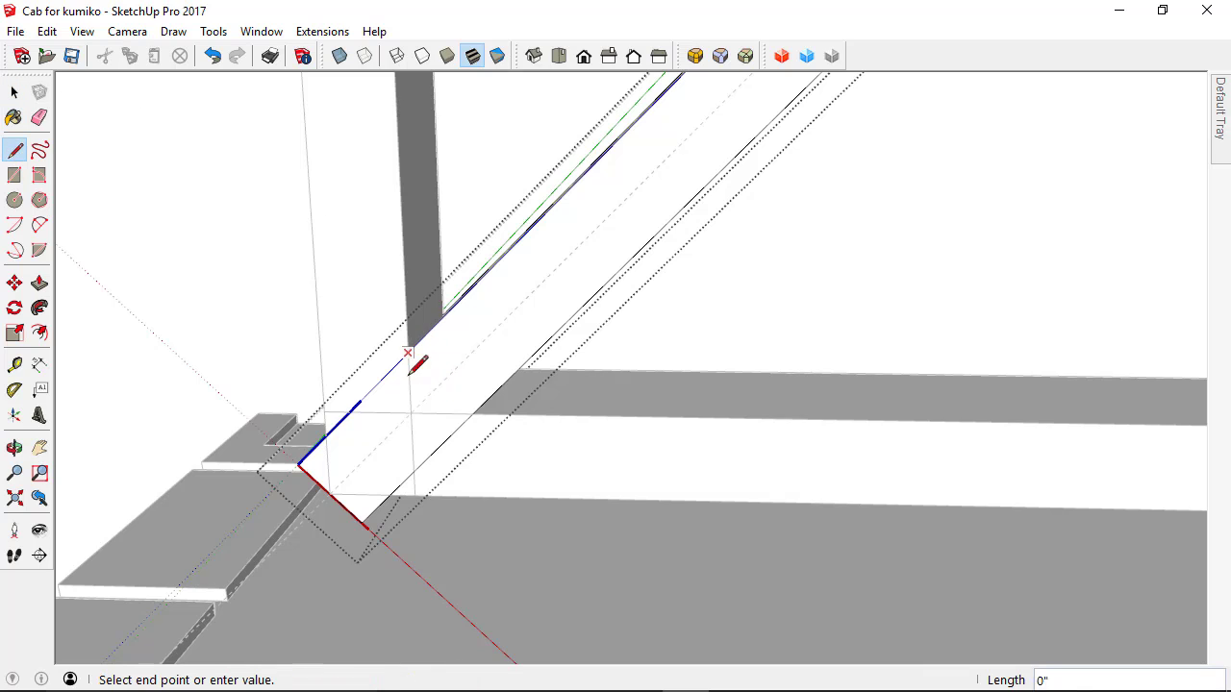
left_click(411, 412)
left_click(472, 412)
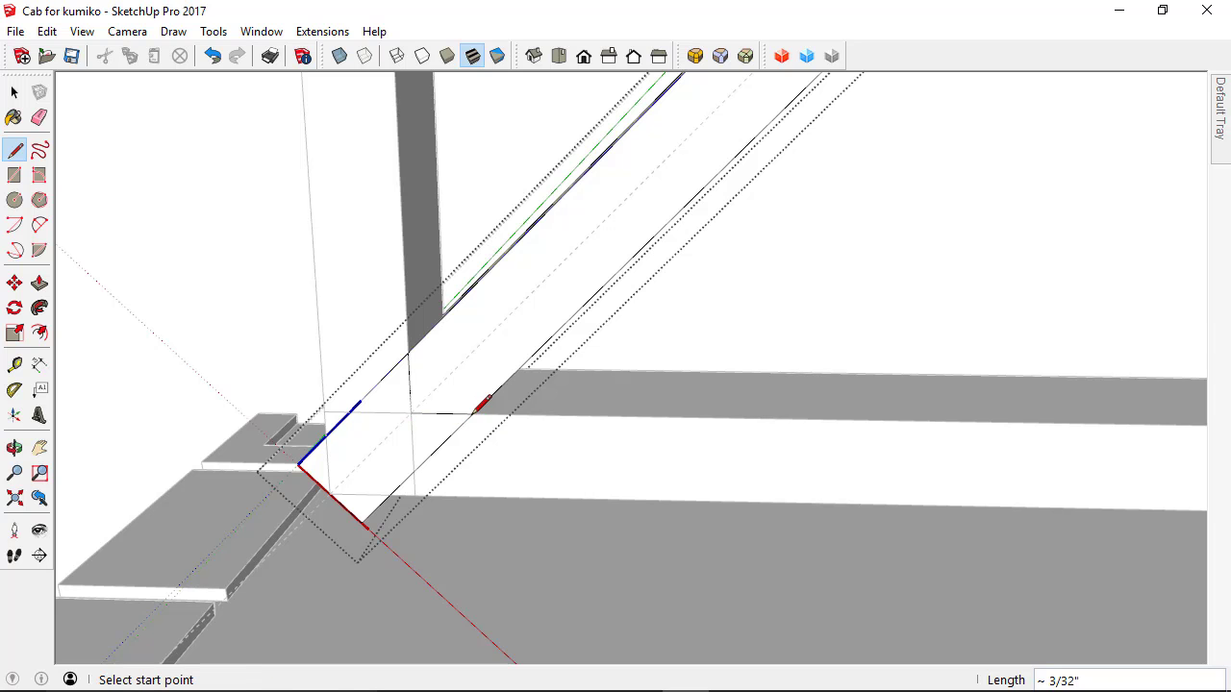
Step: Remove the diagonal strip's waste beyond the lower cut lines by pushing it through the 1/4" thickness, and finish editing the component
middle_click_drag(521, 434, 434, 325)
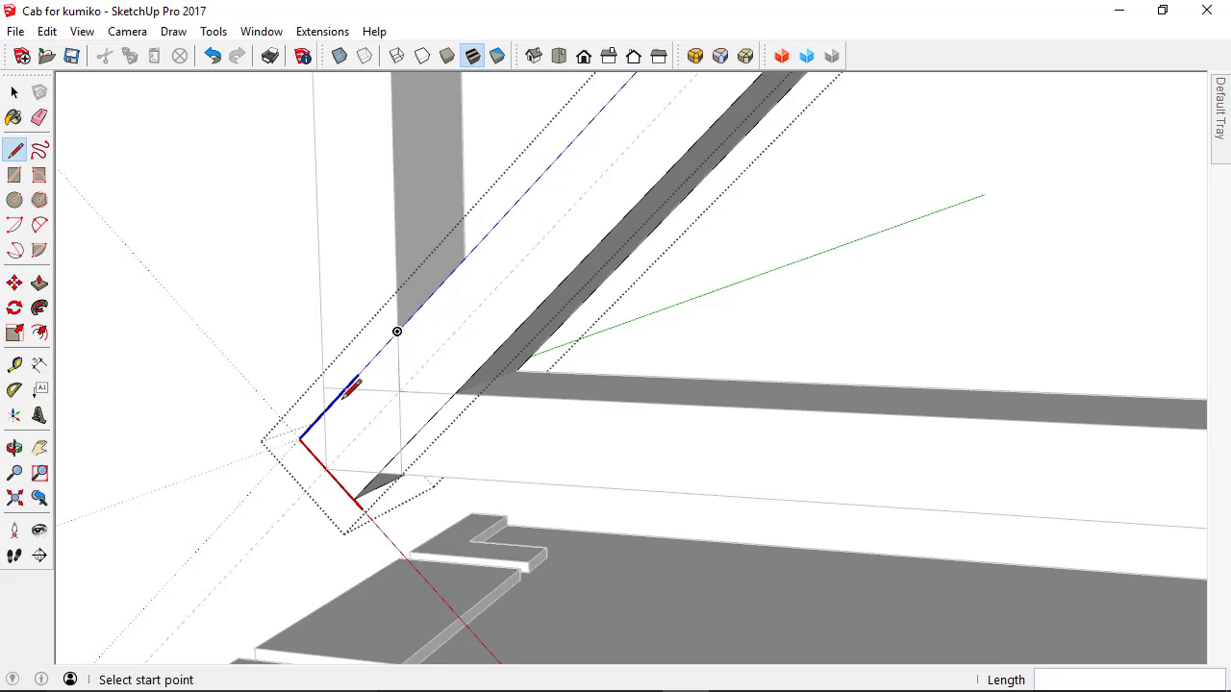
scroll(351, 390, "down", 4)
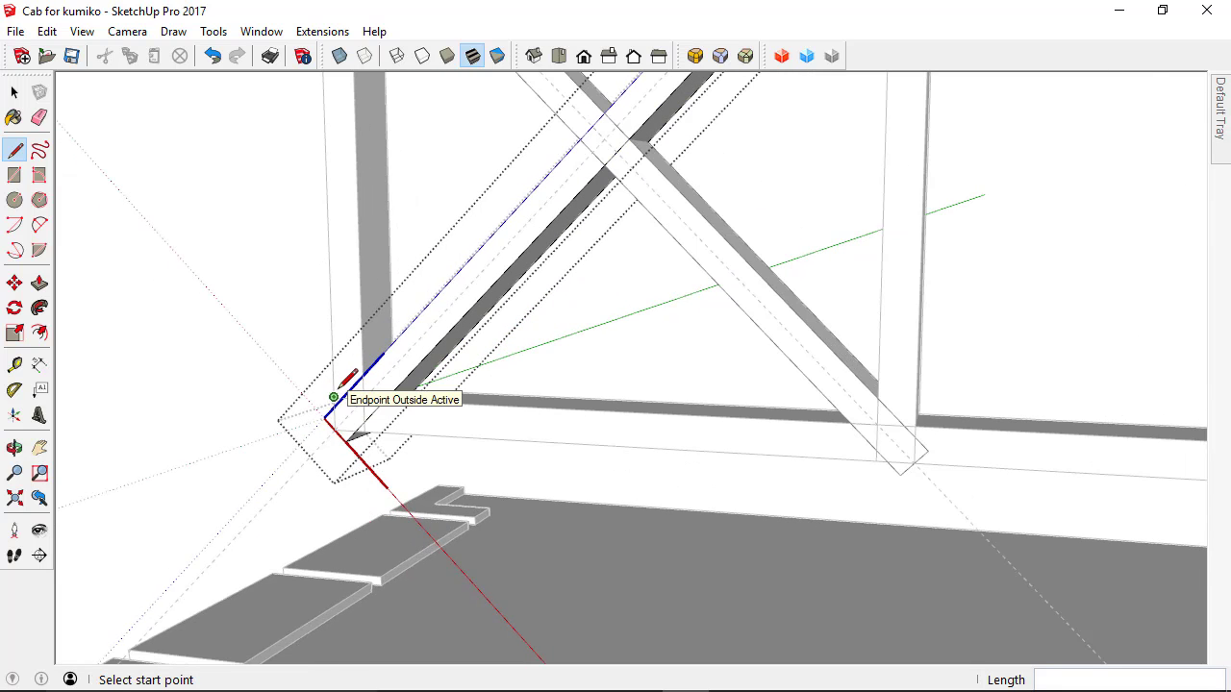
key("p")
left_click(344, 438)
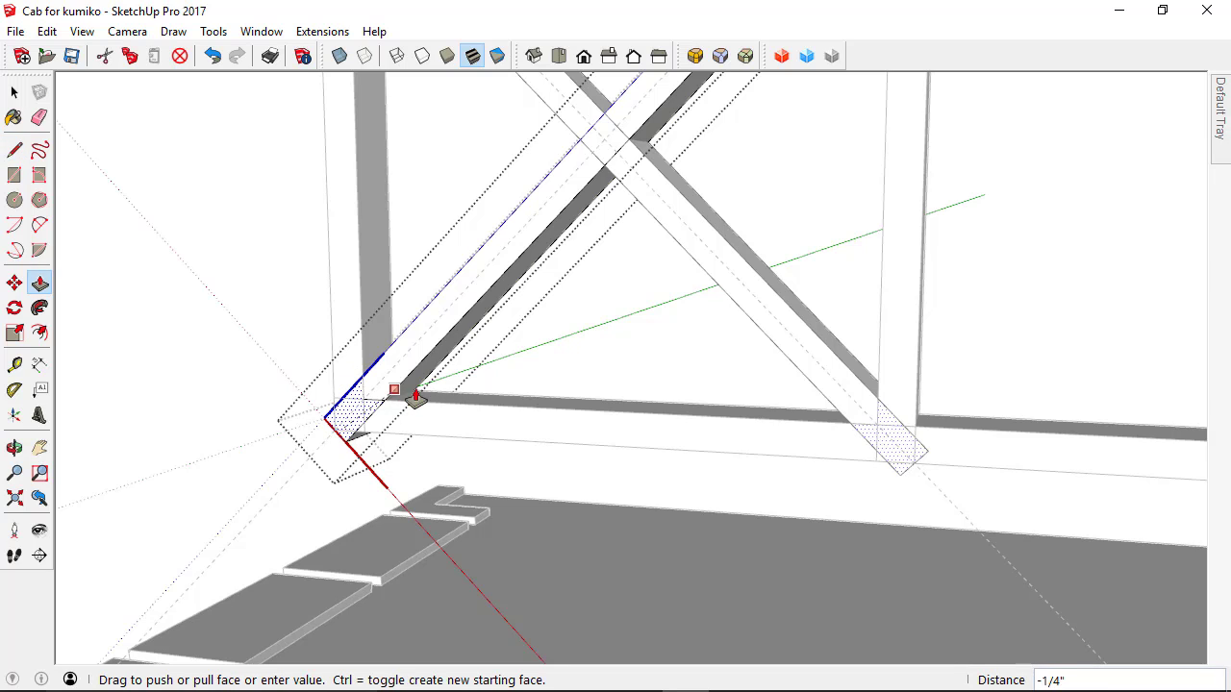
left_click(488, 395)
key("space")
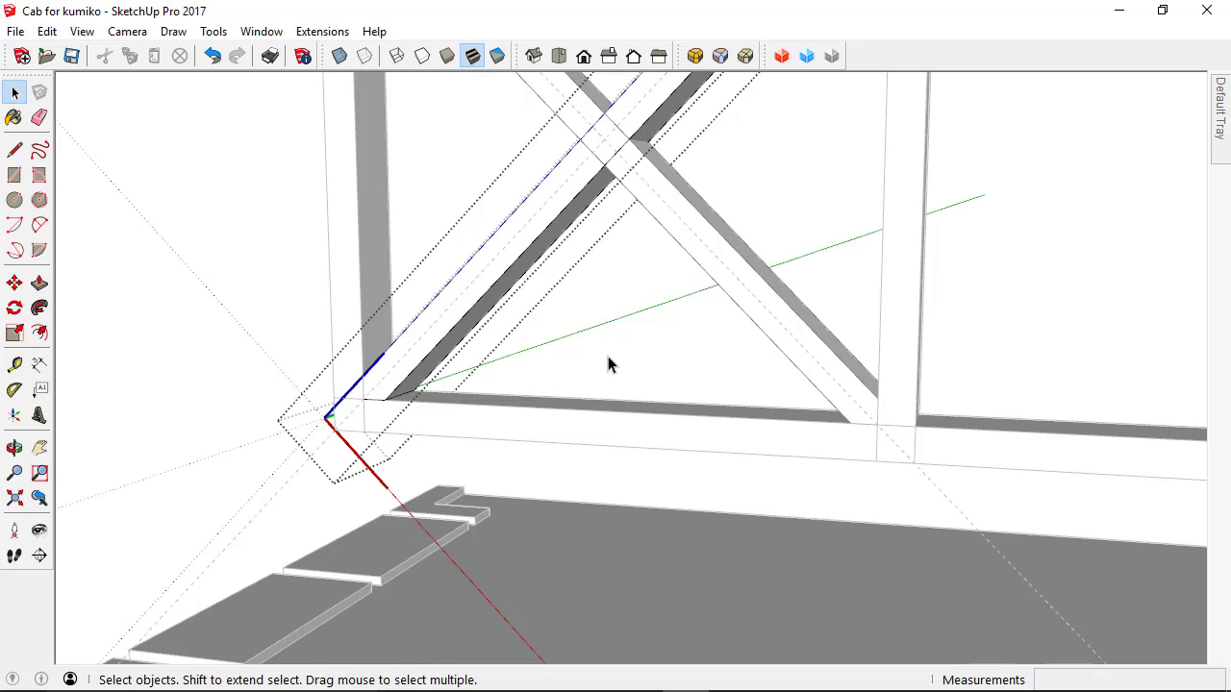
left_click(609, 354)
Step: Try to make the second, crossing diagonal strip a unique component
left_click(760, 323)
right_click(761, 321)
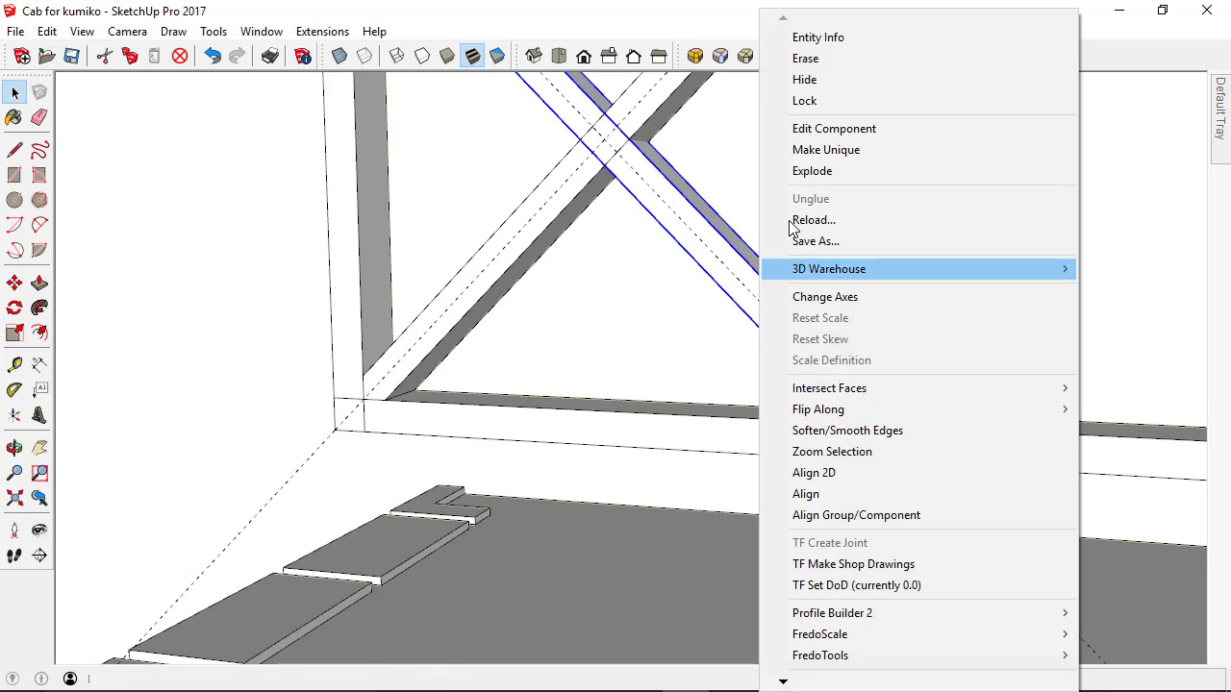
left_click(801, 154)
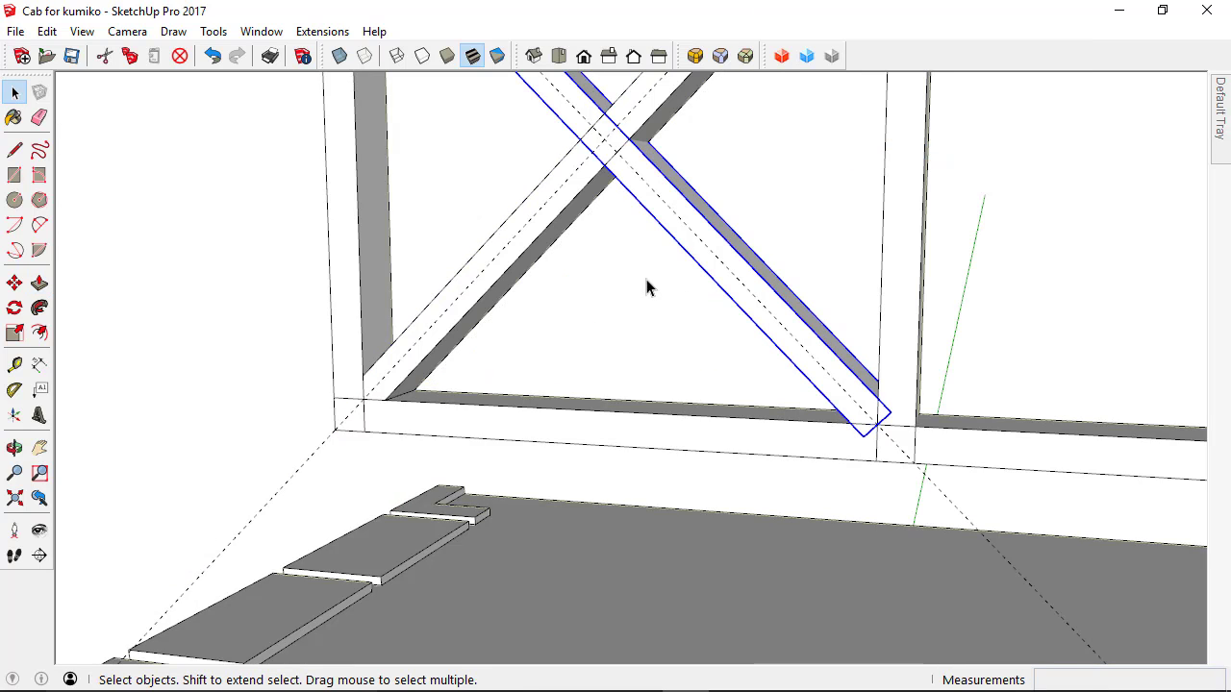
Step: Trim the first diagonal strip's upper end to the inner corner of the lattice square with cut lines and Push/Pull
middle_click_drag(649, 285, 590, 618)
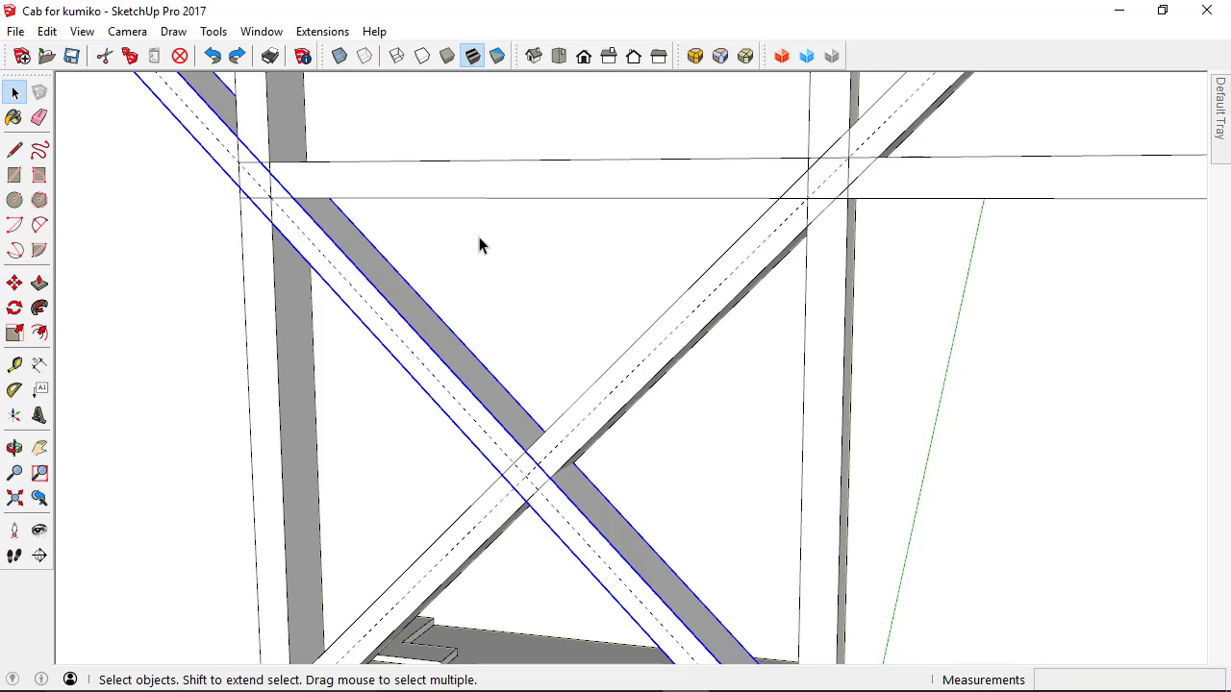
double_click(765, 220)
left_click(21, 148)
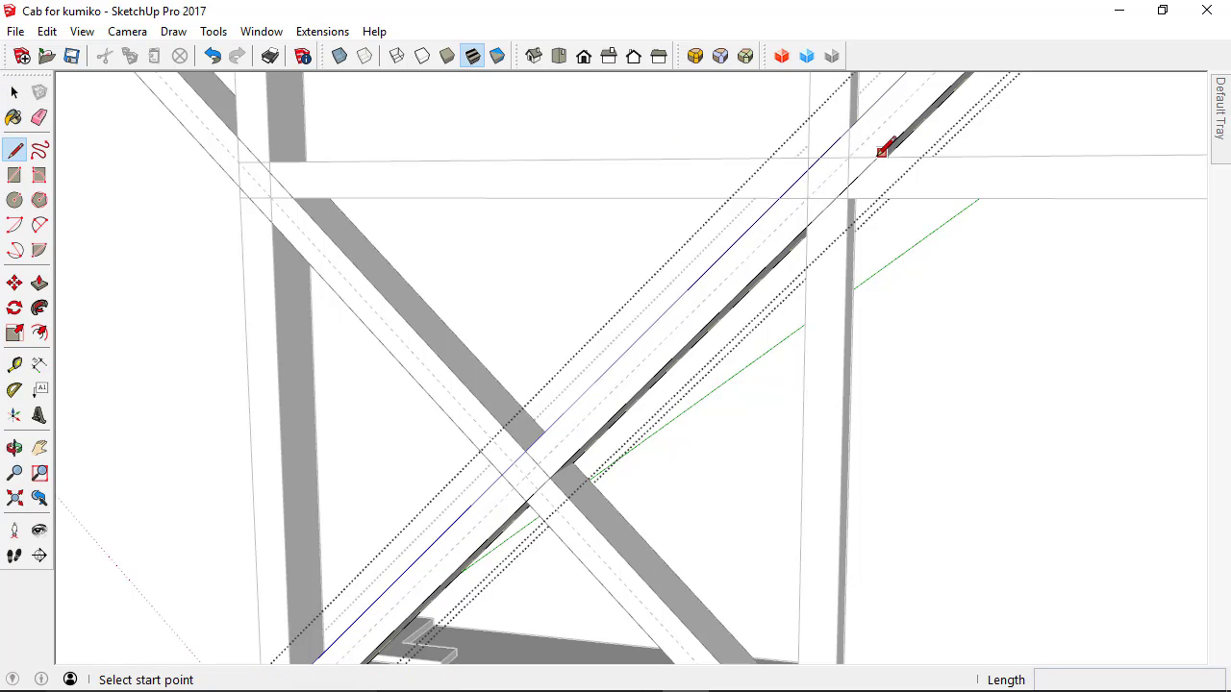
left_click(780, 196)
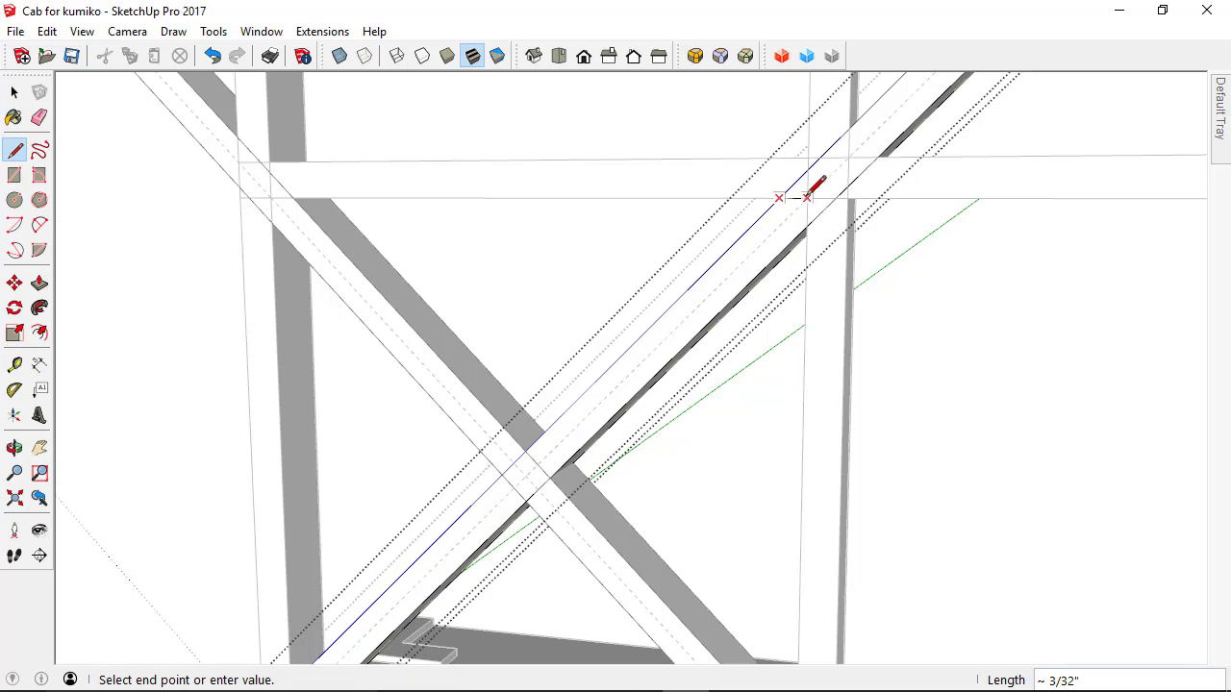
key("Escape")
middle_click_drag(819, 206, 759, 408)
key("p")
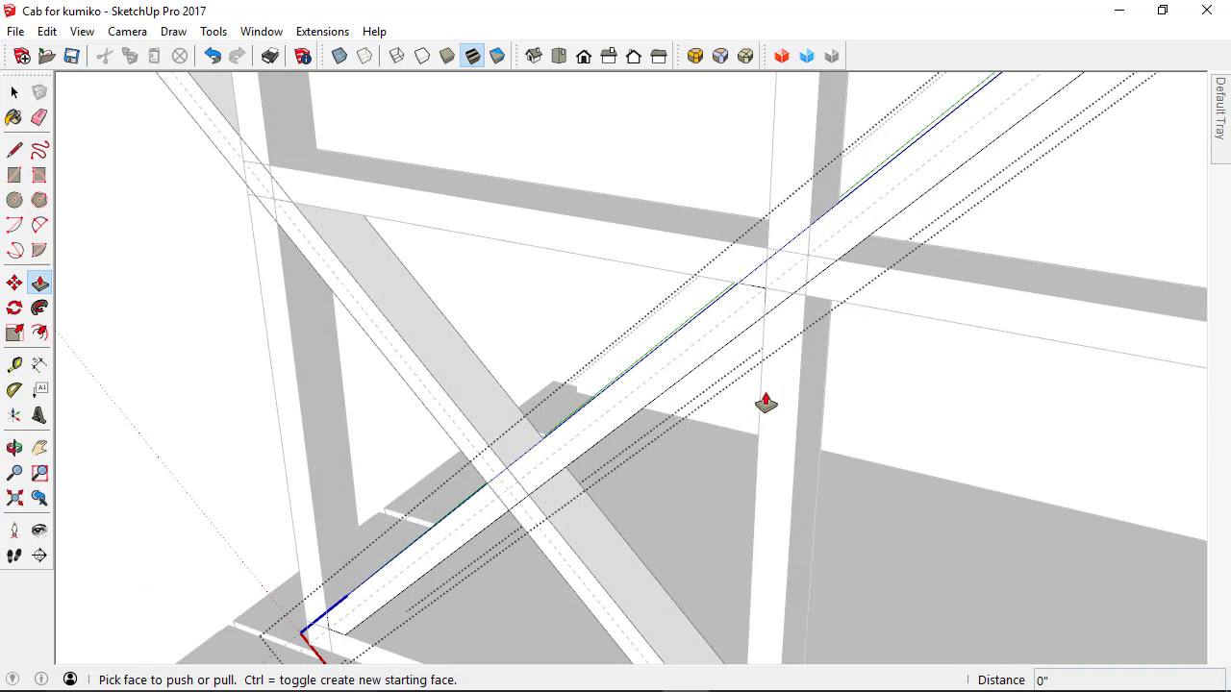
double_click(857, 210)
middle_click_drag(330, 399, 503, 266)
key("space")
Step: Make the crossing diagonal strip unique so it can be edited separately from the first
left_click(453, 314)
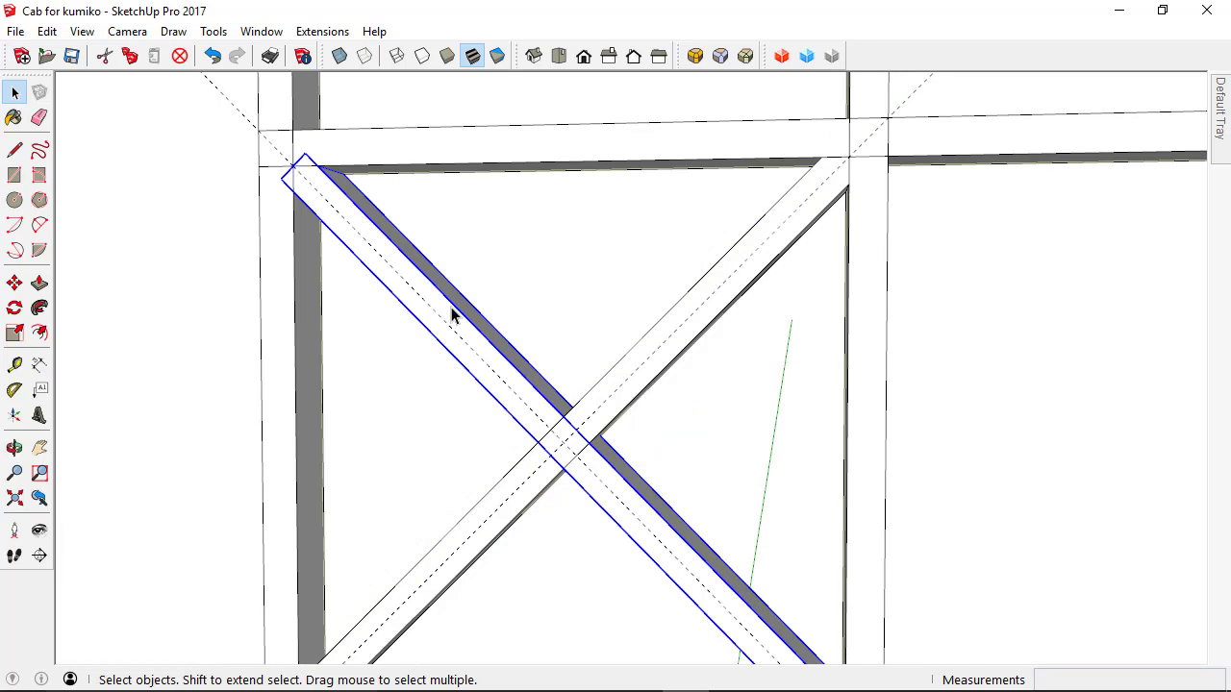
right_click(454, 313)
left_click(507, 152)
Step: Copy the first vertical lattice strip by its lower end midpoint to where the diagonal strip's upper edge meets the vertical's inner edge
middle_click_drag(524, 428, 589, 237)
scroll(325, 562, "up", 3)
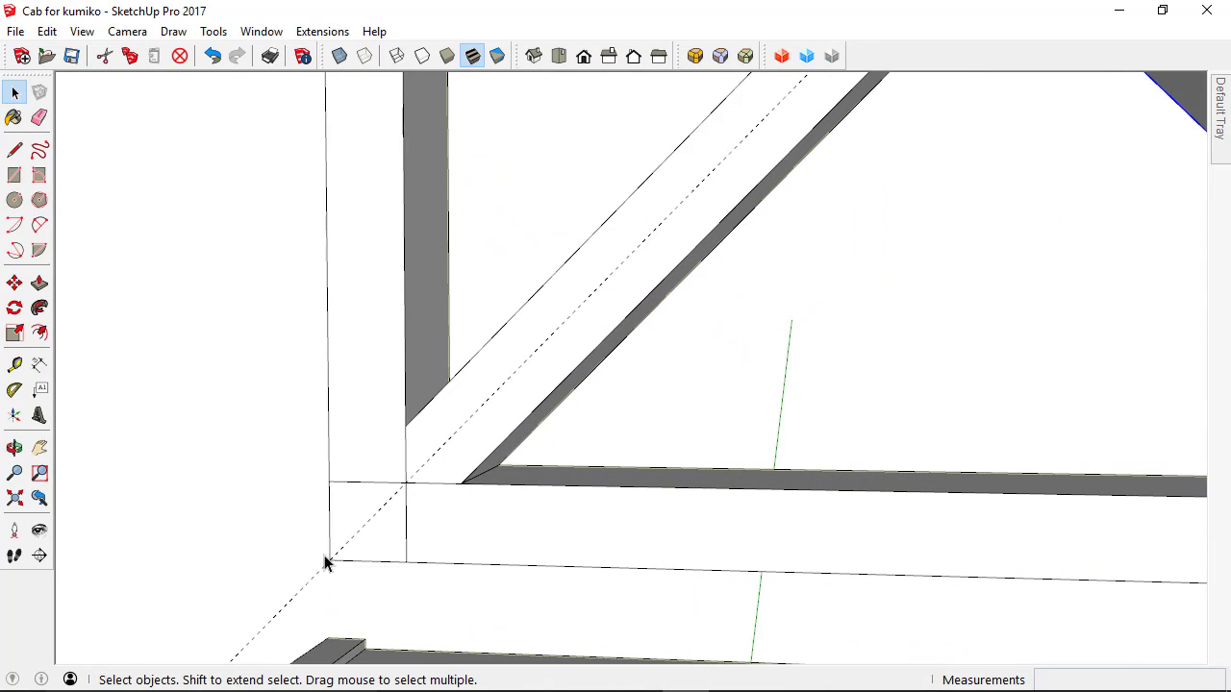
left_click(364, 423)
middle_click_drag(352, 462, 420, 390)
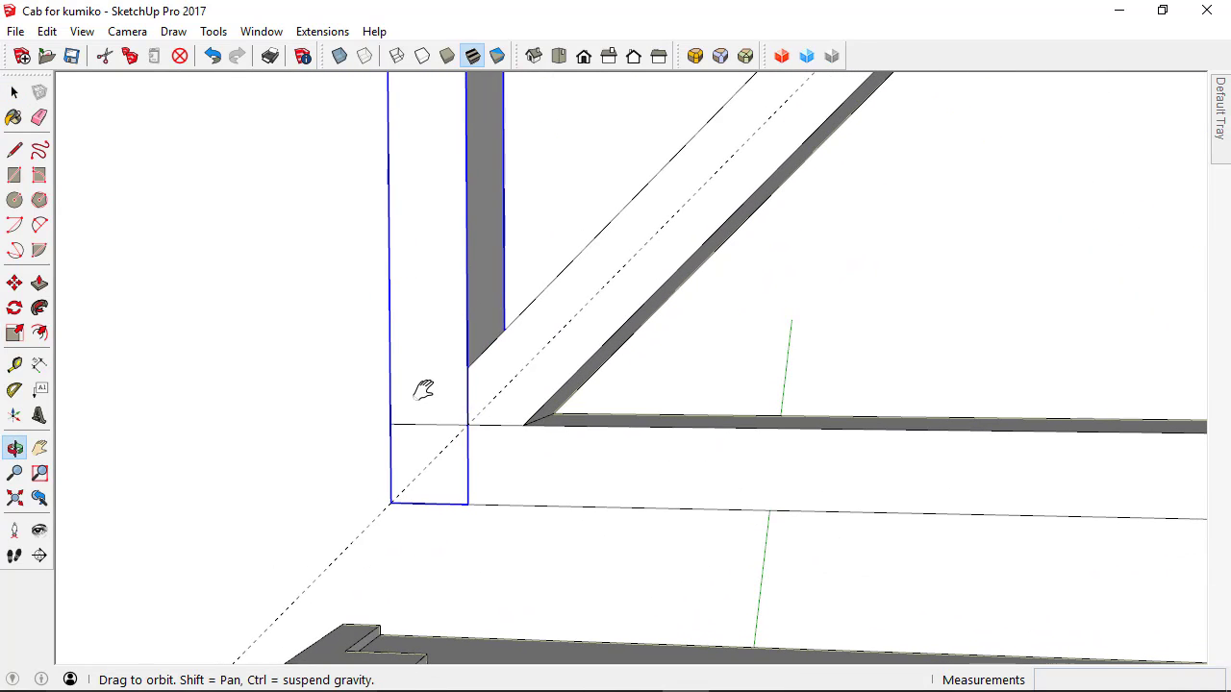
left_click(14, 283)
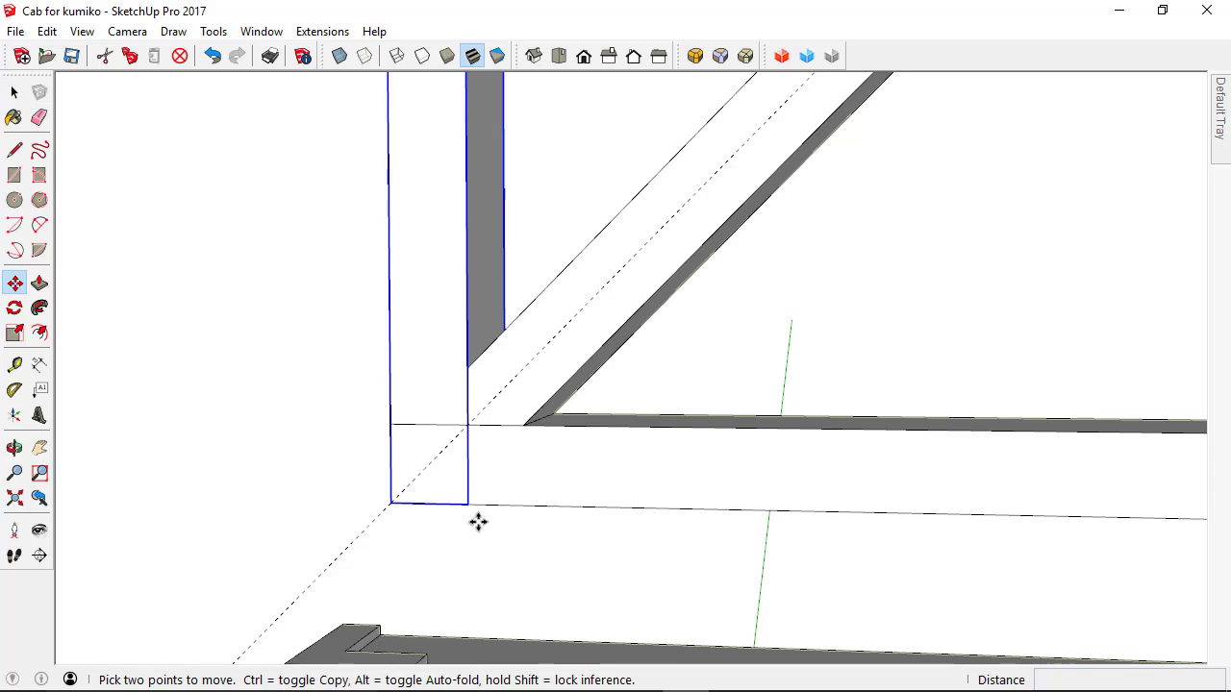
left_click(429, 503)
key("ctrl")
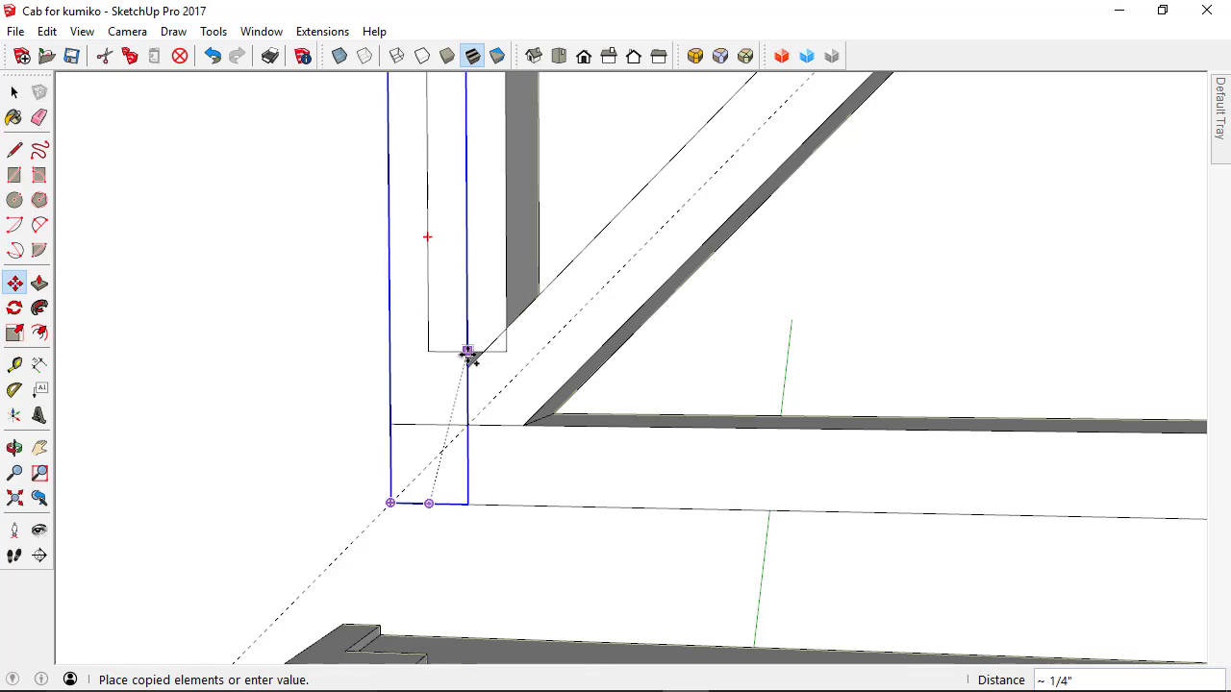
left_click(468, 367)
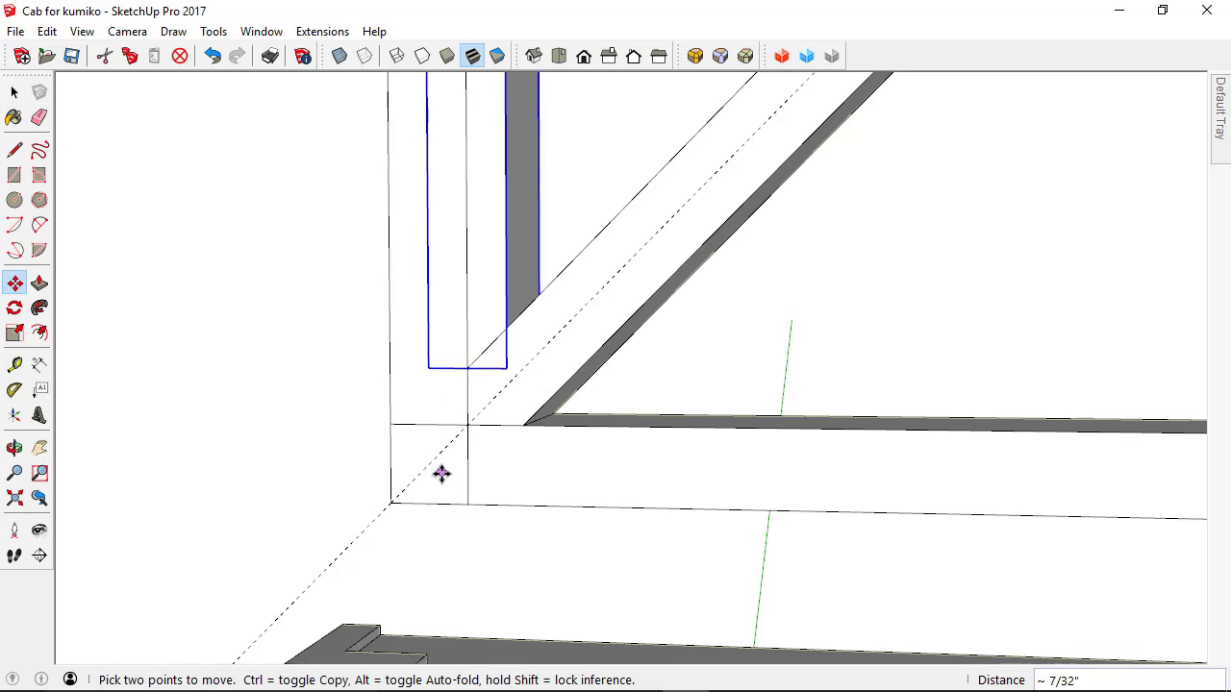
Step: Make the copied vertical strip a unique component
left_click(15, 308)
key("space")
right_click(507, 240)
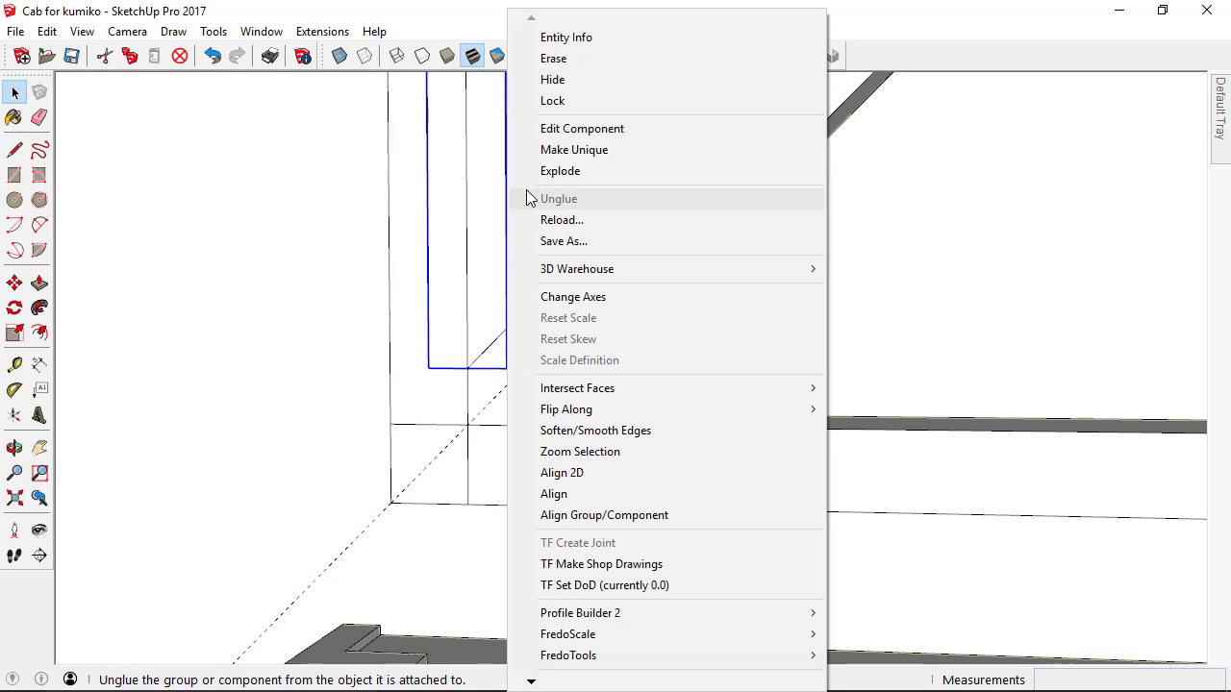
left_click(563, 151)
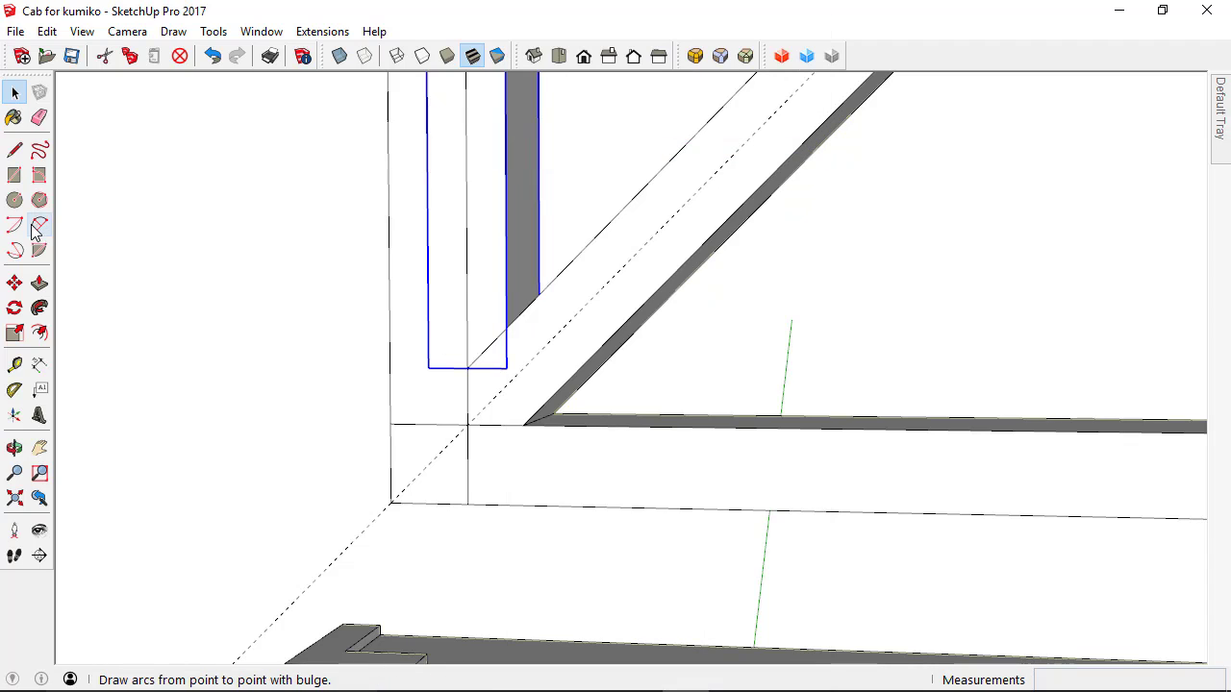
Step: Rotate the copied strip 22.5 degrees about its lower end midpoint, towards the diagonal strip
left_click(464, 368)
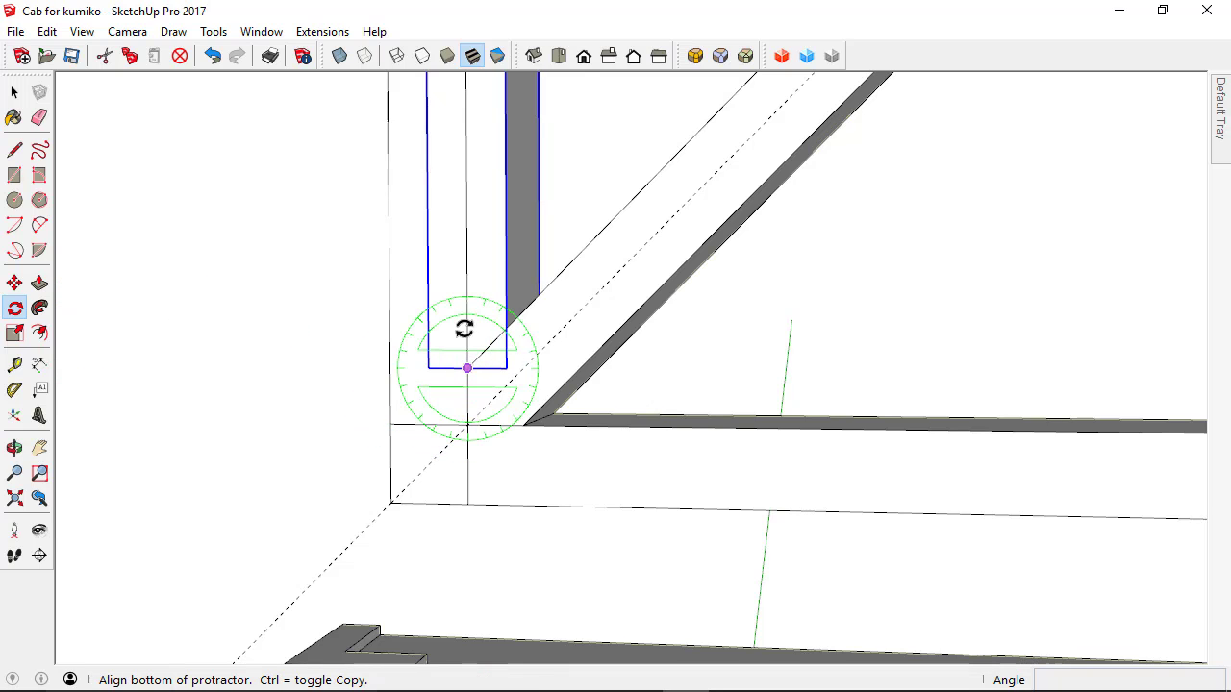
left_click(467, 225)
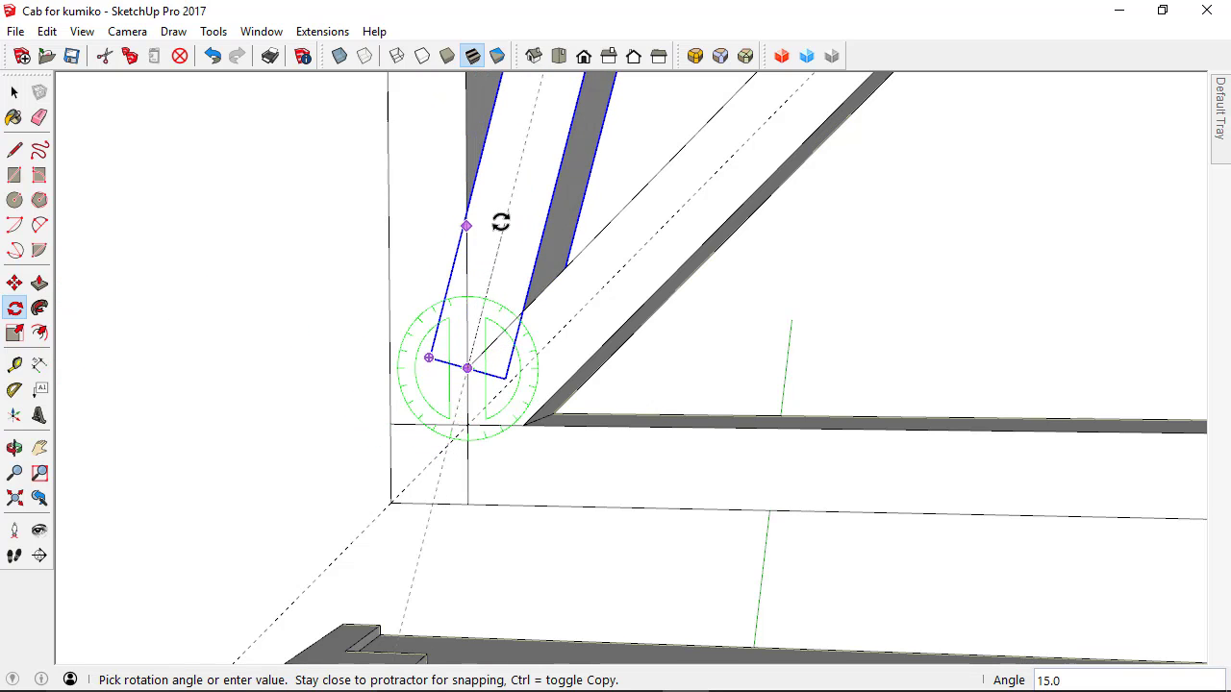
left_click(500, 222)
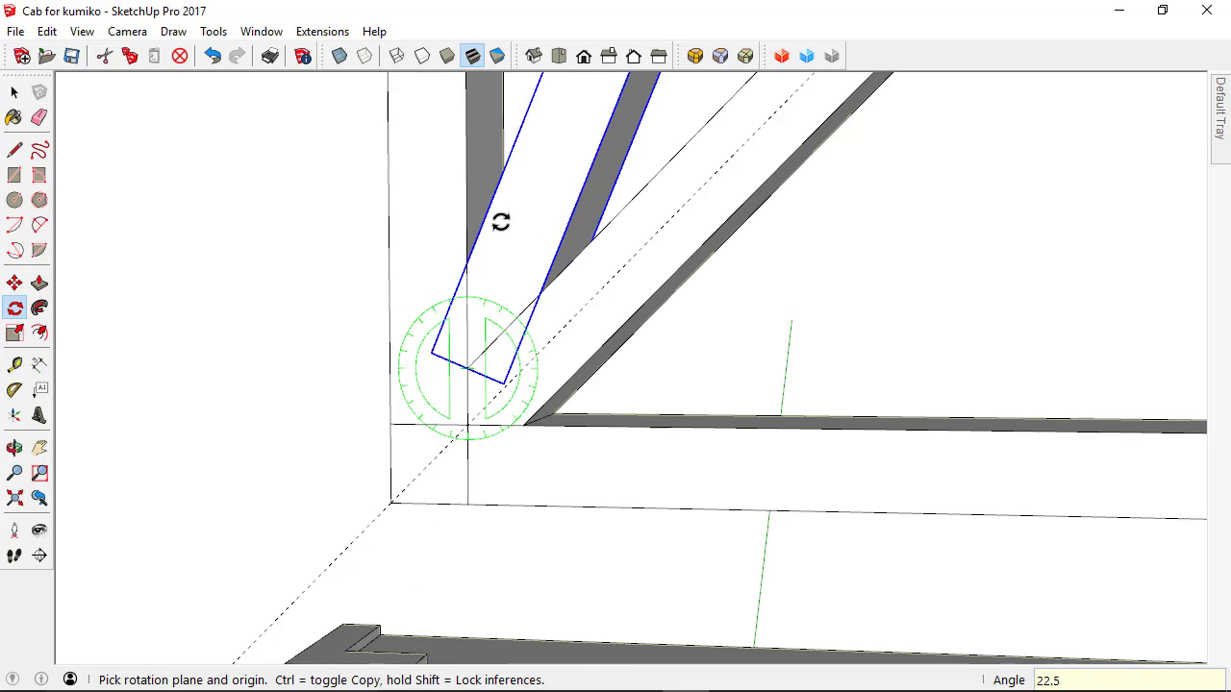
scroll(330, 467, "down", 3)
scroll(506, 526, "down", 2)
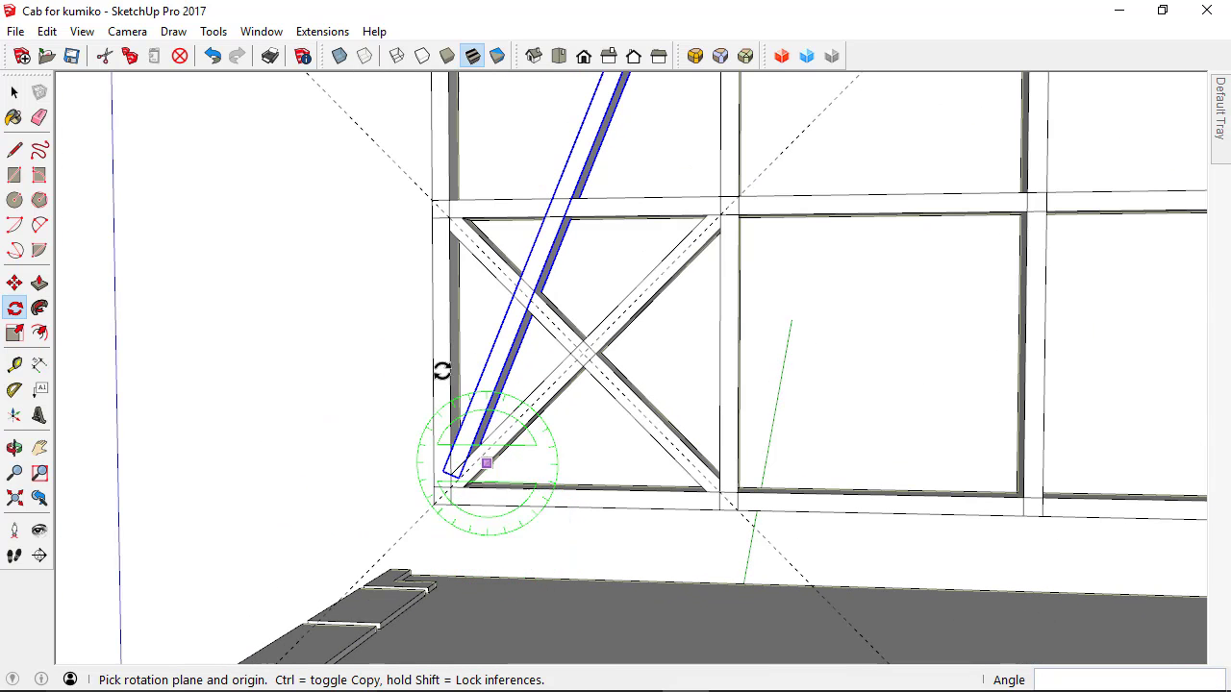
key("space")
middle_click_drag(550, 371, 498, 378)
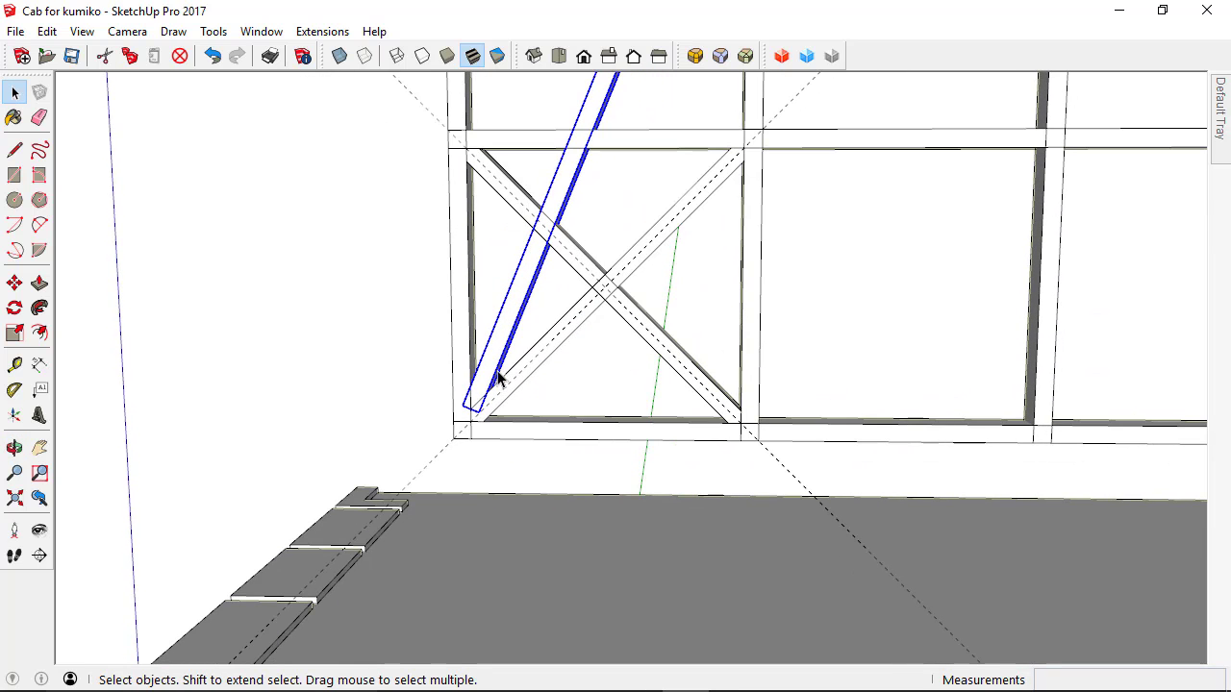
Step: Inside the angled strip's component, draw cut lines across its lower end along the vertical strip and the diagonal strip
scroll(486, 404, "up", 6)
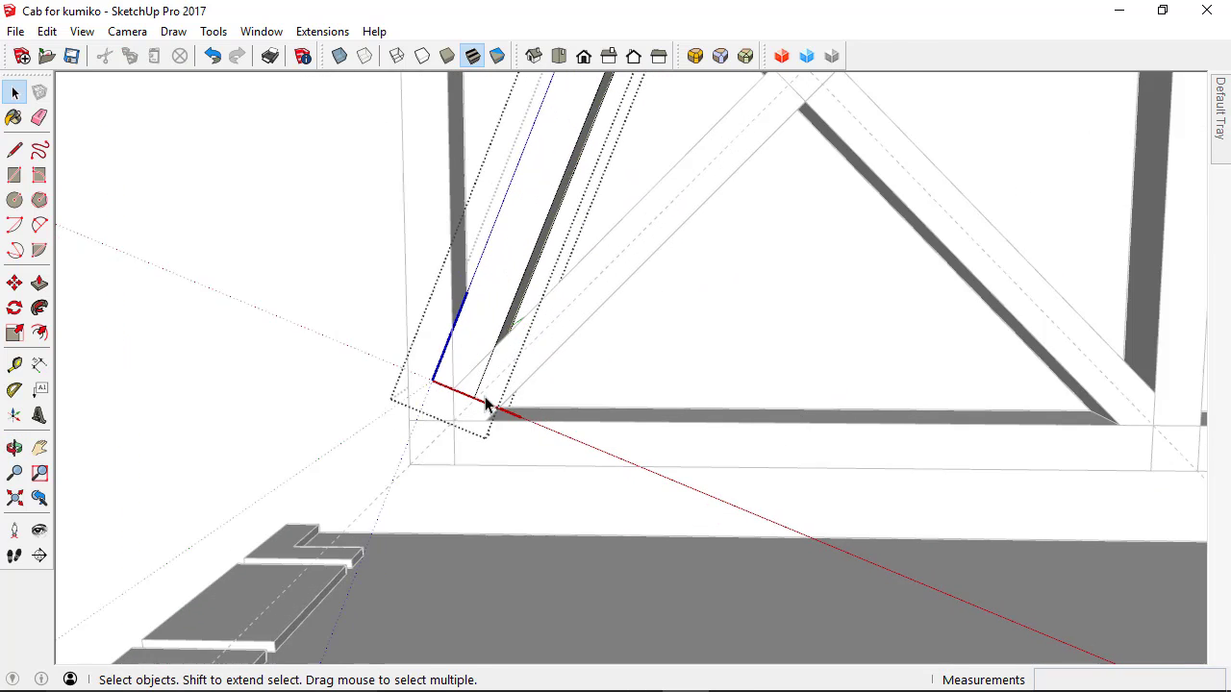
left_click(15, 150)
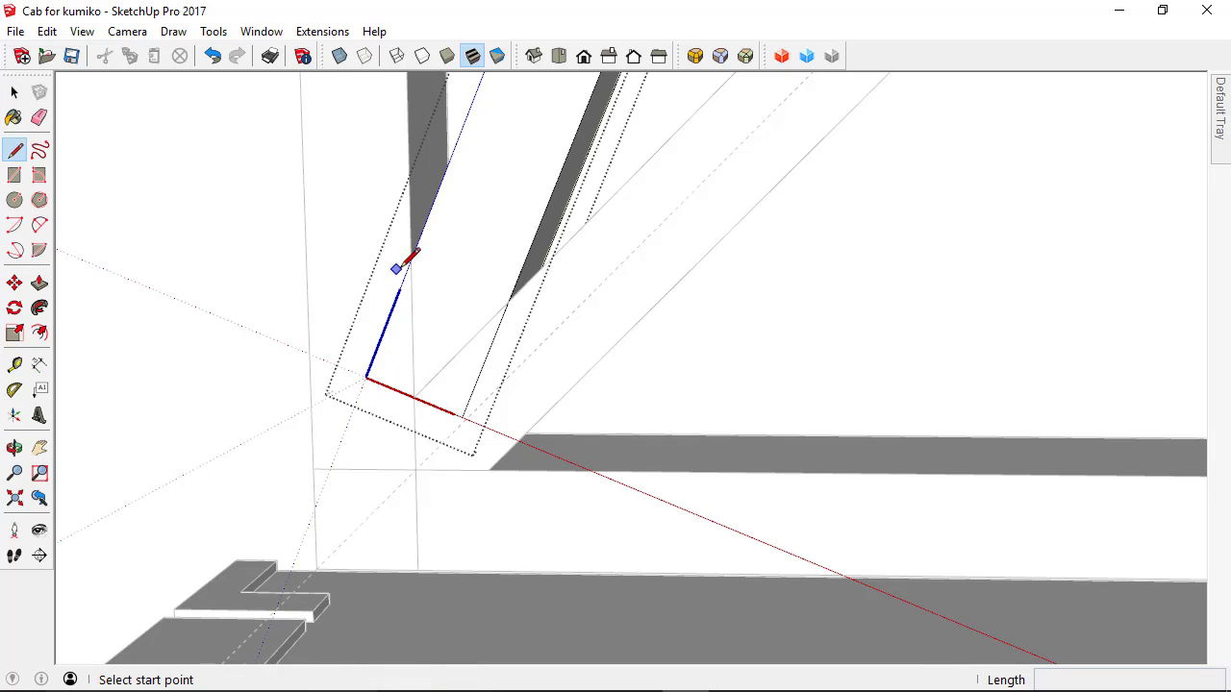
left_click(411, 260)
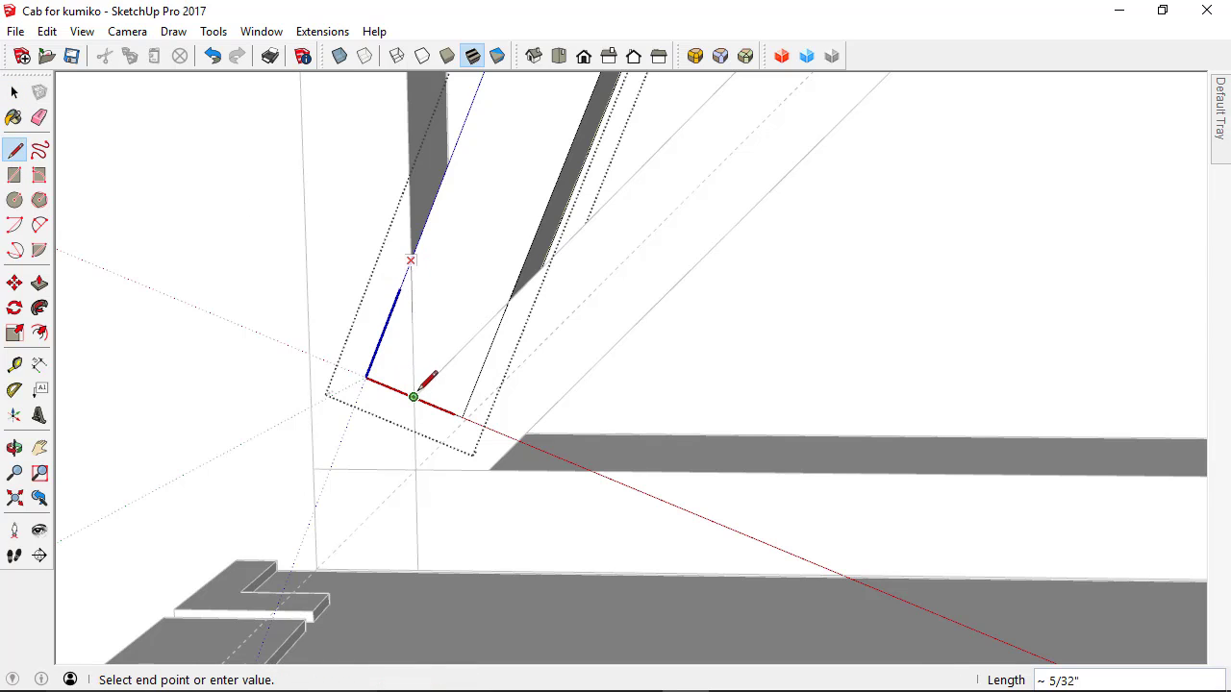
key("Escape")
left_click(509, 300)
key("Escape")
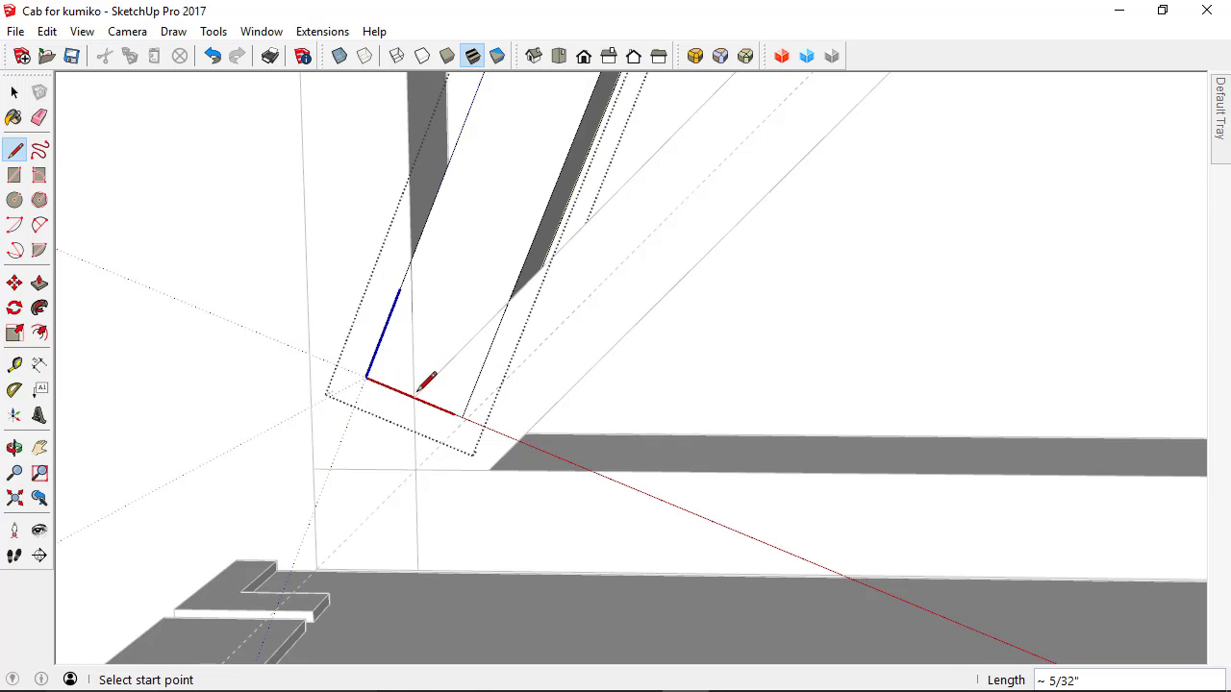
key("space")
Step: Push both waste triangles at the angled strip's lower end through its thickness and finish editing the component
mouse_move(429, 402)
middle_mouse_down()
mouse_move(410, 319)
mouse_move(417, 424)
middle_mouse_up()
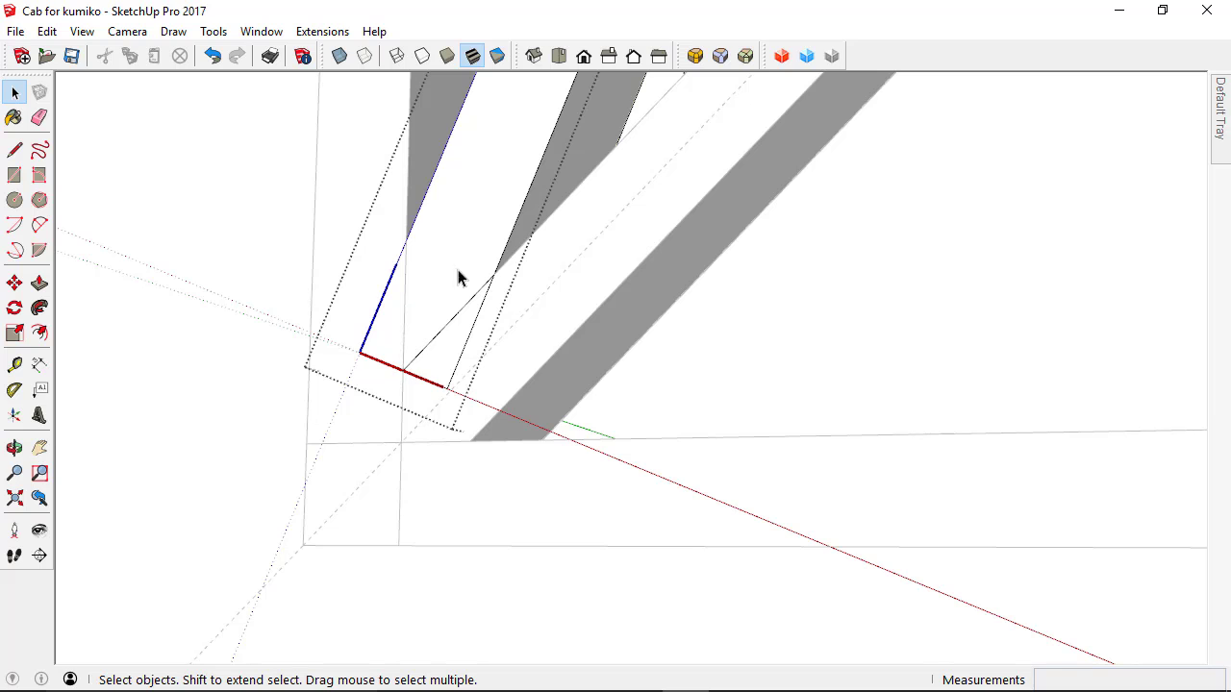
middle_click_drag(563, 274, 503, 385)
key("p")
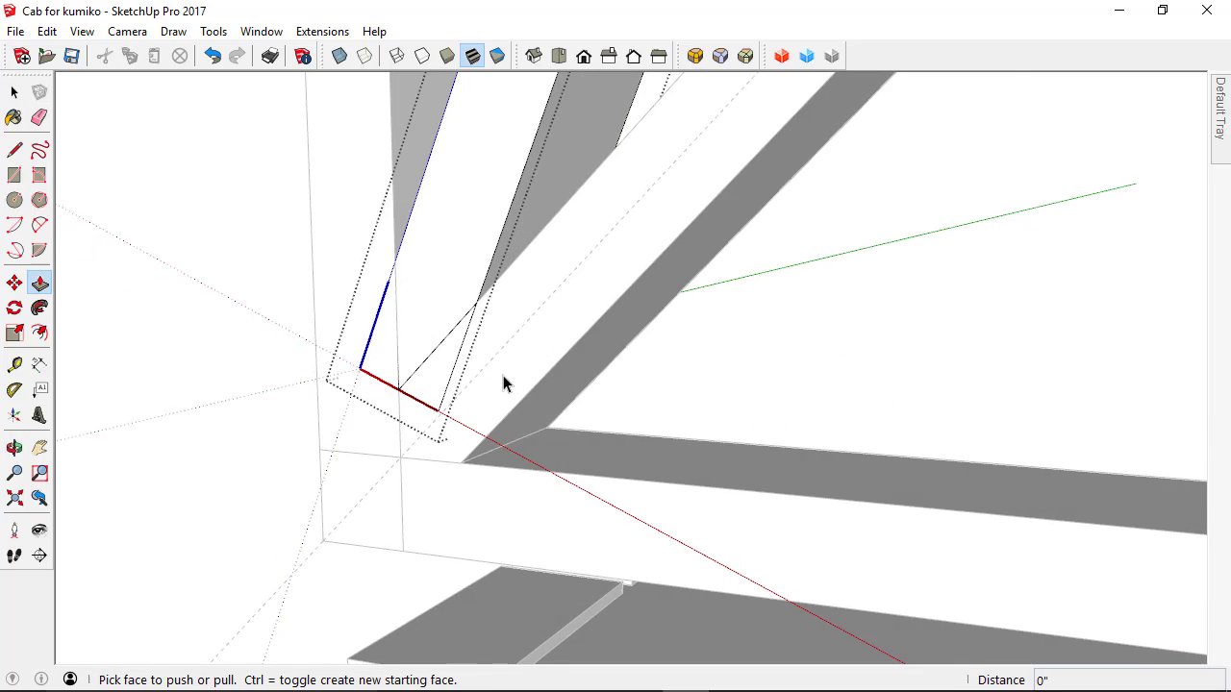
left_click(428, 389)
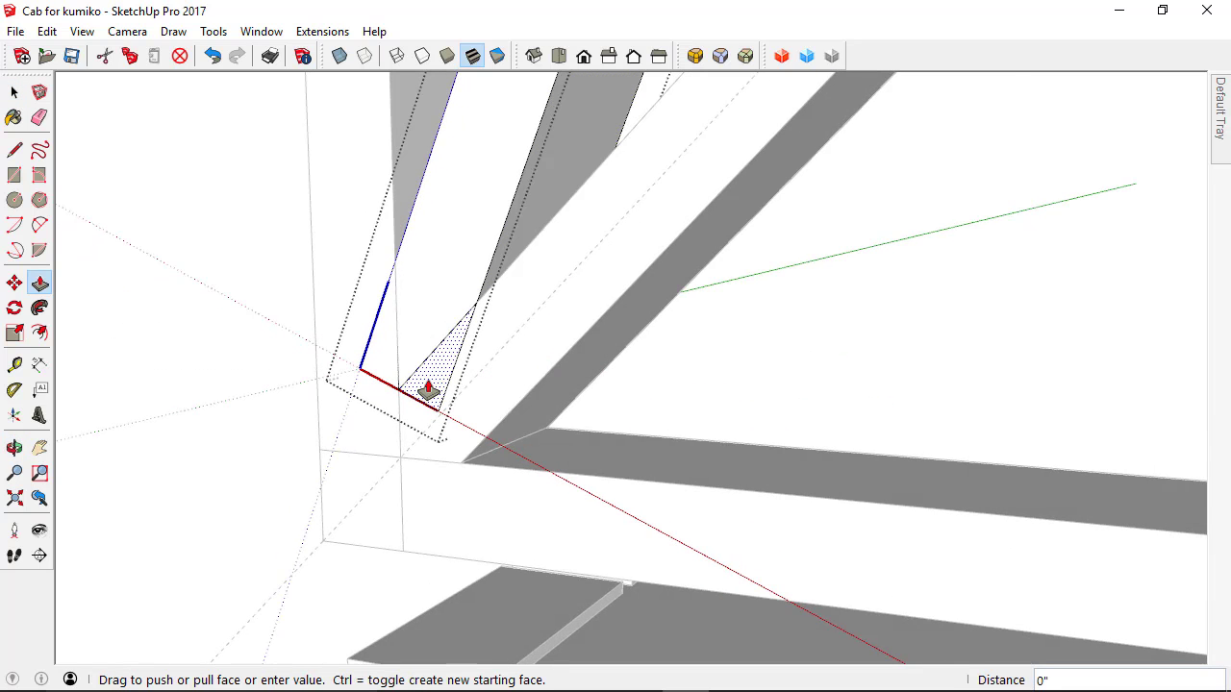
left_click(591, 385)
double_click(387, 344)
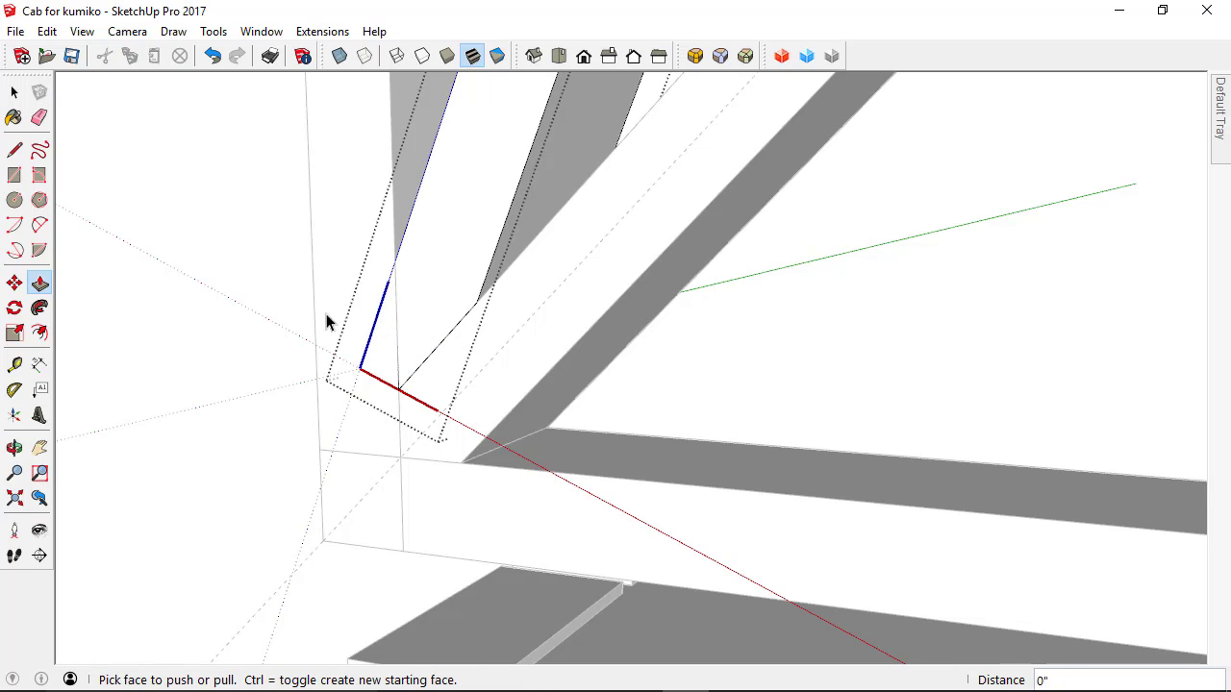
key("space")
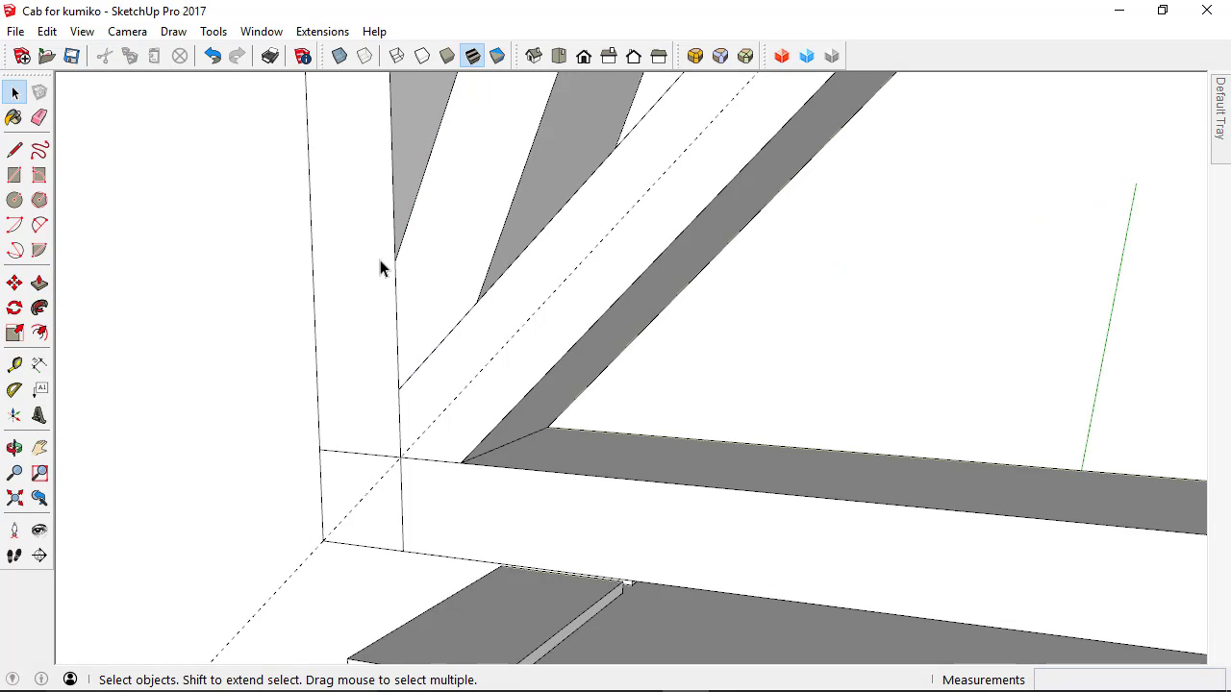
Step: Copy the angled strip from its pointed lower end to the diagonal strip's upper inner corner in the same square
middle_click_drag(393, 392, 417, 433)
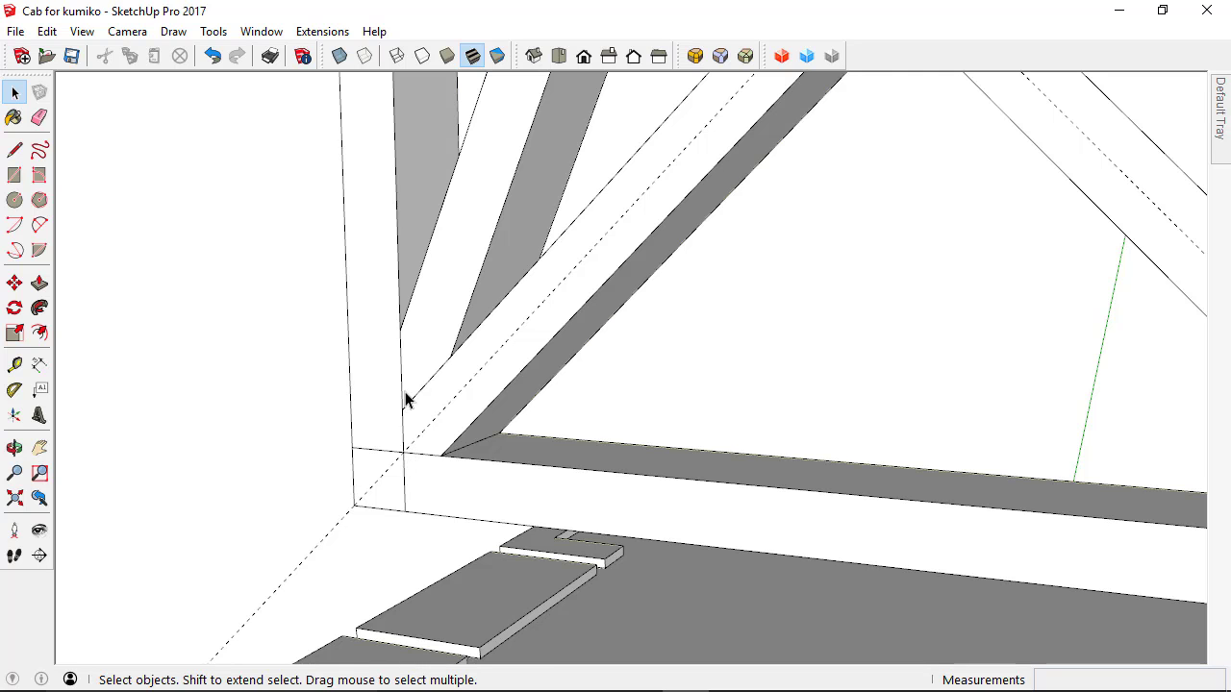
scroll(379, 417, "down", 3)
scroll(367, 493, "down", 3)
middle_click_drag(380, 420, 462, 453, "shift")
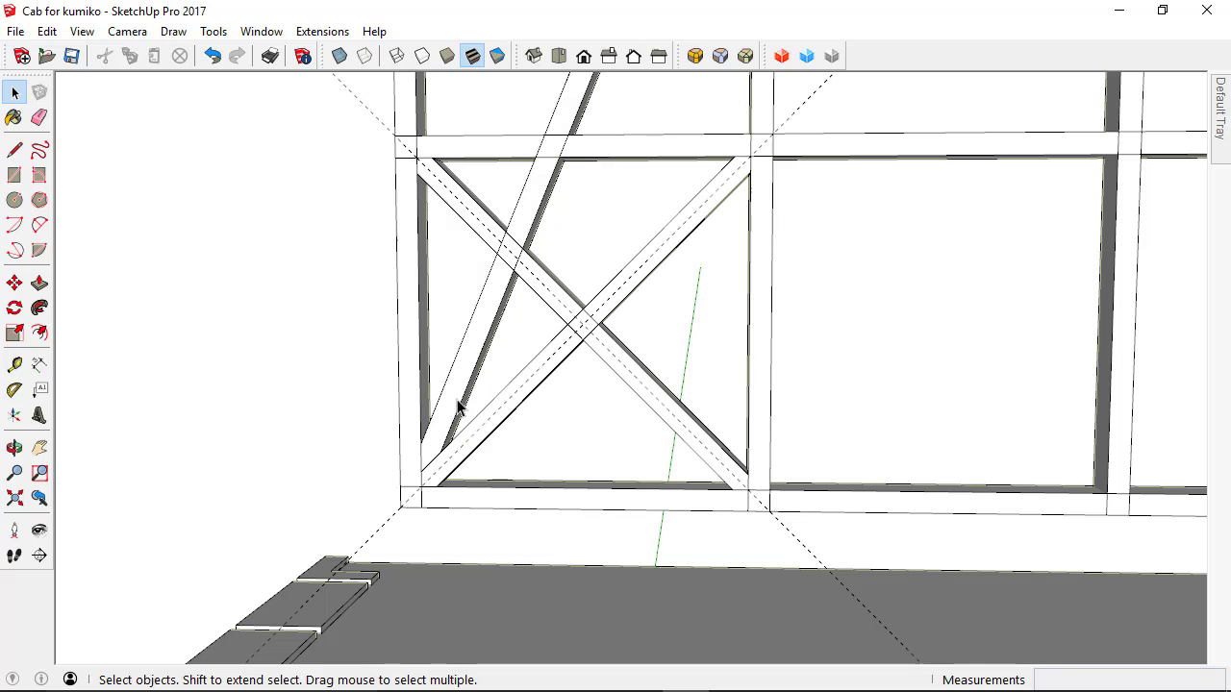
left_click(460, 410)
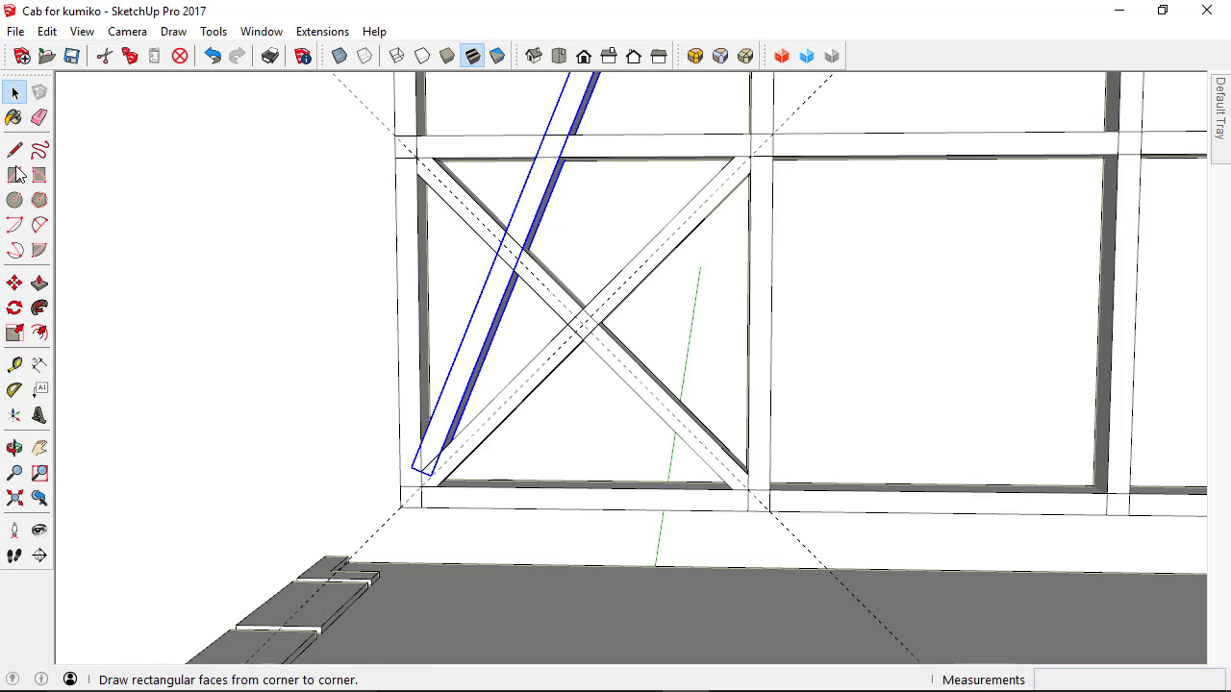
left_click(14, 283)
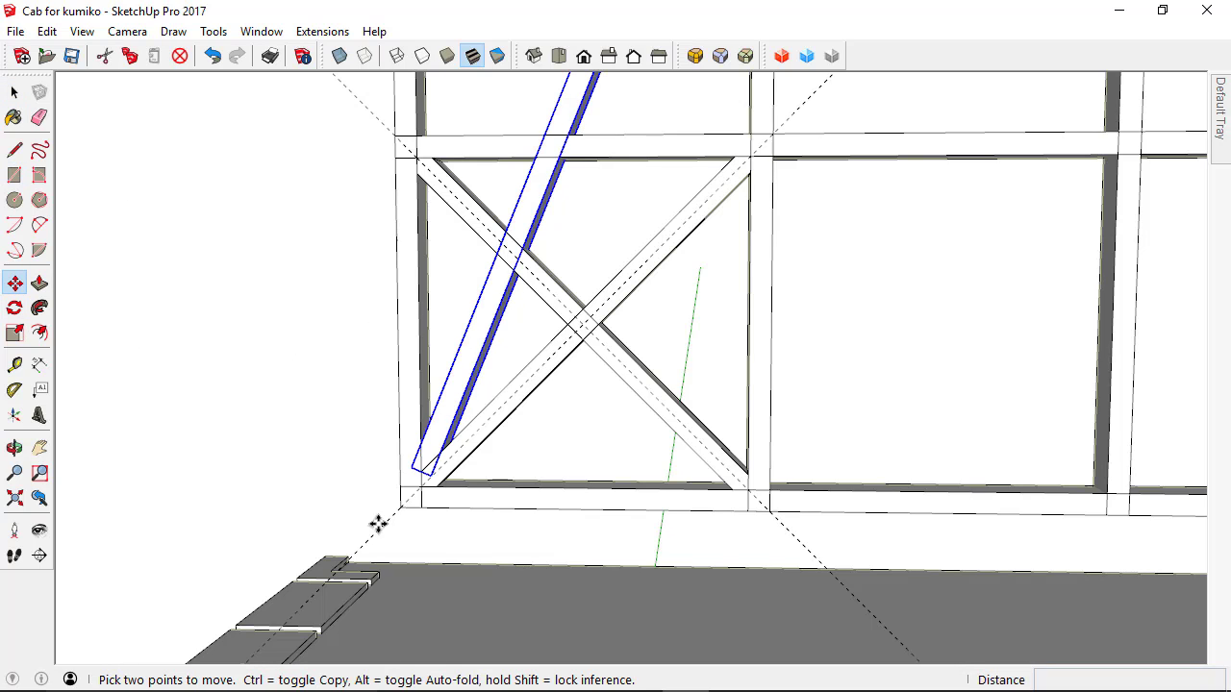
left_click(421, 471)
key("ctrl")
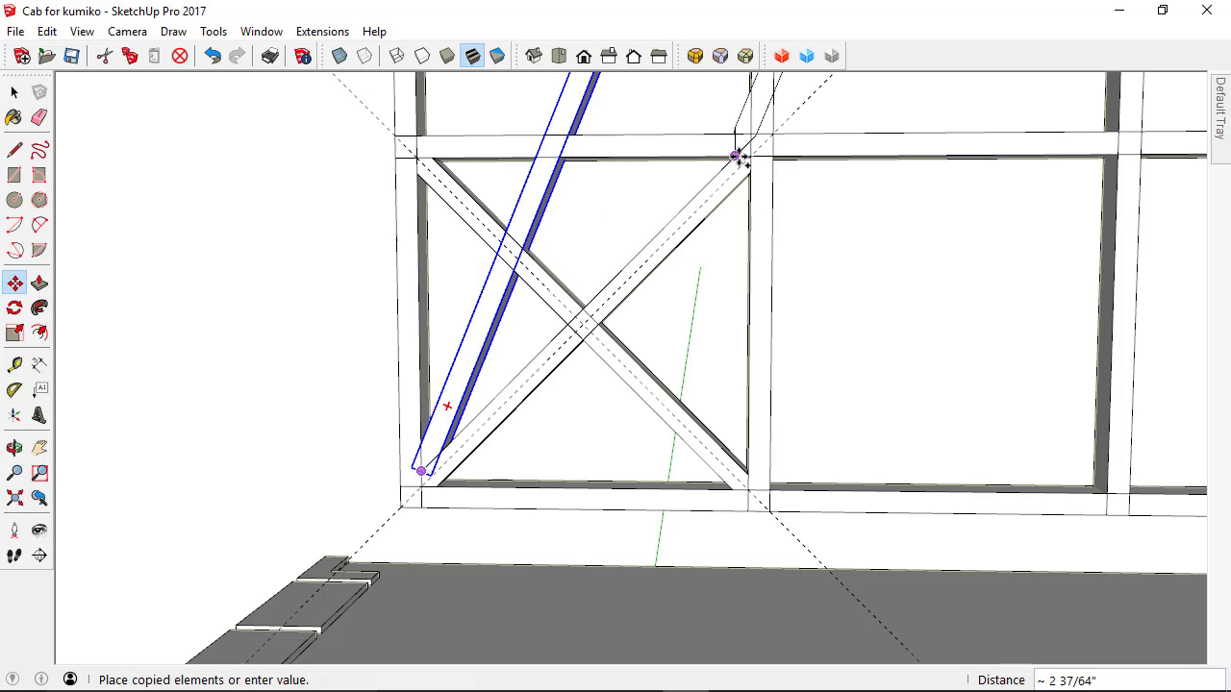
left_click(736, 159)
Step: Rotate the copied angled strip 135 degrees about its pointed end so it runs back across the square
middle_click_drag(684, 202, 572, 409)
left_click(15, 308)
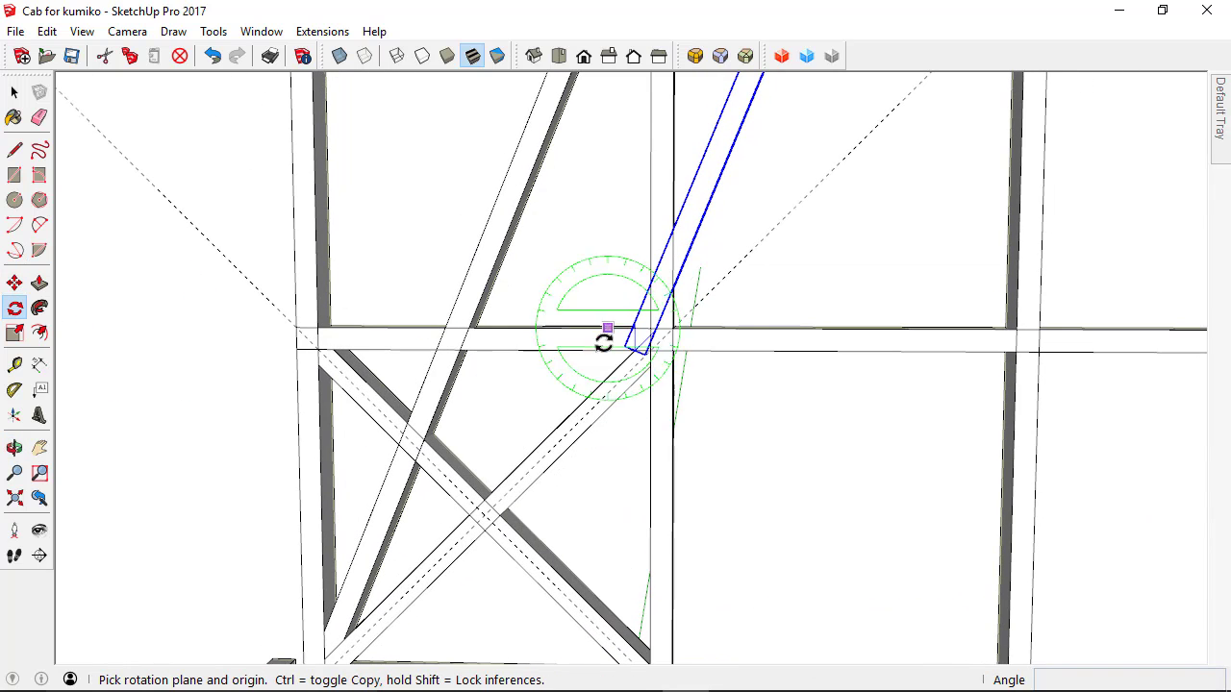
scroll(635, 365, "up", 2)
left_click(639, 331)
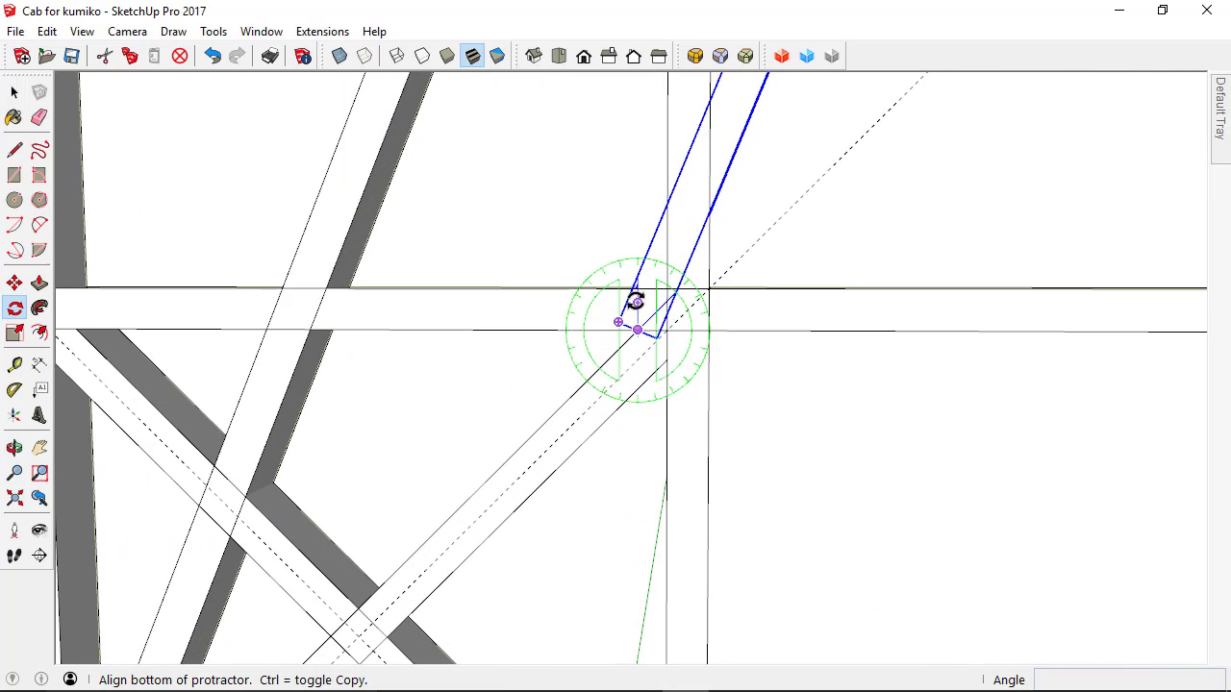
left_click(636, 301)
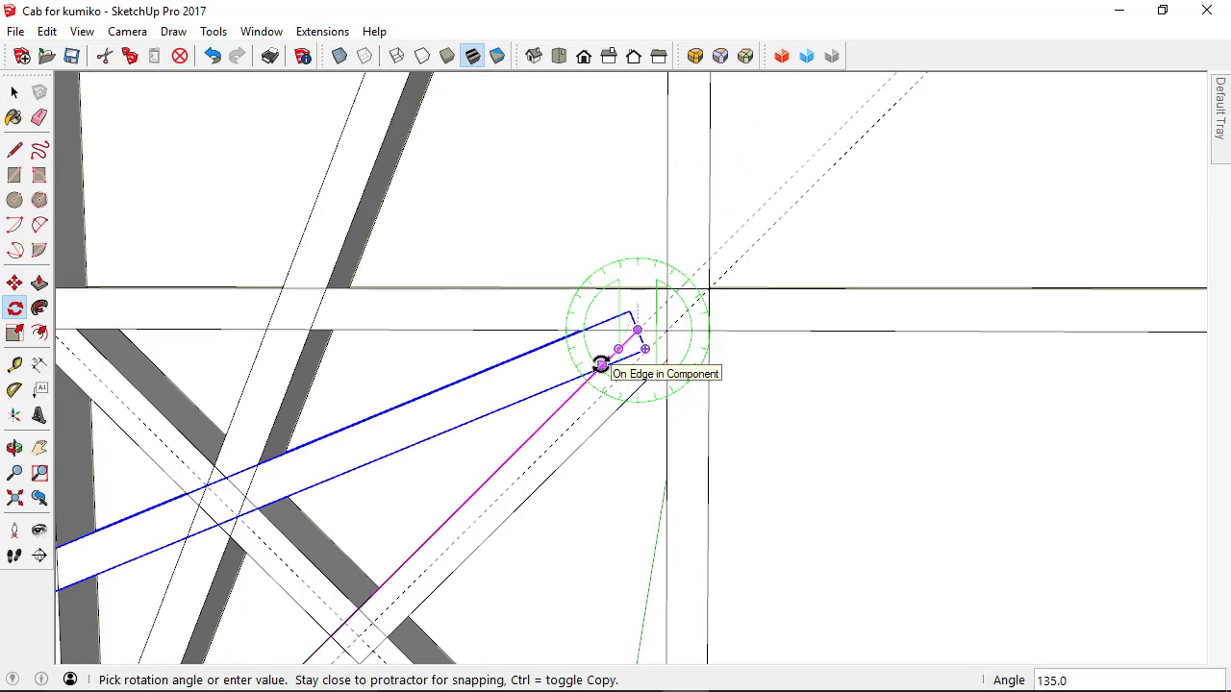
left_click(605, 359)
scroll(649, 189, "down", 3)
key("space")
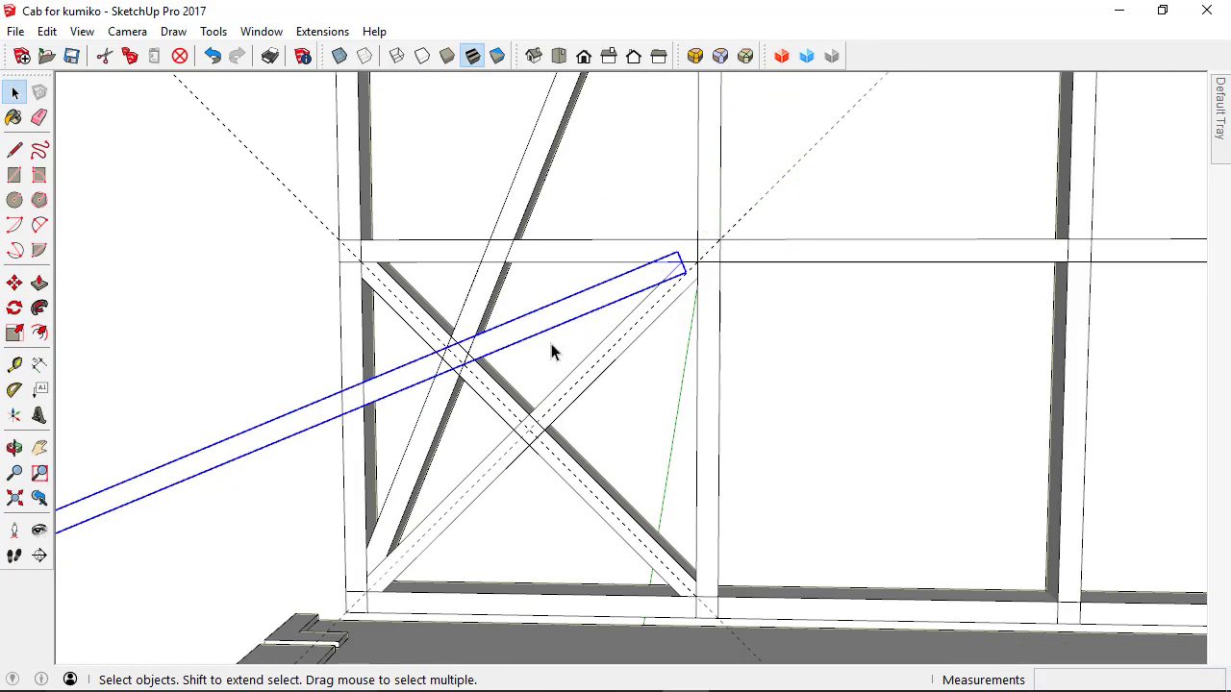
Step: Compare the side faces of the original and copied angled strips by highlighting one side face inside the component
middle_click_drag(549, 349, 673, 360)
scroll(481, 392, "down", 2)
middle_click_drag(357, 449, 451, 487)
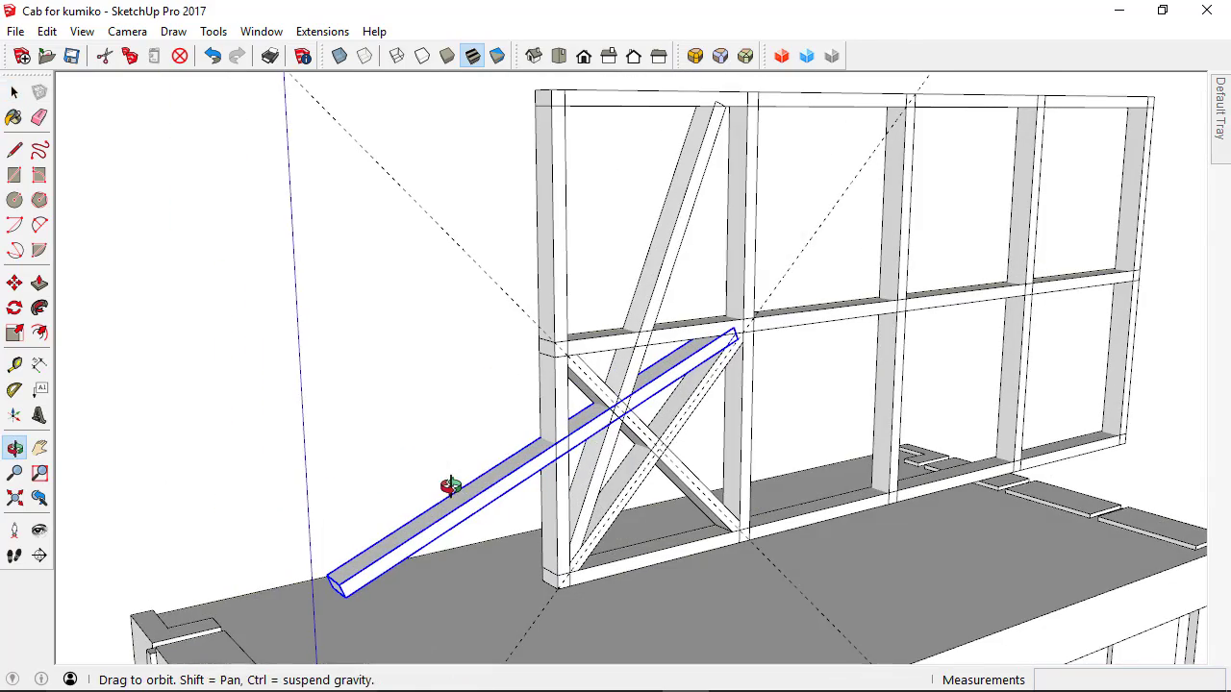
middle_click_drag(715, 500, 593, 297)
scroll(543, 227, "up", 1)
scroll(543, 231, "up", 3)
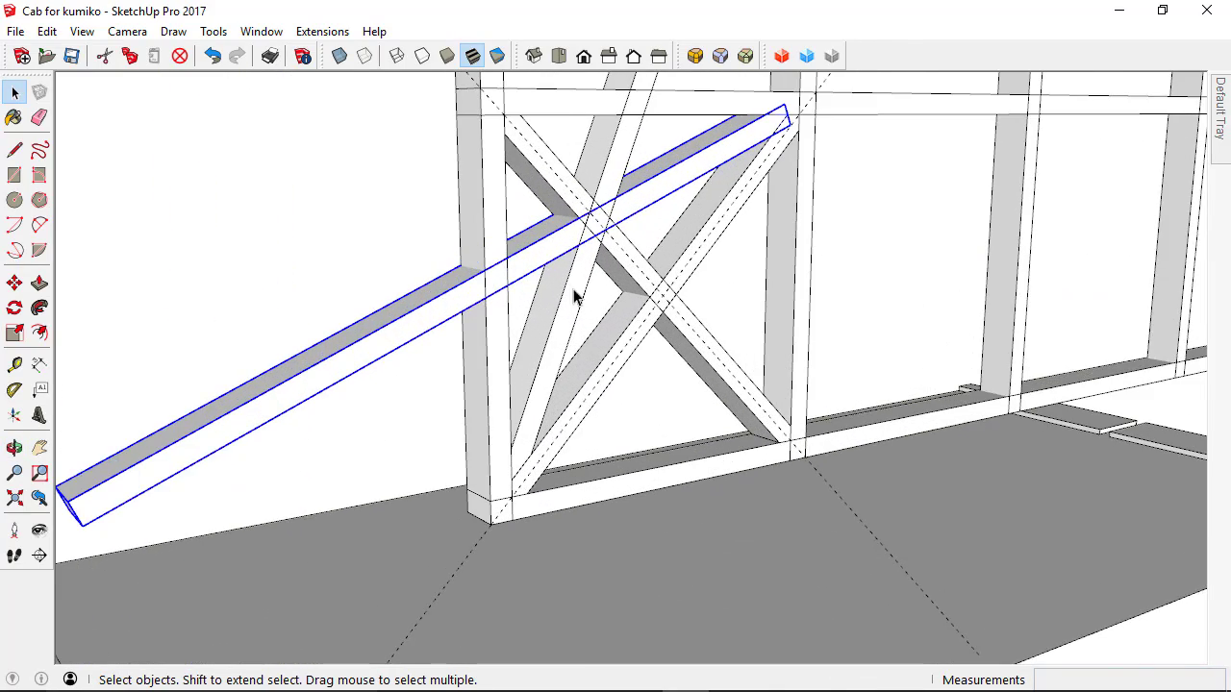
left_click(549, 288, "shift")
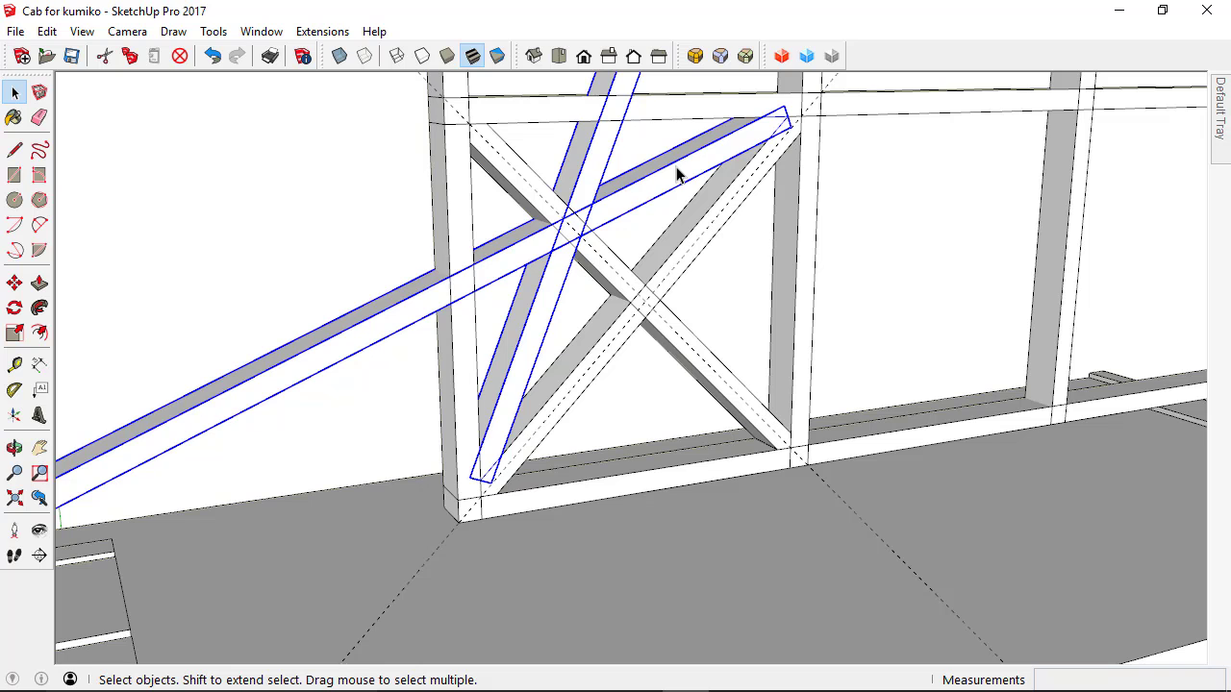
middle_click_drag(404, 306, 434, 373)
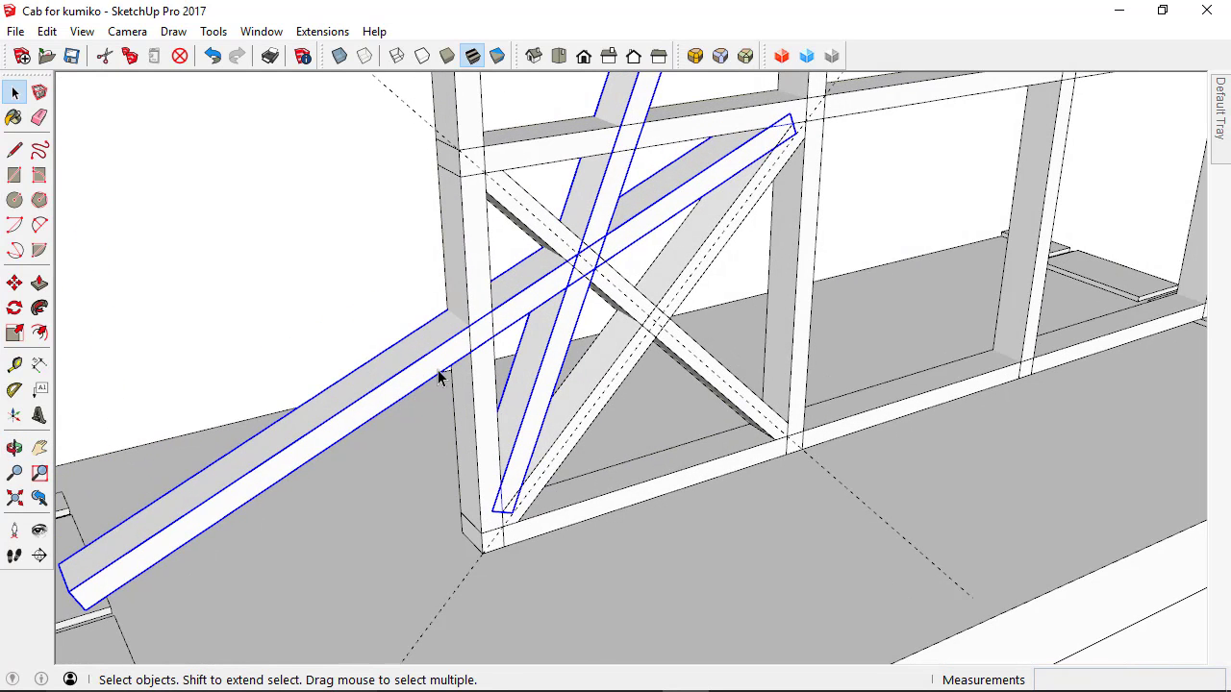
double_click(528, 360)
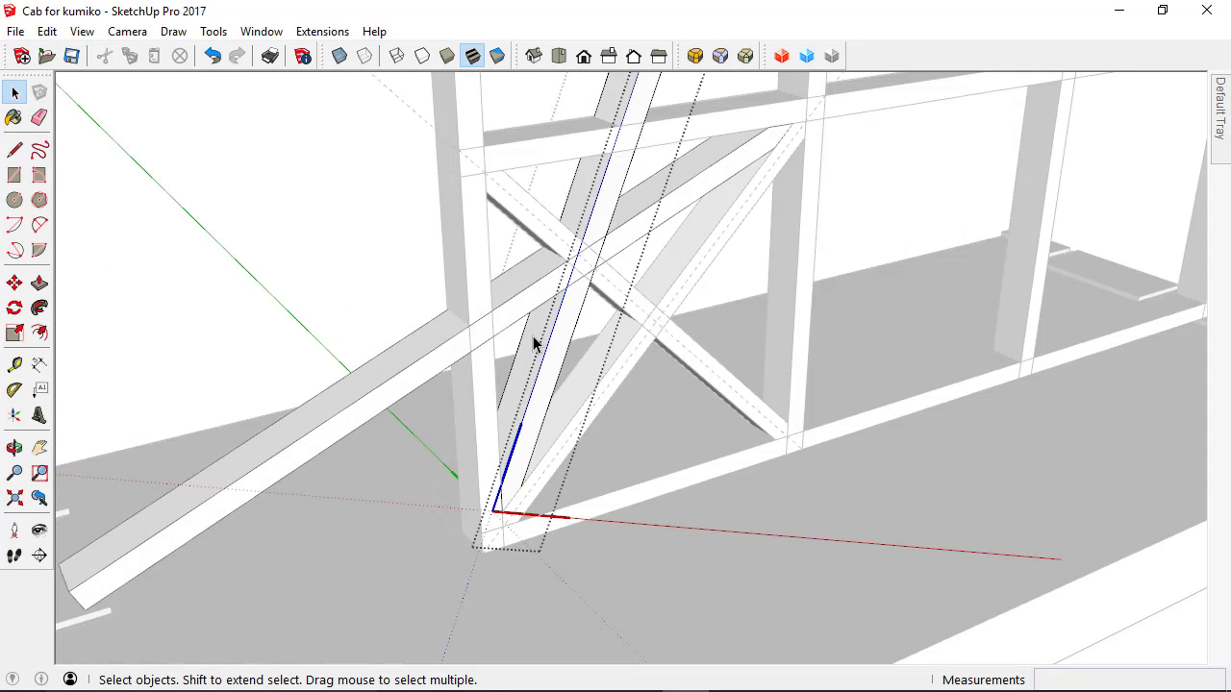
left_click(536, 343)
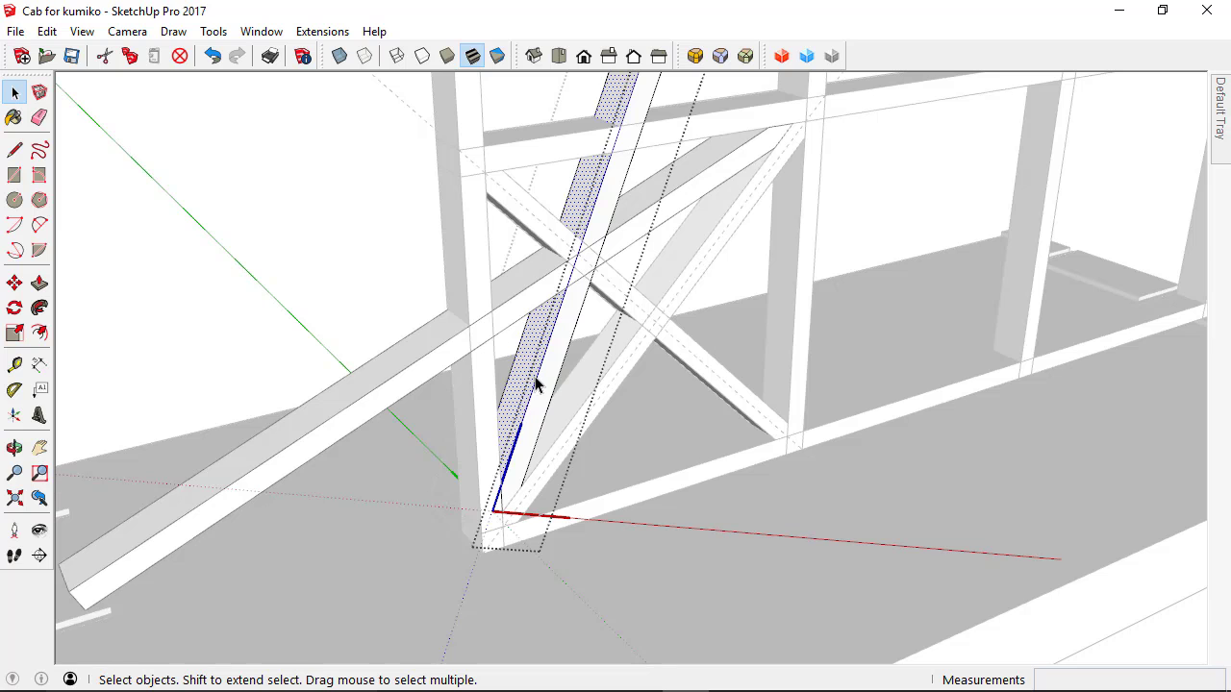
middle_click_drag(499, 389, 346, 196)
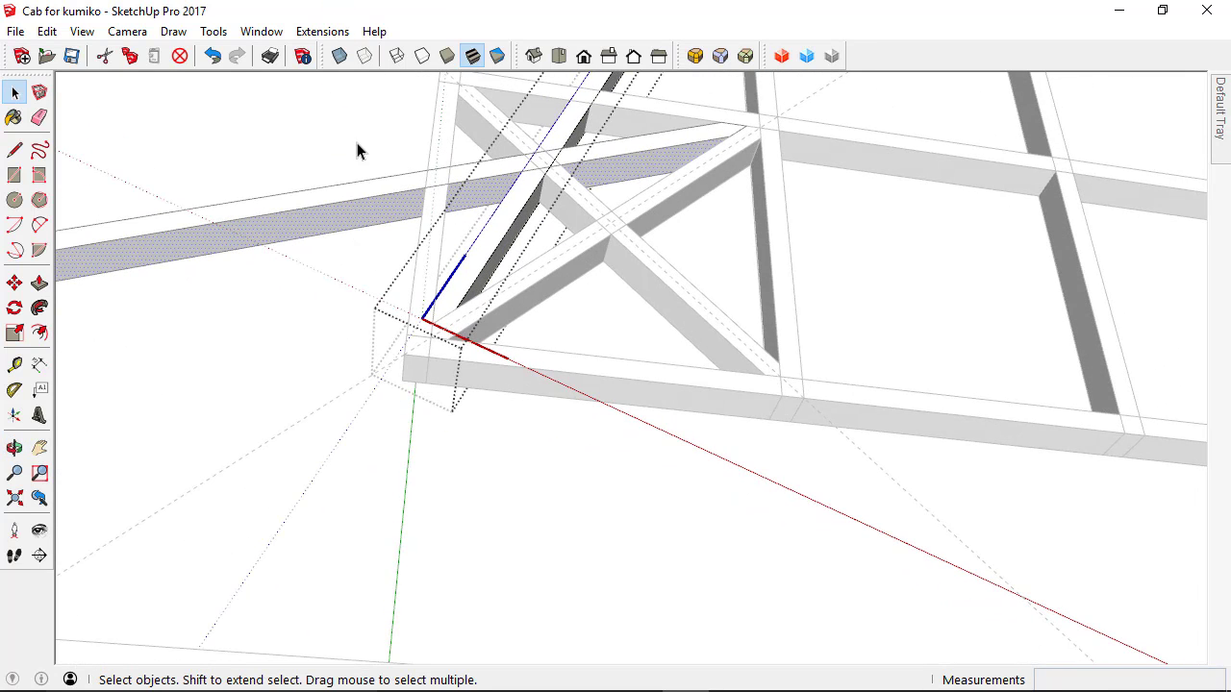
left_click(391, 165)
Step: Flip the copied angled strip along the component's red axis
left_click(380, 204)
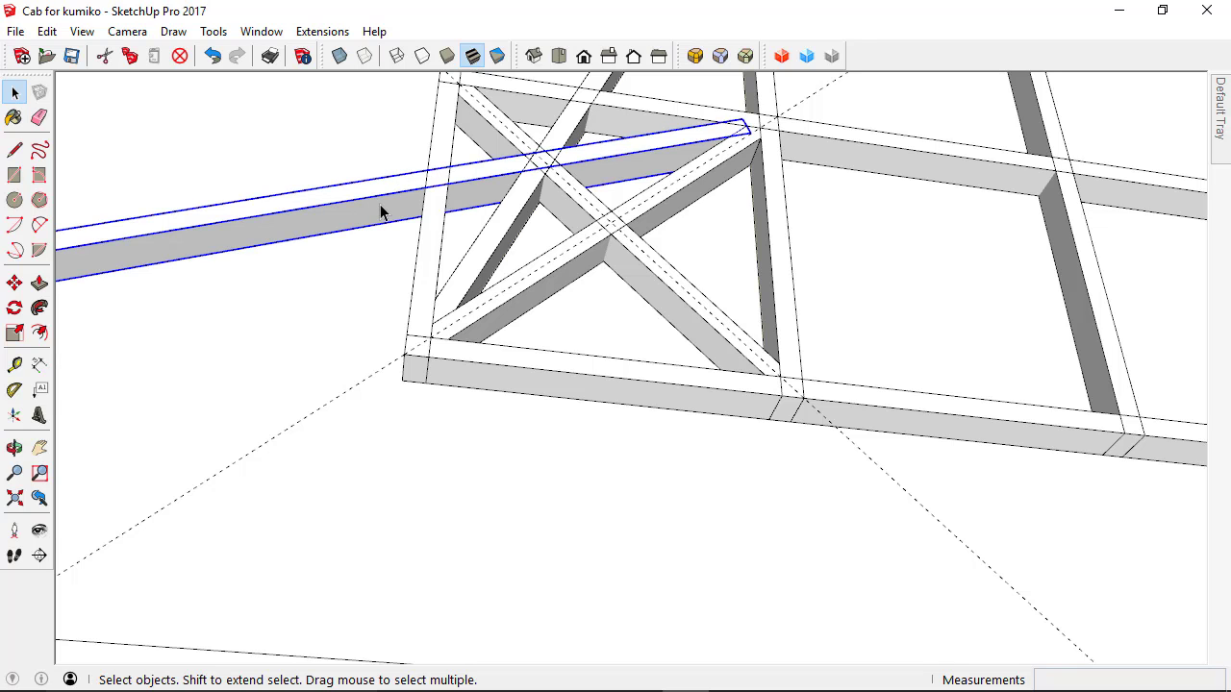
right_click(380, 204)
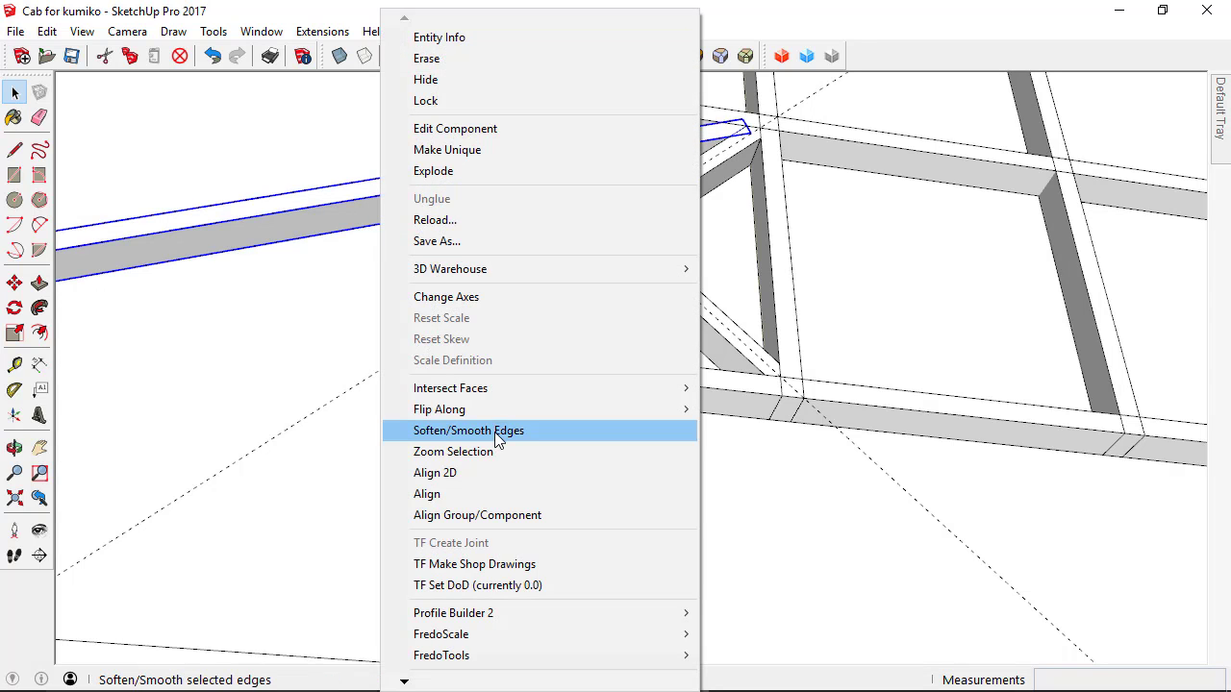
mouse_move(505, 411)
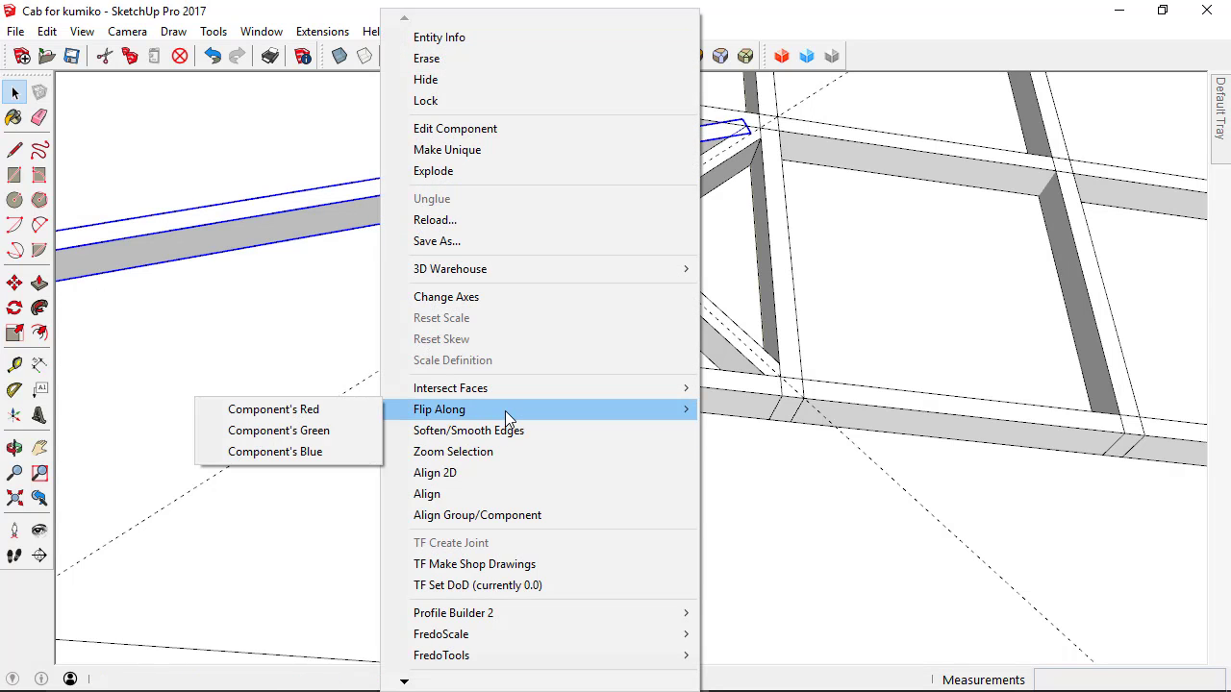
left_click(291, 410)
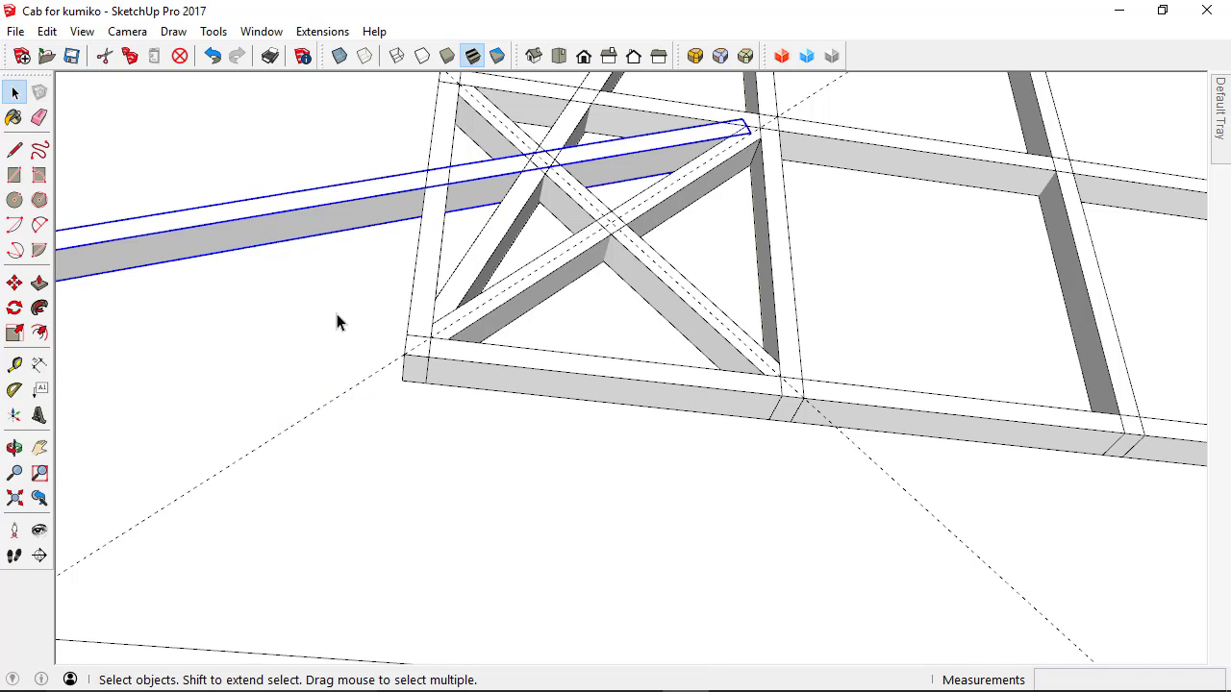
Step: Check the flipped strip's orientation by highlighting the original angled strip's matching side face inside the component
double_click(344, 227)
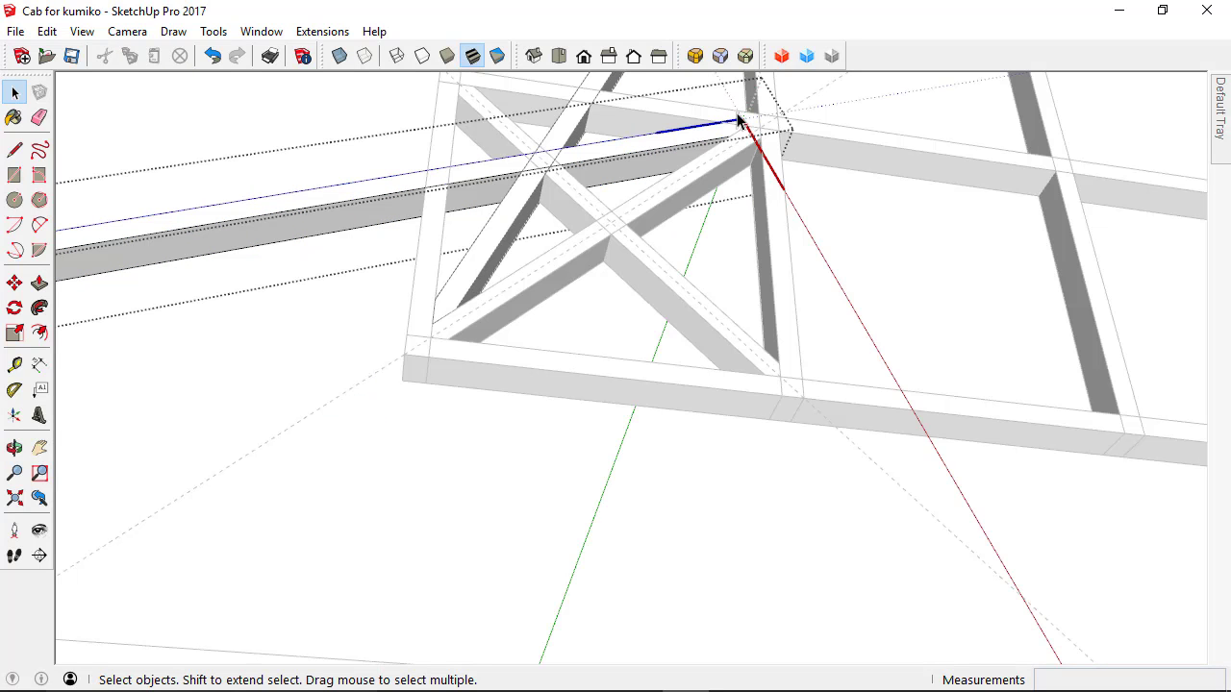
left_click(320, 135)
middle_click_drag(379, 220, 534, 306)
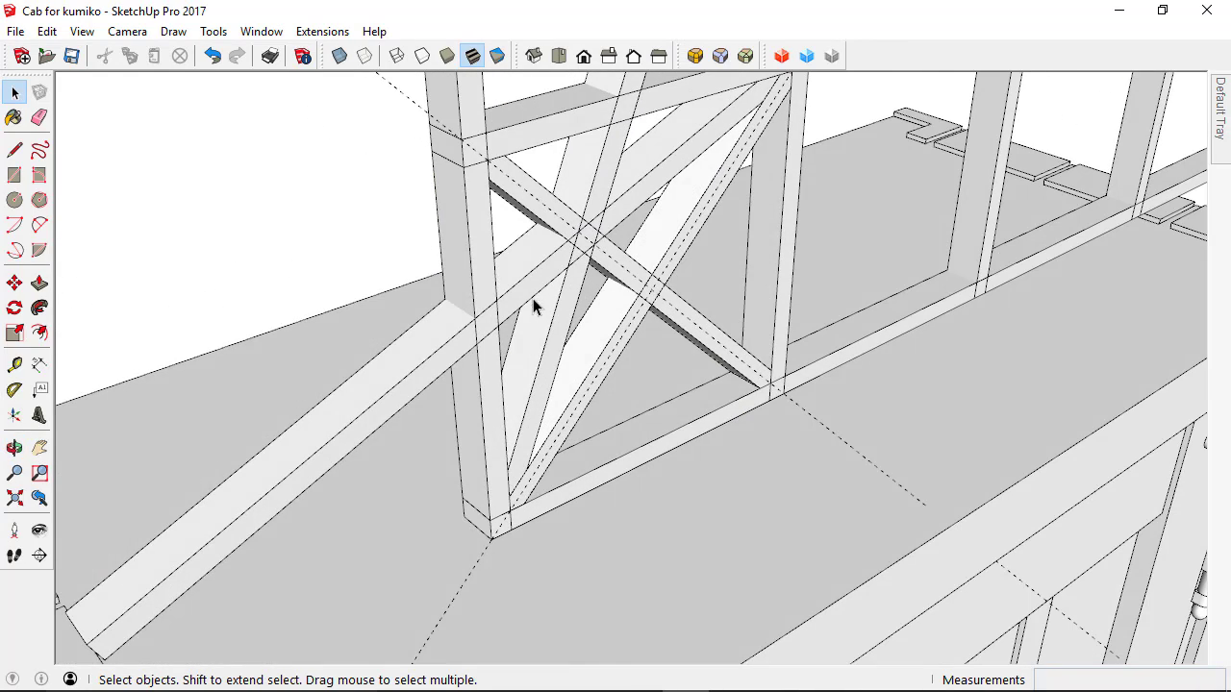
double_click(535, 323)
key("ctrl+a")
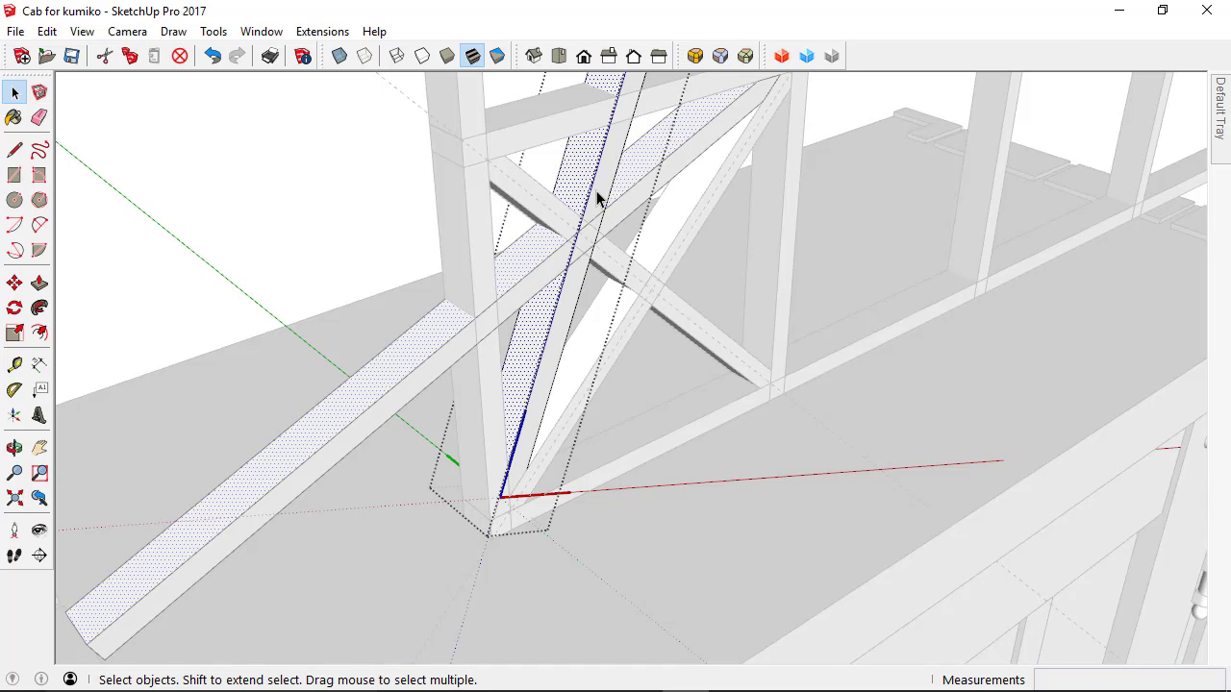
left_click(240, 248)
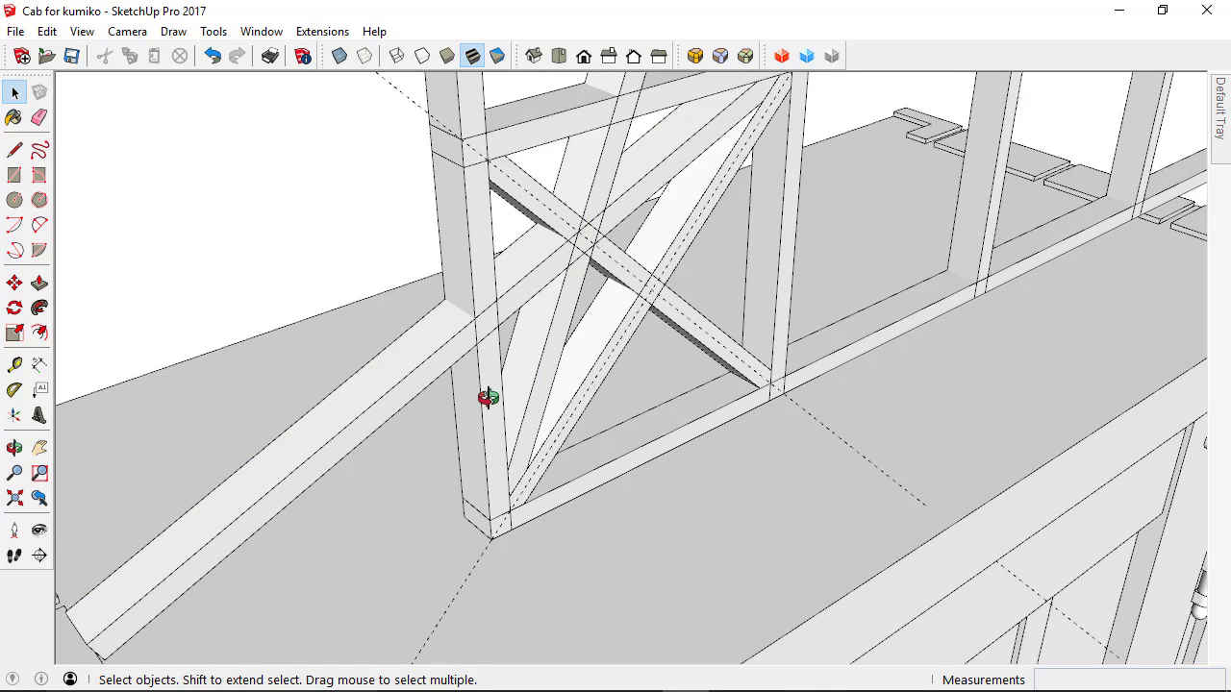
Step: Add a 45-degree guide from the descending diagonal strip's lower edge, where the original angled strip's outer edge crosses it
middle_click_drag(488, 398, 278, 302)
scroll(475, 127, "up", 1)
scroll(476, 127, "up", 4)
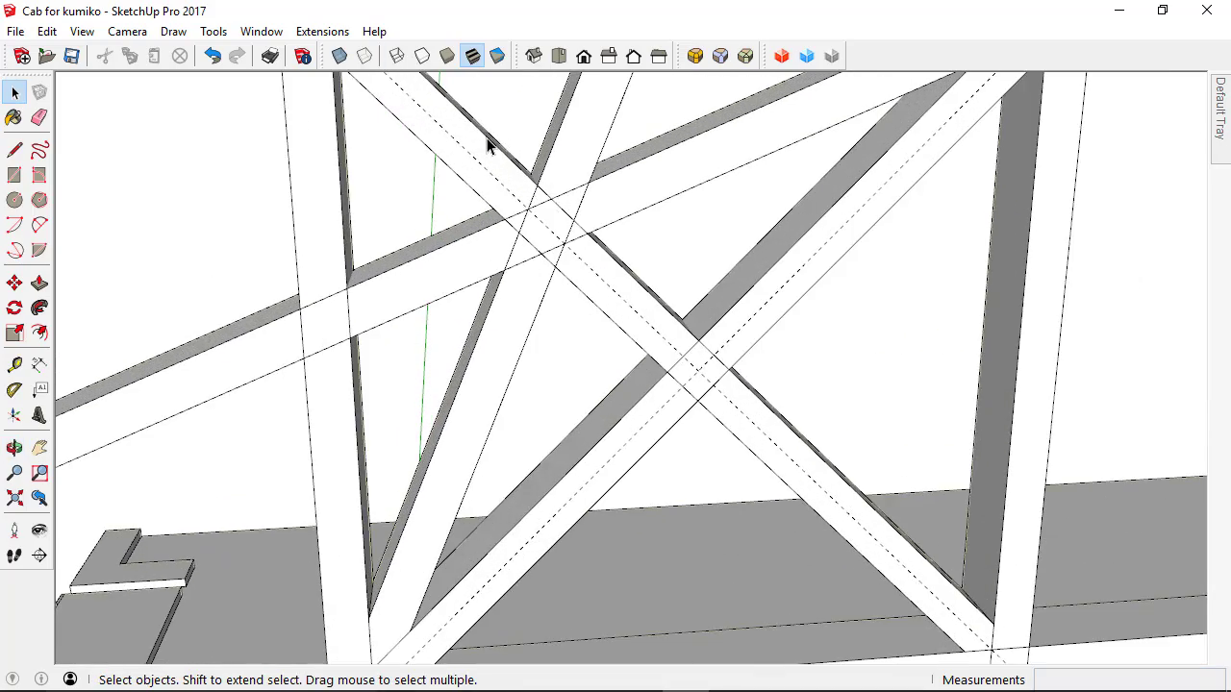
mouse_move(571, 244)
middle_mouse_down()
mouse_move(578, 324)
mouse_move(564, 376)
mouse_move(536, 256)
mouse_move(536, 288)
mouse_move(510, 236)
middle_mouse_up()
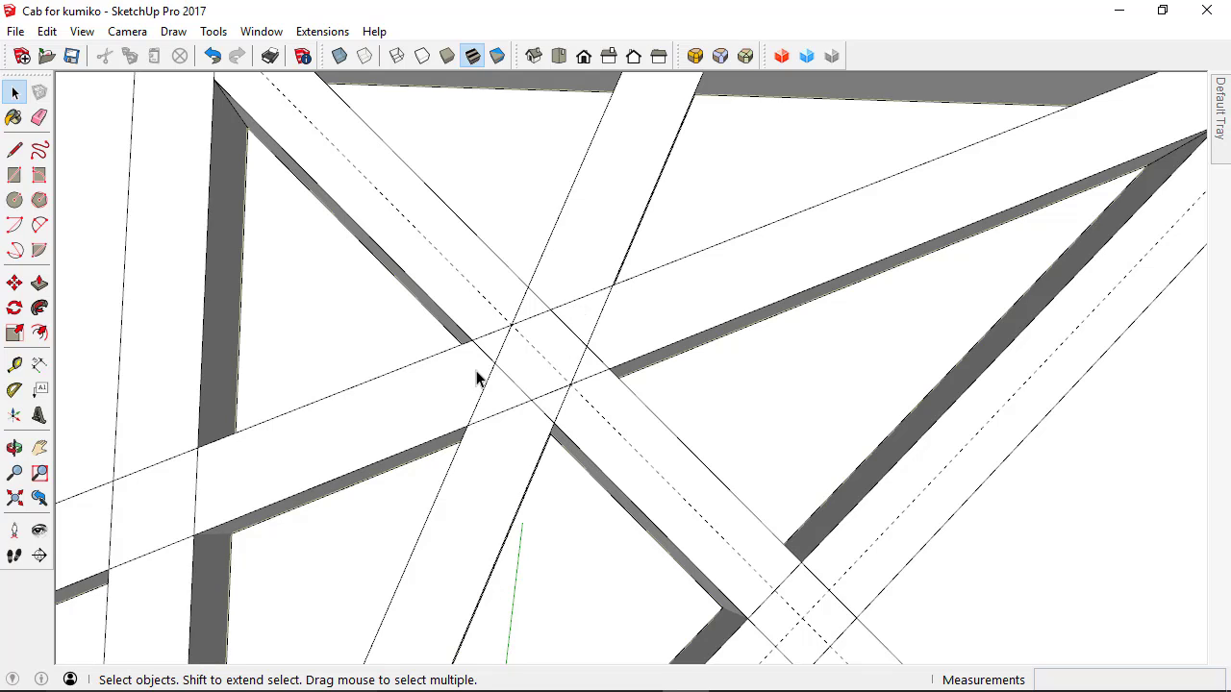
left_click(14, 389)
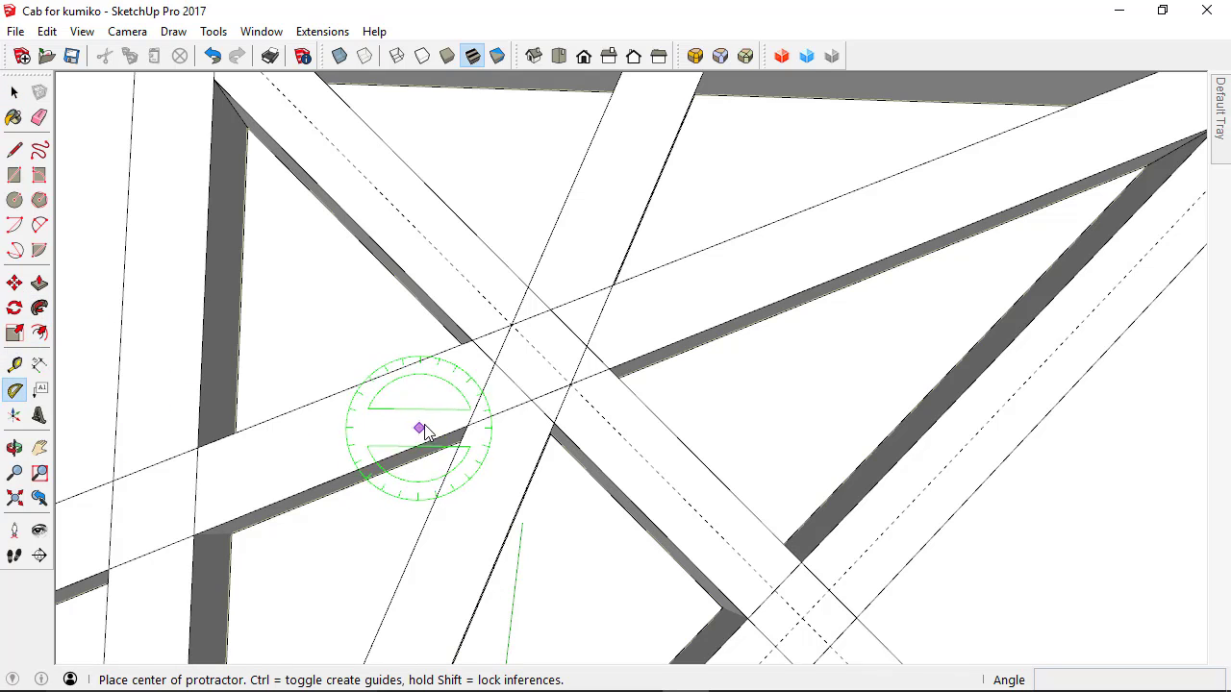
left_click(494, 365)
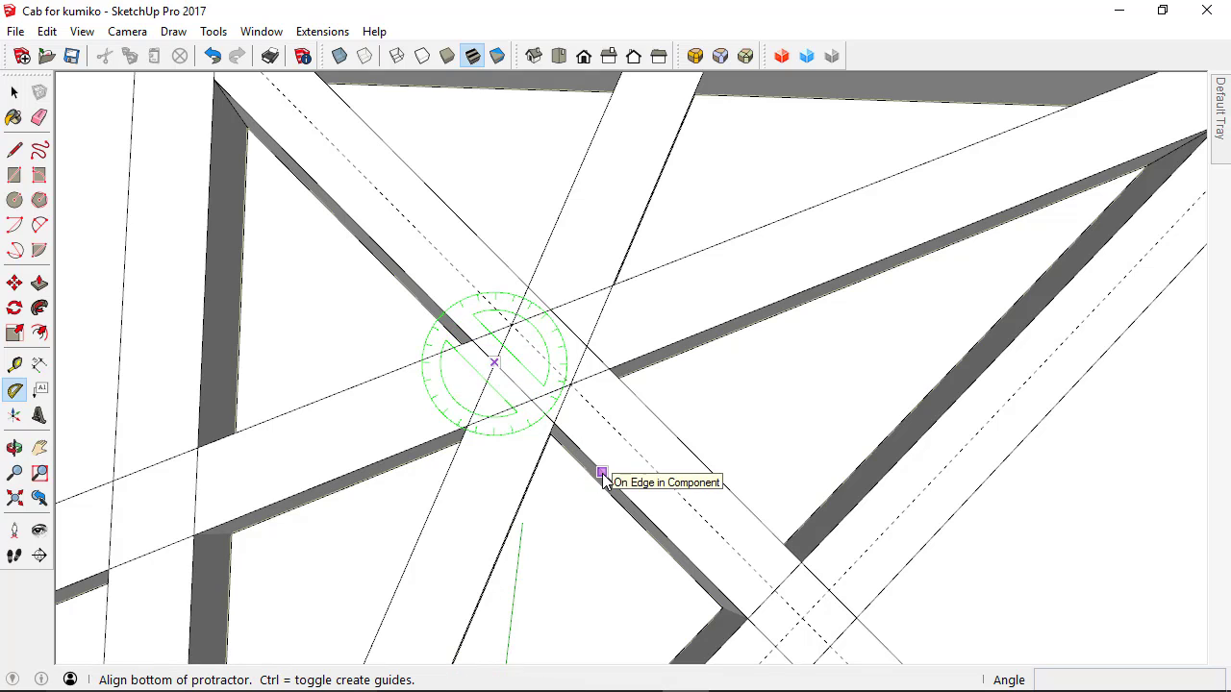
left_click(603, 472)
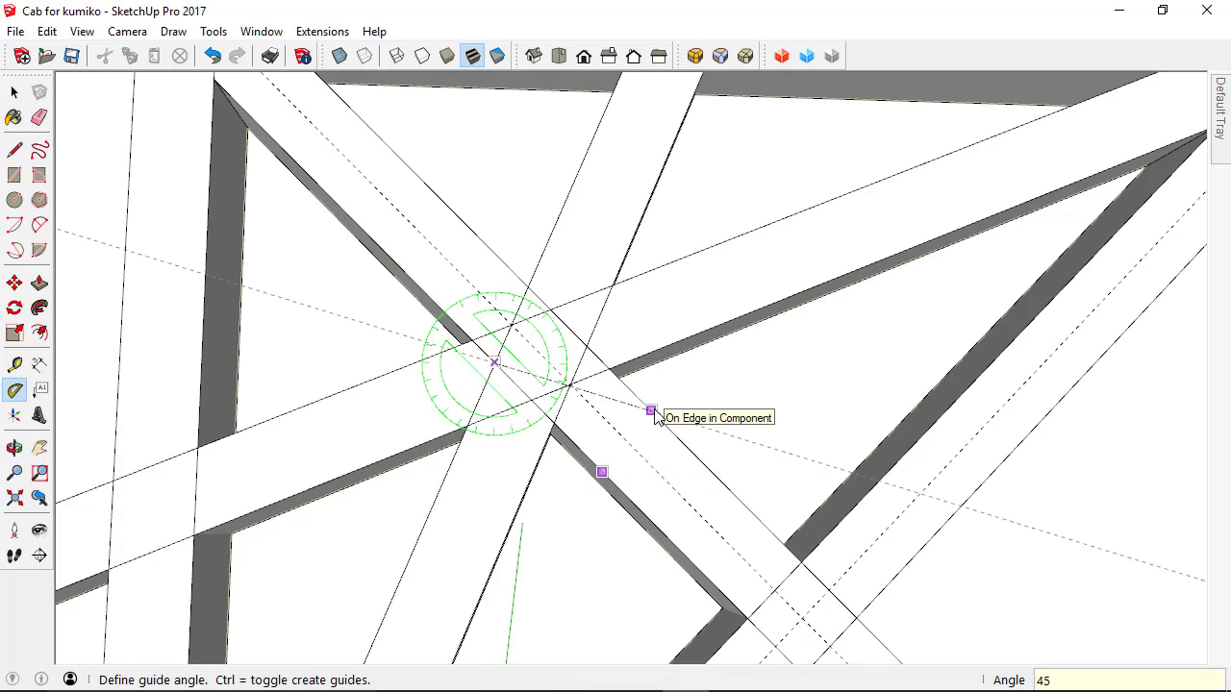
type("45")
key("Return")
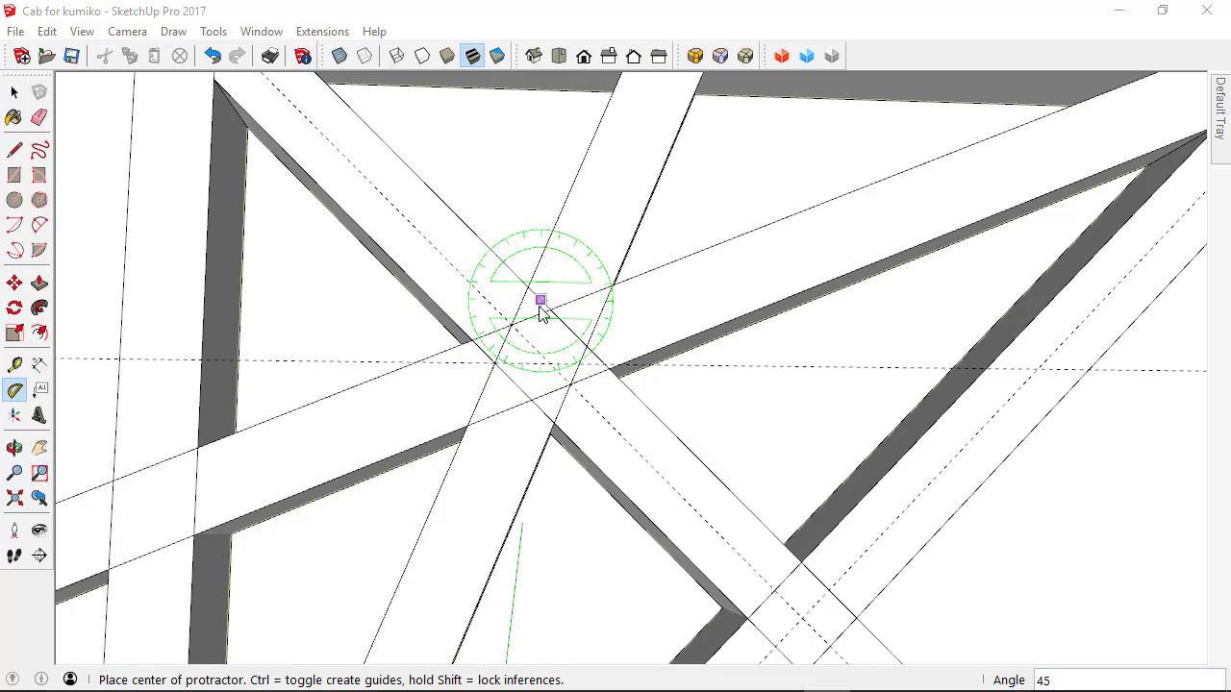
Step: Add a second 45-degree guide from the descending diagonal strip's upper edge, where the copied angled strip's upper edge crosses it
left_click(552, 314)
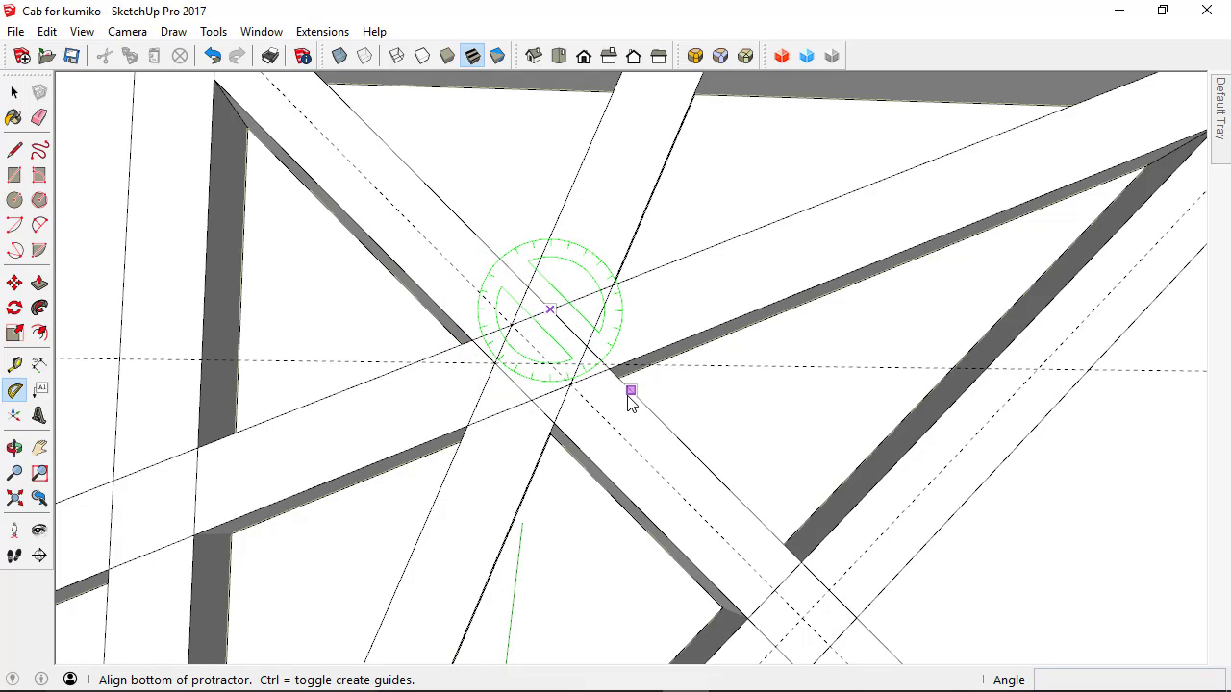
left_click(630, 391)
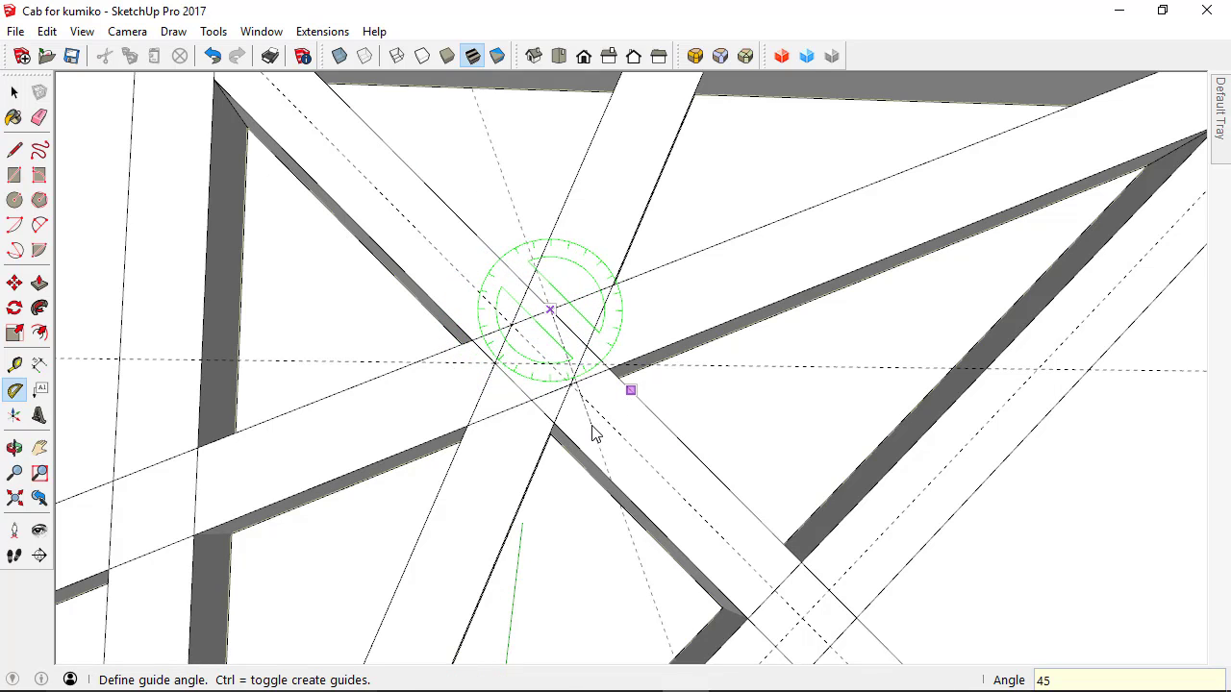
type("45")
key("Return")
key("space")
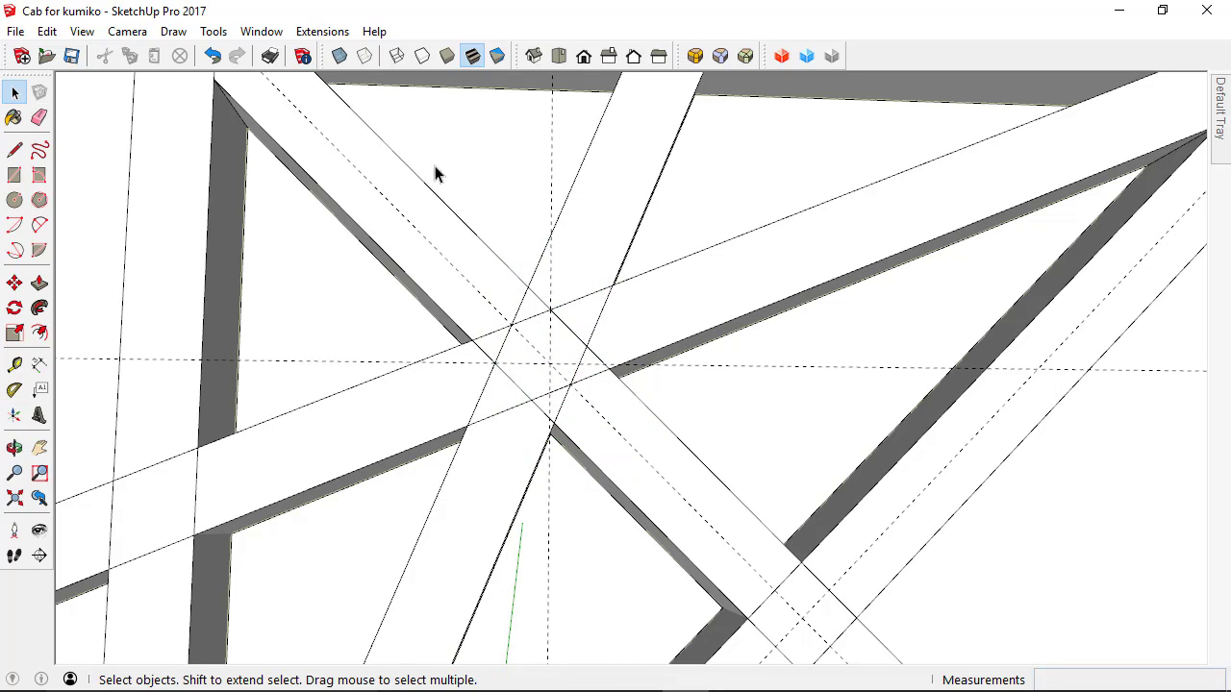
Step: Inside the descending diagonal strip's component, draw a right-angled cut line along the two guides through their intersection
double_click(379, 237)
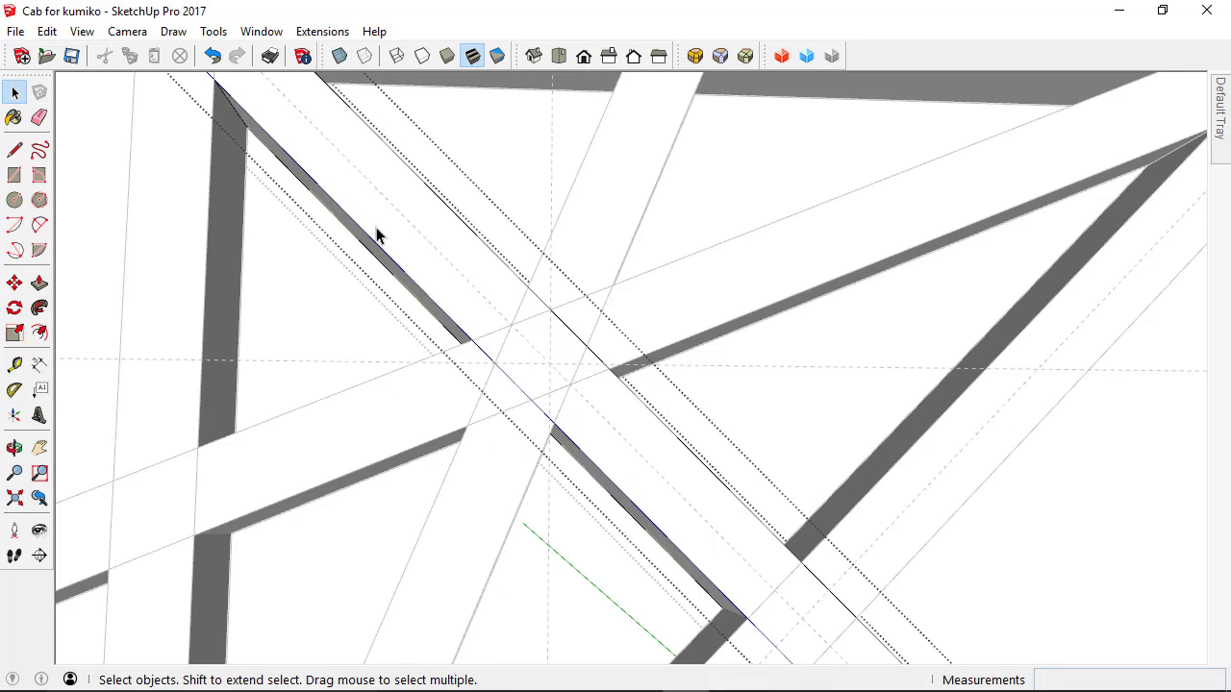
left_click(15, 149)
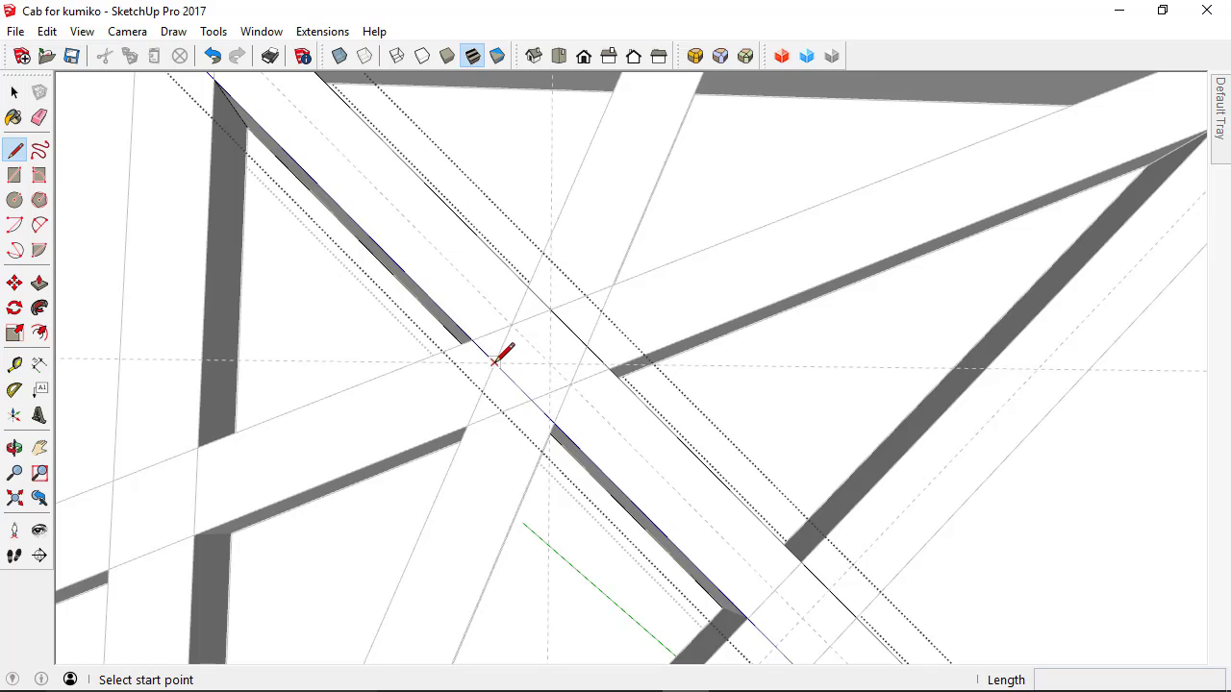
left_click(494, 360)
left_click(550, 363)
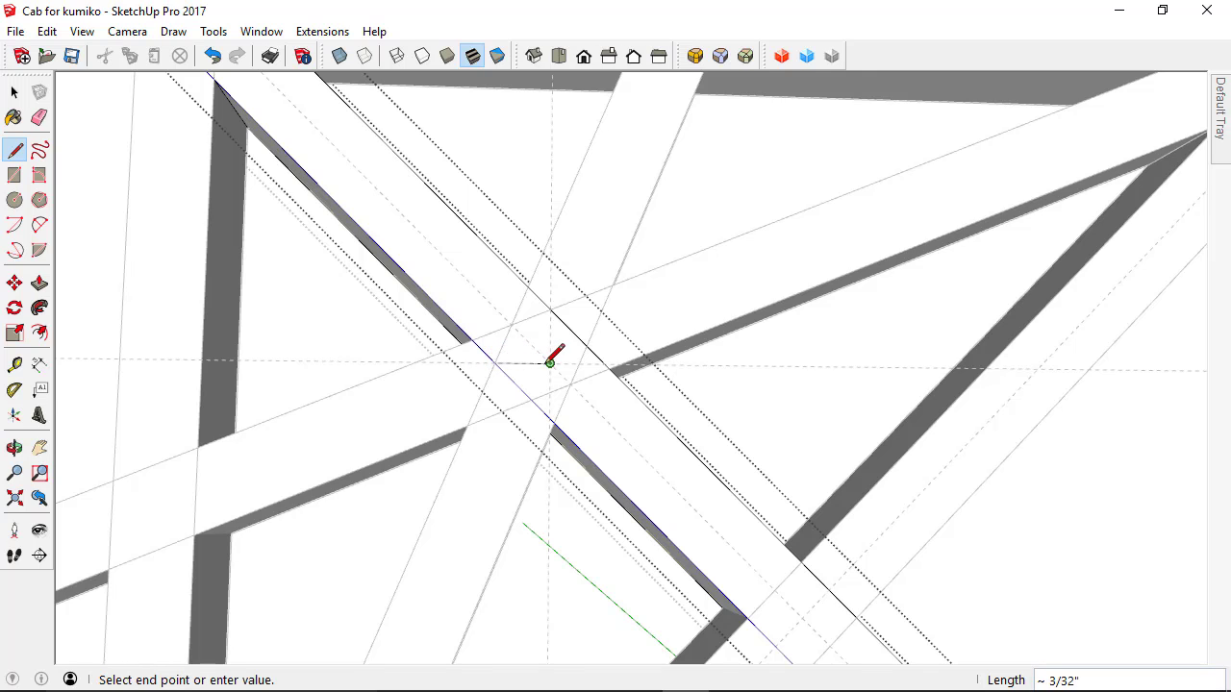
left_click(550, 309)
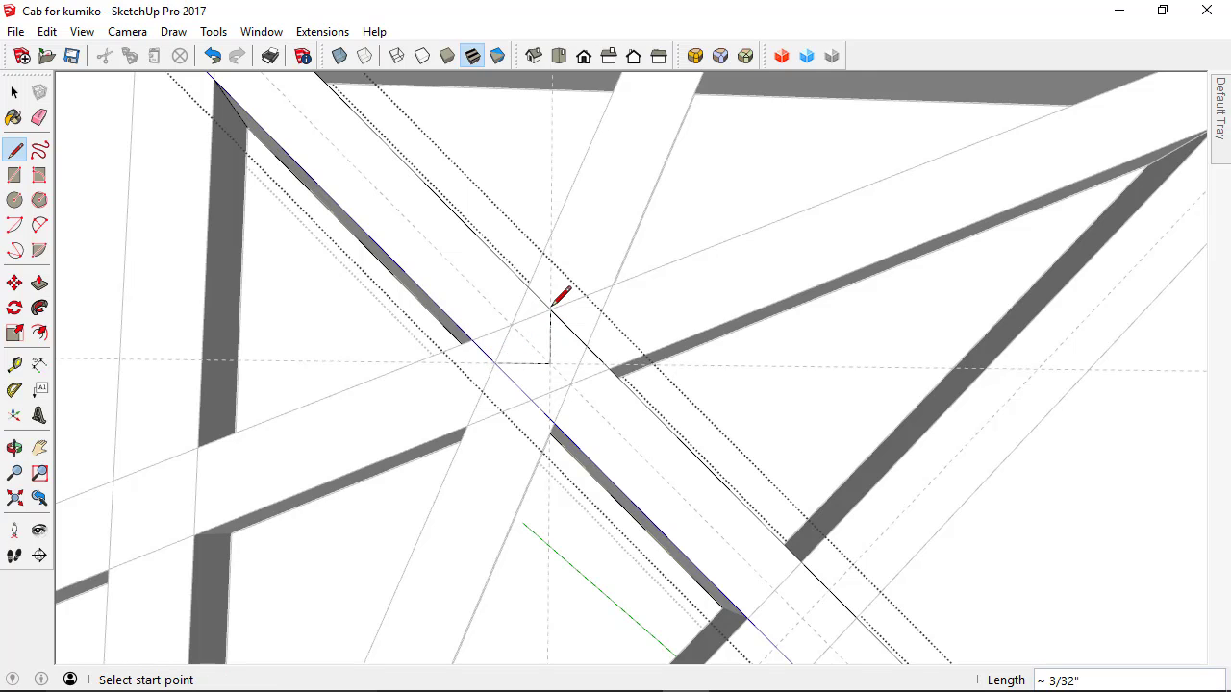
Step: Push the diagonal strip's lower section beyond the cut line through its 1/4" thickness to remove it
key("p")
middle_click_drag(607, 413, 479, 522)
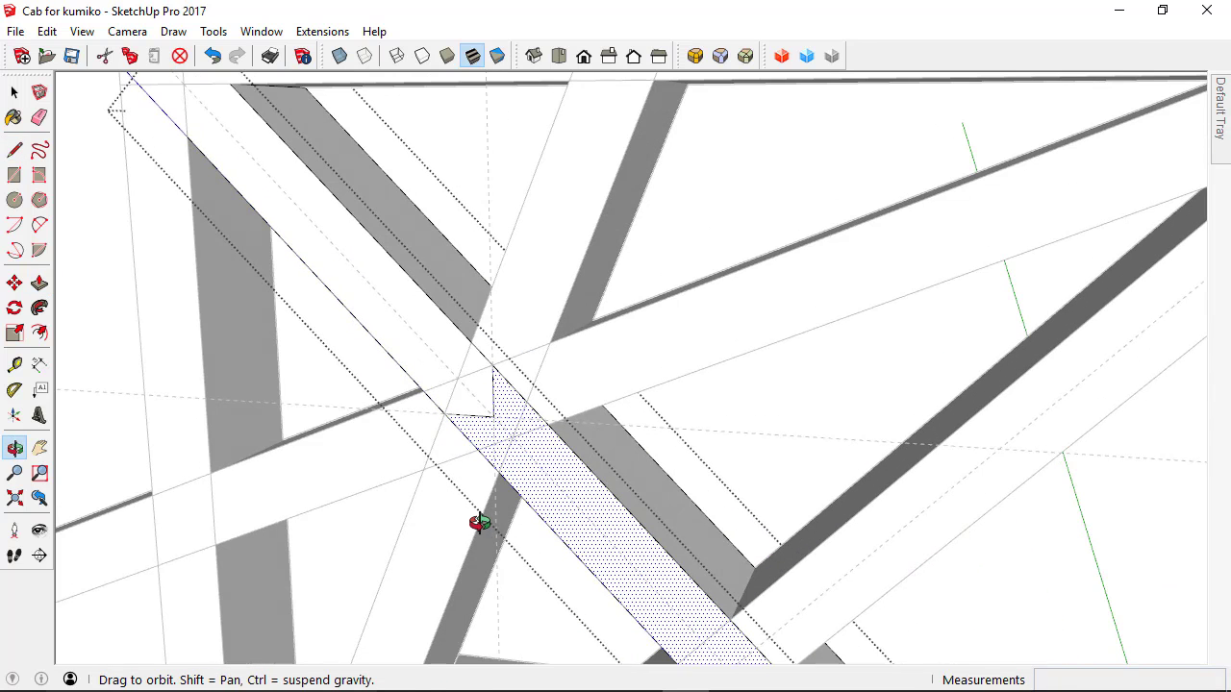
left_click(589, 519)
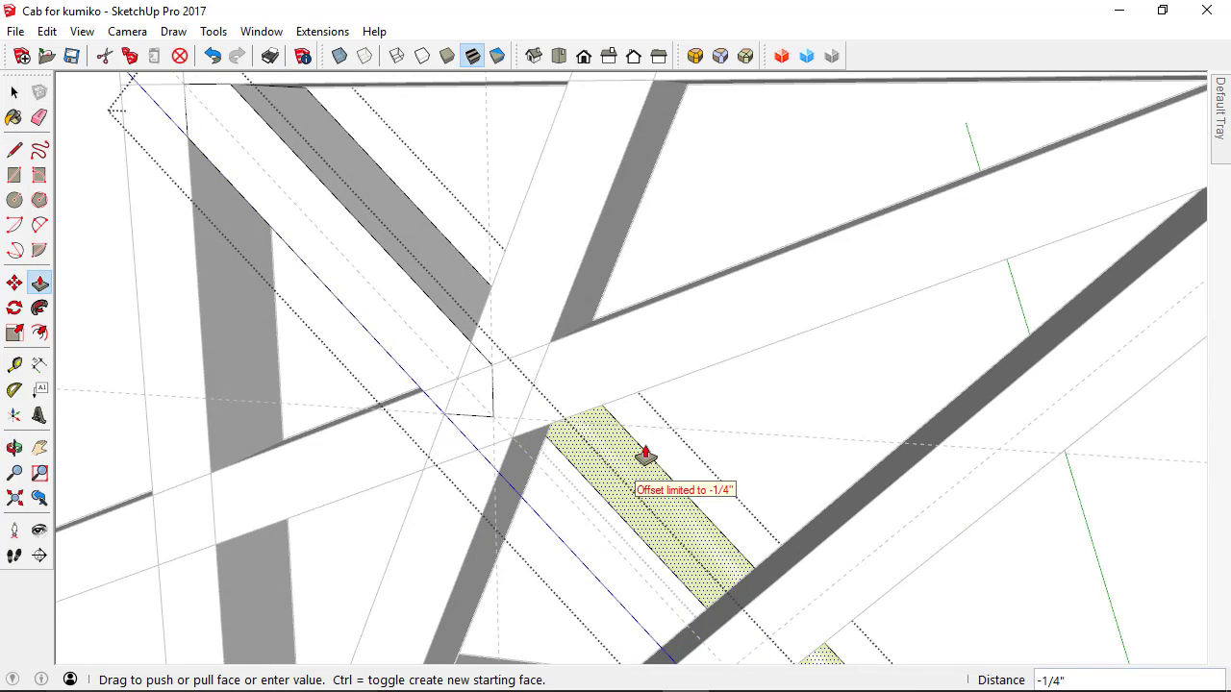
left_click(645, 453)
key("space")
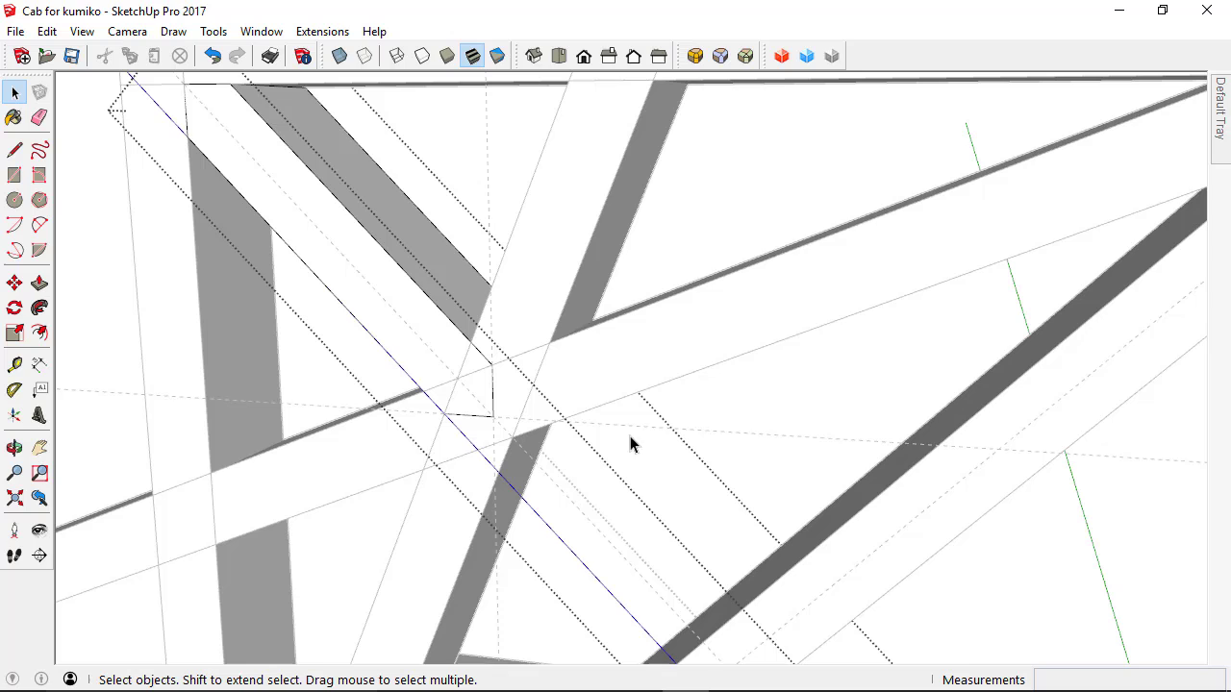
Step: Inside the angled strip's component, draw cut lines from its upper edge to the notch corner and on to its lower edge
double_click(574, 372)
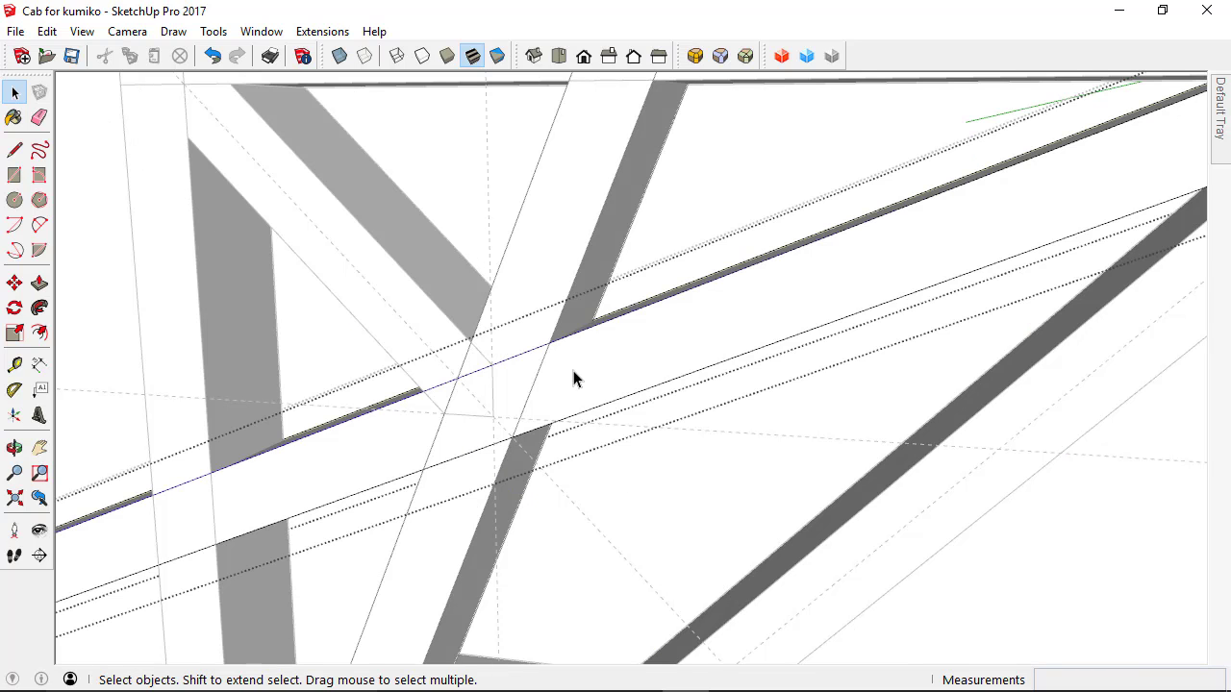
left_click(15, 152)
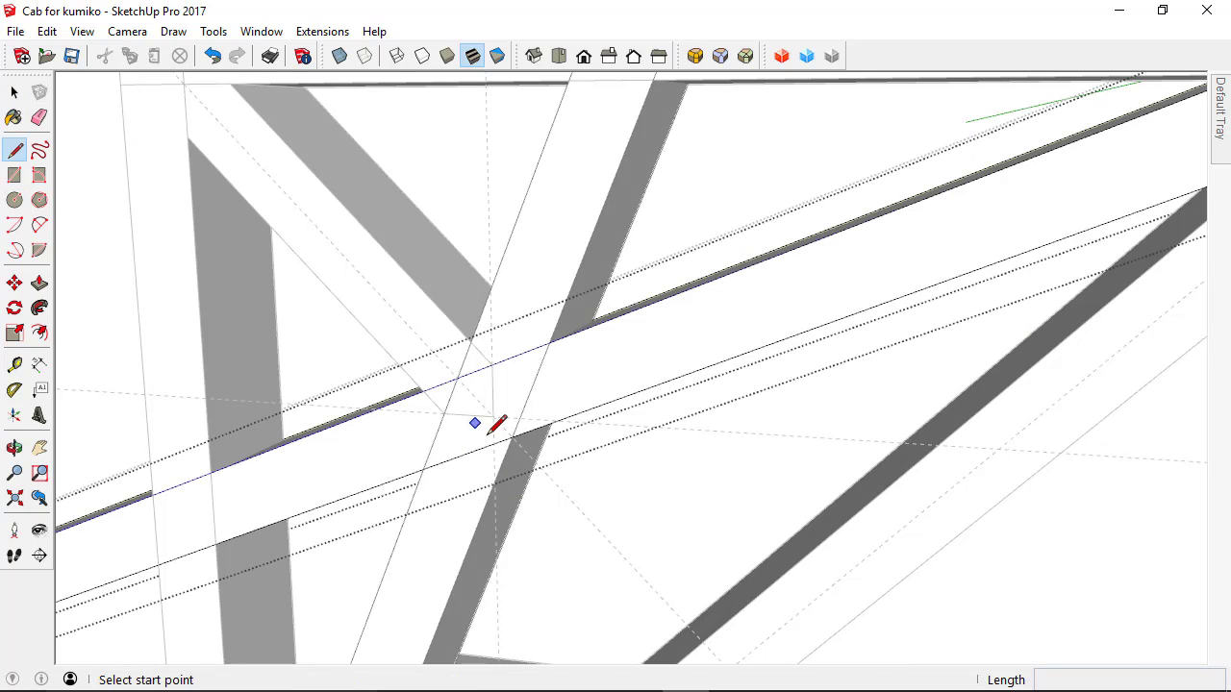
left_click(492, 365)
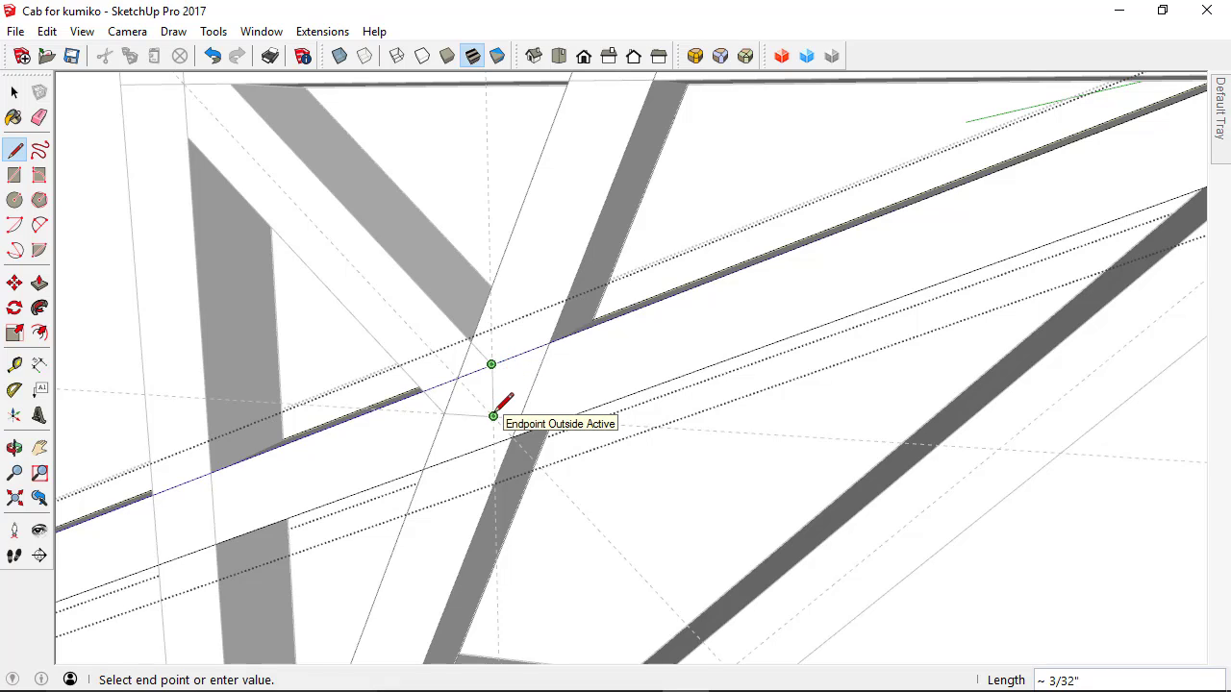
left_click(493, 415)
left_click(517, 434)
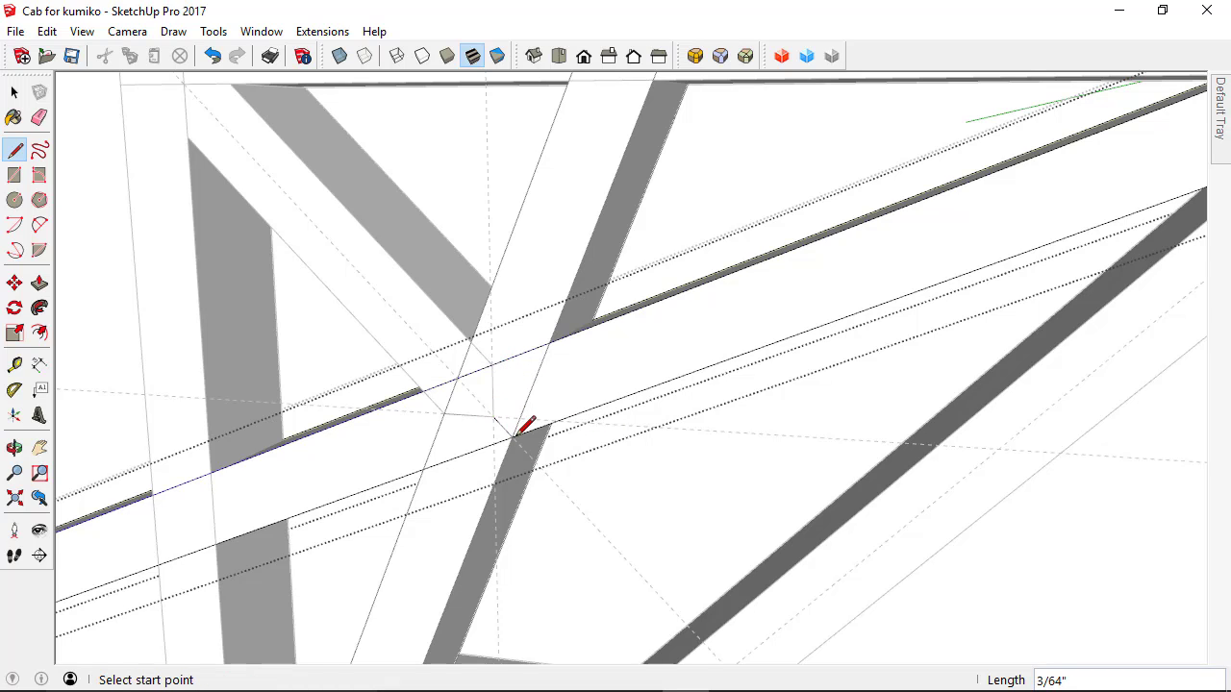
Step: Push the angled strip's waste section beyond the cut lines through its full thickness to remove it
key("p")
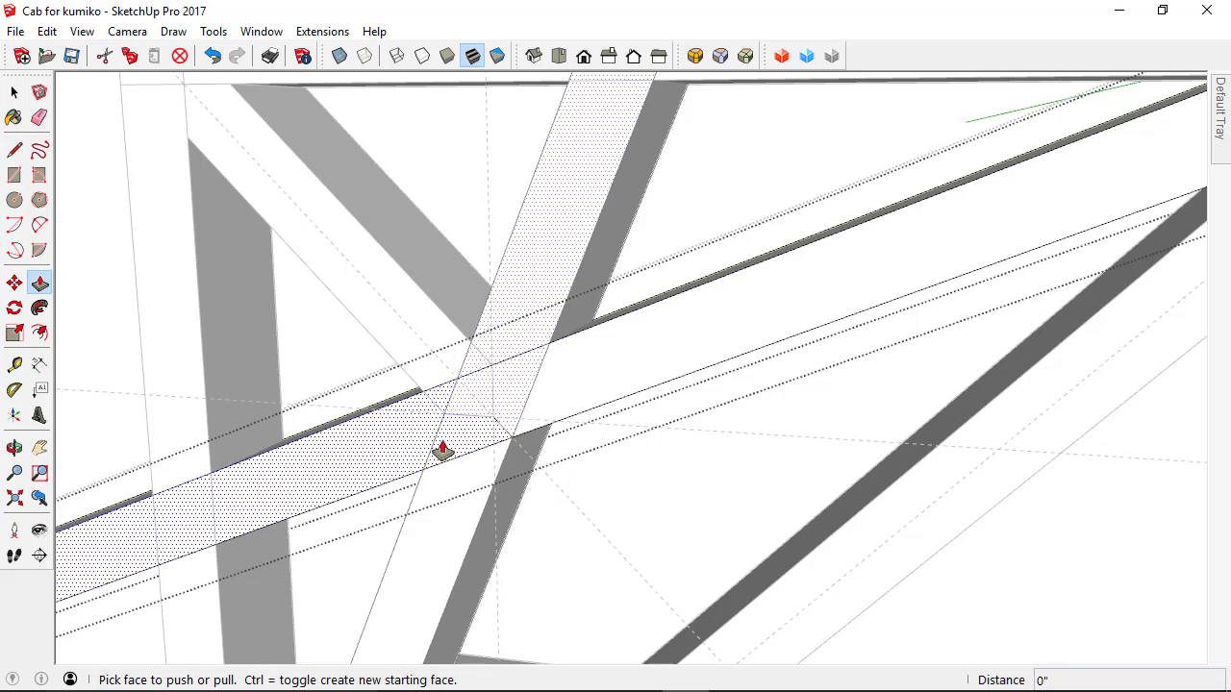
left_click(393, 448)
left_click(395, 453)
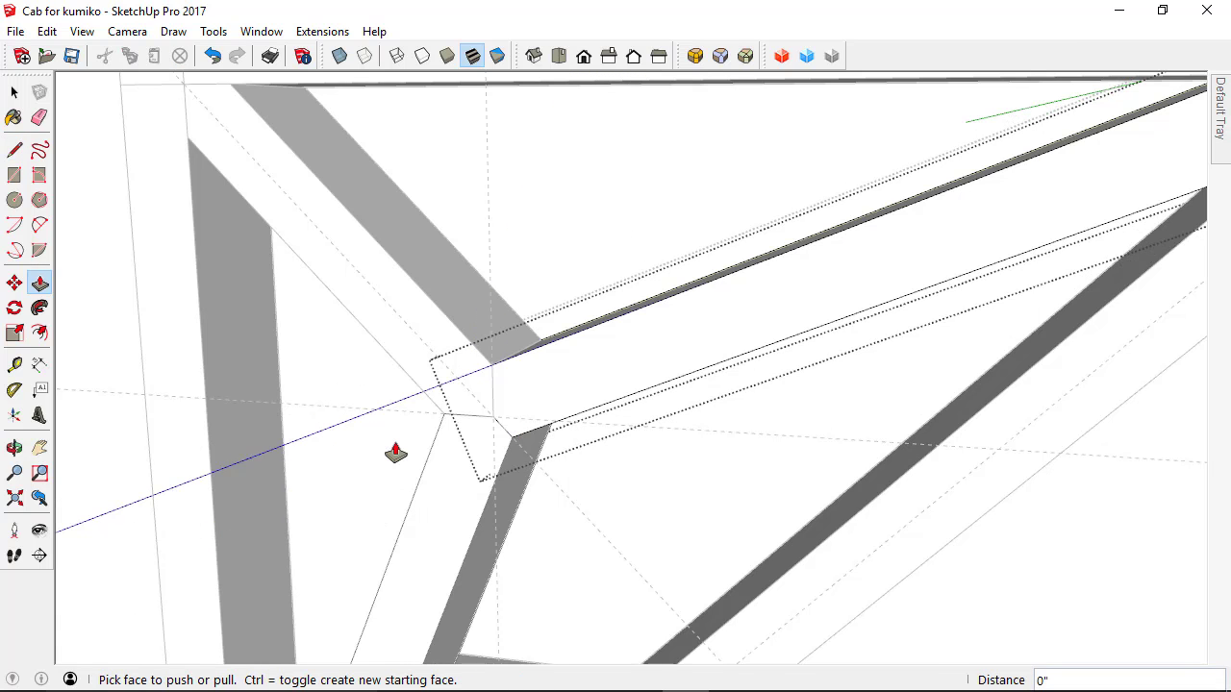
key("space")
middle_click_drag(363, 472, 490, 330)
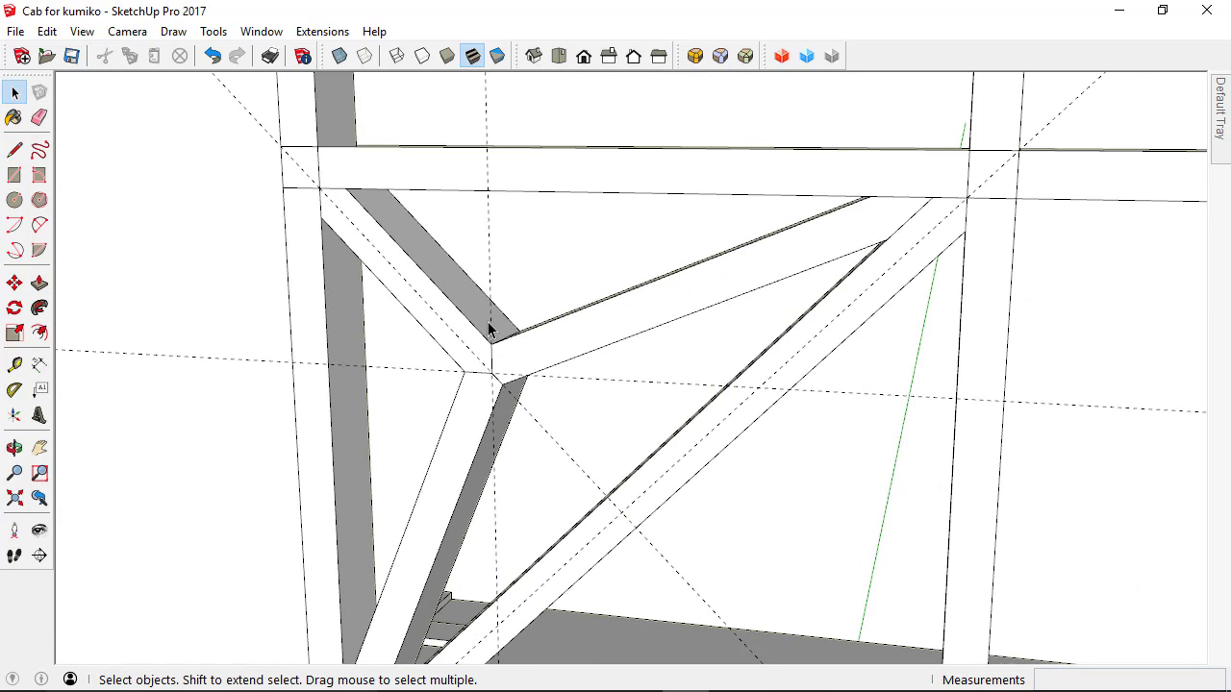
Step: Delete all construction guides around the trimmed lattice strips
key("d")
middle_click_drag(356, 386, 486, 253)
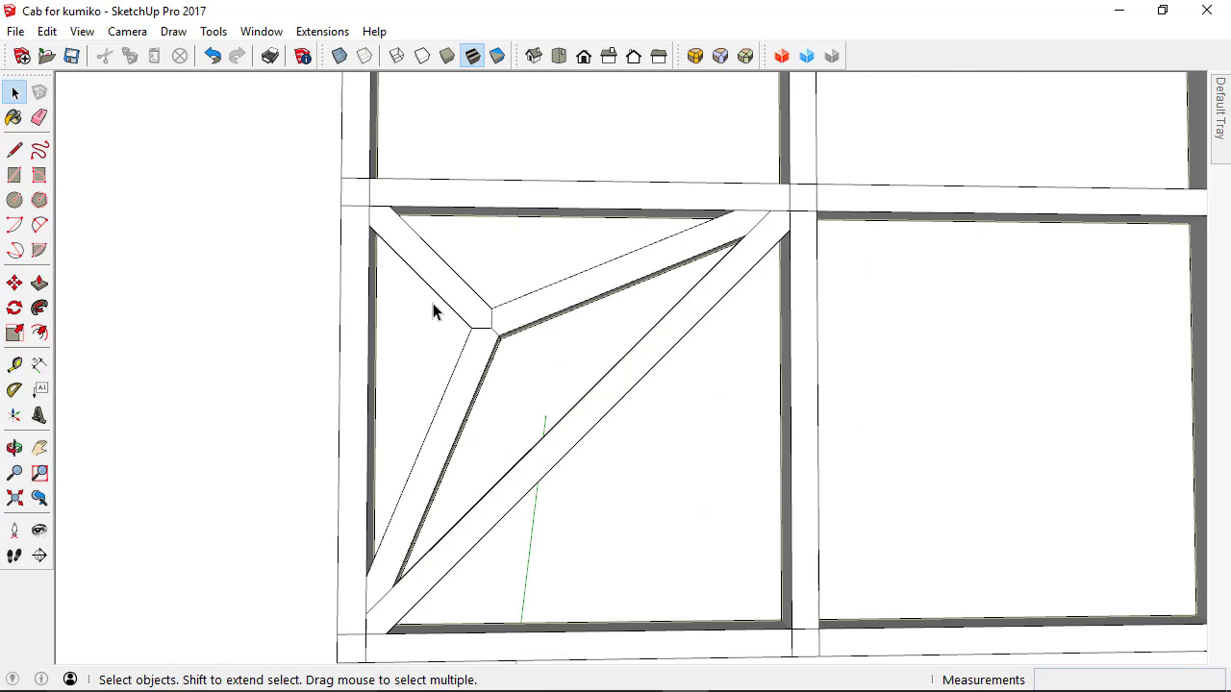
scroll(431, 344, "down", 2)
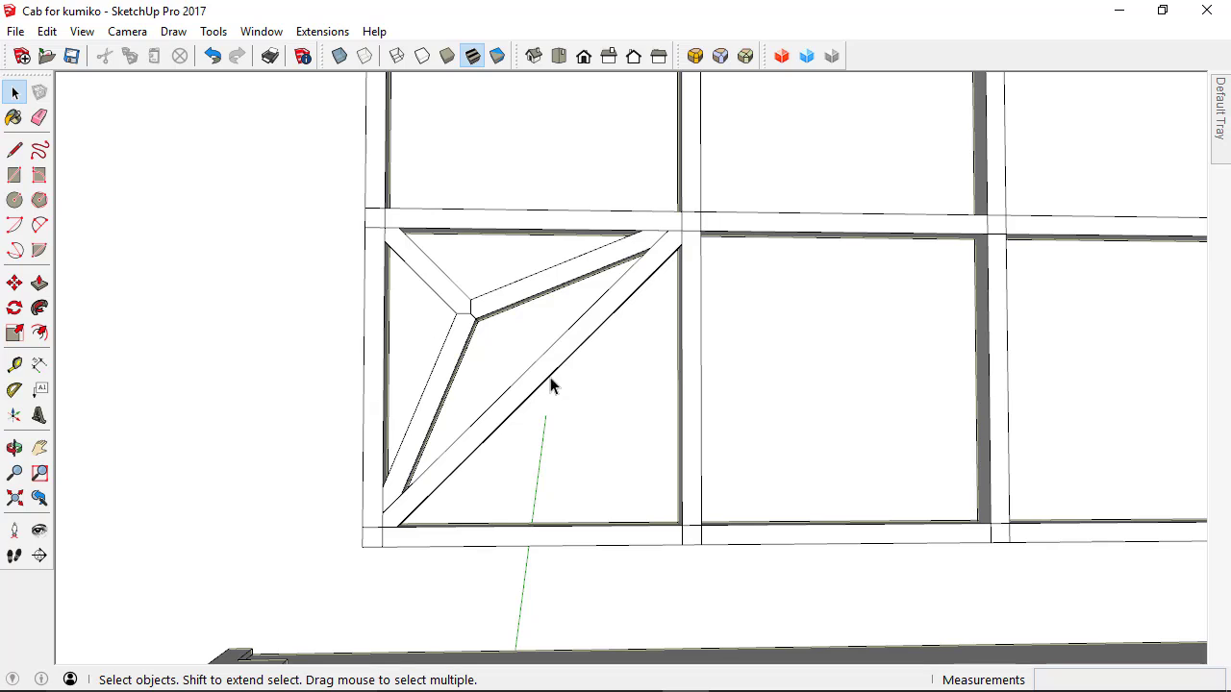
Step: Copy the two angled strips and the short diagonal strip about 1 3/4" sideways toward the neighbouring cell
left_click(454, 348)
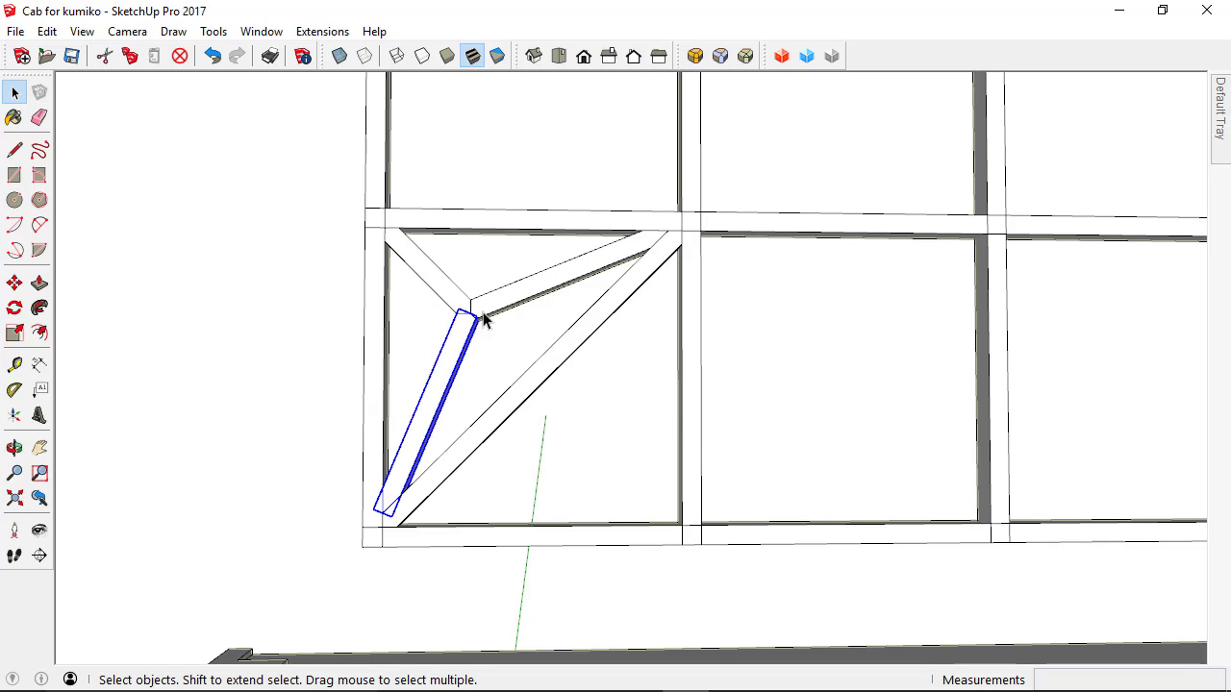
left_click(497, 302, "shift")
left_click(458, 297, "shift")
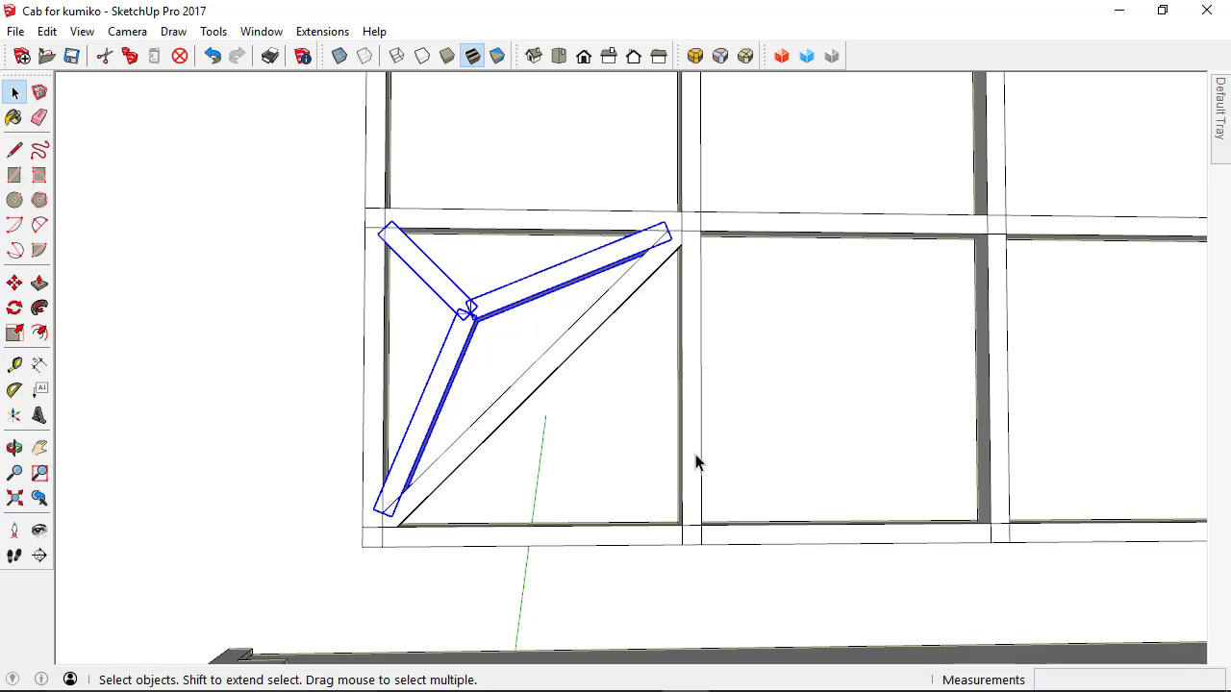
left_click(15, 283)
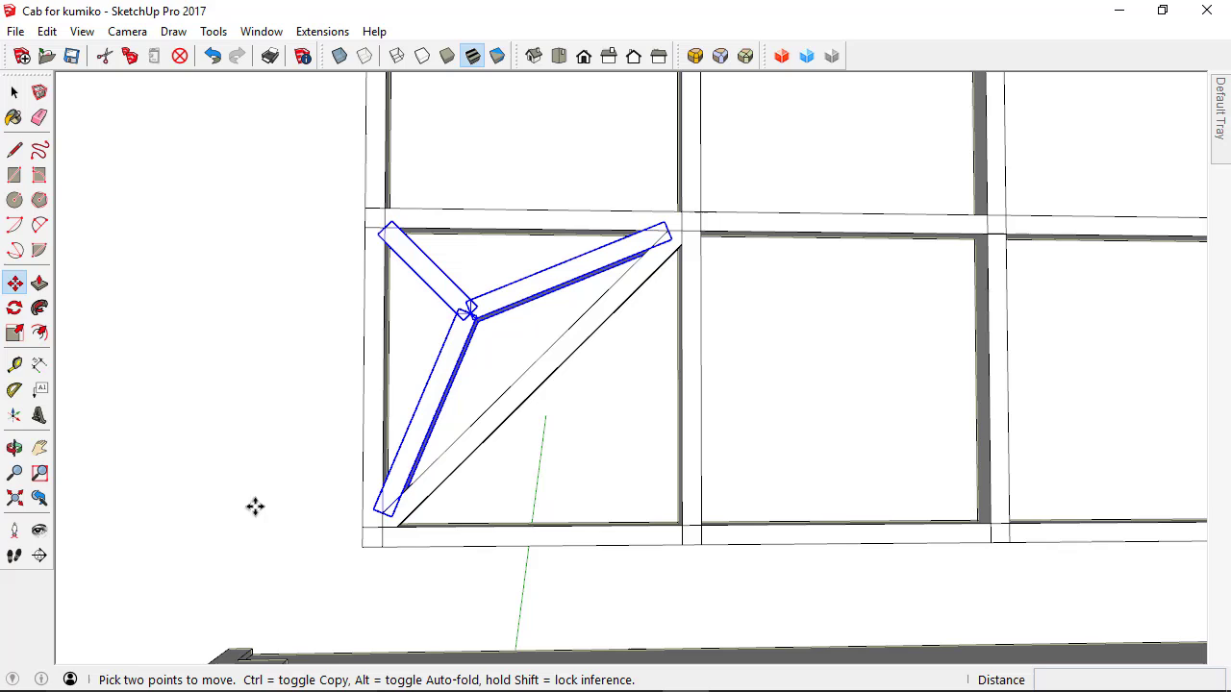
left_click(382, 515)
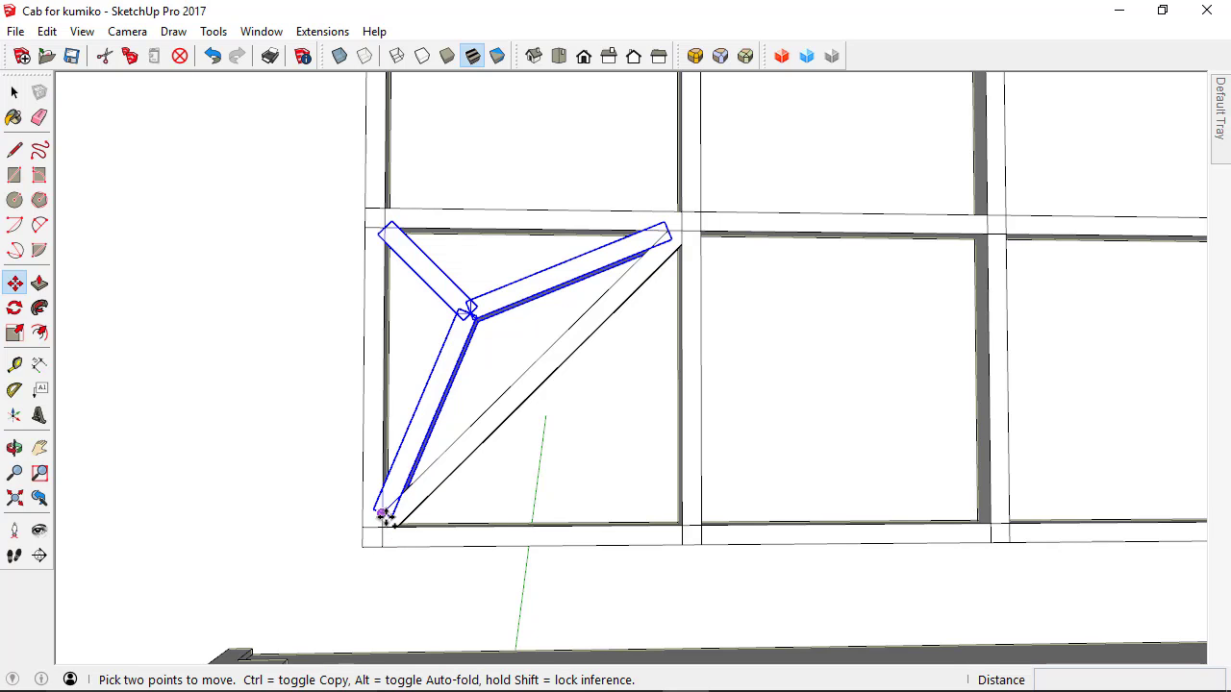
key("ctrl")
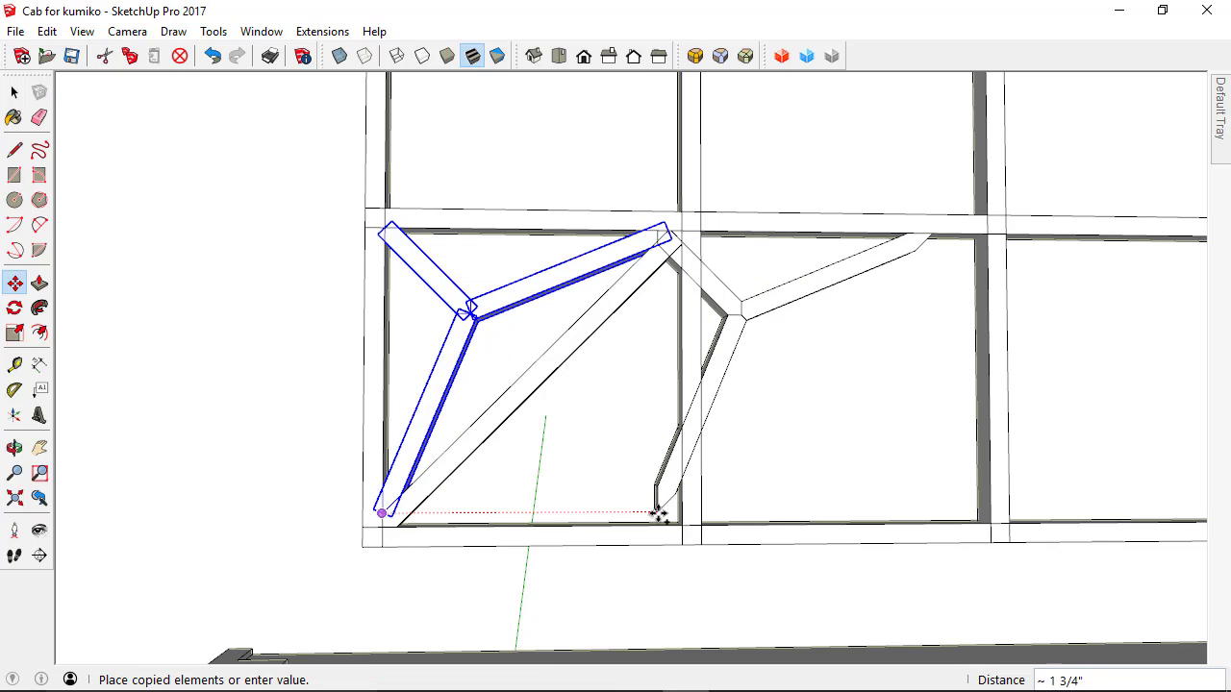
left_click(668, 502)
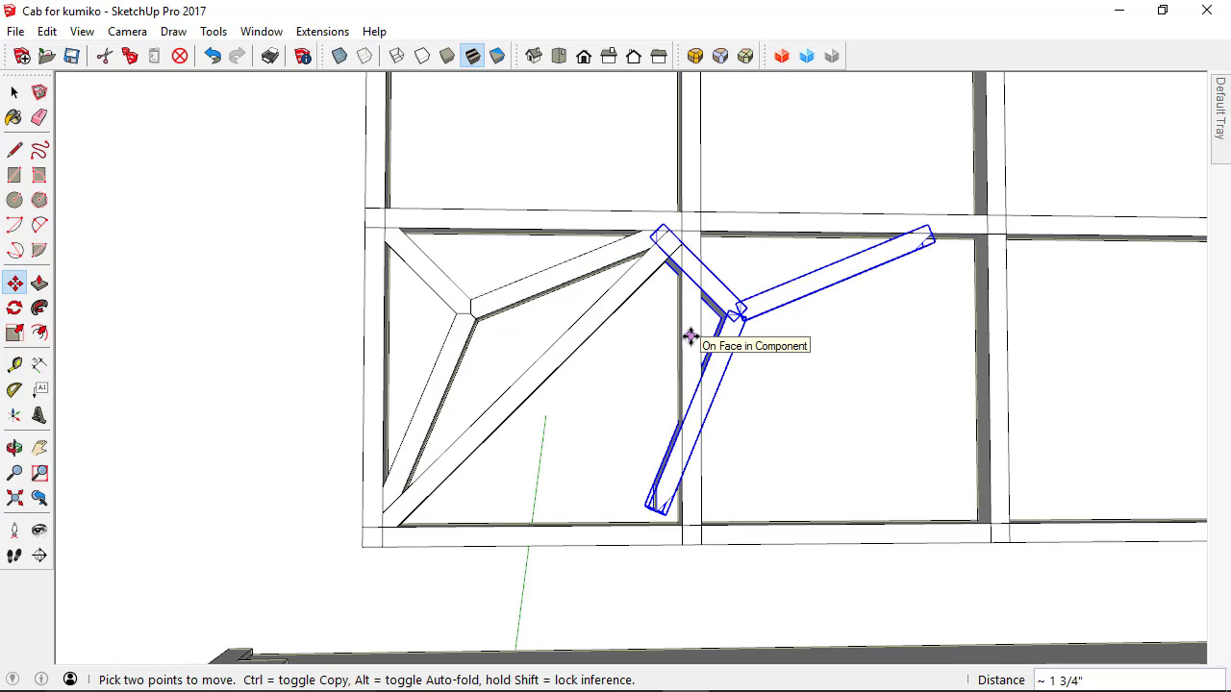
Step: Mirror the three copied strips left to right and move them back about 1 5/8" into the first cell
key("shift+r")
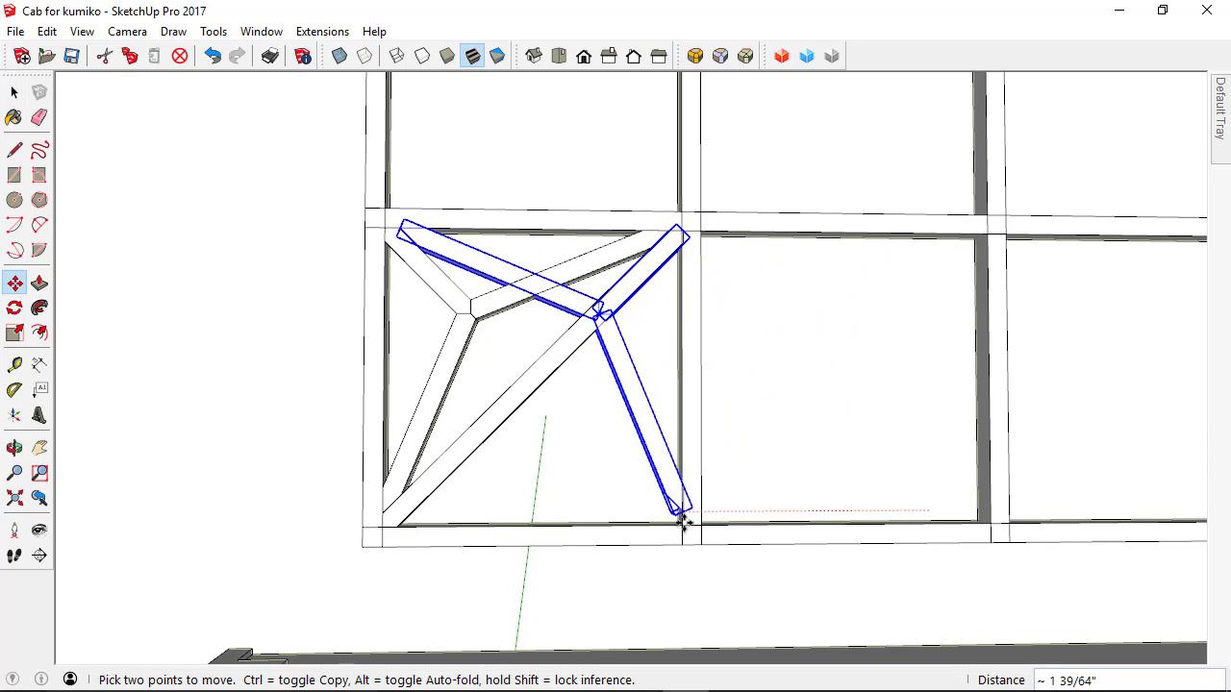
scroll(680, 524, "up", 4)
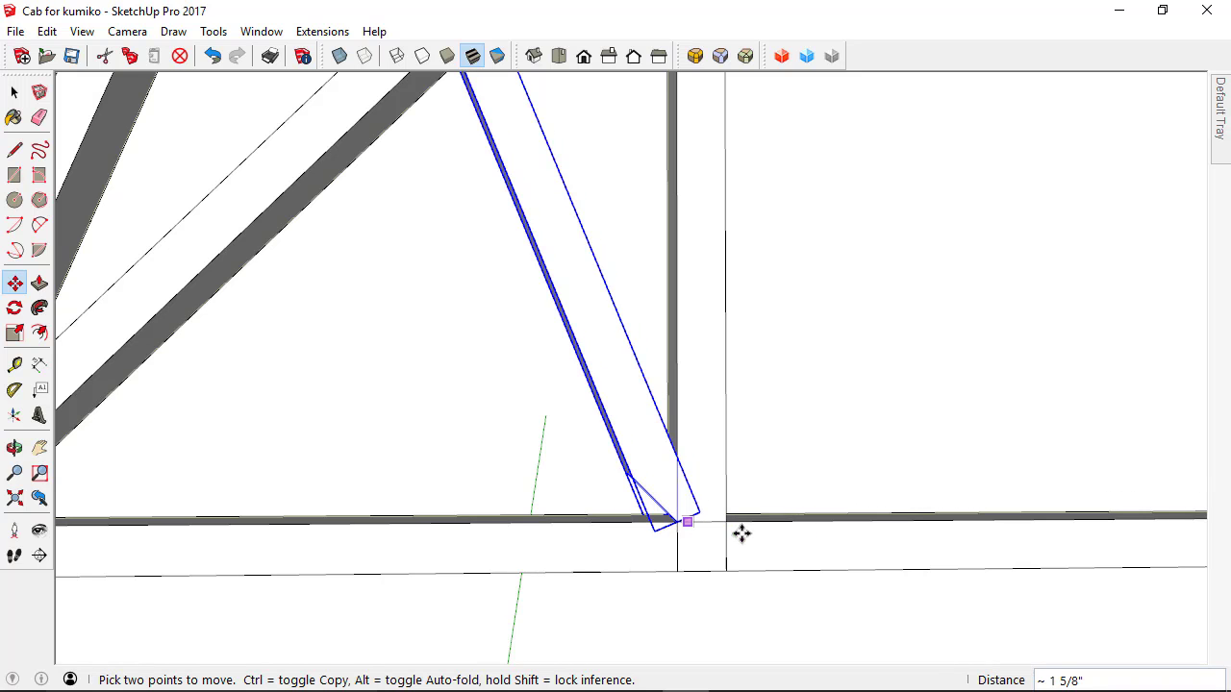
middle_click_drag(740, 530, 575, 512)
scroll(575, 513, "down", 2)
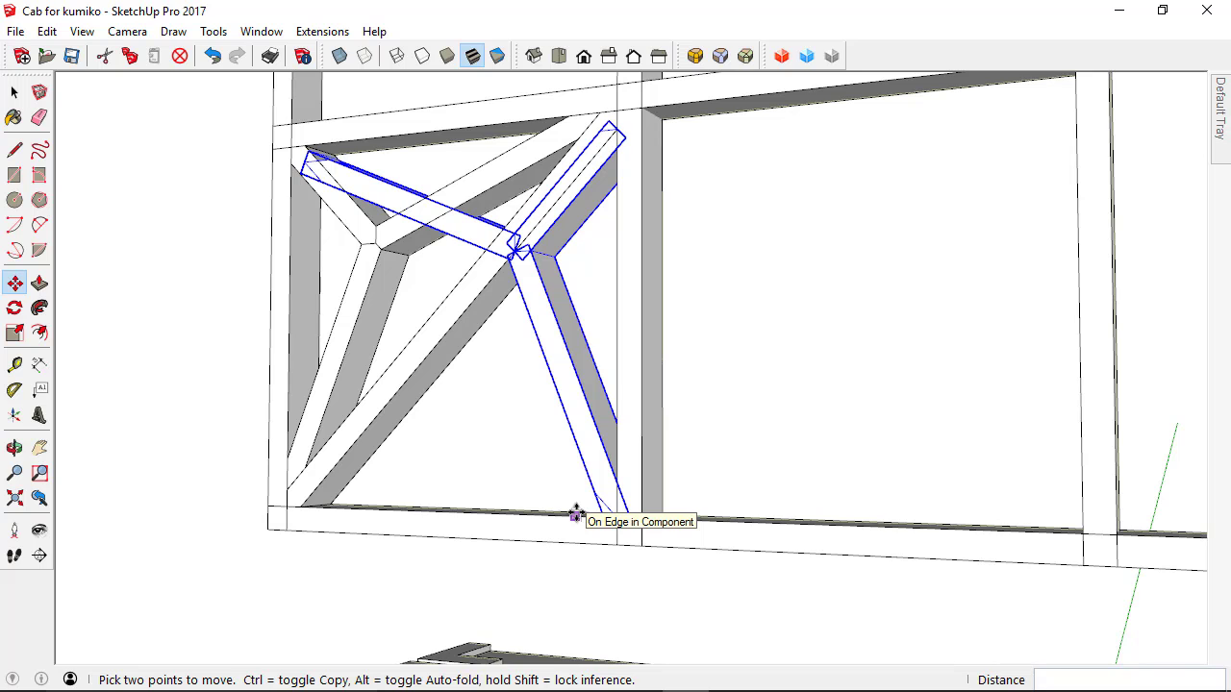
Step: Flip the three copied strips vertically and shift them about 1/32" to fit the half below the long diagonal
key("alt+b")
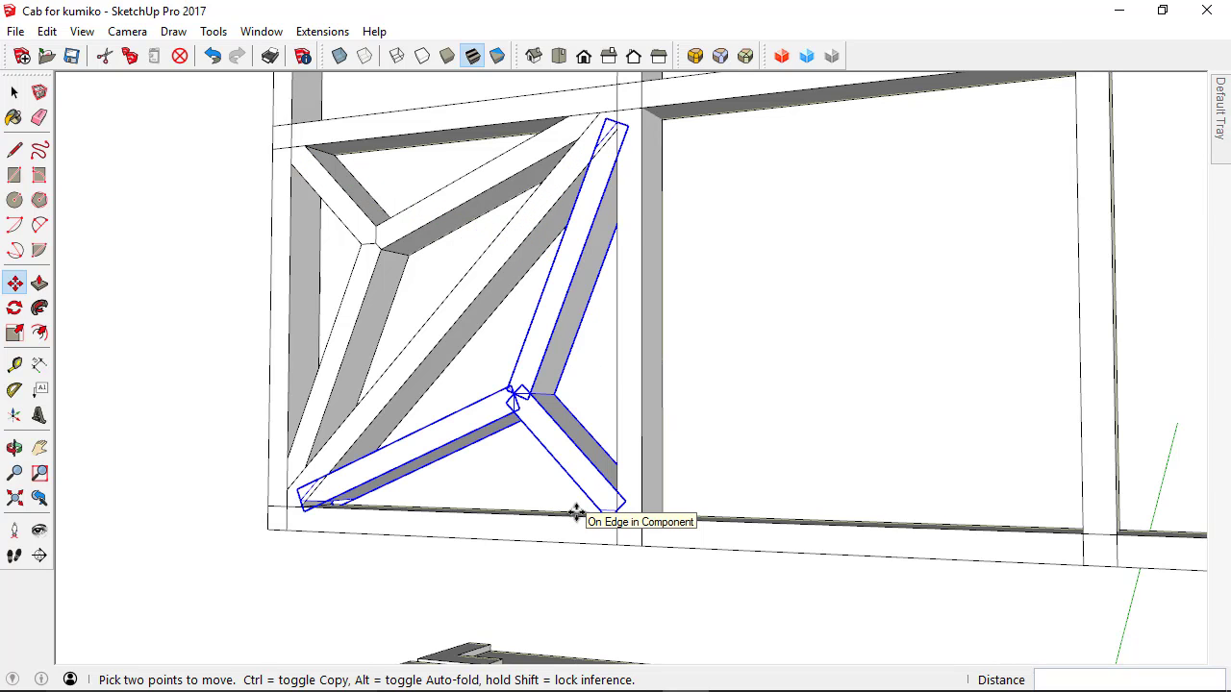
scroll(321, 511, "up", 5)
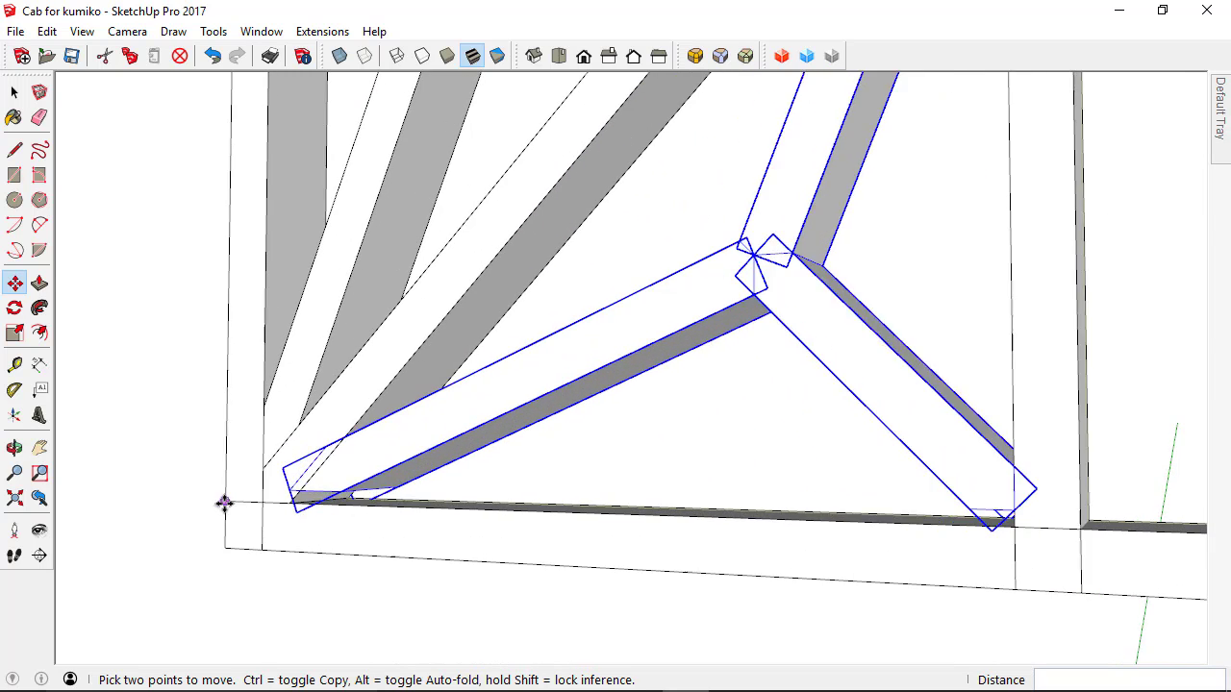
left_click(316, 484)
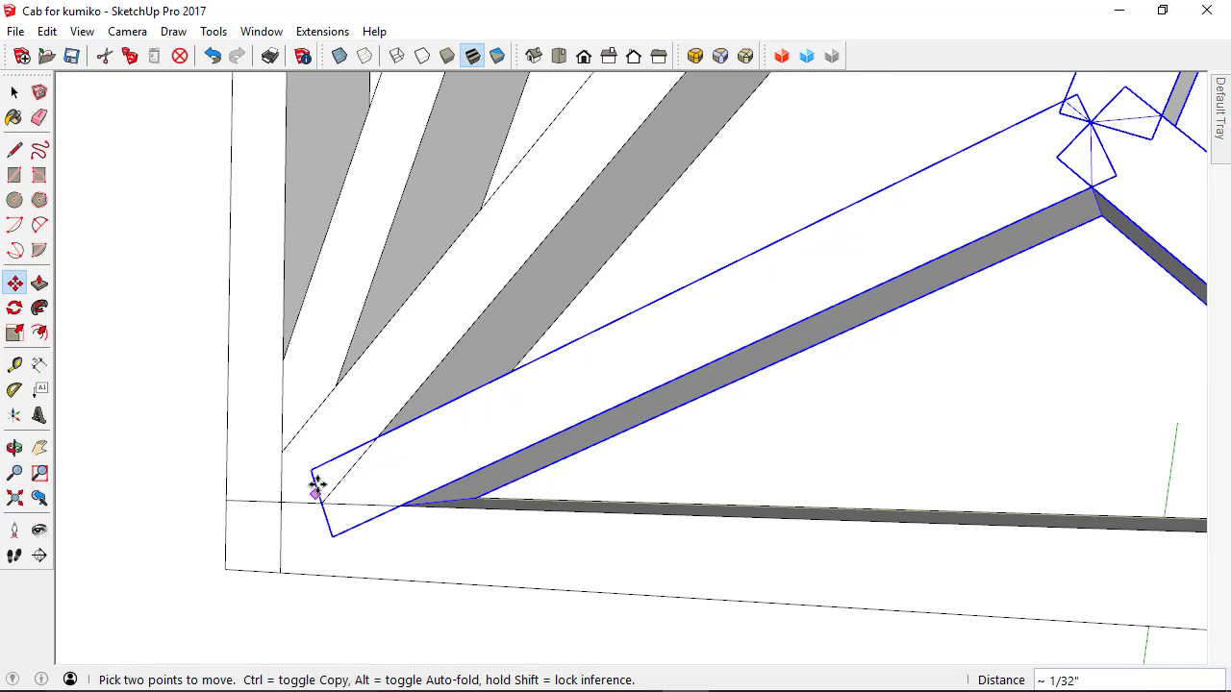
left_click(316, 484)
scroll(300, 536, "down", 5)
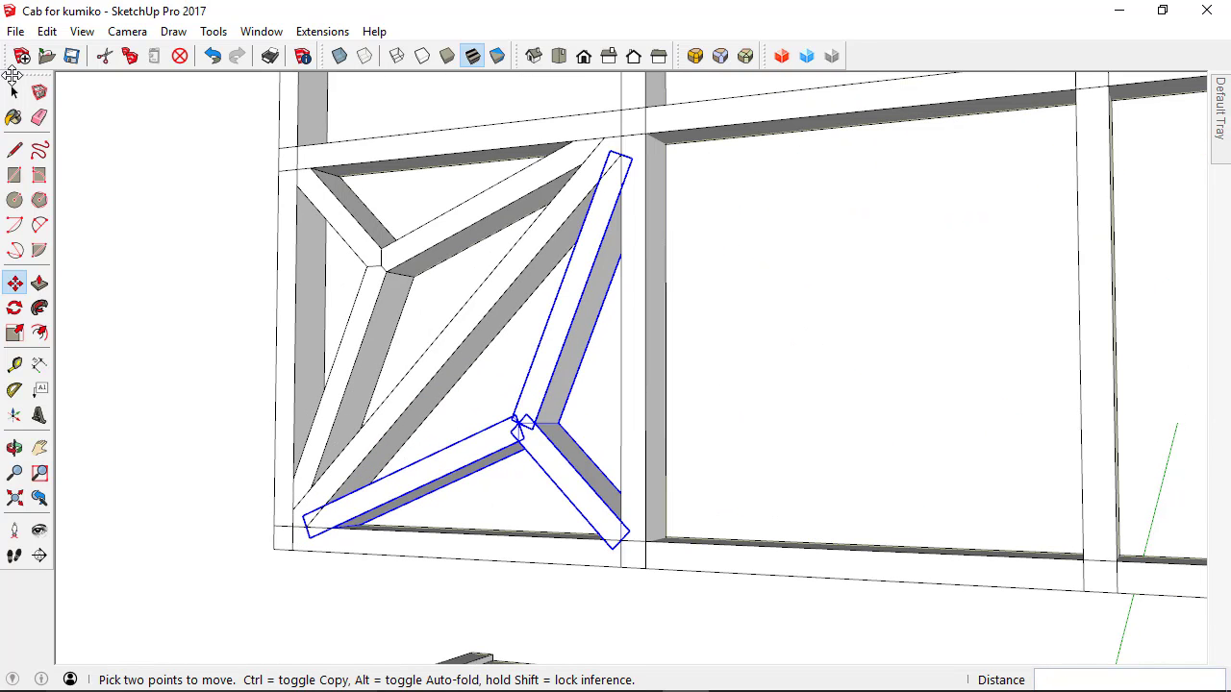
left_click(15, 92)
left_click(134, 236)
Step: Copy the first cell's complete strip infill into the cell directly above and mirror the copy left to right
middle_click_drag(201, 353, 389, 310)
scroll(393, 302, "down", 2)
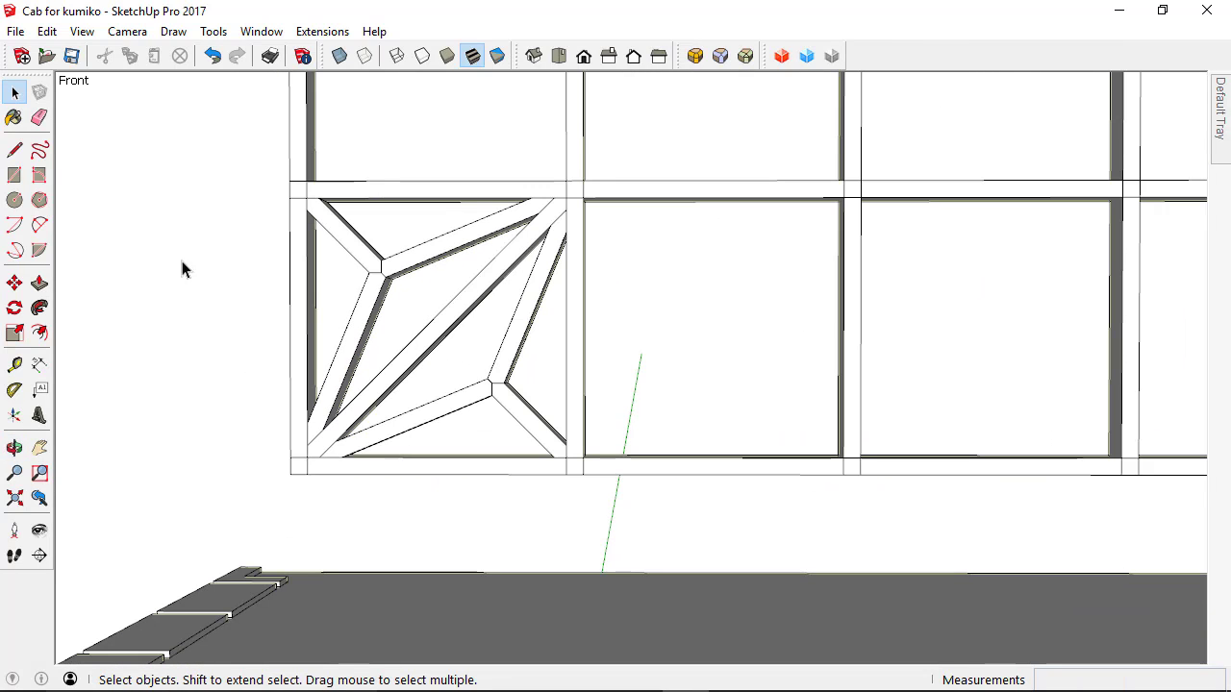
left_click_drag(222, 160, 660, 489)
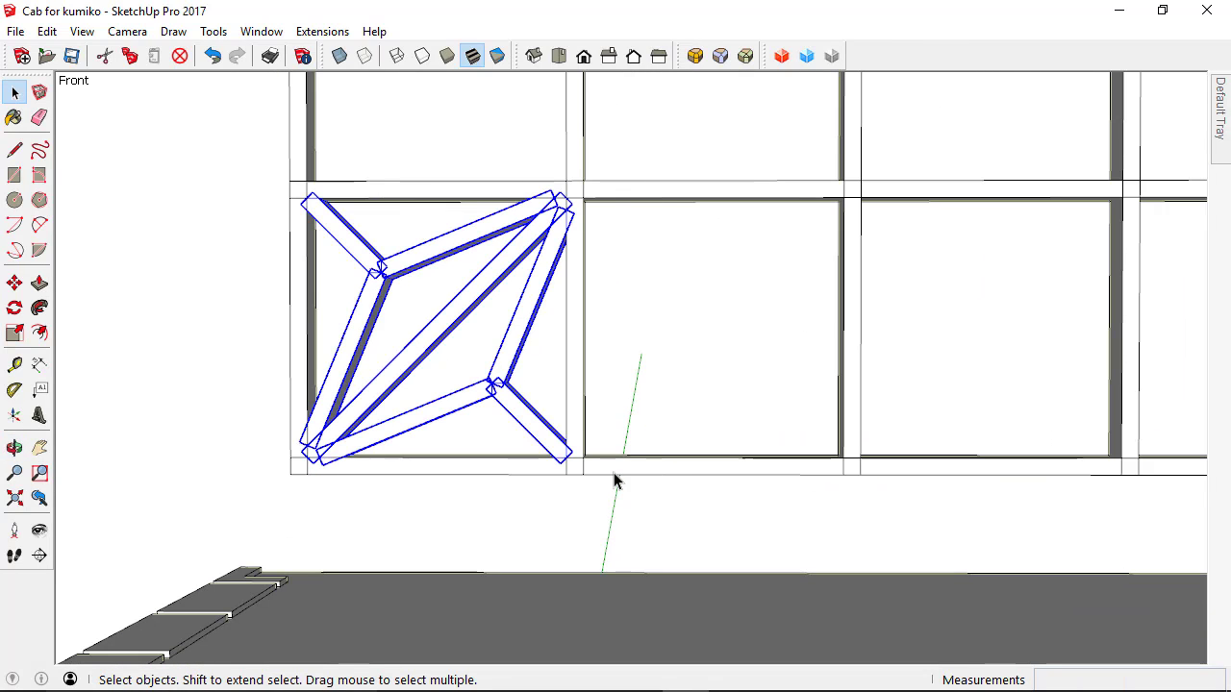
middle_click_drag(321, 389, 357, 417)
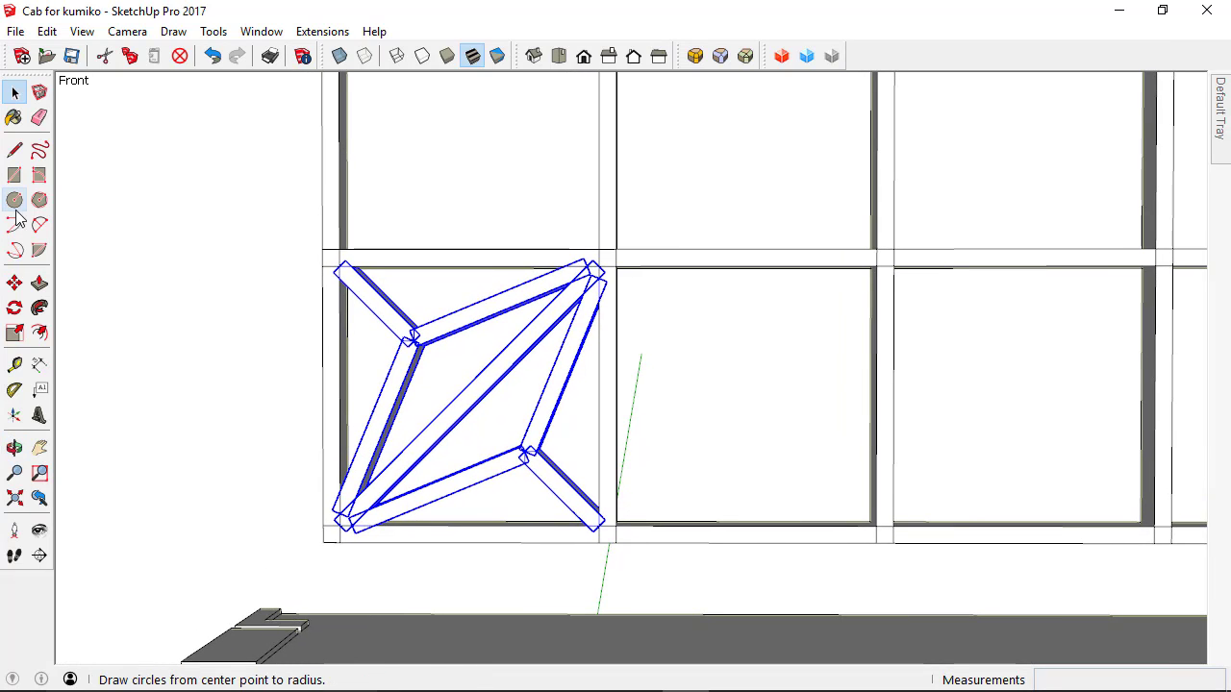
left_click(14, 283)
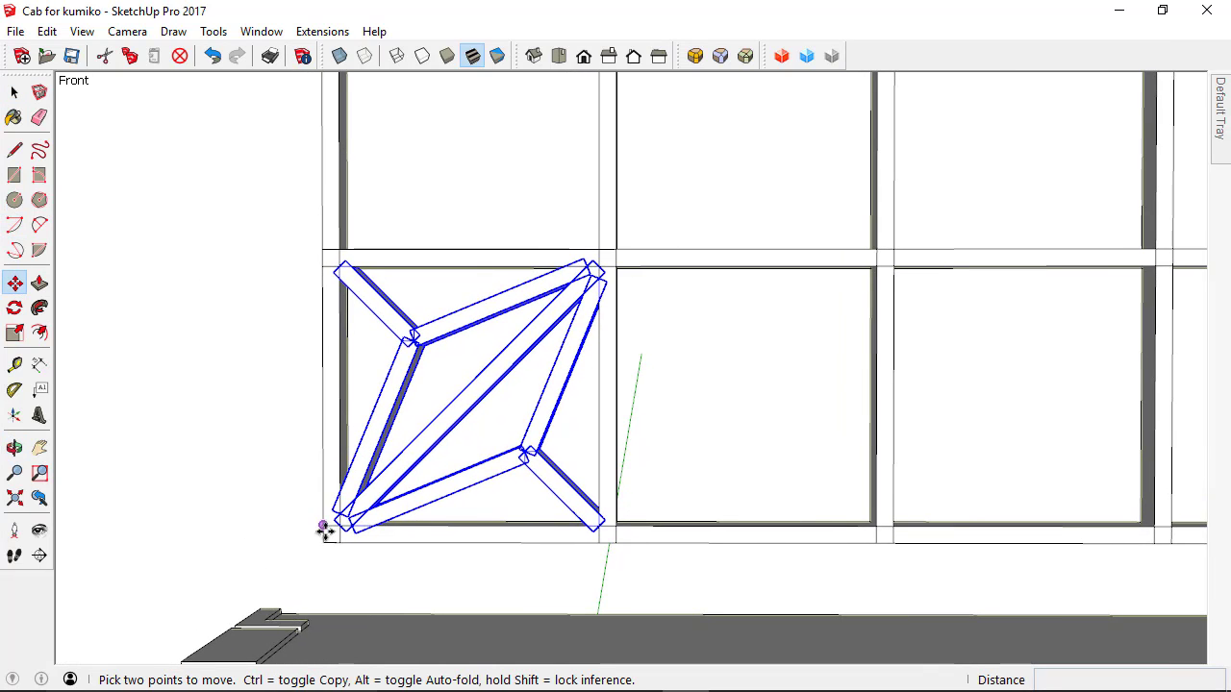
scroll(332, 528, "up", 3)
scroll(332, 529, "up", 1)
key("ctrl")
left_click(360, 518)
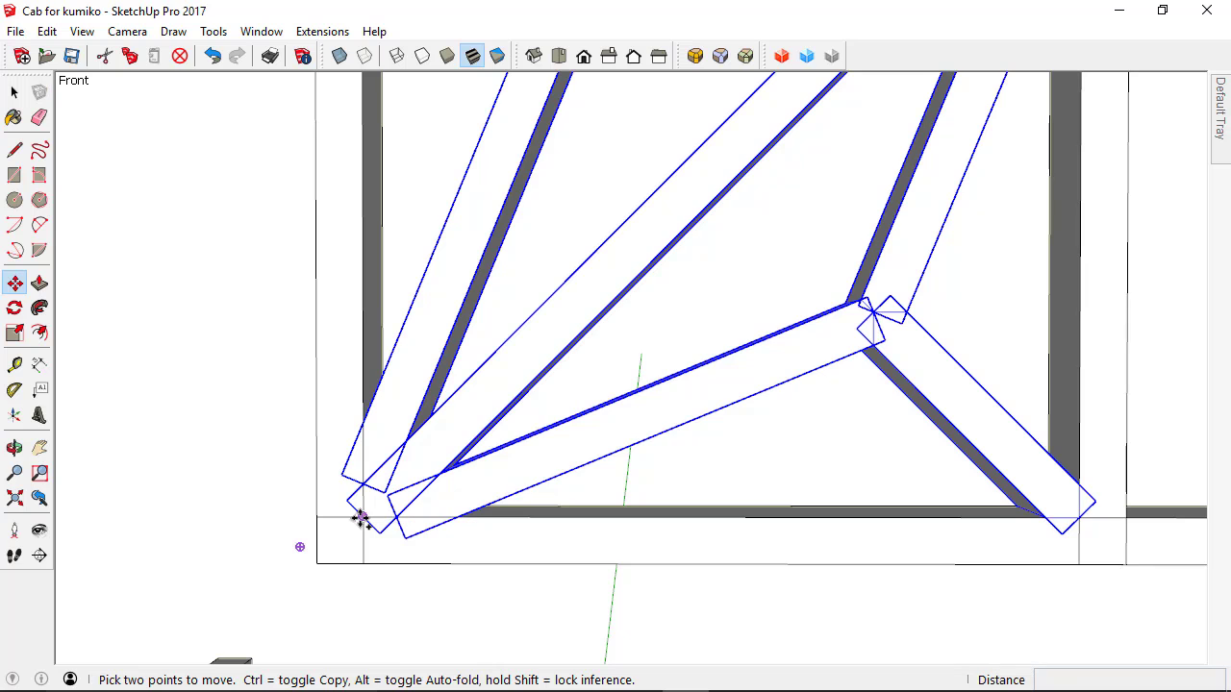
scroll(369, 466, "down", 4)
scroll(366, 481, "down", 3)
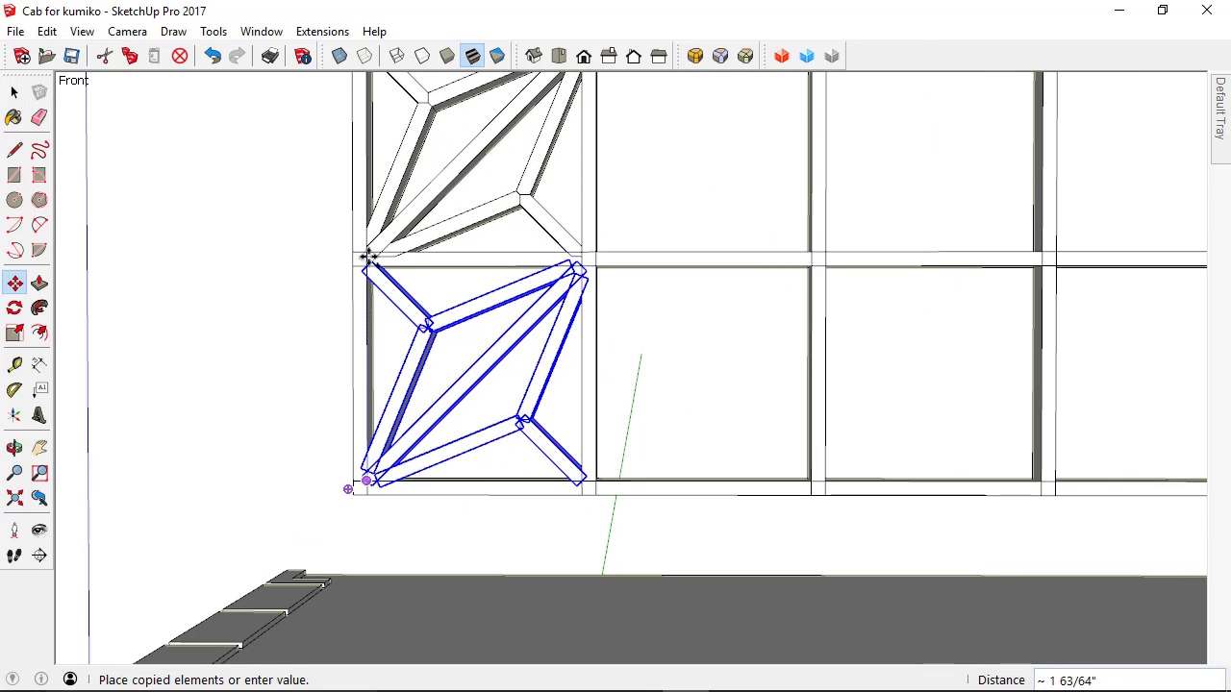
left_click(369, 255)
scroll(439, 439, "down", 2)
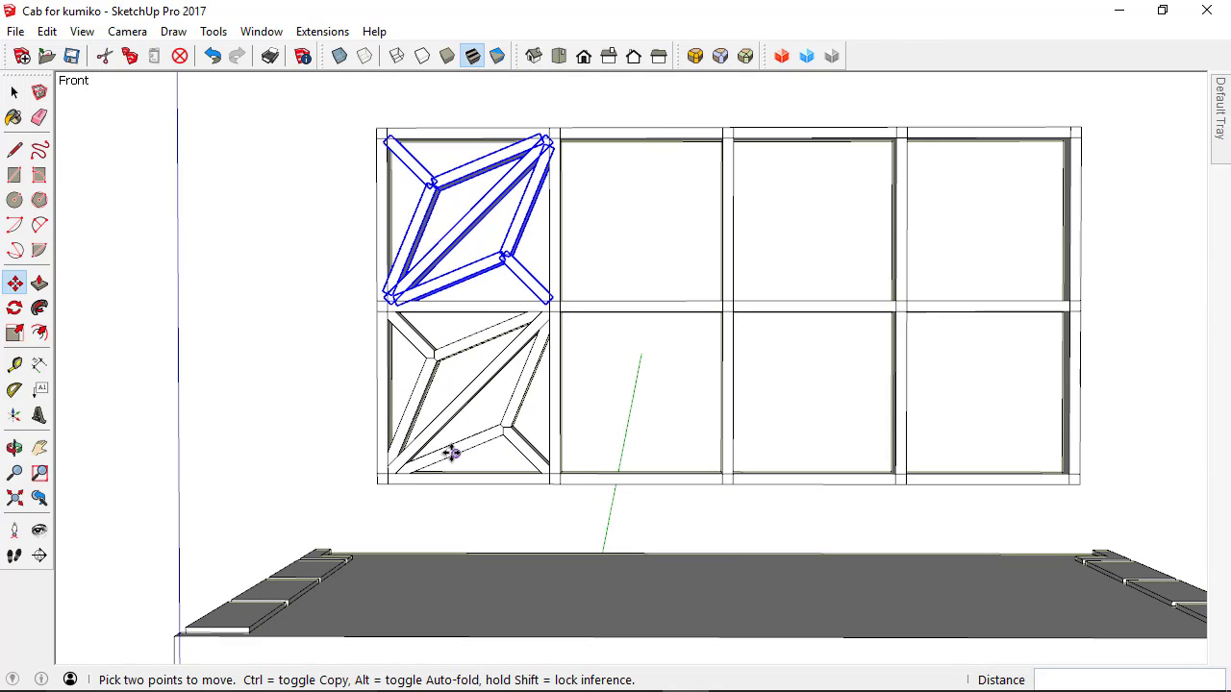
key("shift+r")
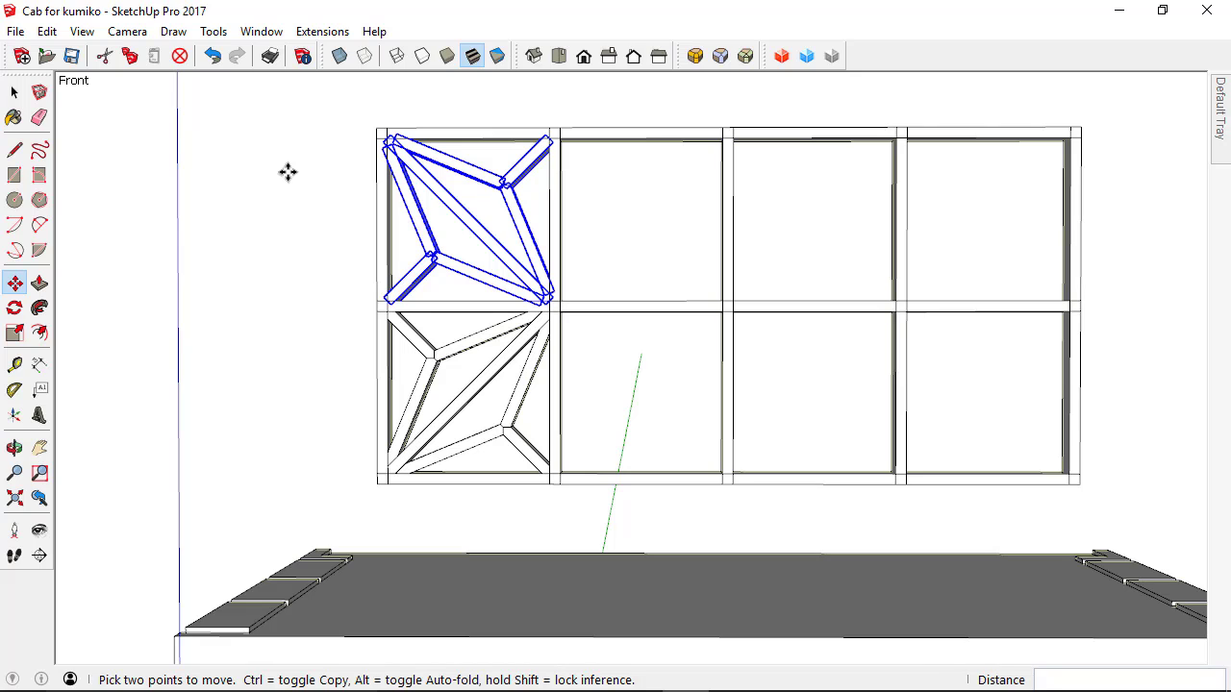
Step: Copy both filled cells' strips 2 1/32" into the adjacent column and mirror the copies left to right
key("space")
left_click_drag(330, 282, 570, 503, "shift")
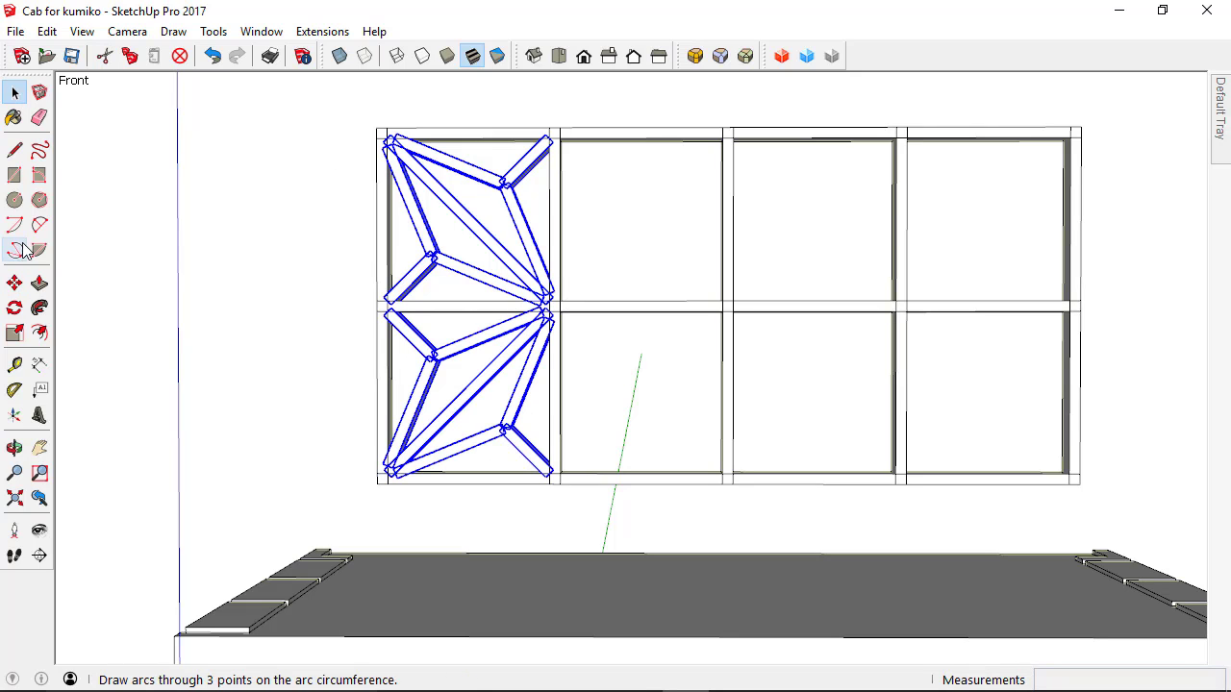
left_click(14, 285)
scroll(549, 500, "up", 2)
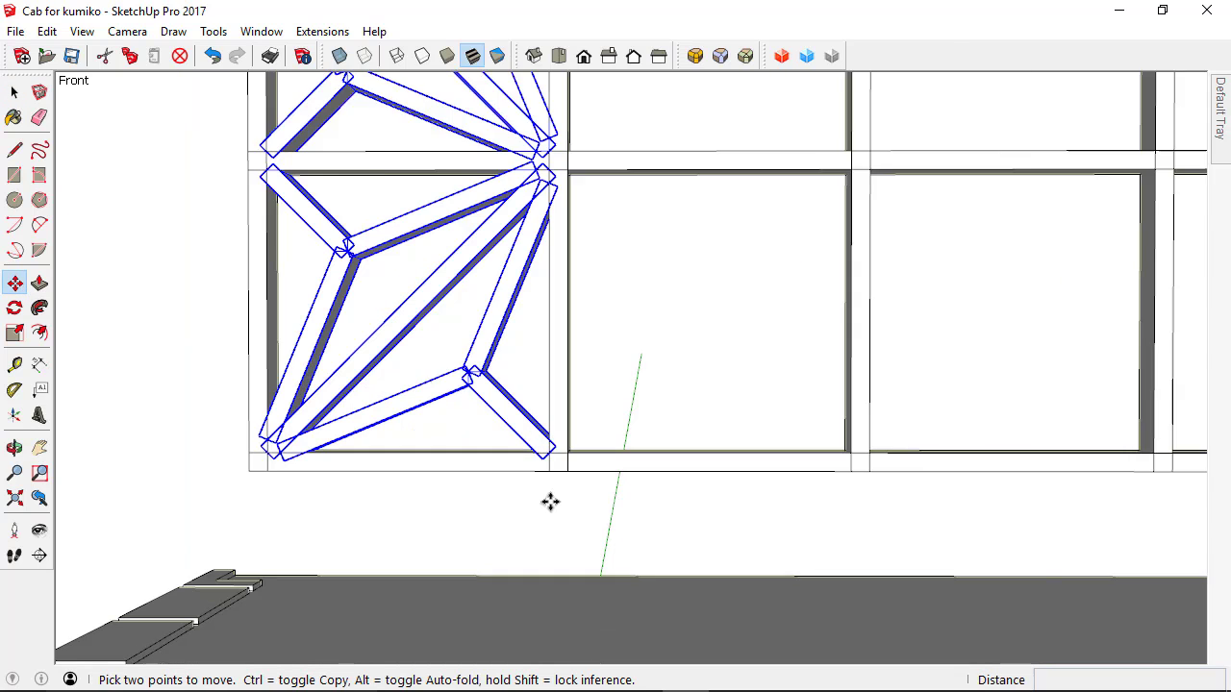
scroll(294, 446, "up", 4)
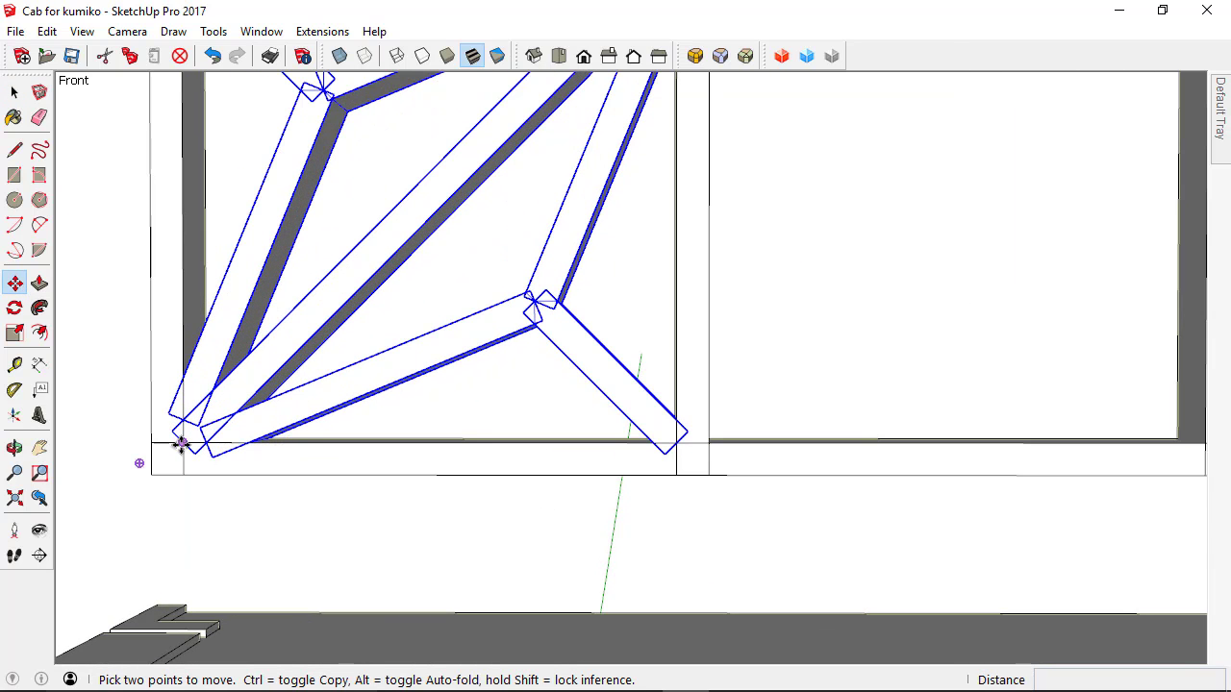
left_click(181, 443)
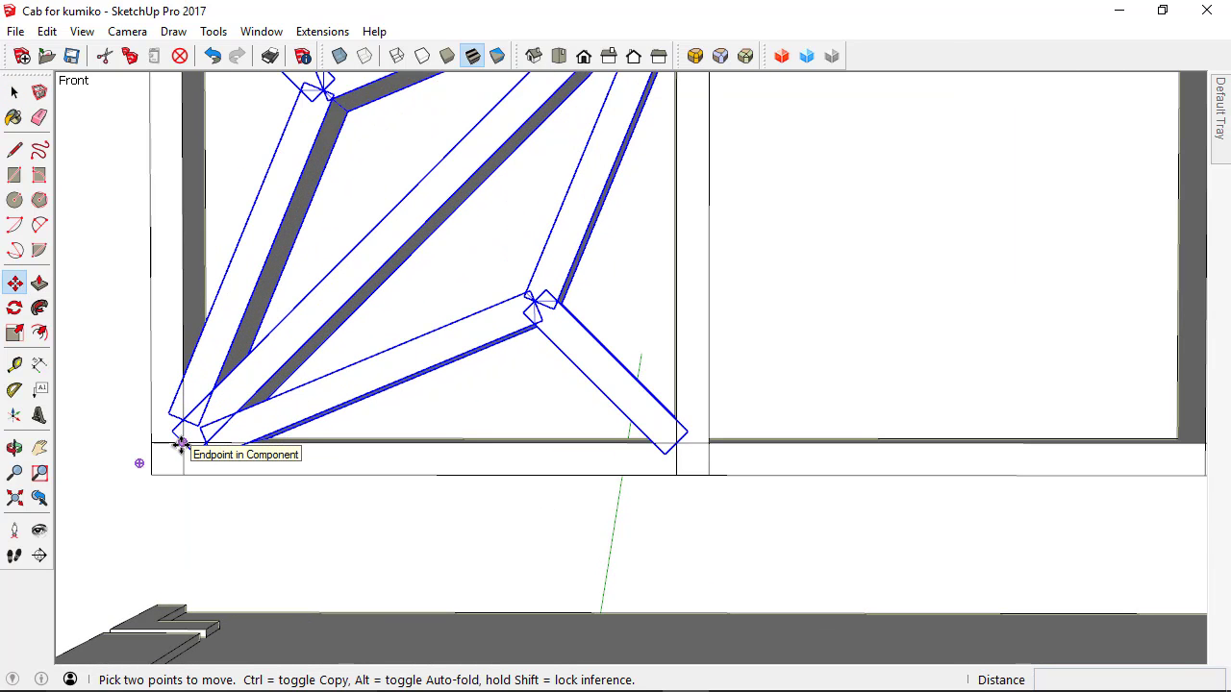
key("ctrl")
left_click(709, 446)
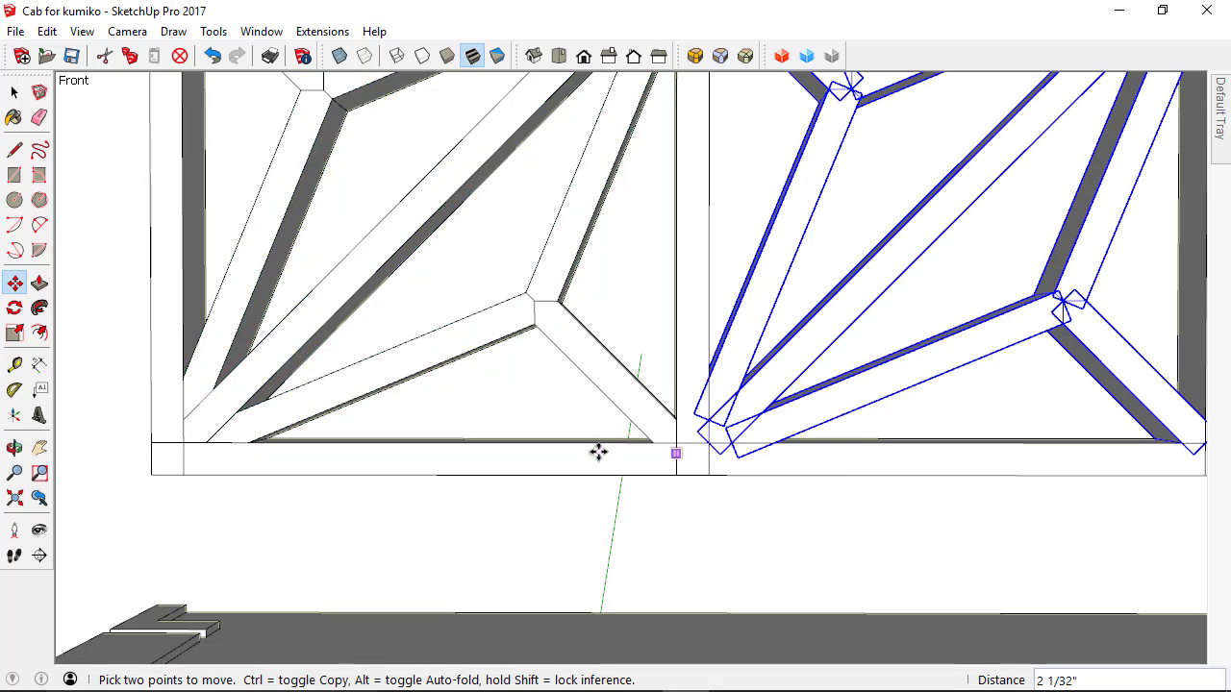
scroll(596, 452, "down", 5)
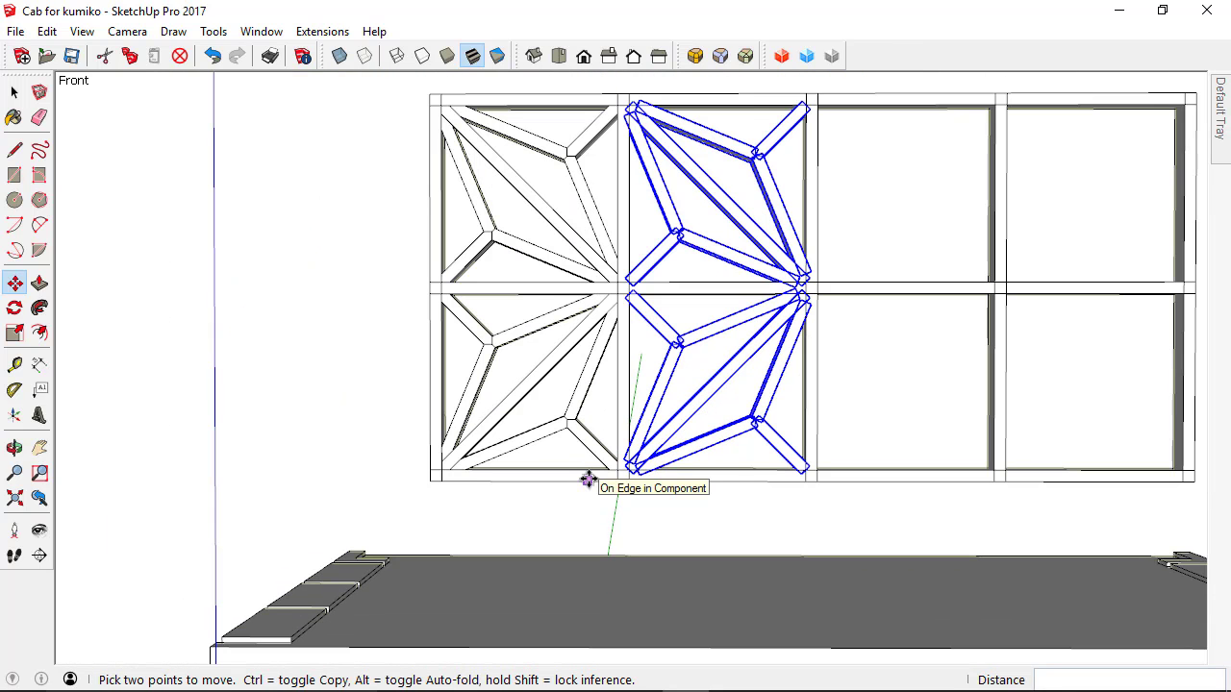
key("alt+r")
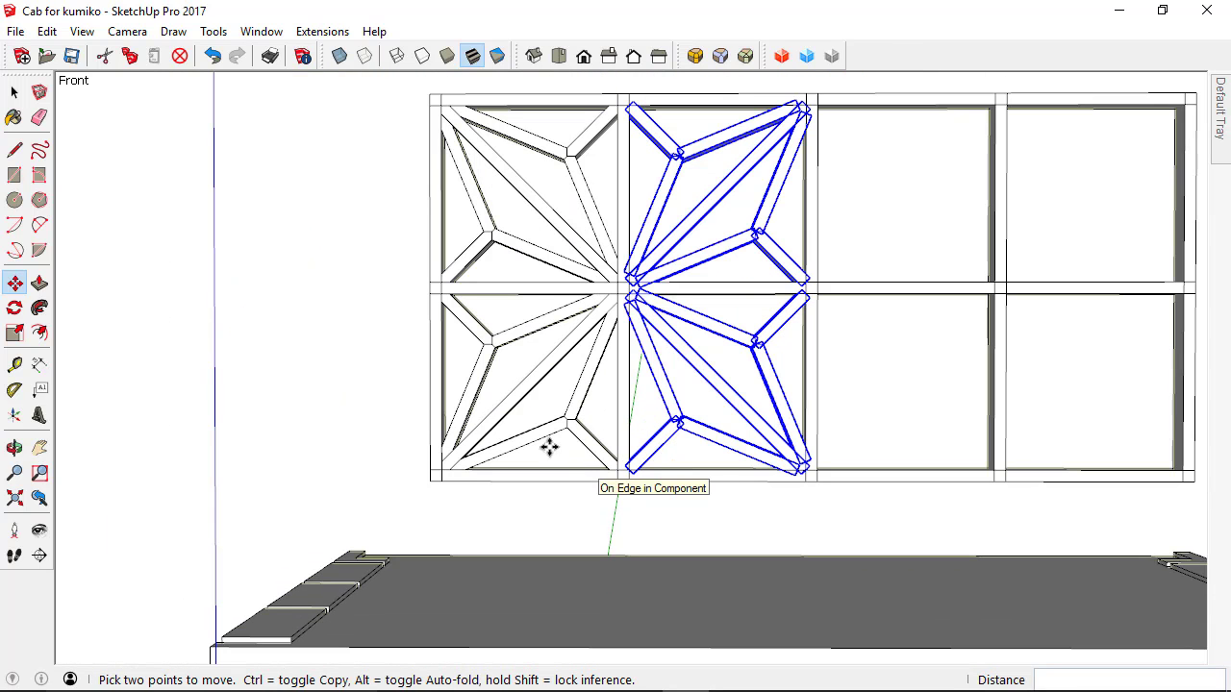
Step: Copy the four filled cells' strips, without the vertical bars, about 4 3/64" sideways into the two empty columns
key("space")
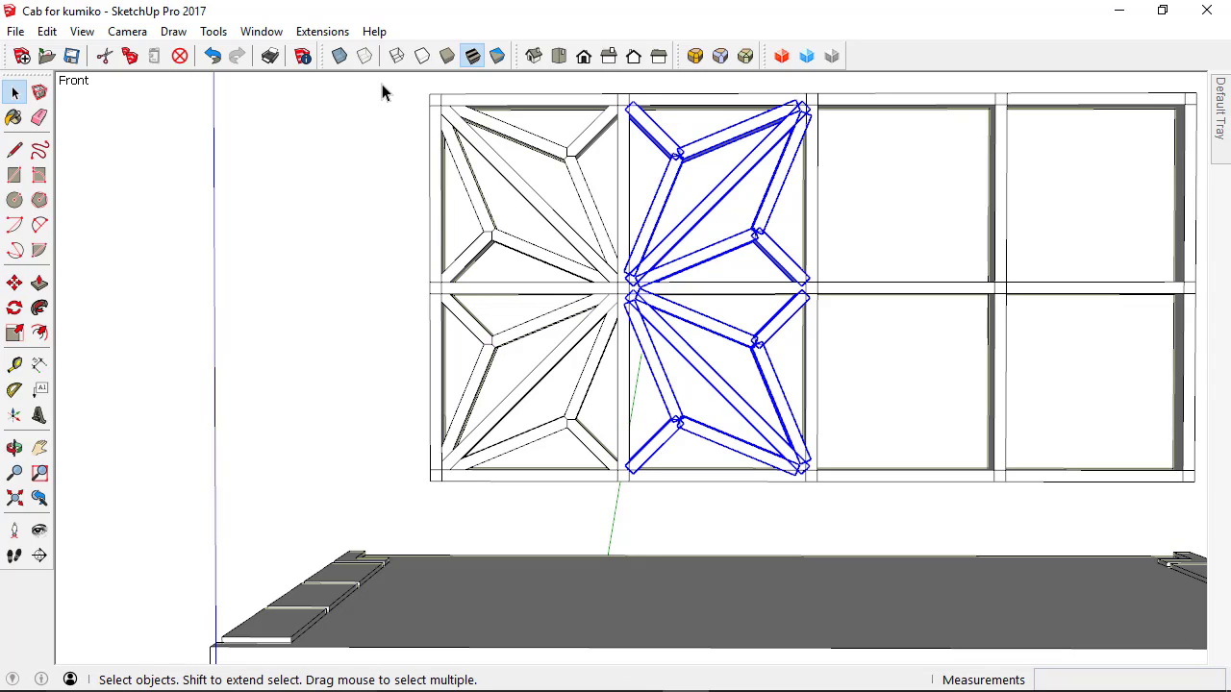
left_click_drag(468, 185, 857, 512)
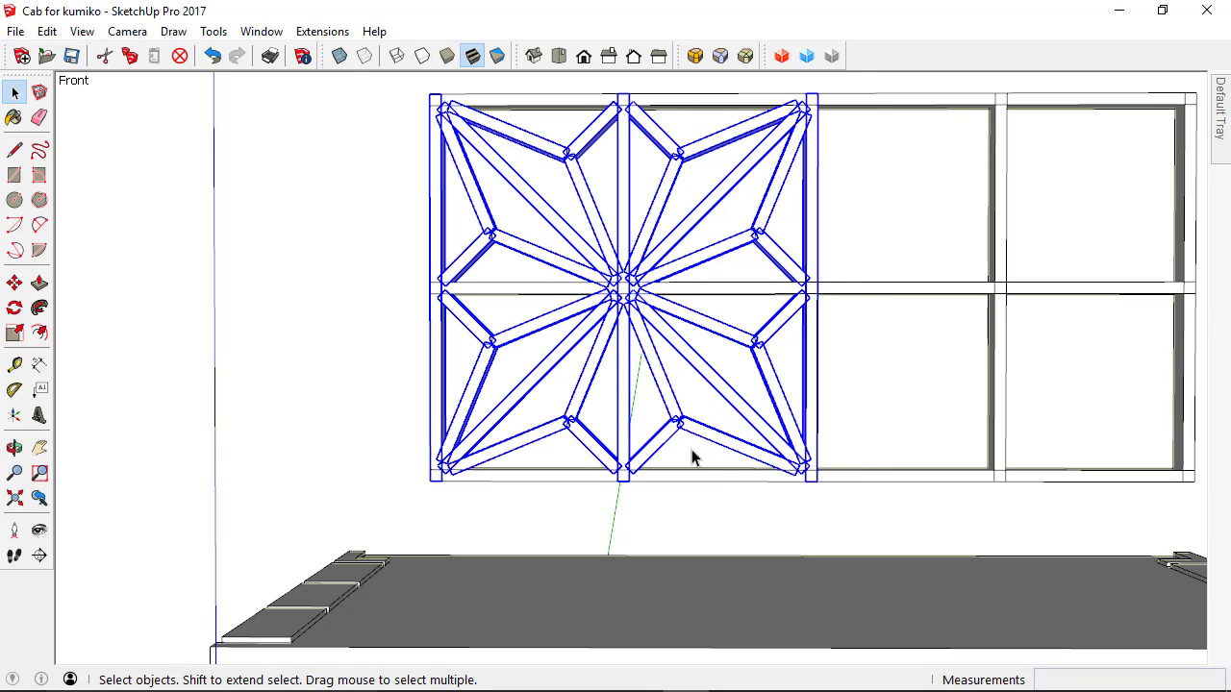
left_click(621, 408, "shift")
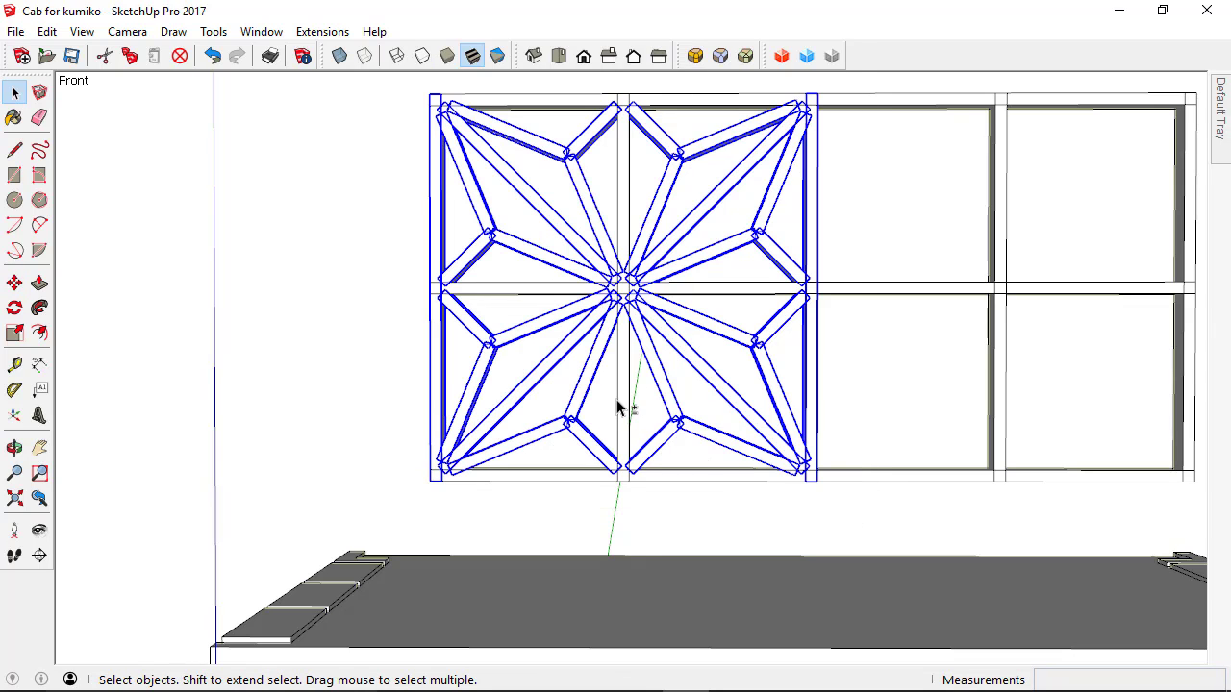
left_click(436, 397, "shift")
left_click(810, 412, "shift")
scroll(501, 344, "down", 3)
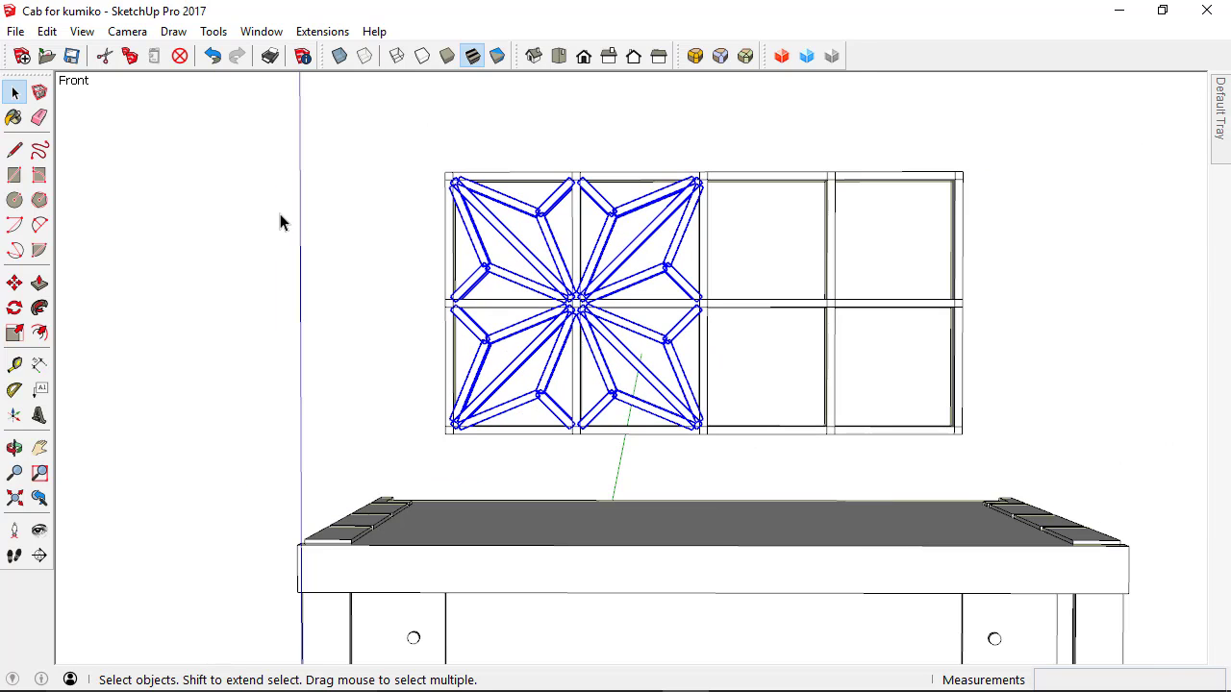
left_click(14, 283)
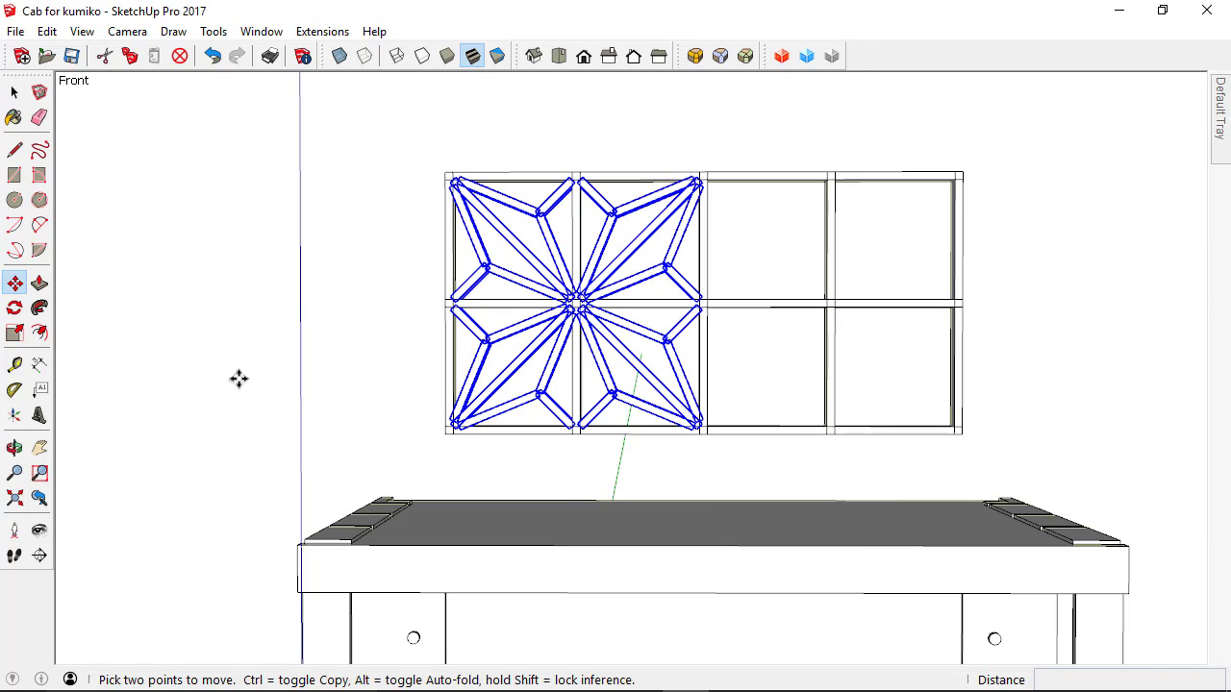
scroll(461, 428, "up", 5)
scroll(465, 431, "up", 2)
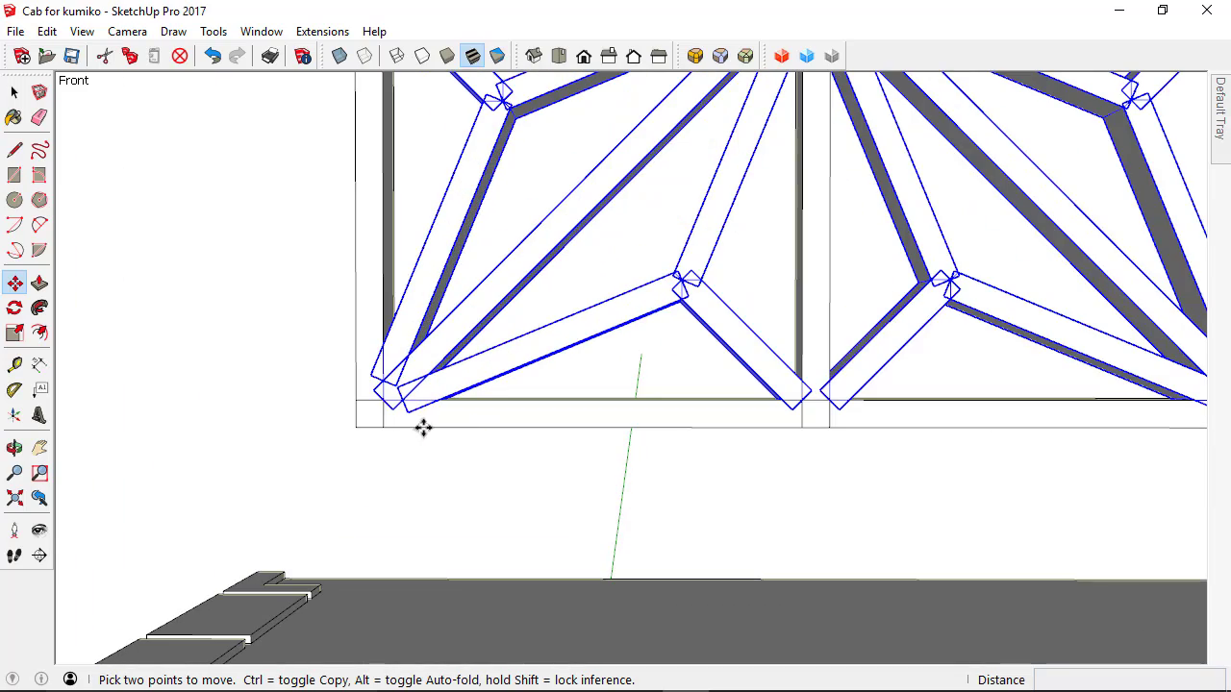
key("ctrl")
left_click(382, 402)
middle_click_drag(847, 407, 267, 384)
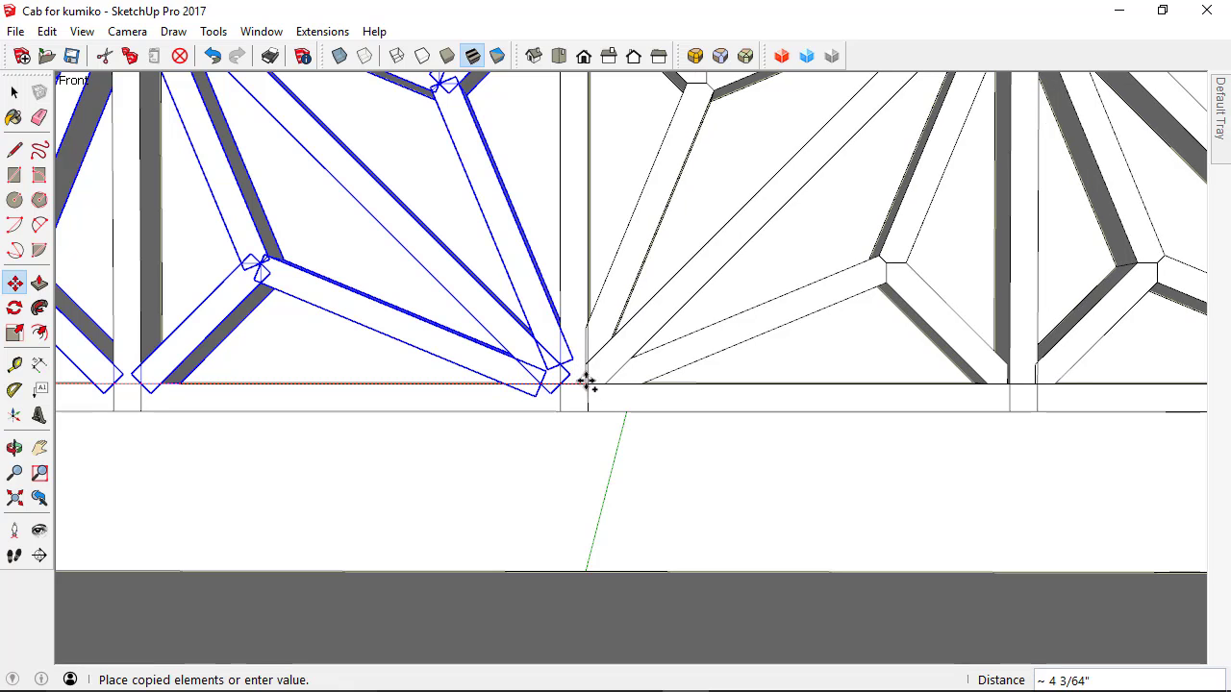
scroll(584, 386, "up", 3)
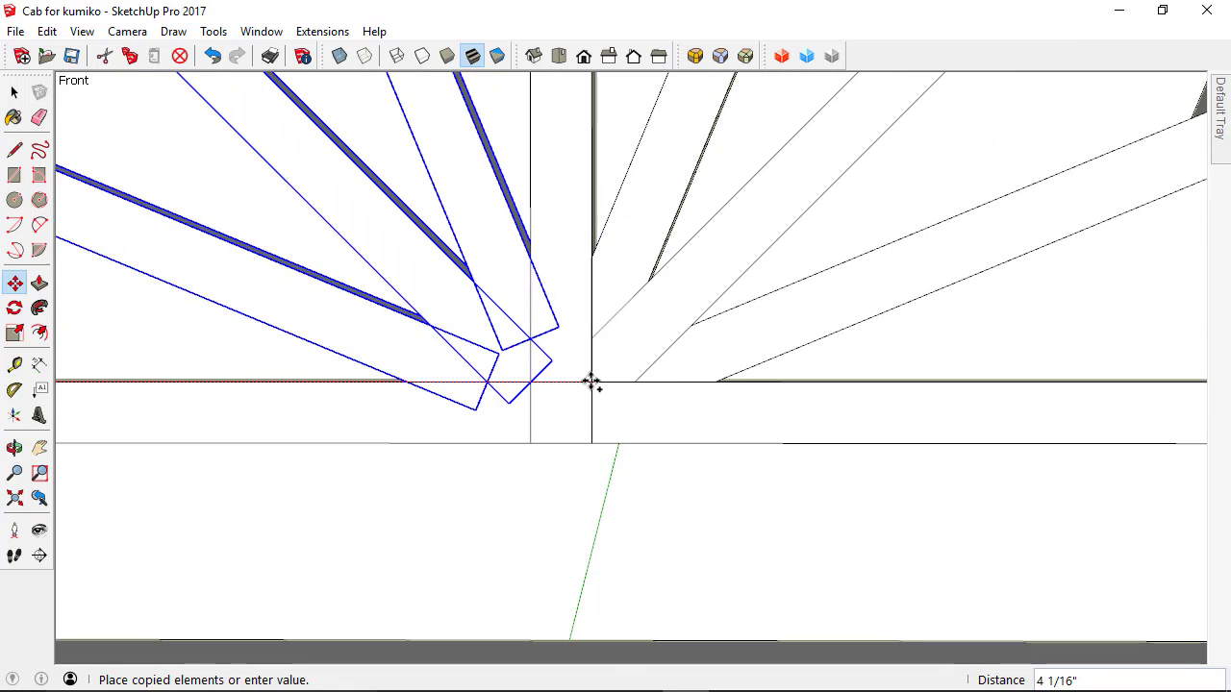
scroll(592, 383, "up", 2)
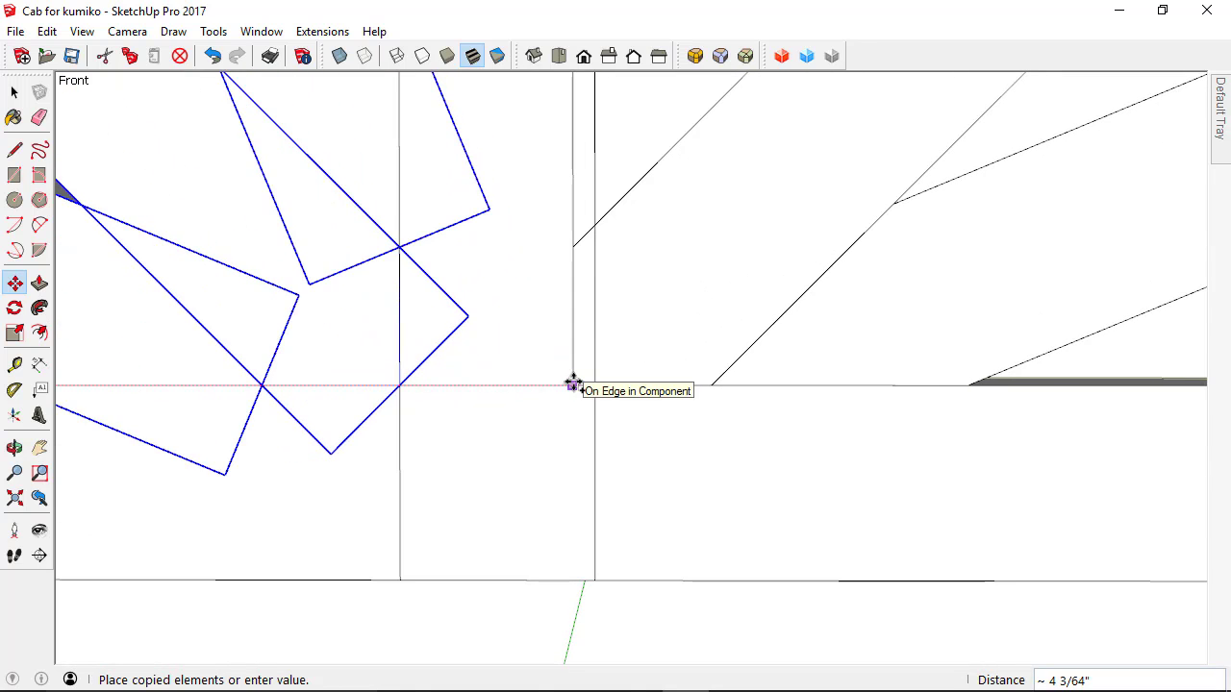
Step: Shift the copied strips about 1/64" to align them with the middle vertical bar's edge, and clear the selection
key("Escape")
left_click(573, 387)
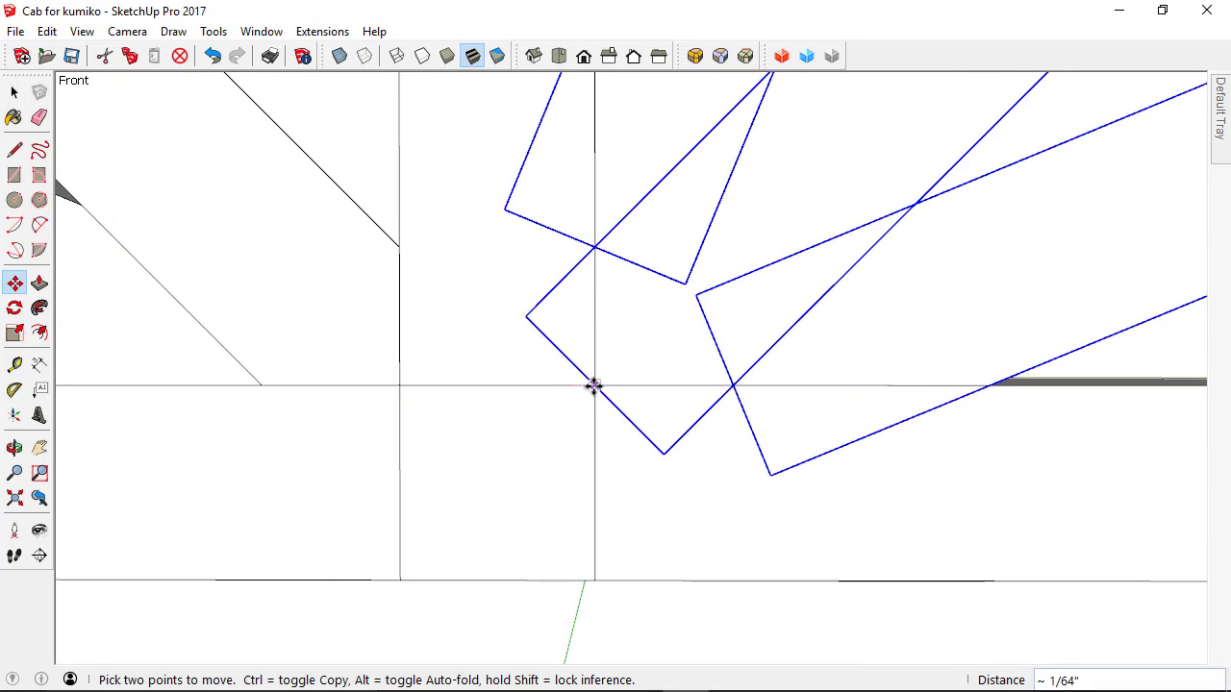
scroll(581, 391, "down", 8)
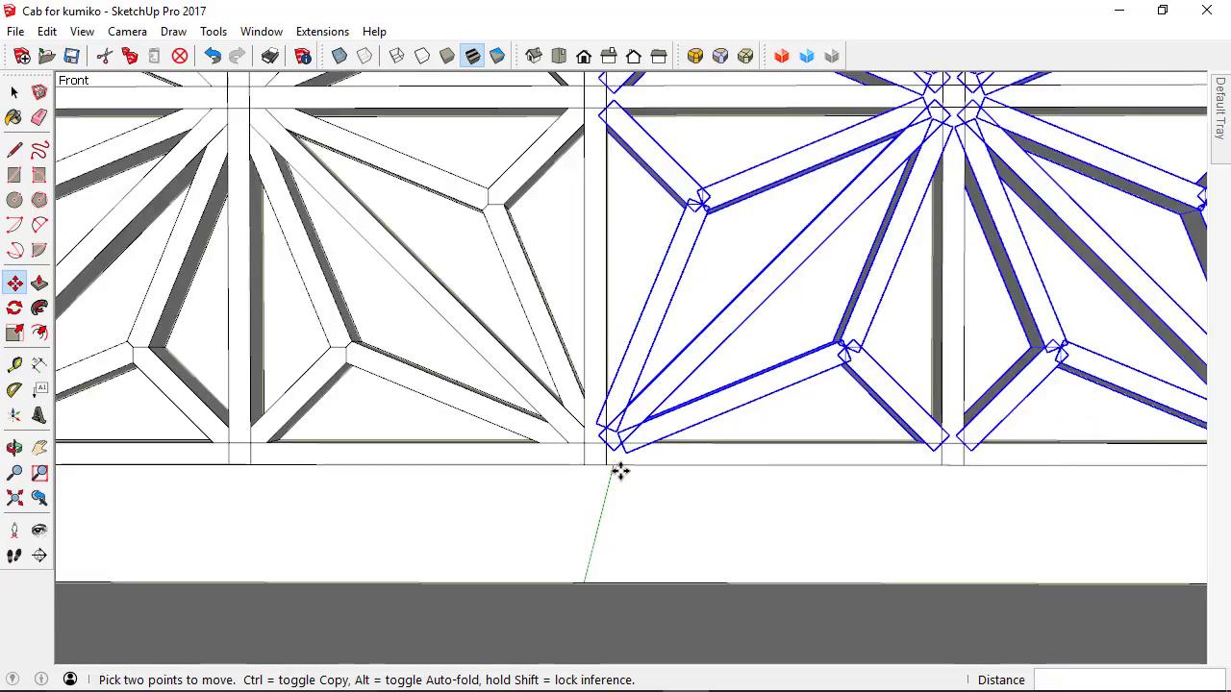
key("space")
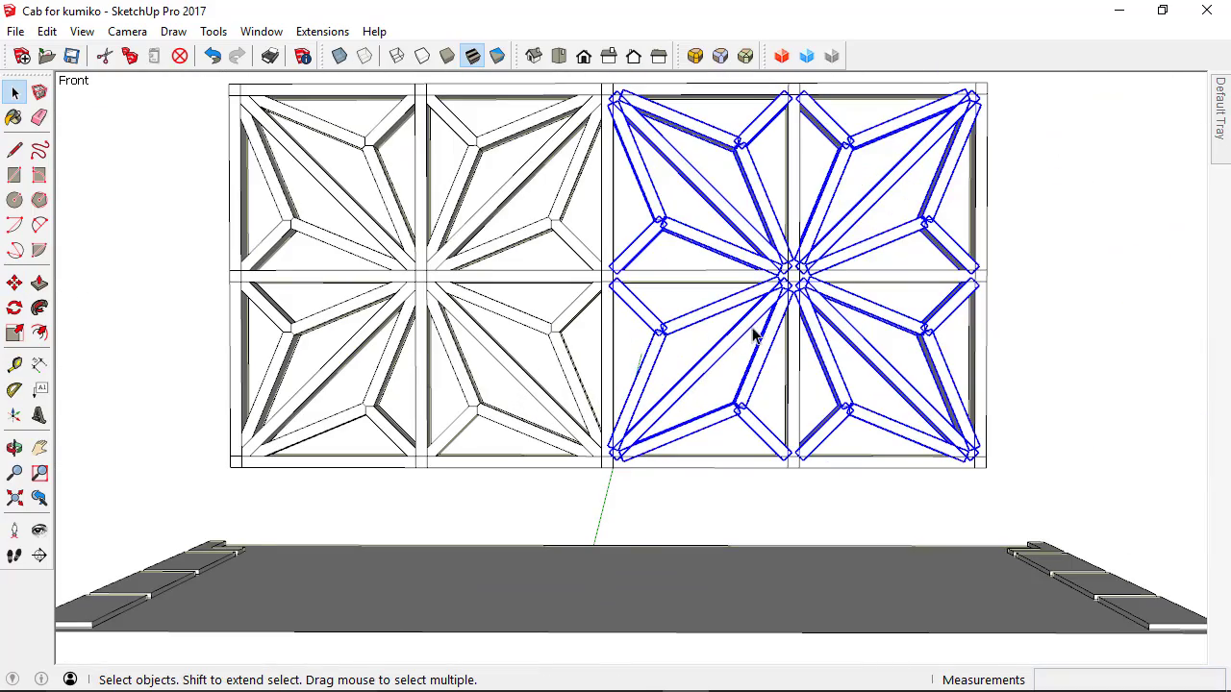
left_click(188, 240)
Step: Open the top horizontal bar for editing and draw a 1/8" by 1/8" square on its front face at the left end
middle_click_drag(187, 253, 248, 426)
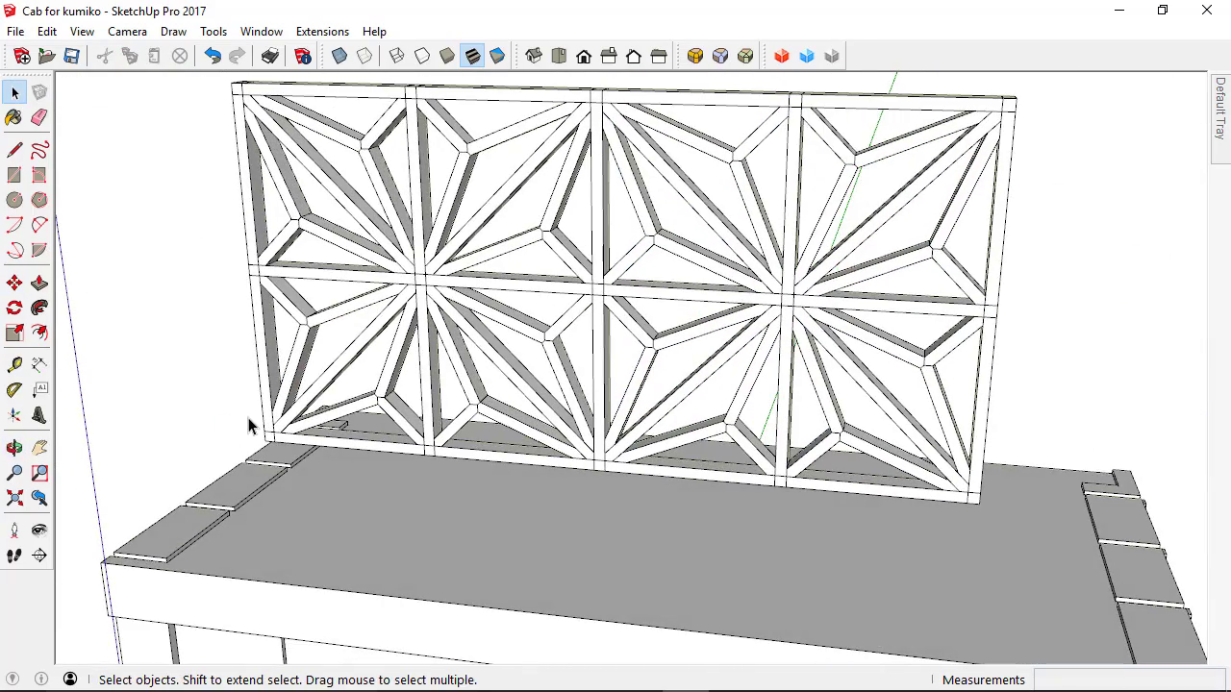
middle_click_drag(233, 340, 601, 418)
scroll(438, 208, "up", 3)
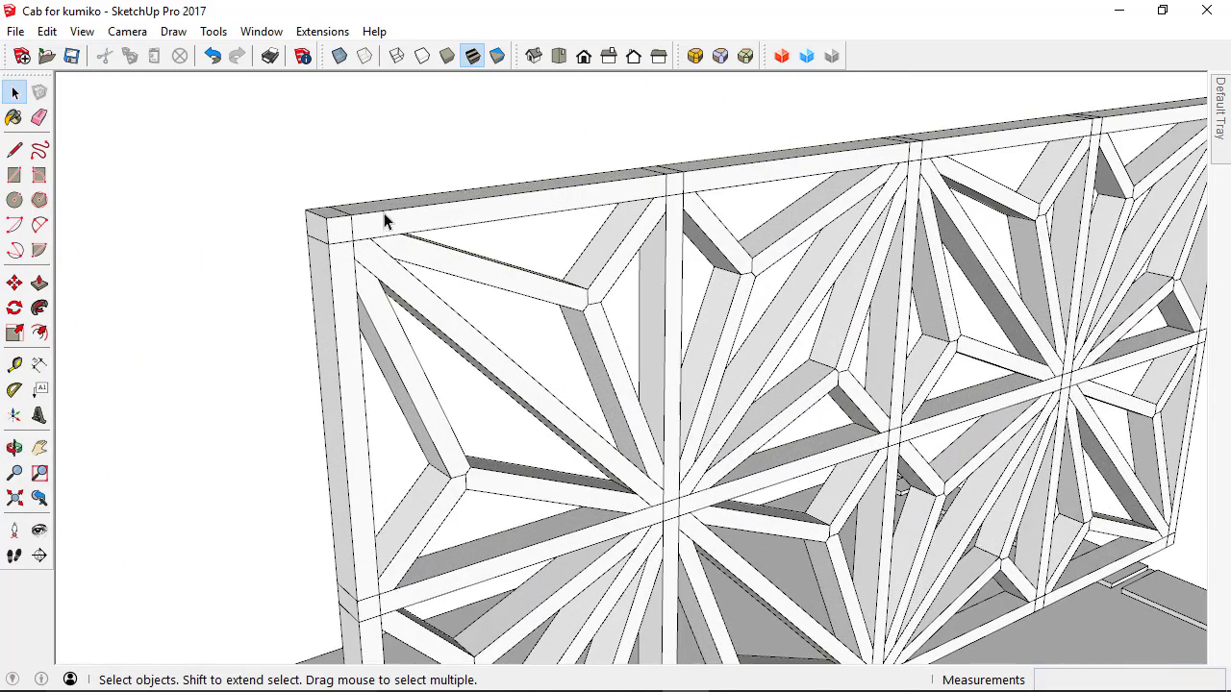
left_click(374, 231)
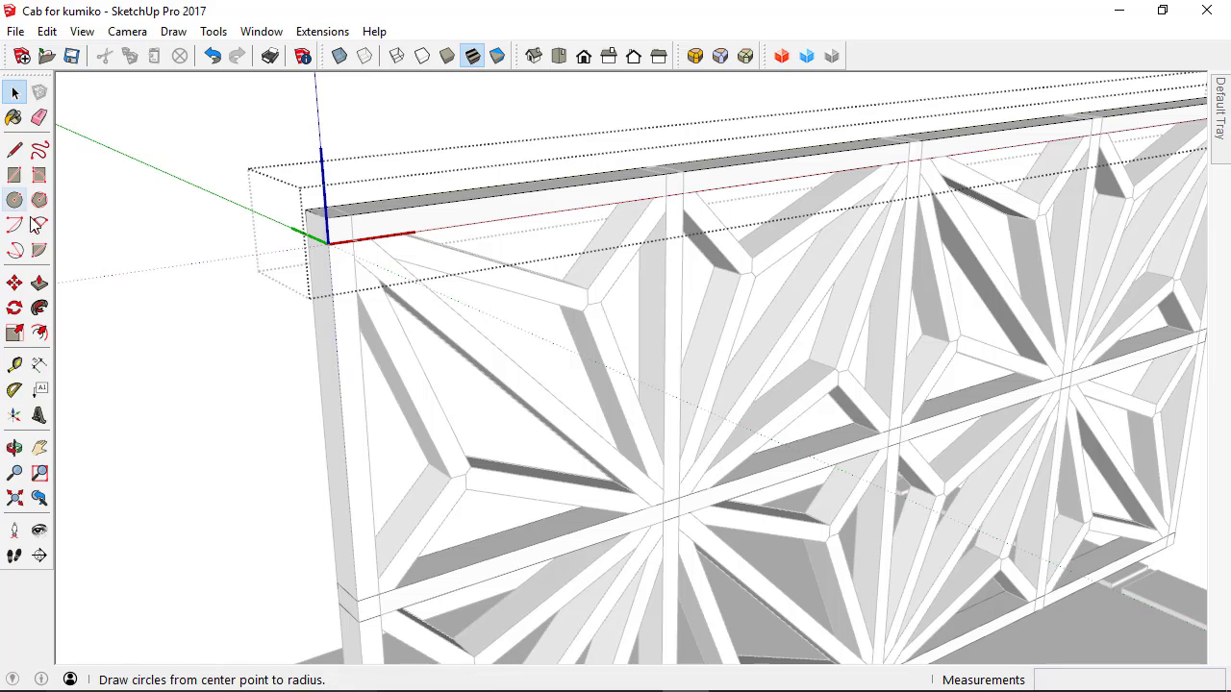
left_click(14, 176)
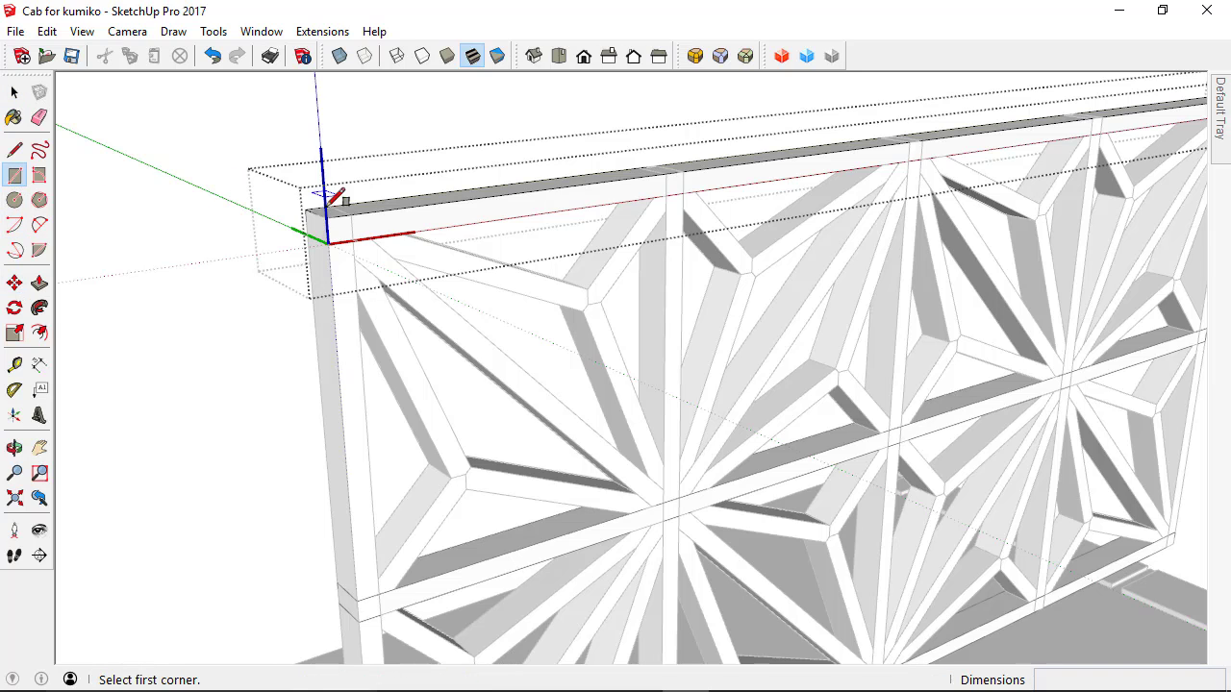
left_click(327, 217)
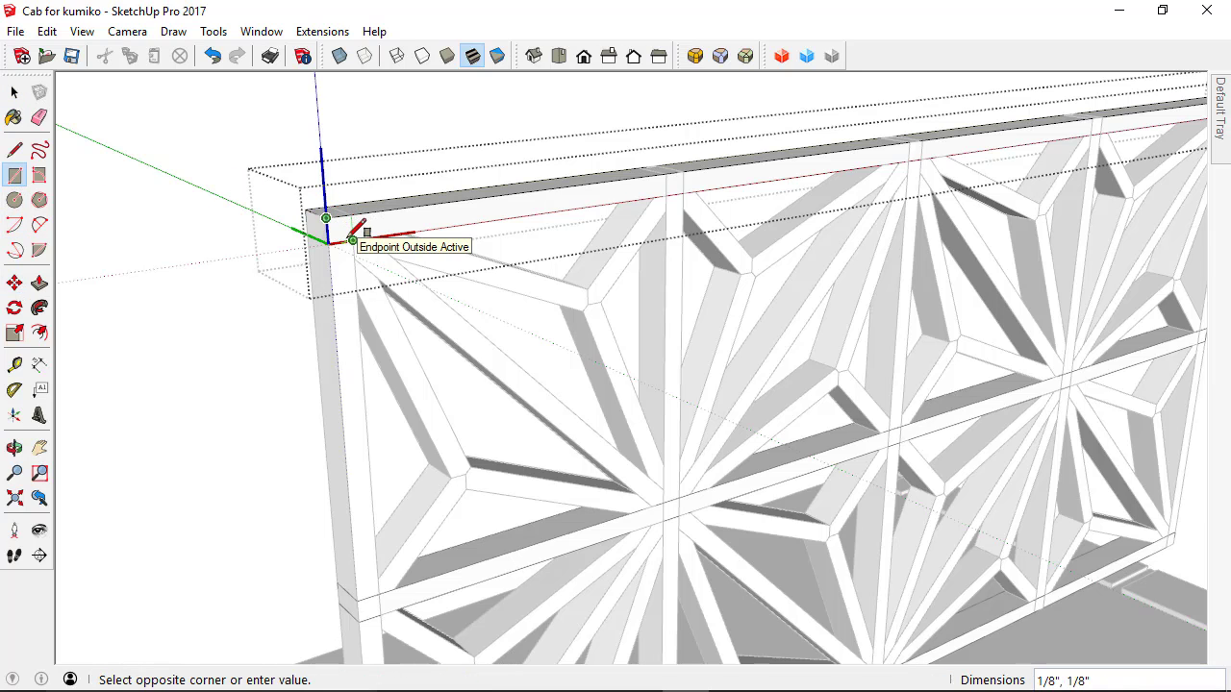
left_click(348, 235)
key("space")
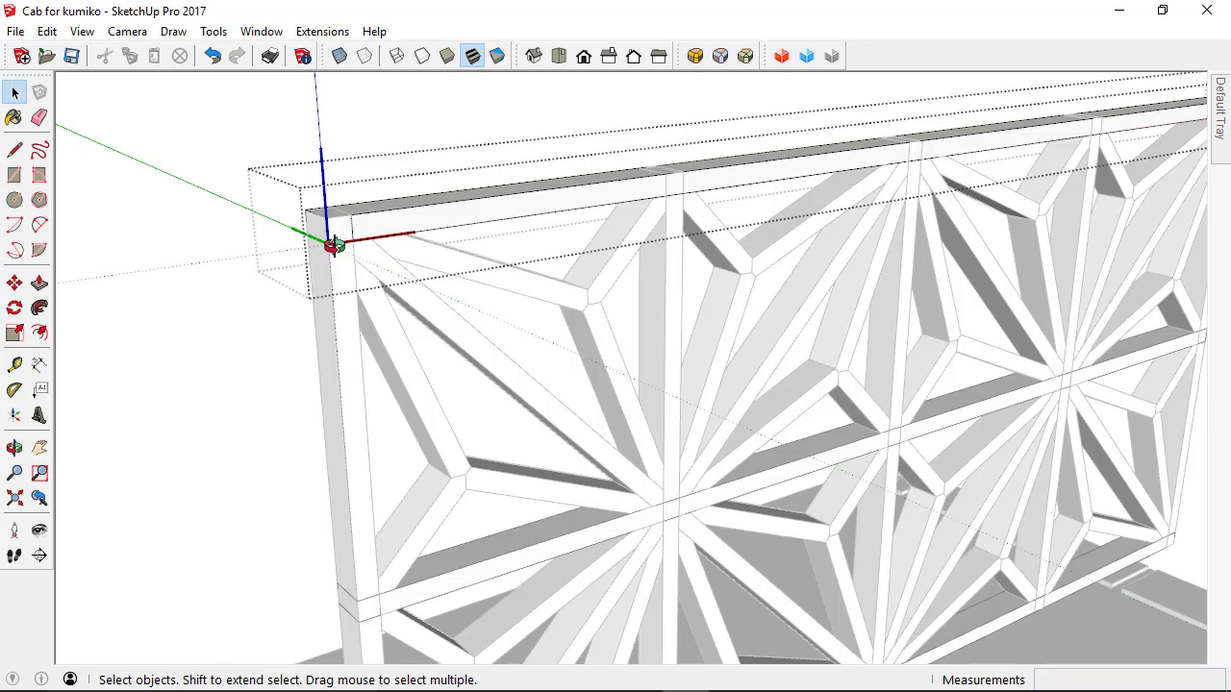
Step: Copy the square along the top bar to the next vertical bar's crossing and repeat the copy with *4
scroll(334, 245, "down", 3)
middle_click_drag(334, 245, 536, 241)
scroll(519, 231, "up", 5)
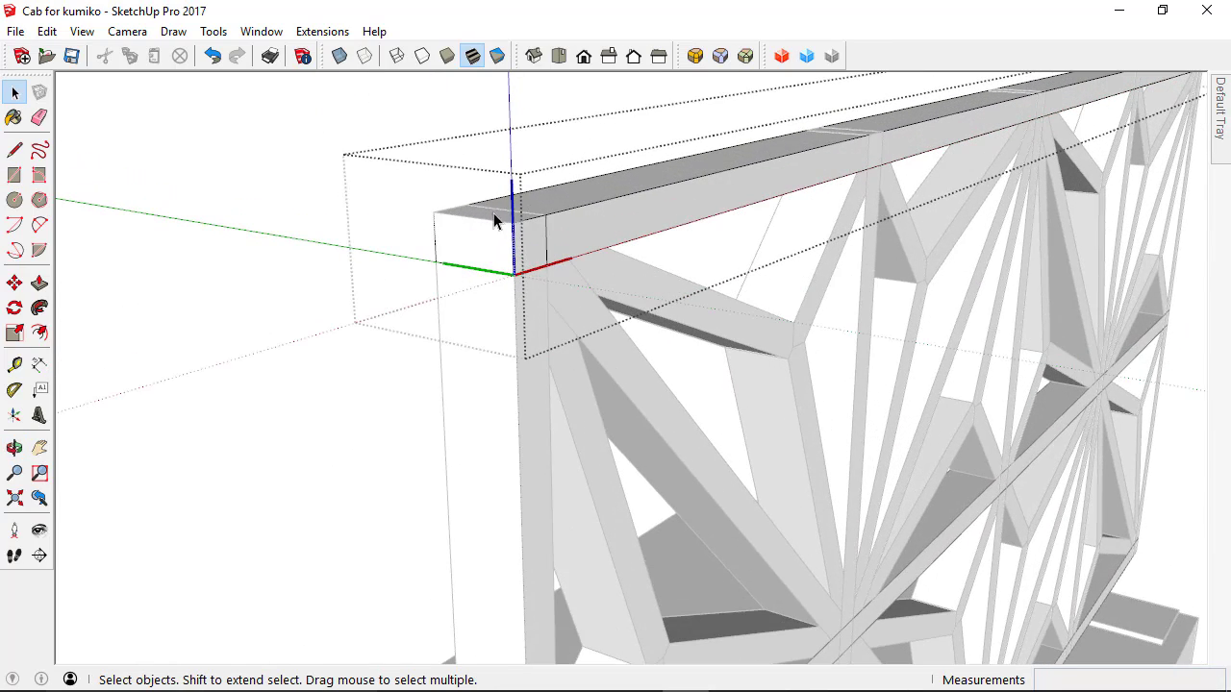
left_click(558, 284)
middle_click_drag(625, 247, 329, 379)
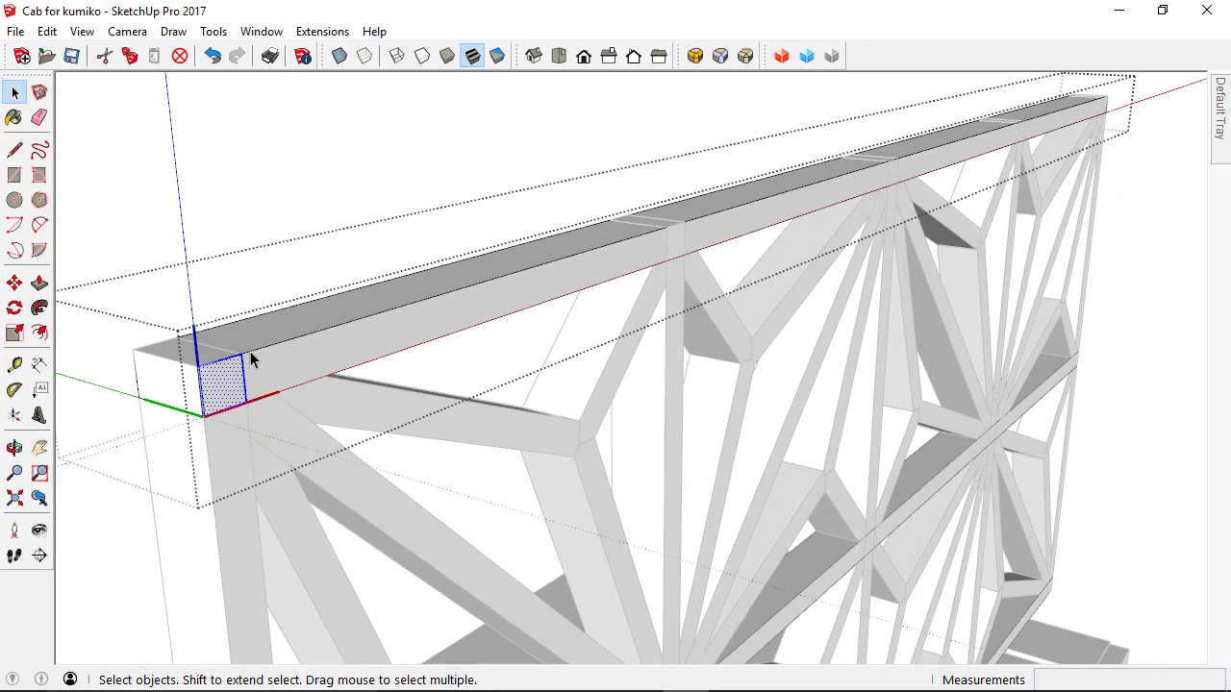
left_click(14, 283)
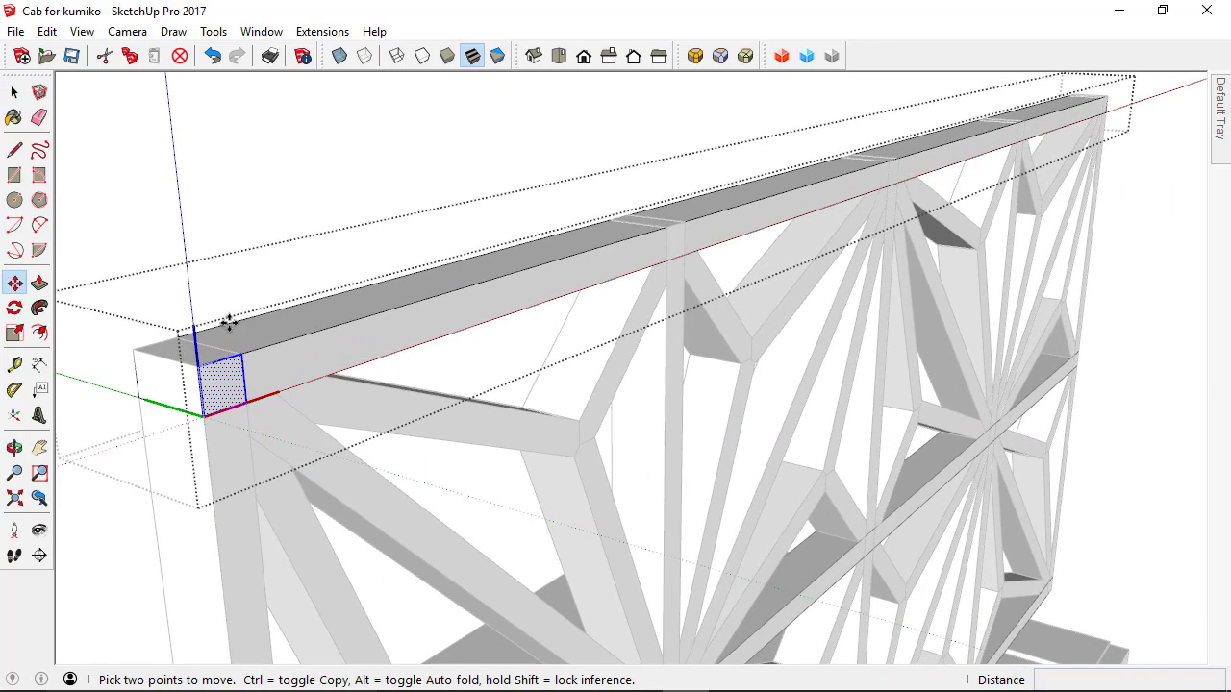
key("ctrl")
left_click(241, 353)
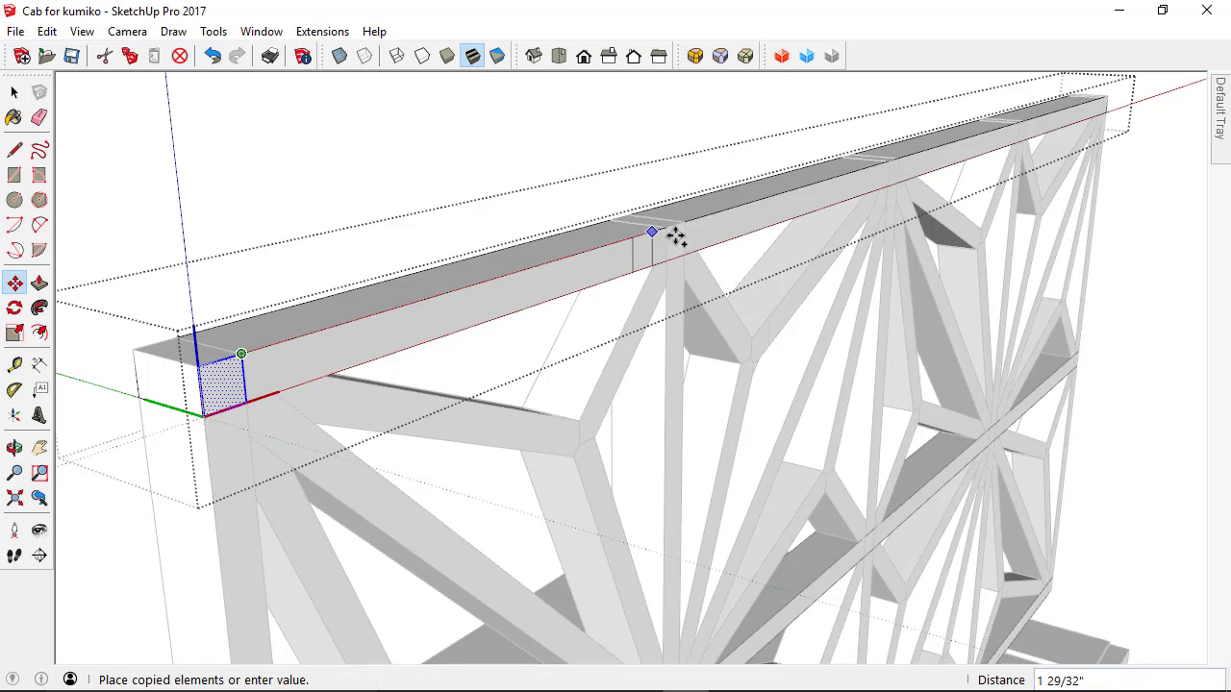
left_click(686, 224)
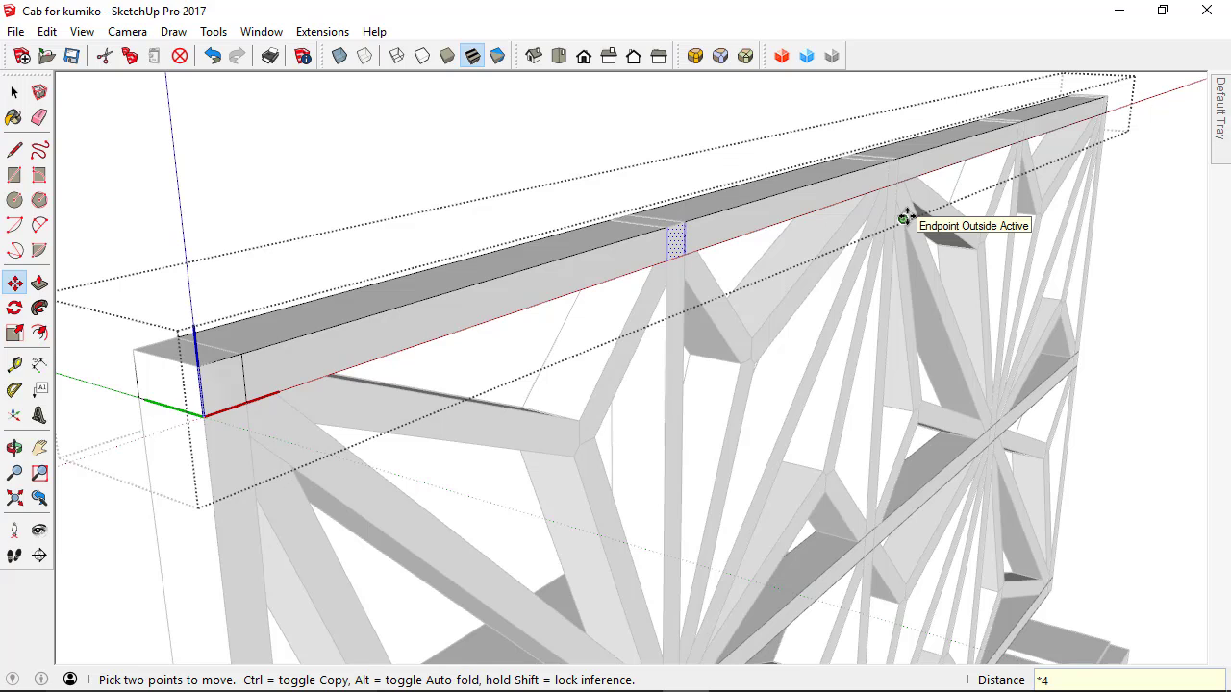
key("Return")
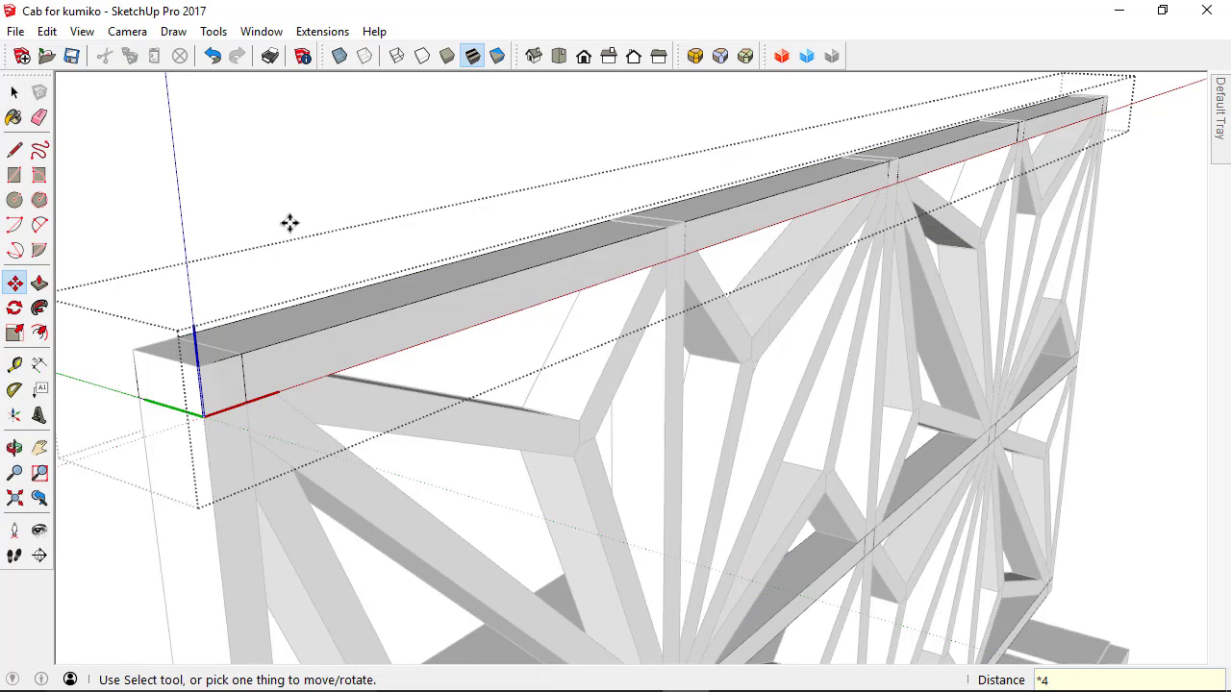
Step: Push the end square 1/8" into the top bar to cut the first half-lap notch
middle_click_drag(324, 371, 110, 197)
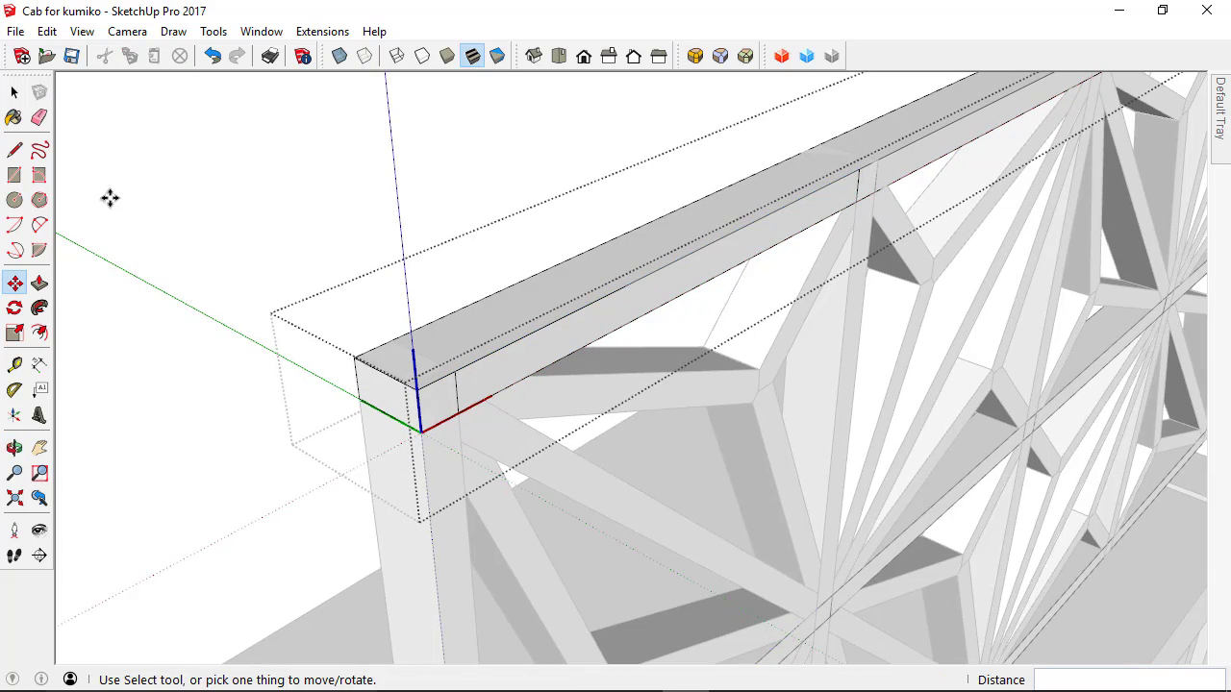
left_click(39, 284)
left_click(445, 400)
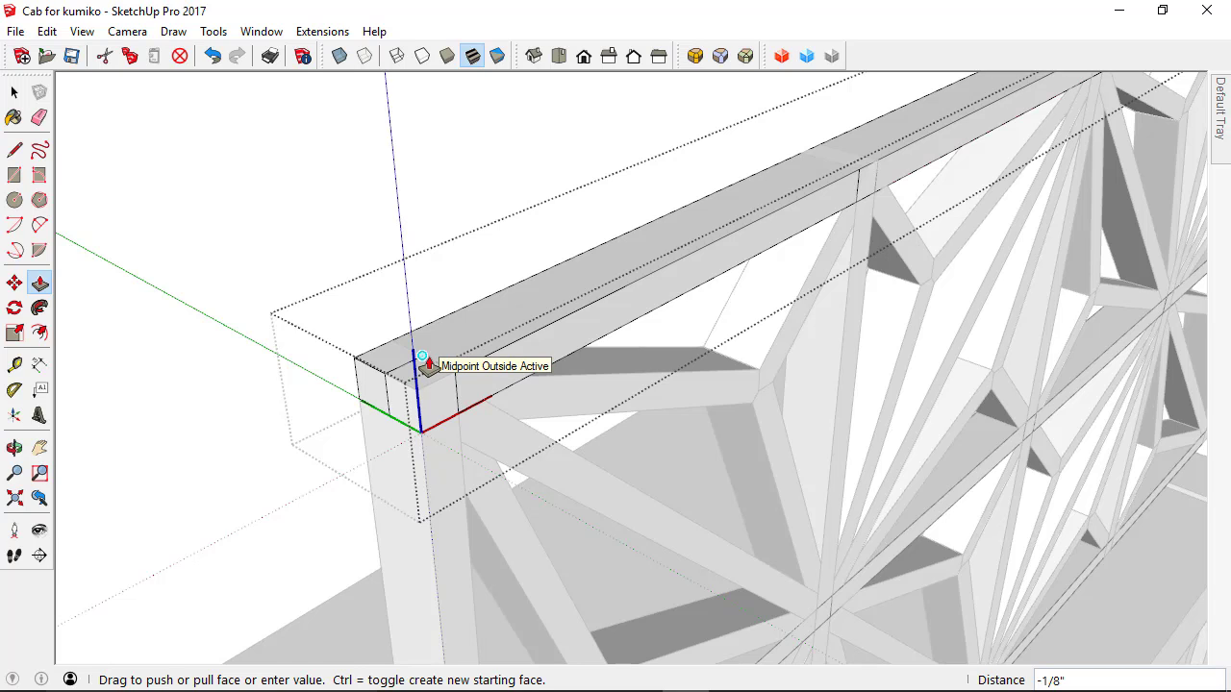
left_click(428, 365)
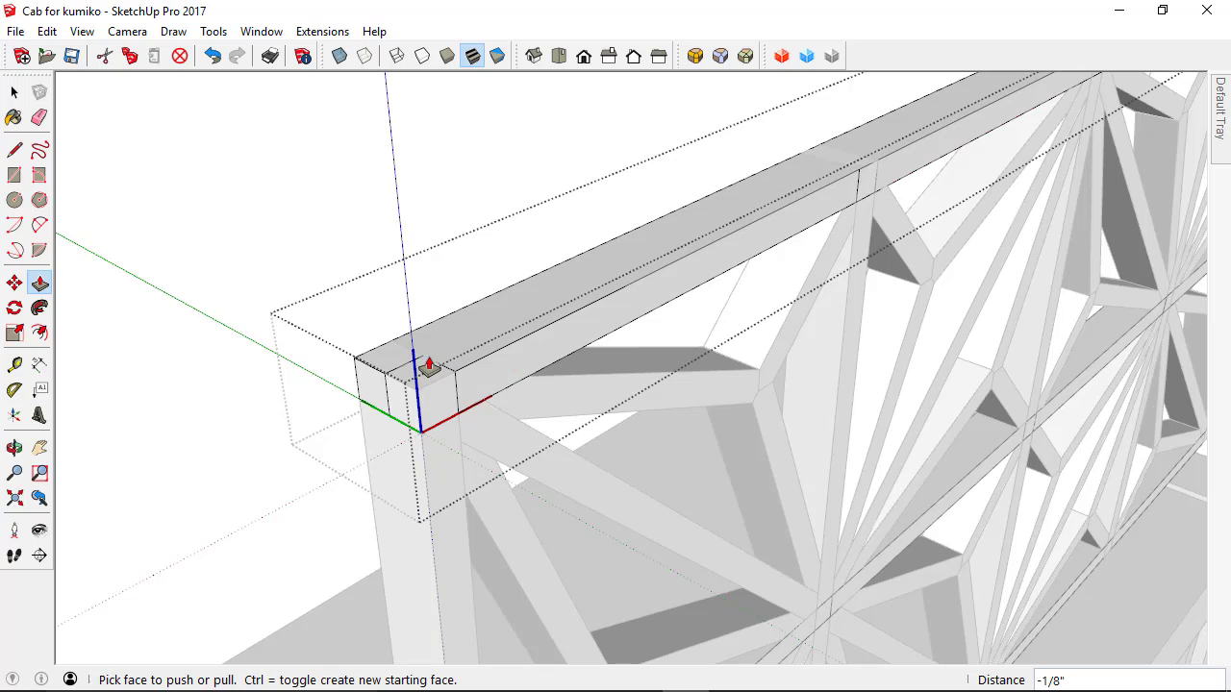
Step: Apply the same 1/8" push to the four remaining squares along the top bar
left_click(868, 190)
double_click(869, 189)
middle_click_drag(995, 160, 424, 435, "shift")
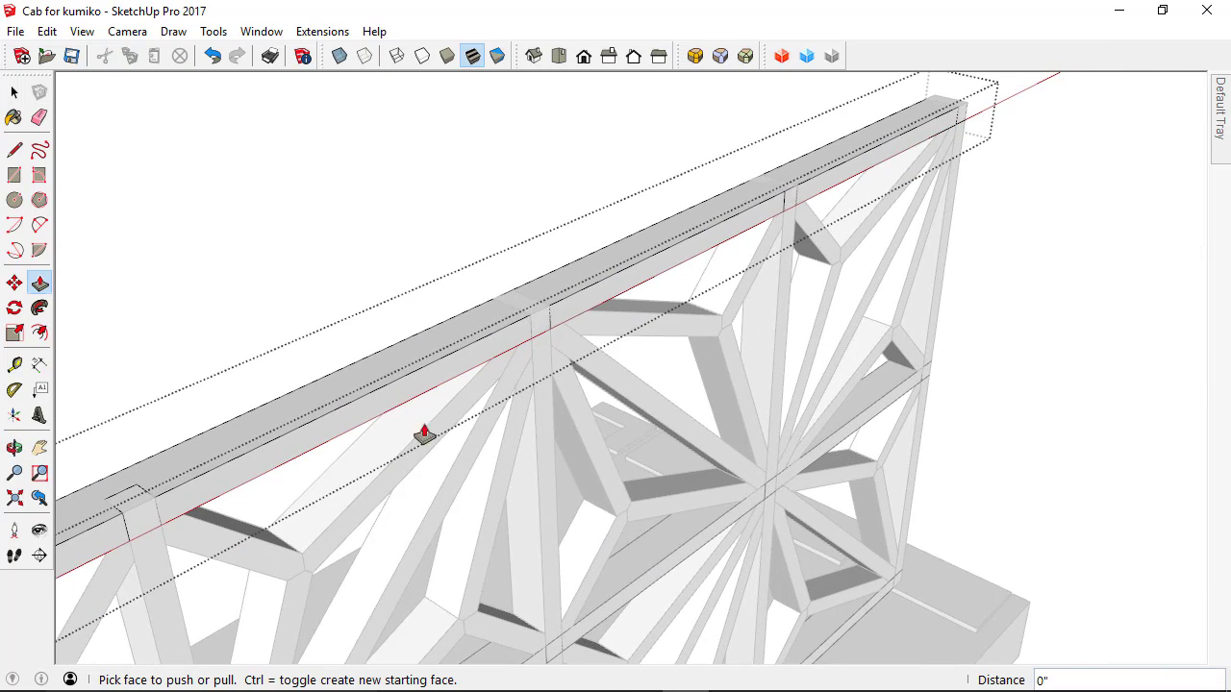
double_click(538, 341)
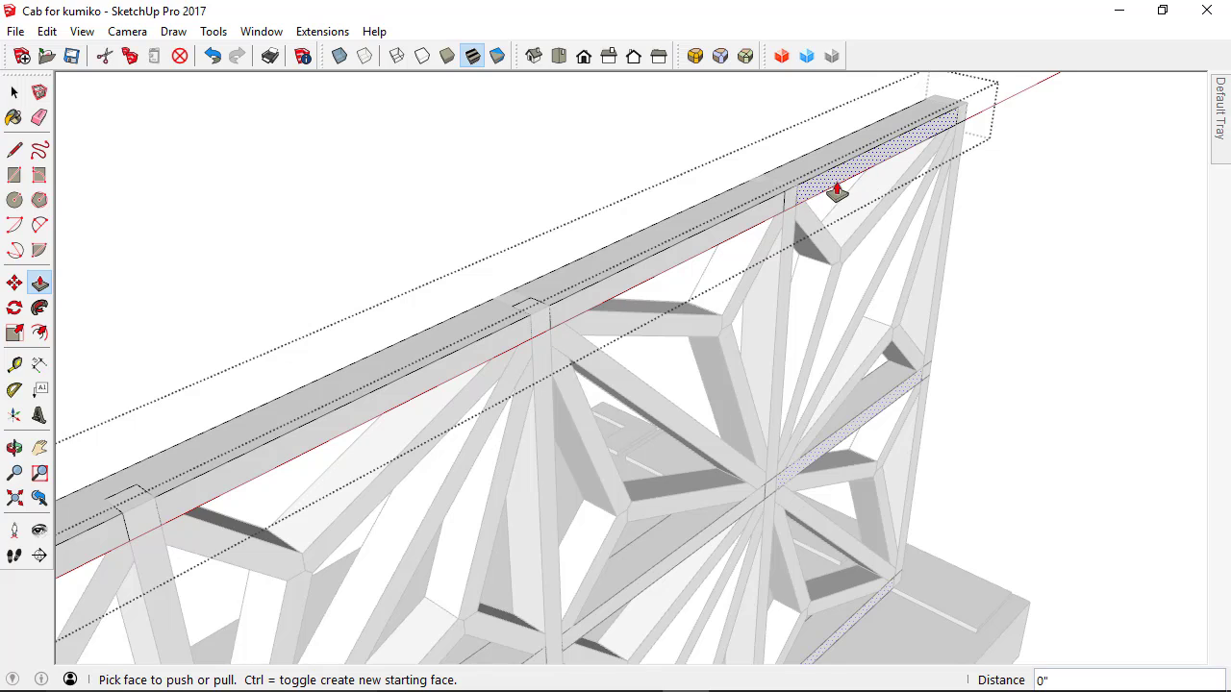
double_click(790, 205)
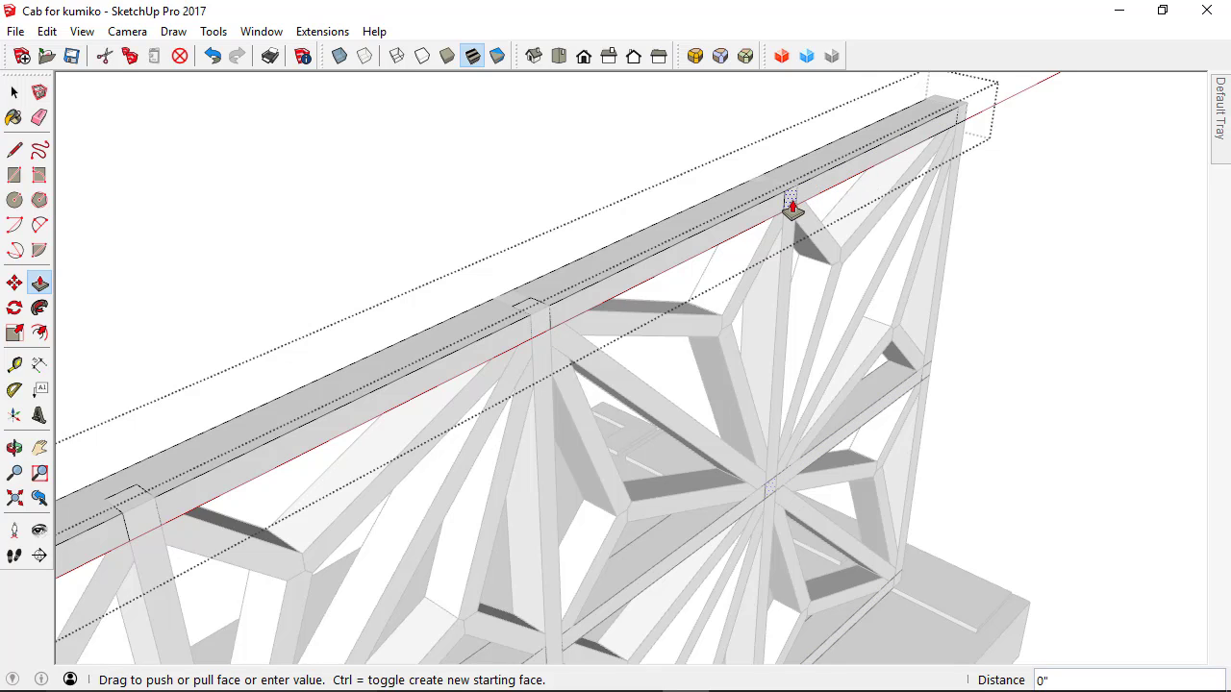
double_click(966, 114)
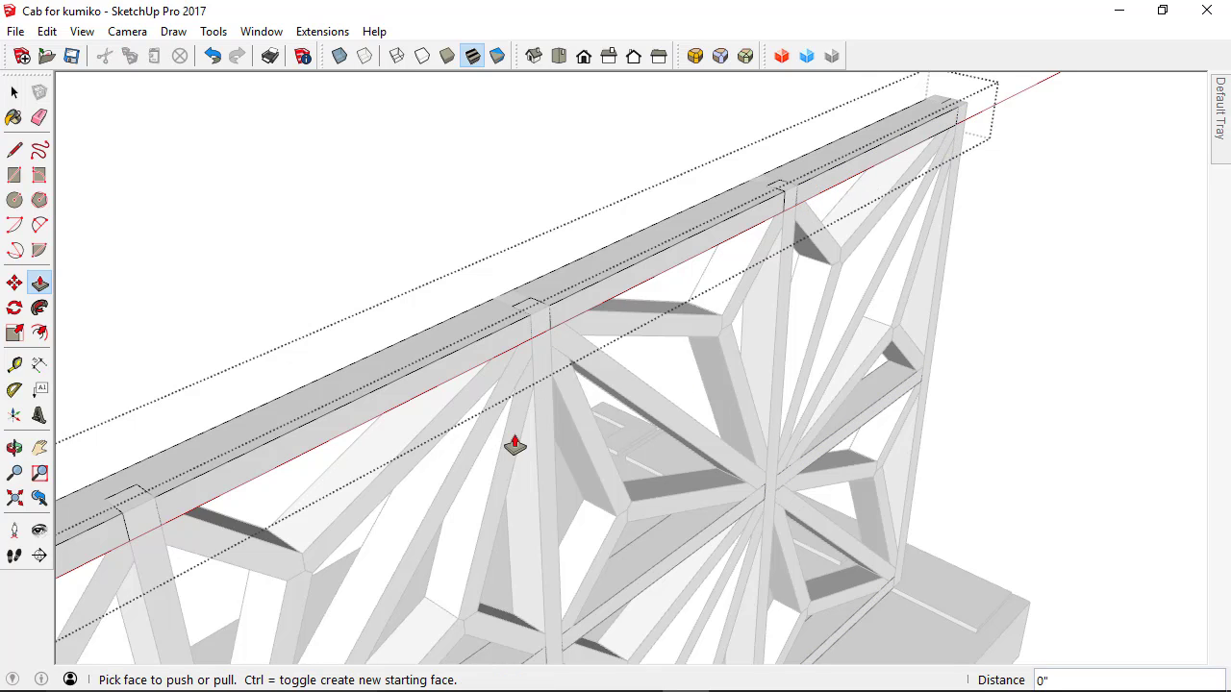
Step: Open the end vertical bar for editing and draw a 1/8" by 1/8" square on its front face at the top
scroll(458, 369, "down", 3)
middle_click_drag(487, 404, 665, 426)
middle_click_drag(279, 442, 420, 480)
key("space")
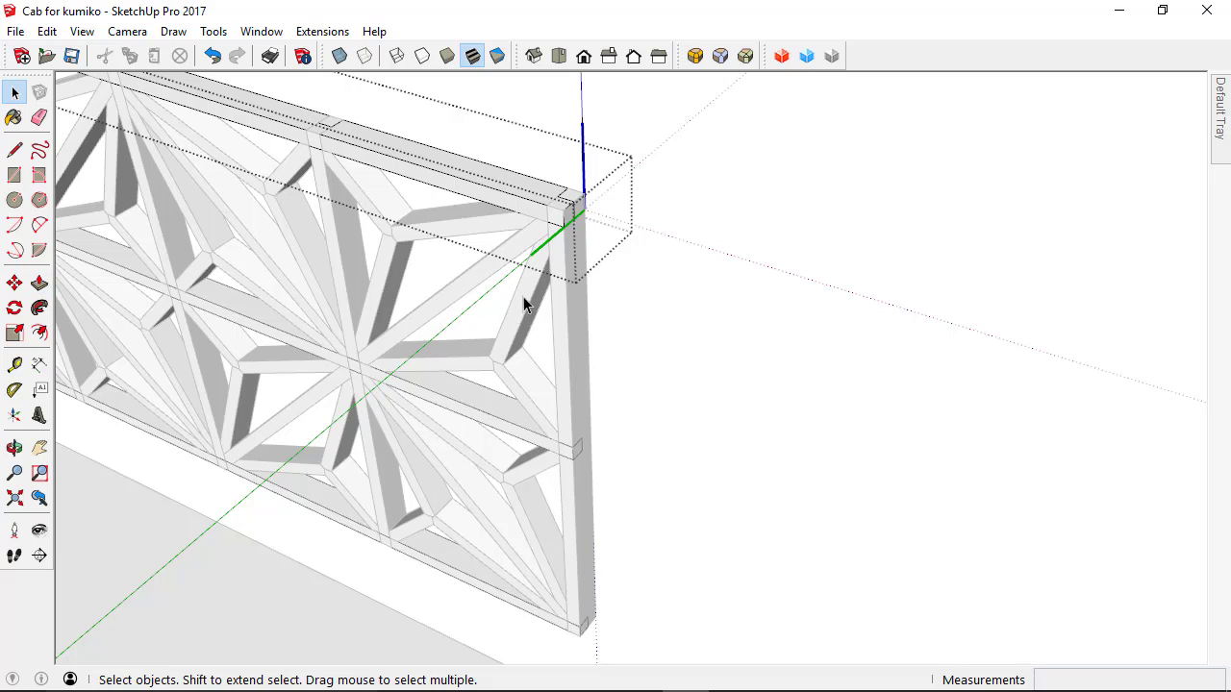
left_click(569, 323)
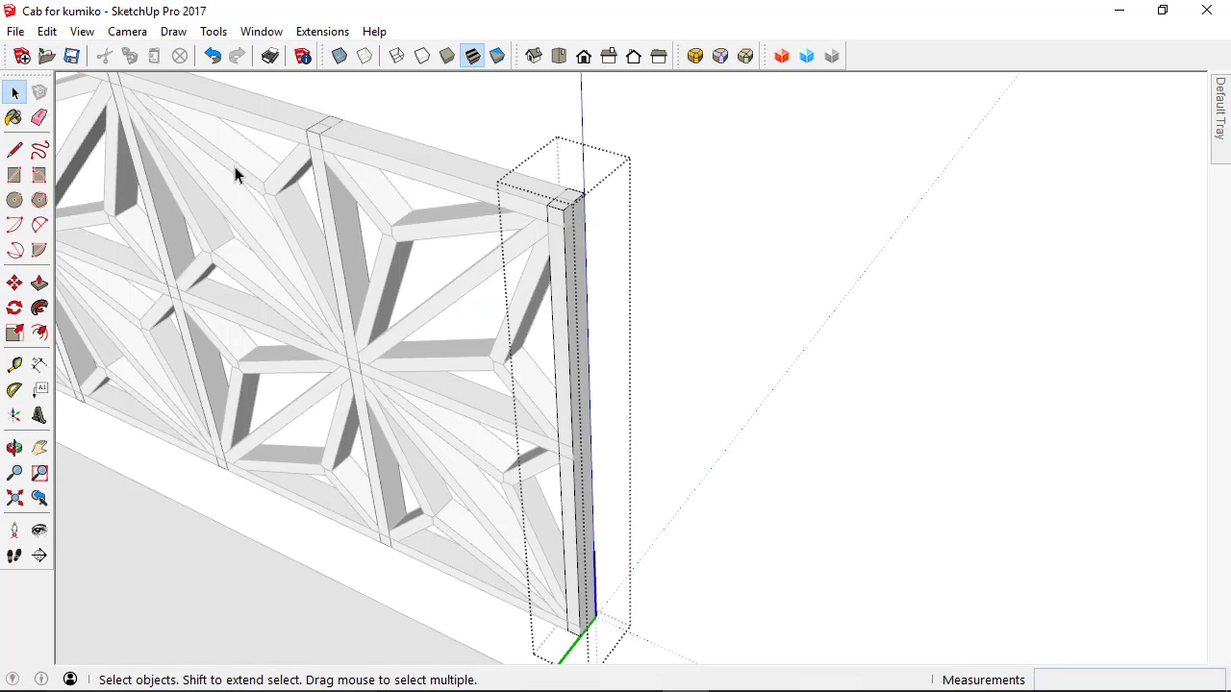
left_click(15, 175)
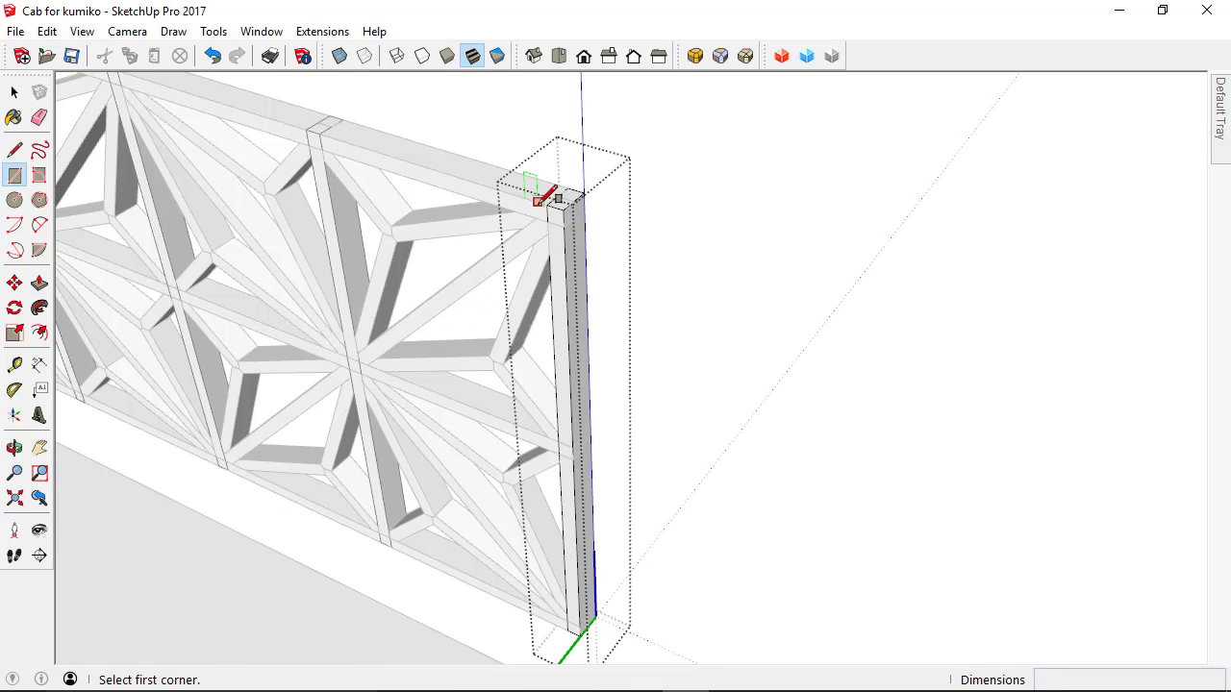
left_click(546, 204)
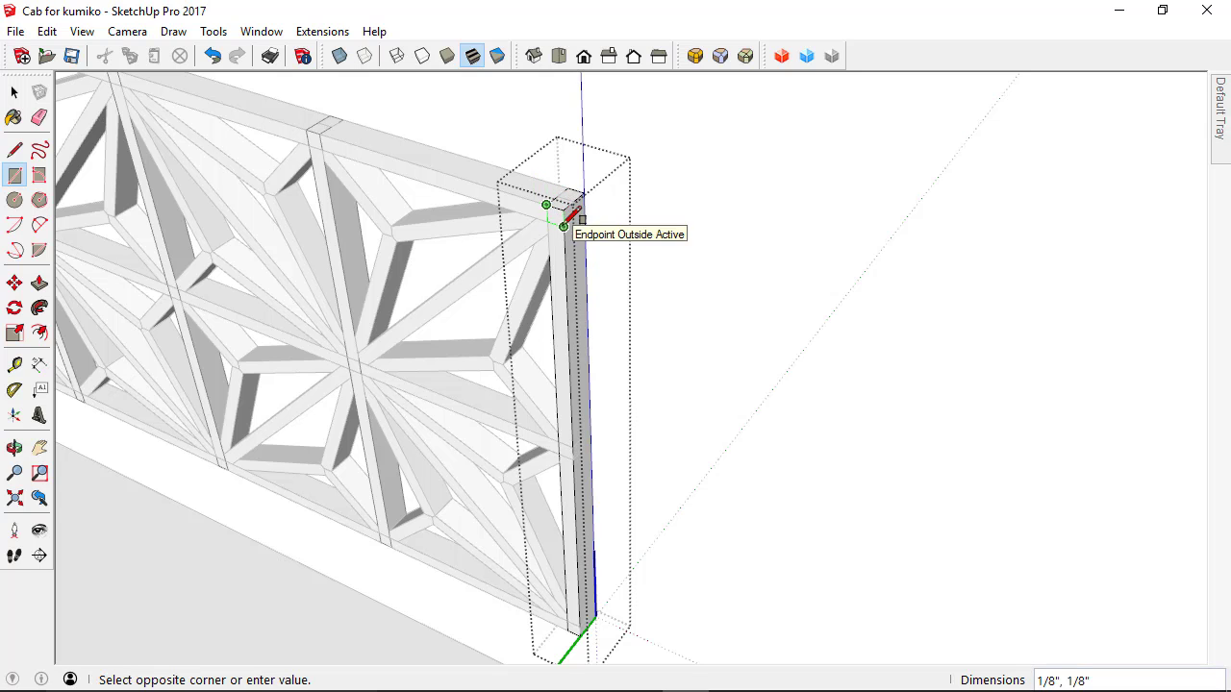
left_click(573, 217)
key("space")
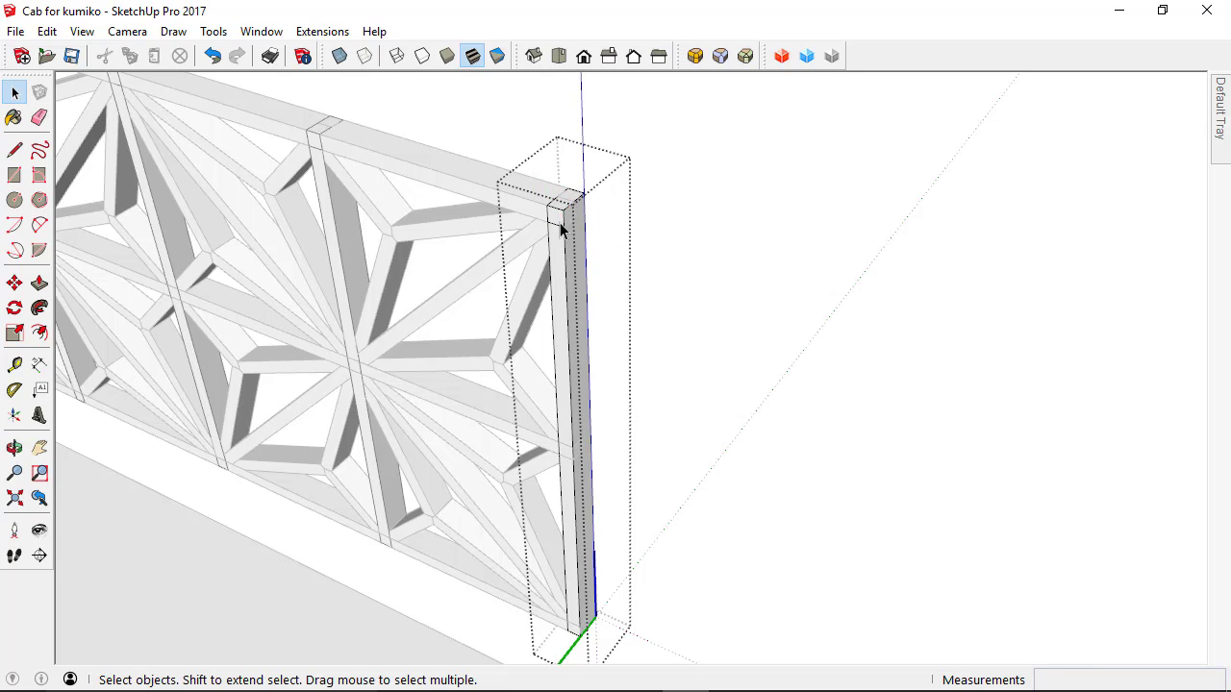
Step: Copy the square 2 1/32" down the end vertical bar to the middle horizontal bar's crossing and repeat the copy with *2
scroll(561, 228, "up", 2)
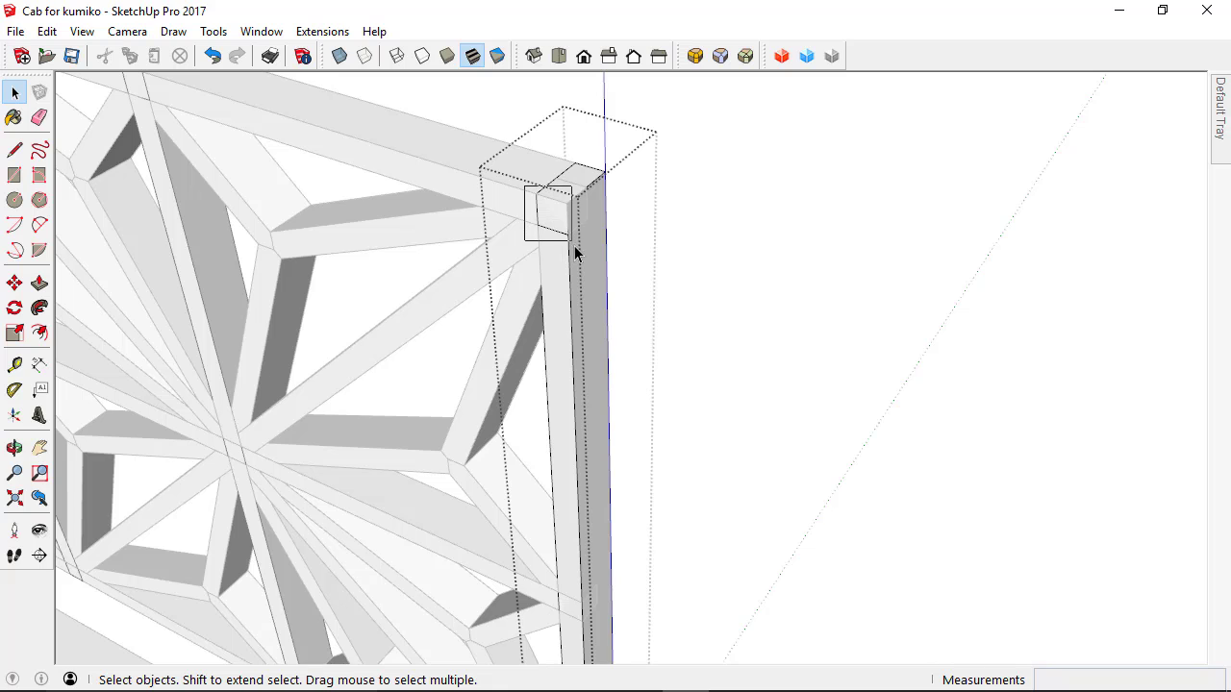
left_click(550, 210)
middle_click_drag(580, 253, 523, 295)
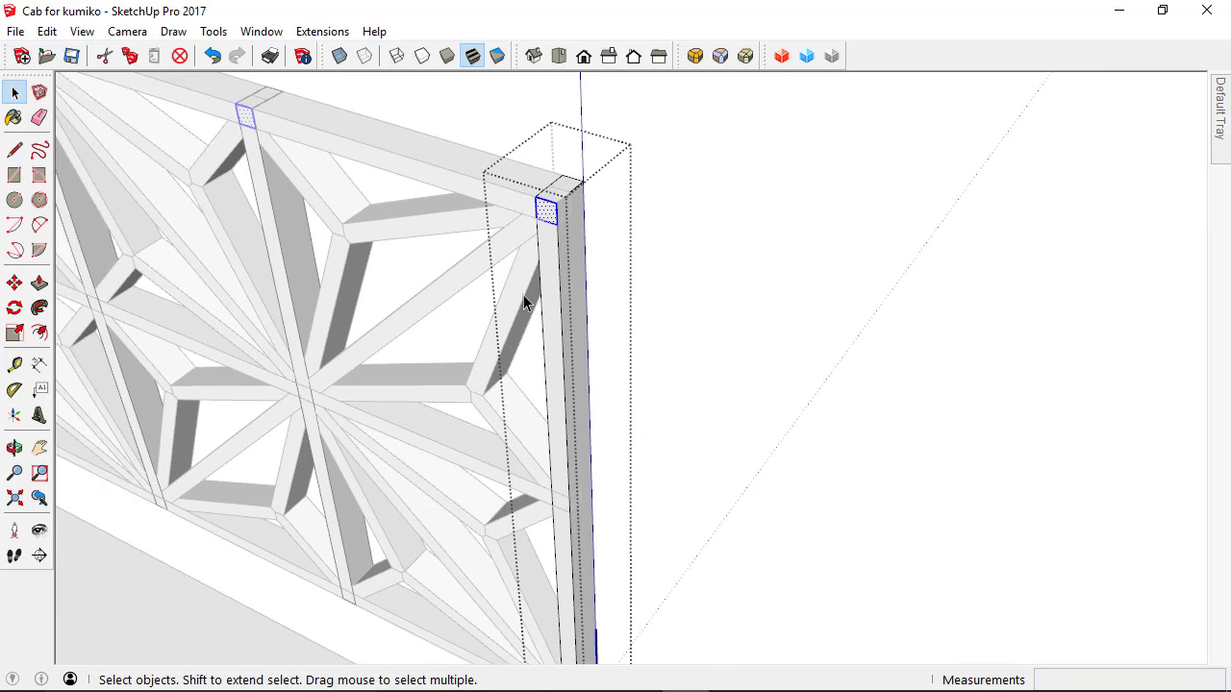
key("m")
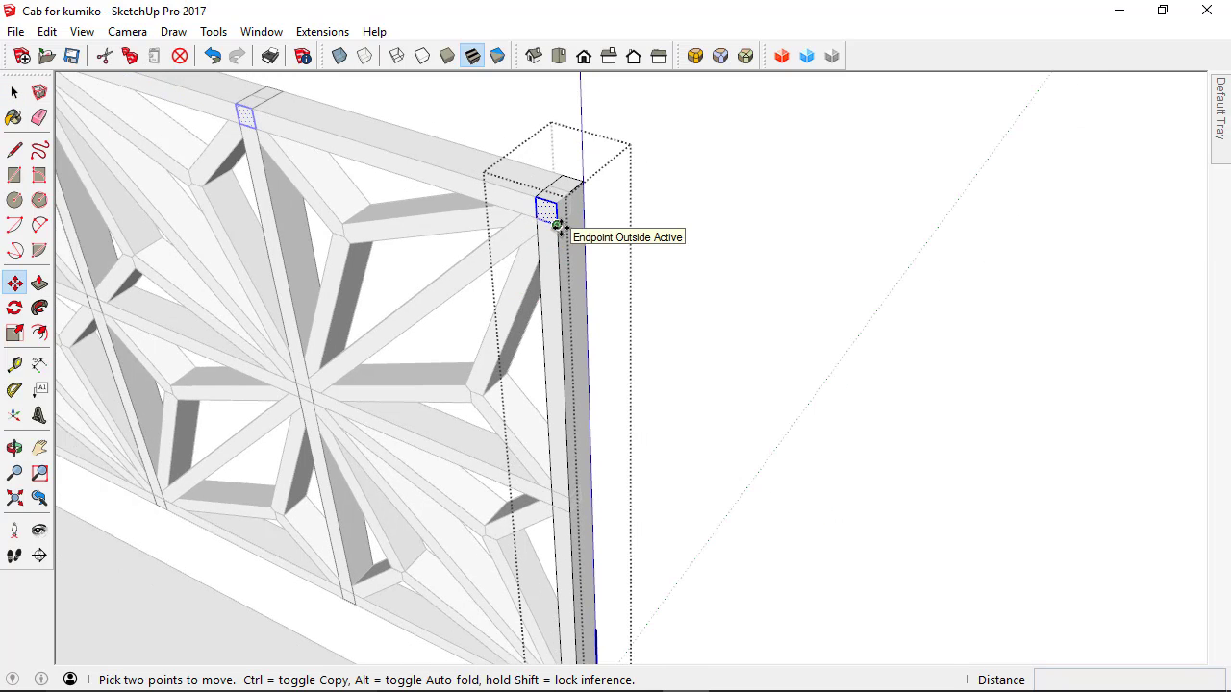
key("ctrl")
left_click(555, 228)
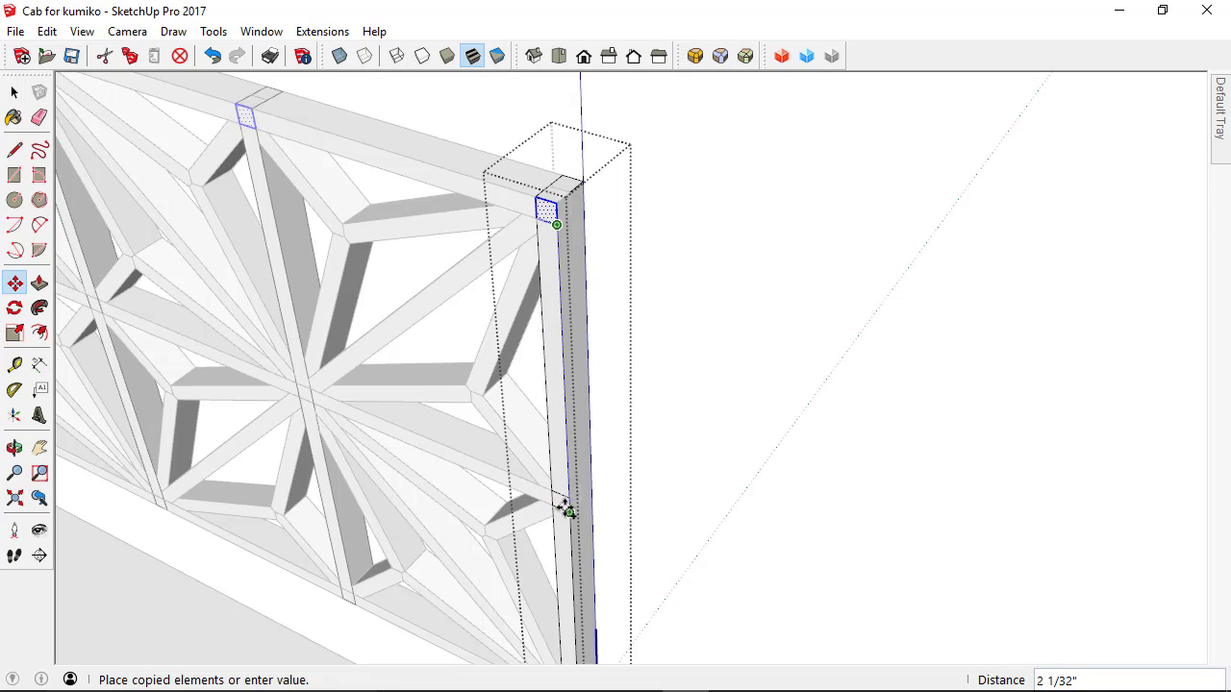
left_click(570, 510)
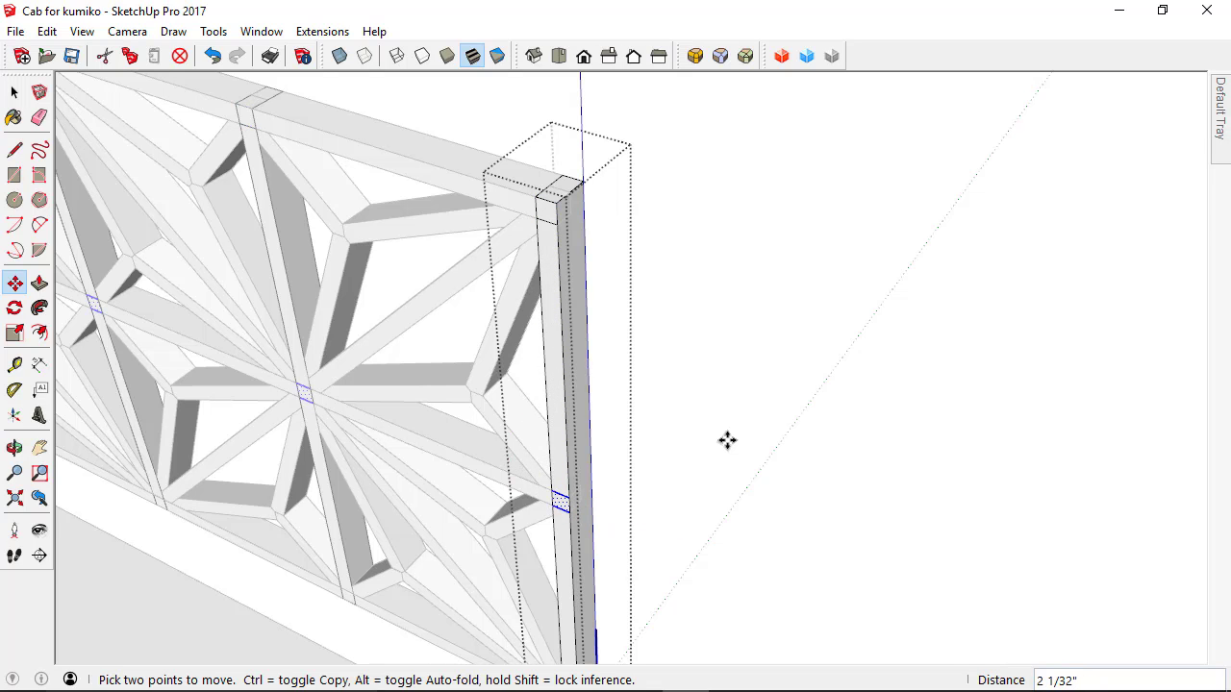
key("ctrl+t")
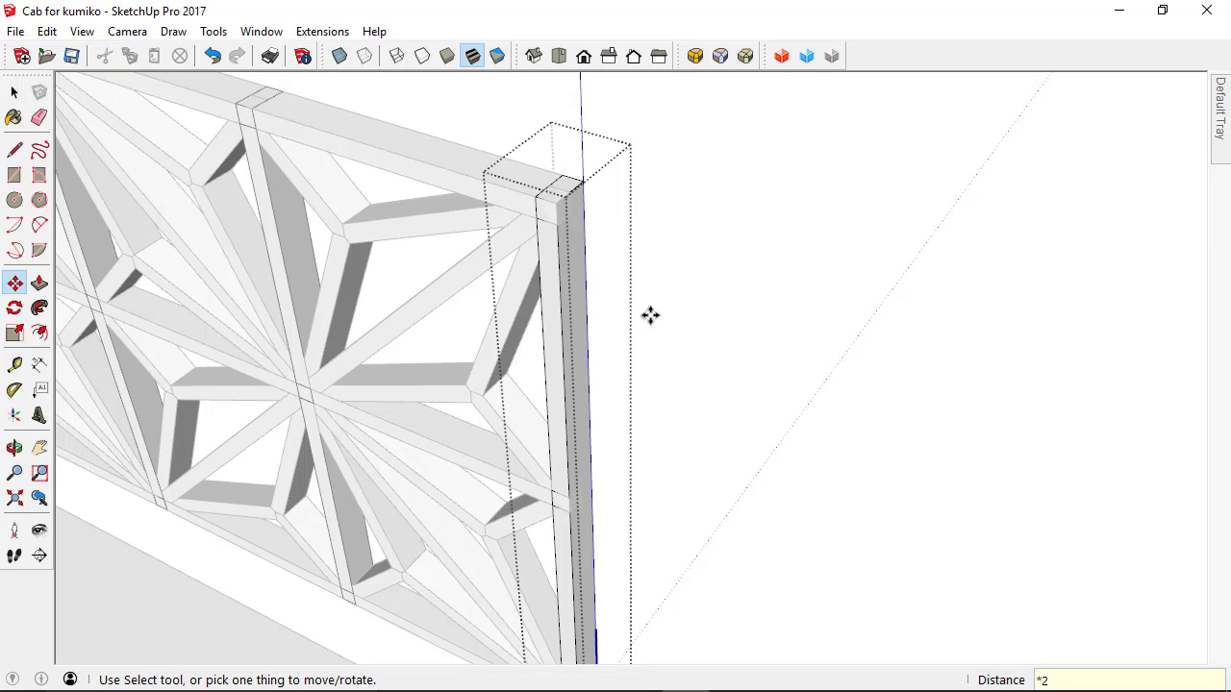
Step: Apply the previous push distance to the top and middle squares on the end vertical bar to cut the mating half-lap notches
key("p")
double_click(548, 216)
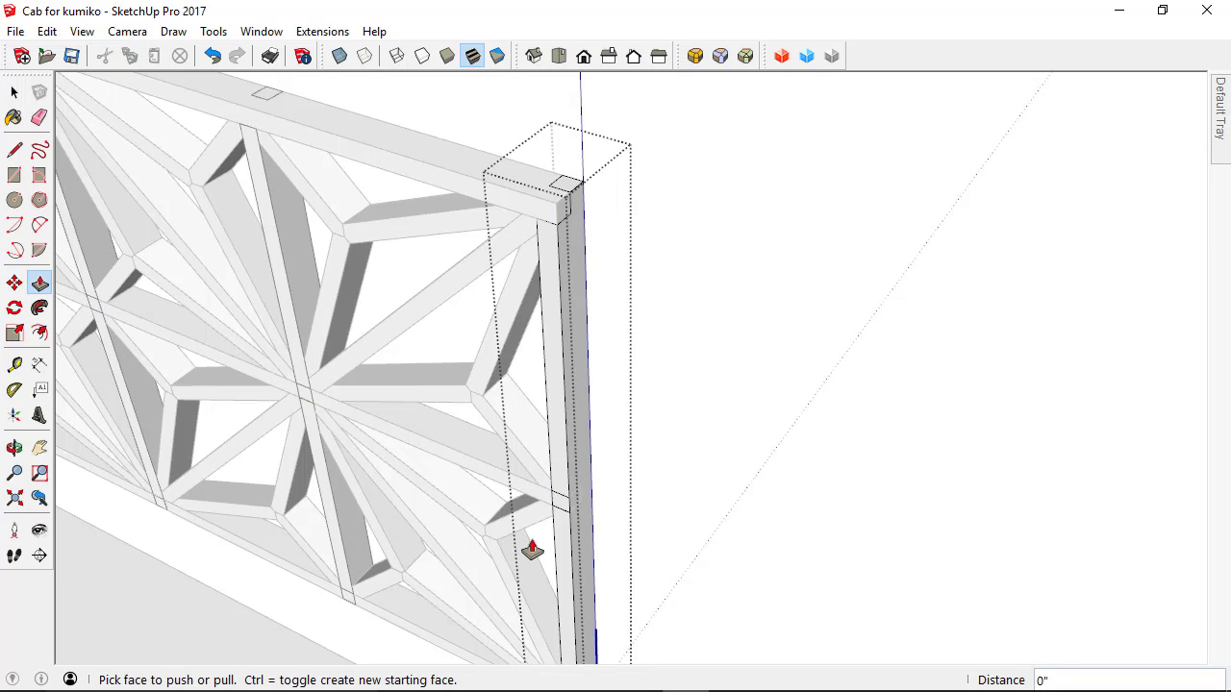
double_click(561, 506)
middle_click_drag(566, 496, 585, 426, "shift")
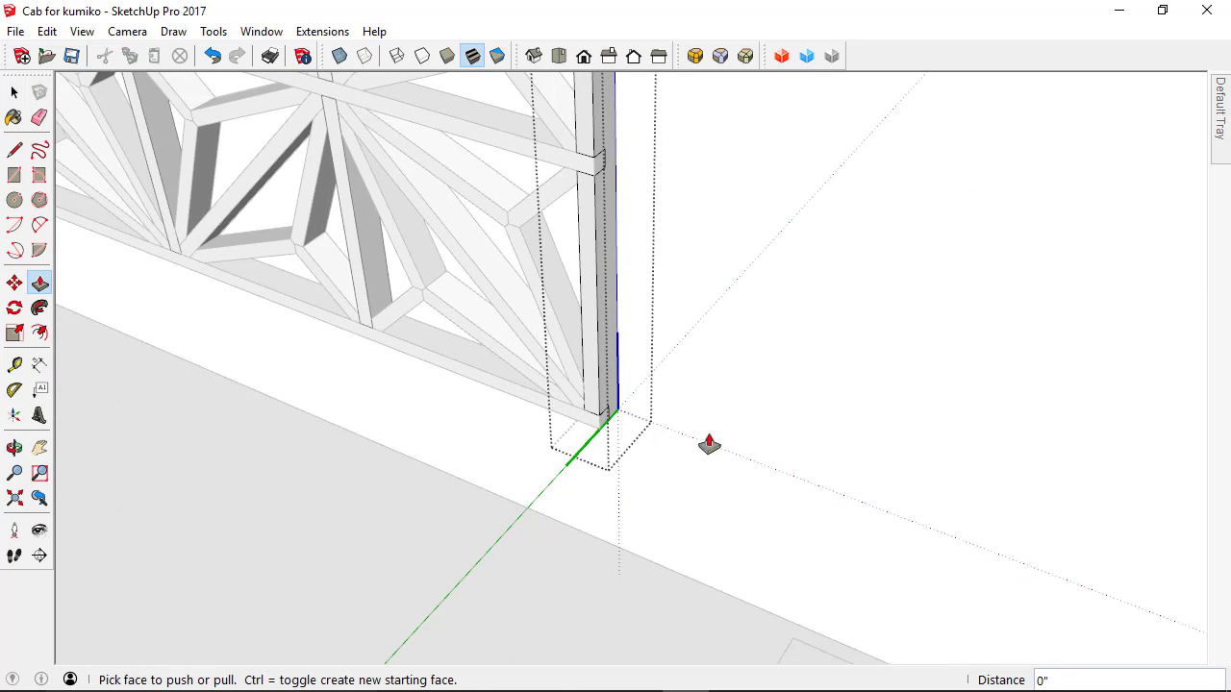
key("space")
Step: Select the entire lattice above the cabinet and make it a component named Kumiko
middle_click_drag(774, 432, 376, 468)
scroll(481, 425, "down", 2)
middle_click_drag(483, 424, 373, 468)
scroll(370, 382, "down", 3)
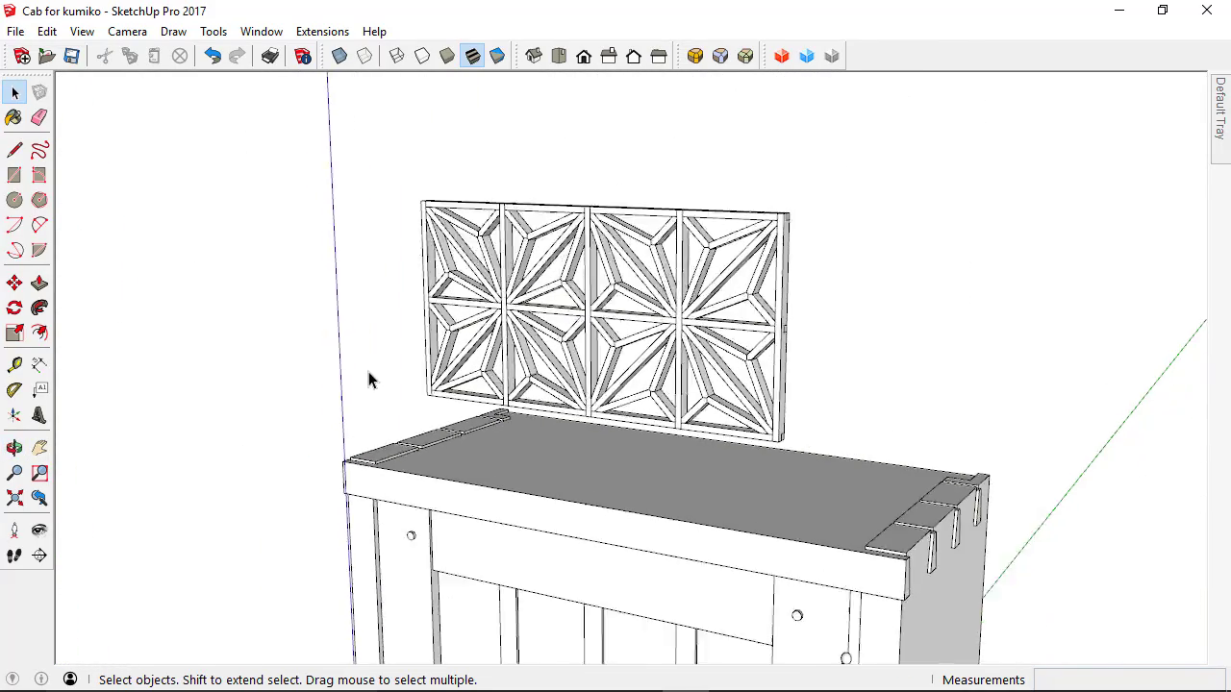
middle_click_drag(375, 394, 398, 269)
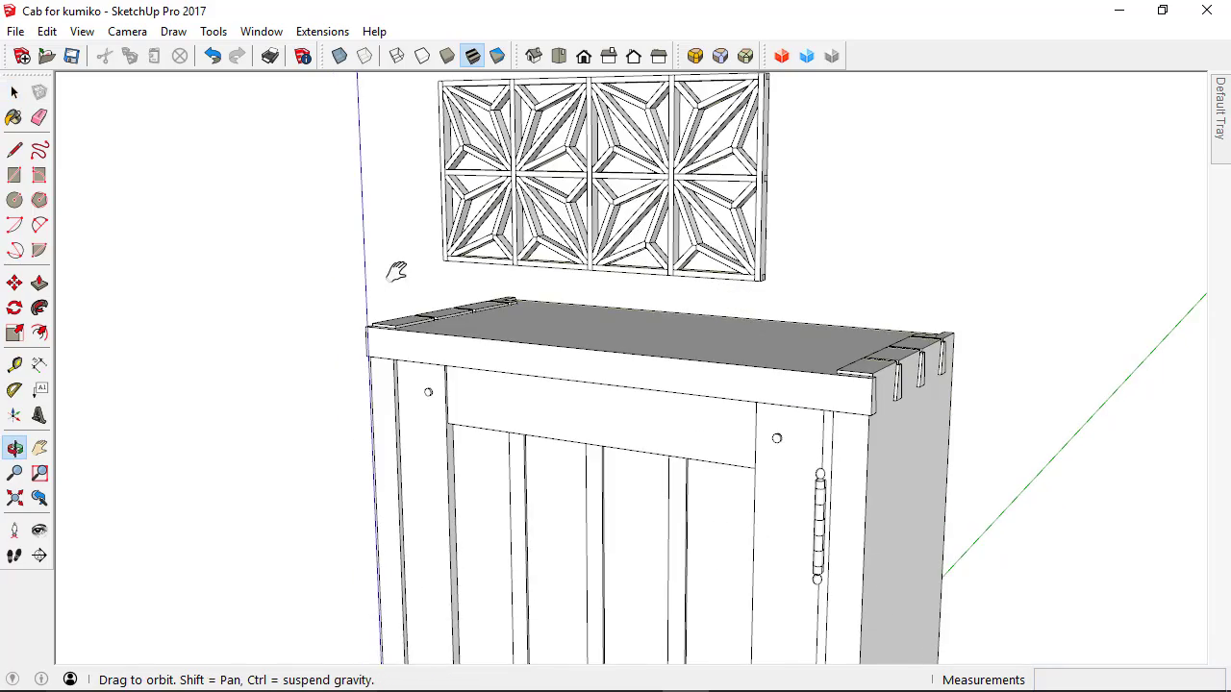
middle_click_drag(406, 407, 497, 364)
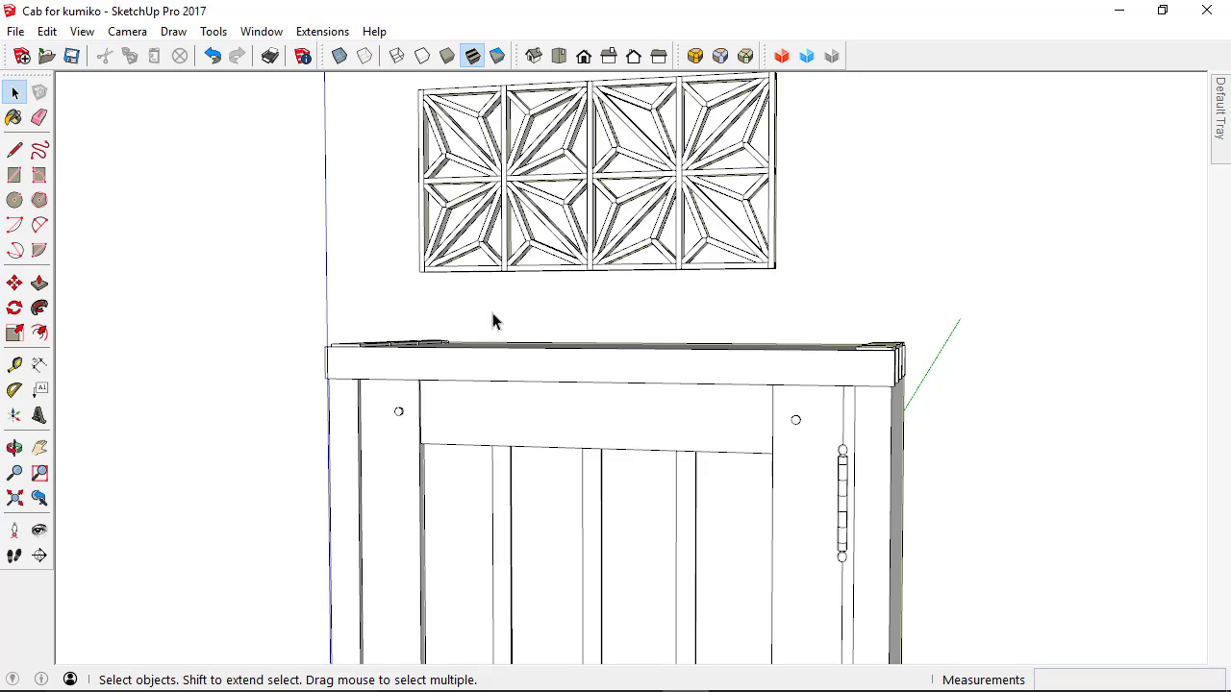
middle_click_drag(493, 513, 416, 423)
middle_click_drag(435, 147, 651, 275)
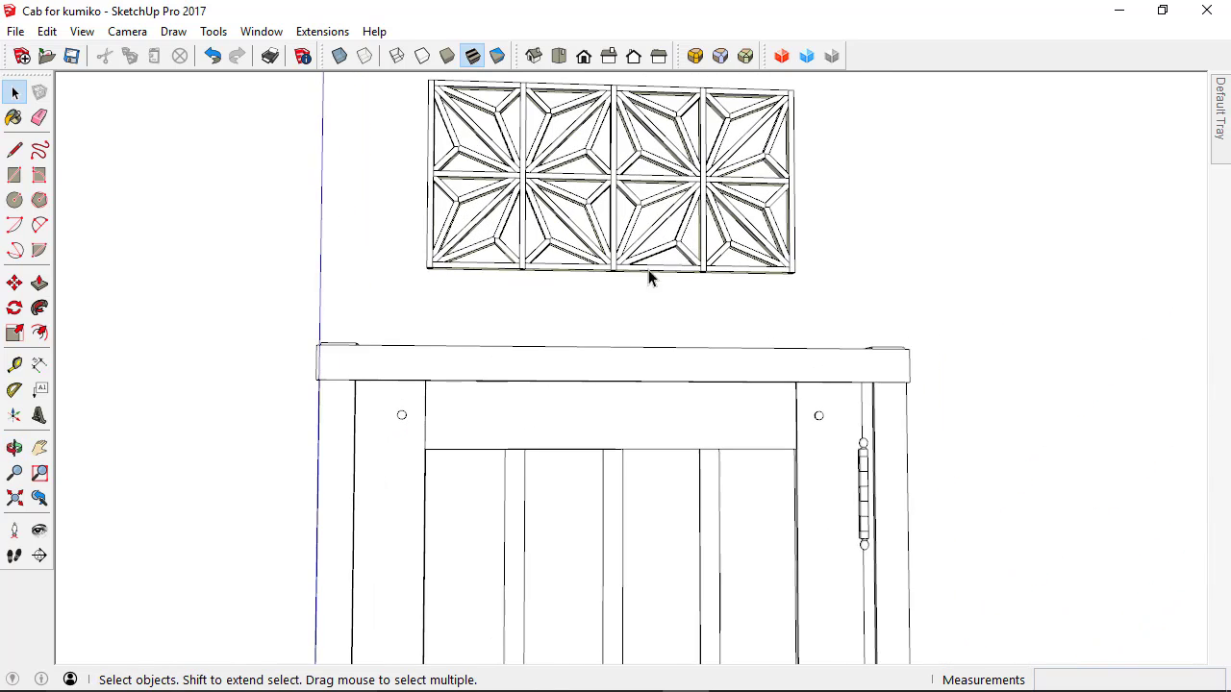
scroll(651, 275, "down", 2)
left_click_drag(434, 102, 852, 299)
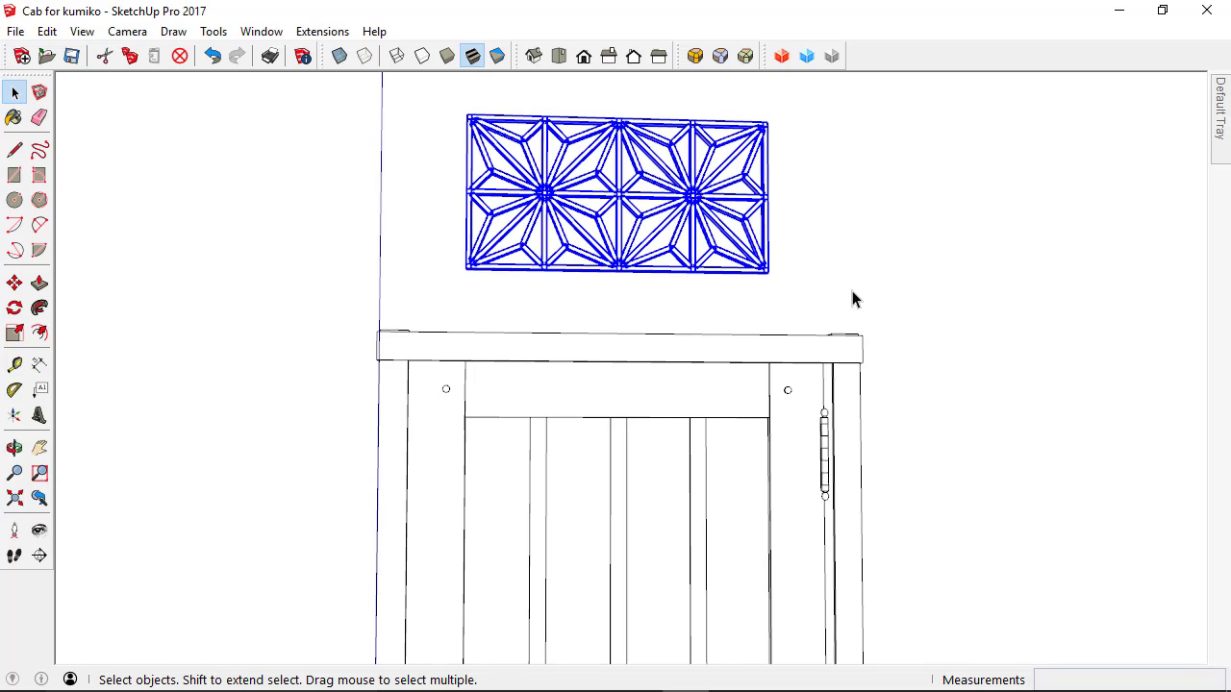
type("g")
type("Kumiko")
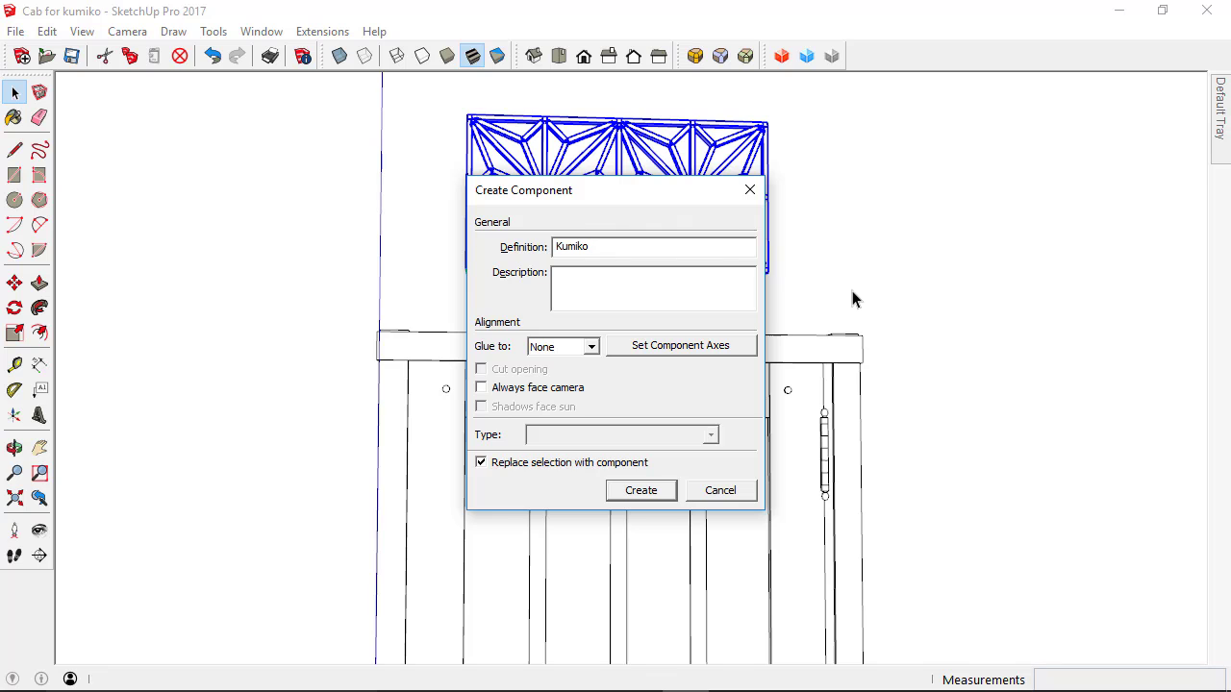
key("Return")
Step: Move the Kumiko component by its upper left front corner down to the door opening's corner beneath the top rail
middle_click_drag(776, 264, 418, 379)
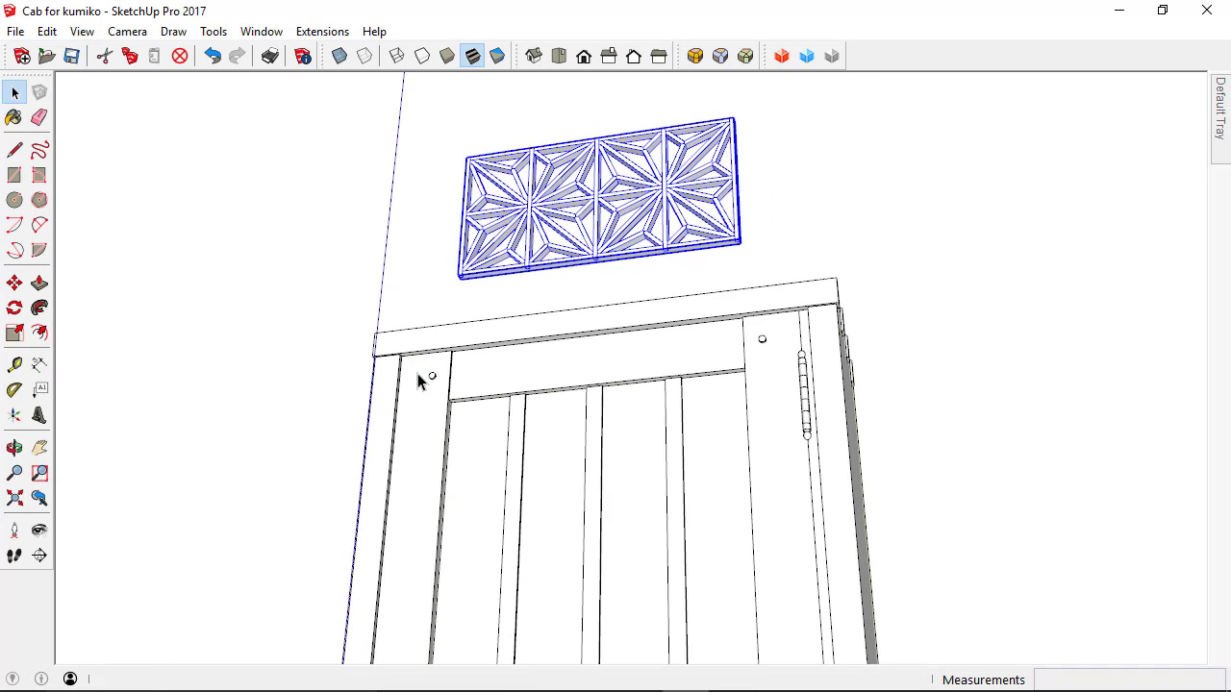
left_click(15, 284)
scroll(453, 283, "up", 2)
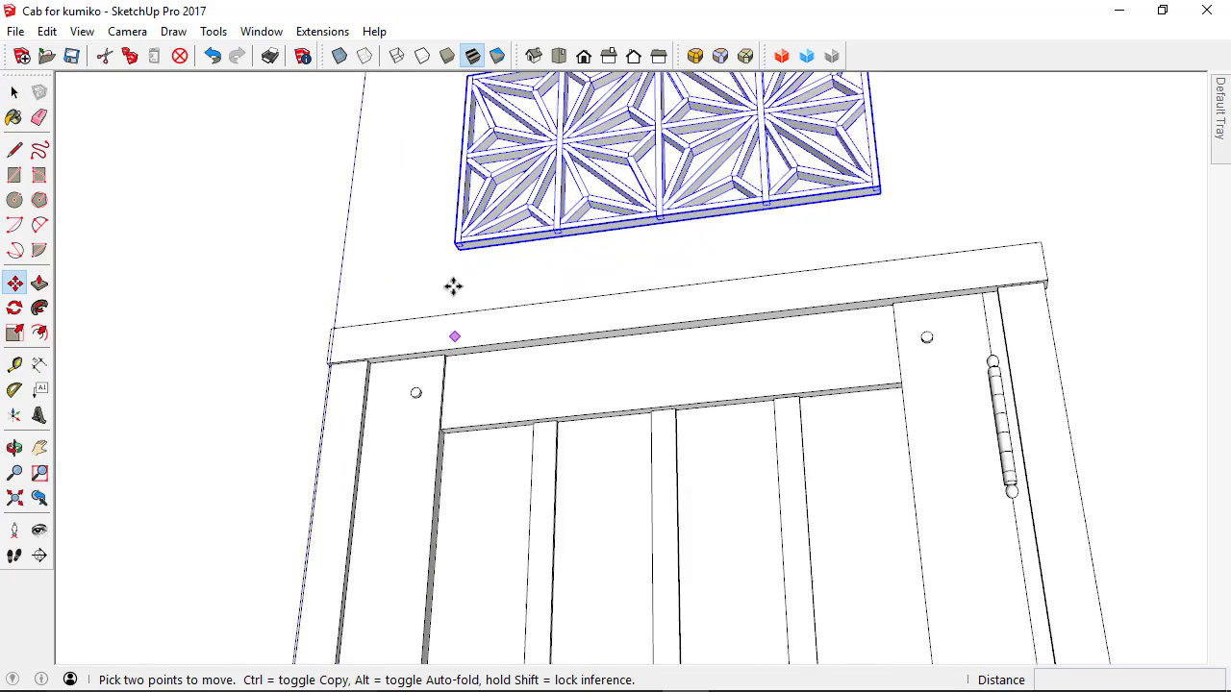
scroll(453, 228, "up", 2)
middle_click_drag(456, 221, 436, 245)
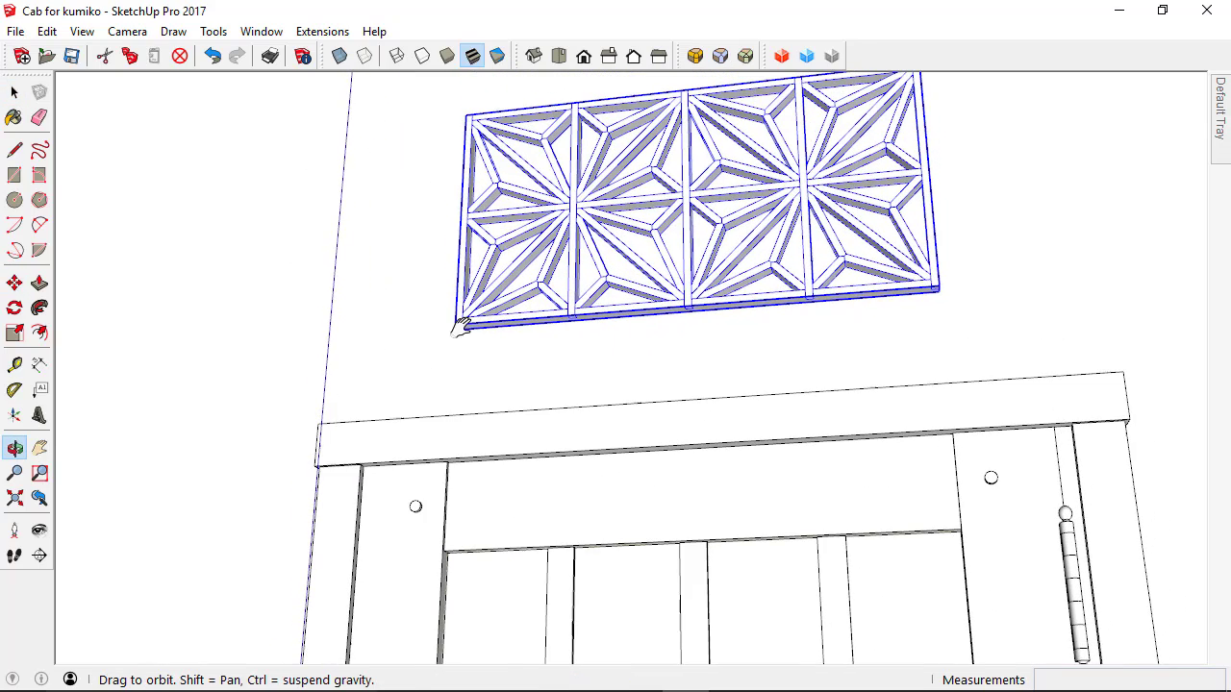
left_click(466, 121)
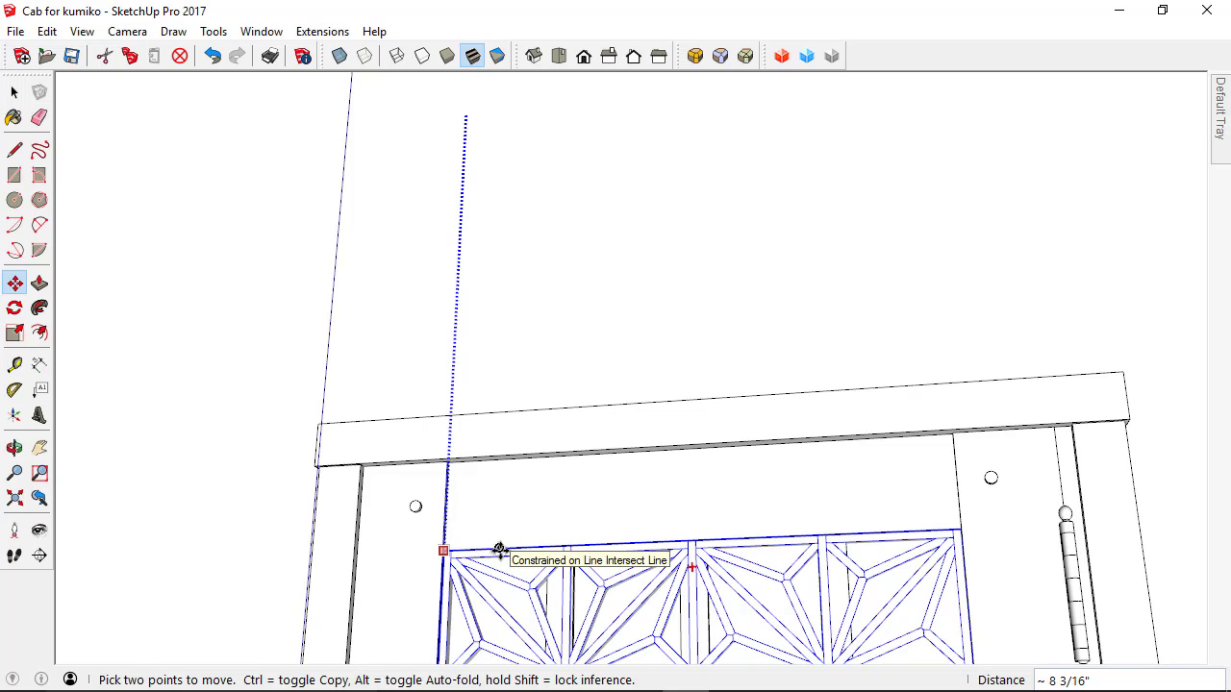
left_click(498, 550)
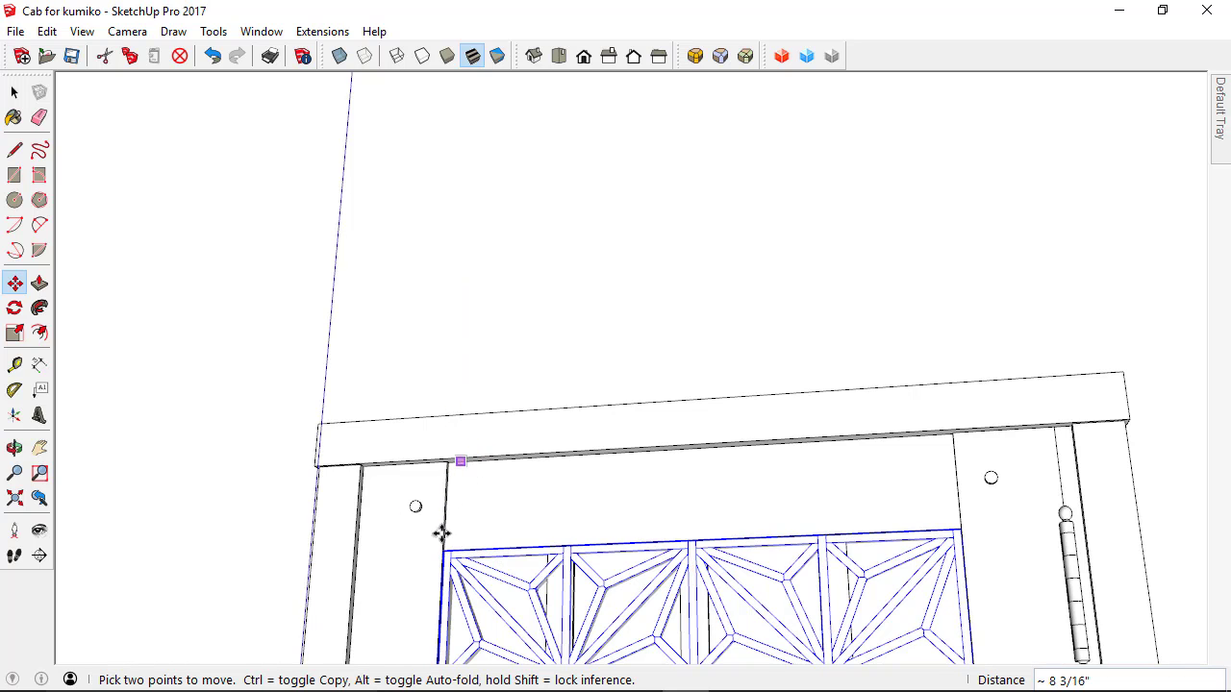
Step: Copy the door's top rail together with its two pegs straight down so the new rail sits directly beneath the kumiko panel
scroll(472, 231, "down", 2)
scroll(471, 231, "down", 2)
scroll(585, 254, "down", 1)
middle_click_drag(550, 506, 541, 630)
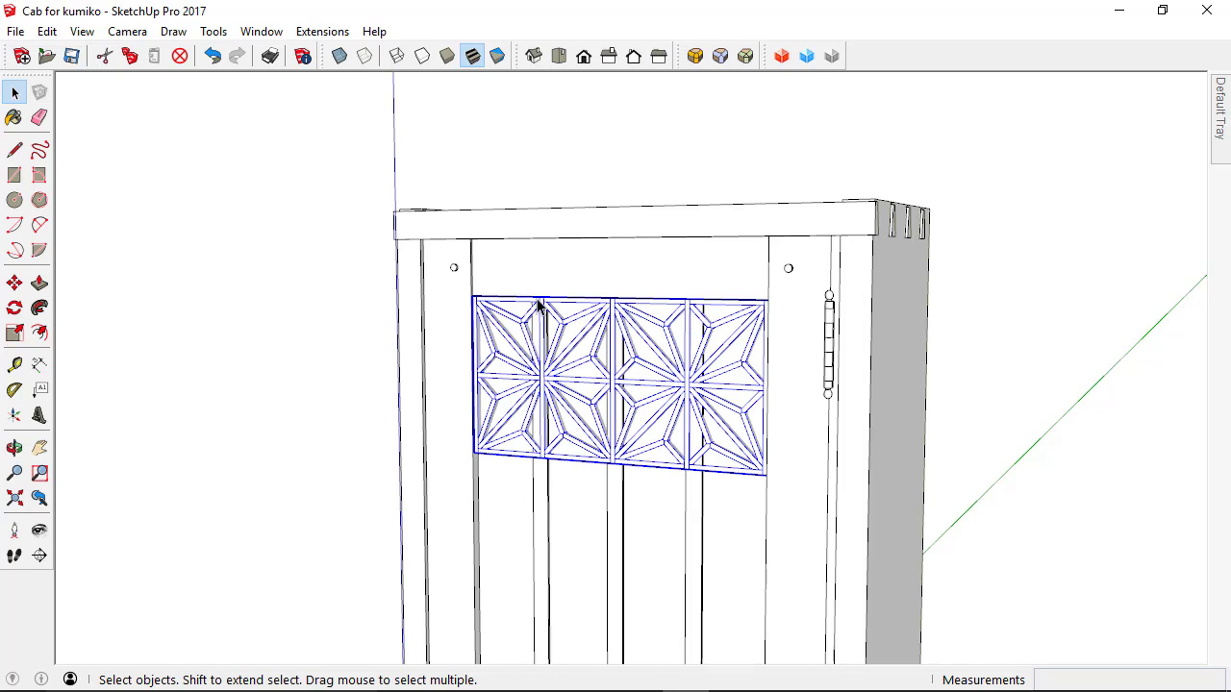
left_click(454, 269)
left_click(527, 276, "shift")
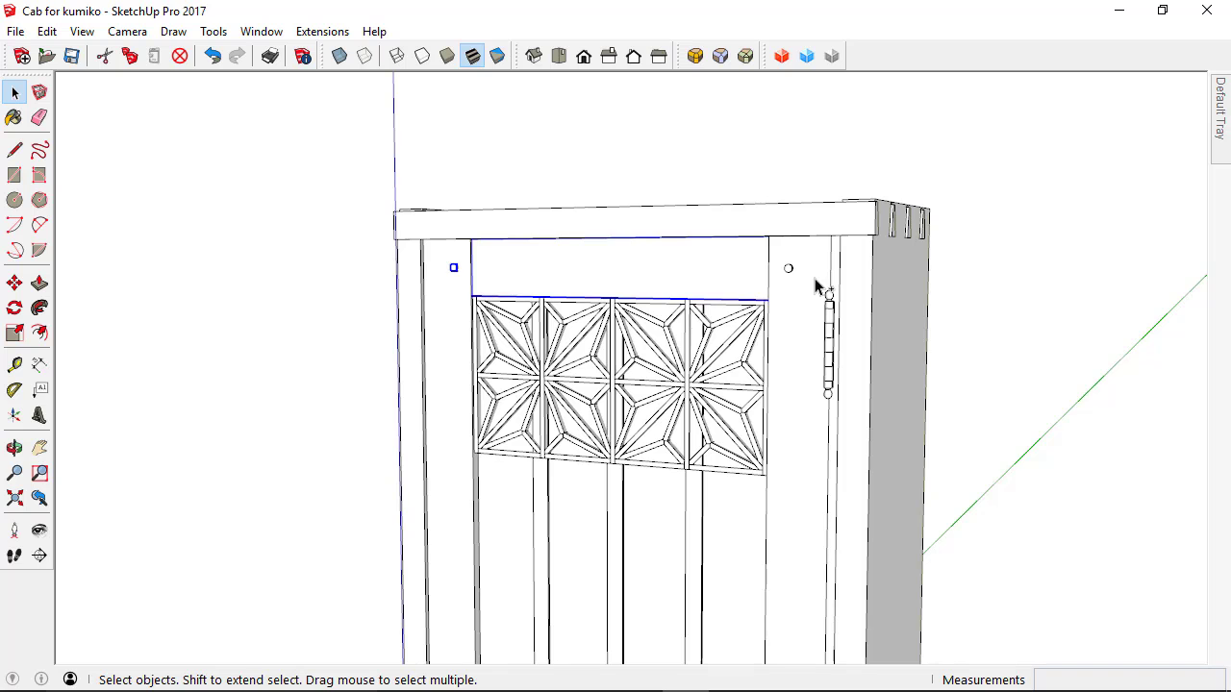
middle_click_drag(578, 318, 185, 325)
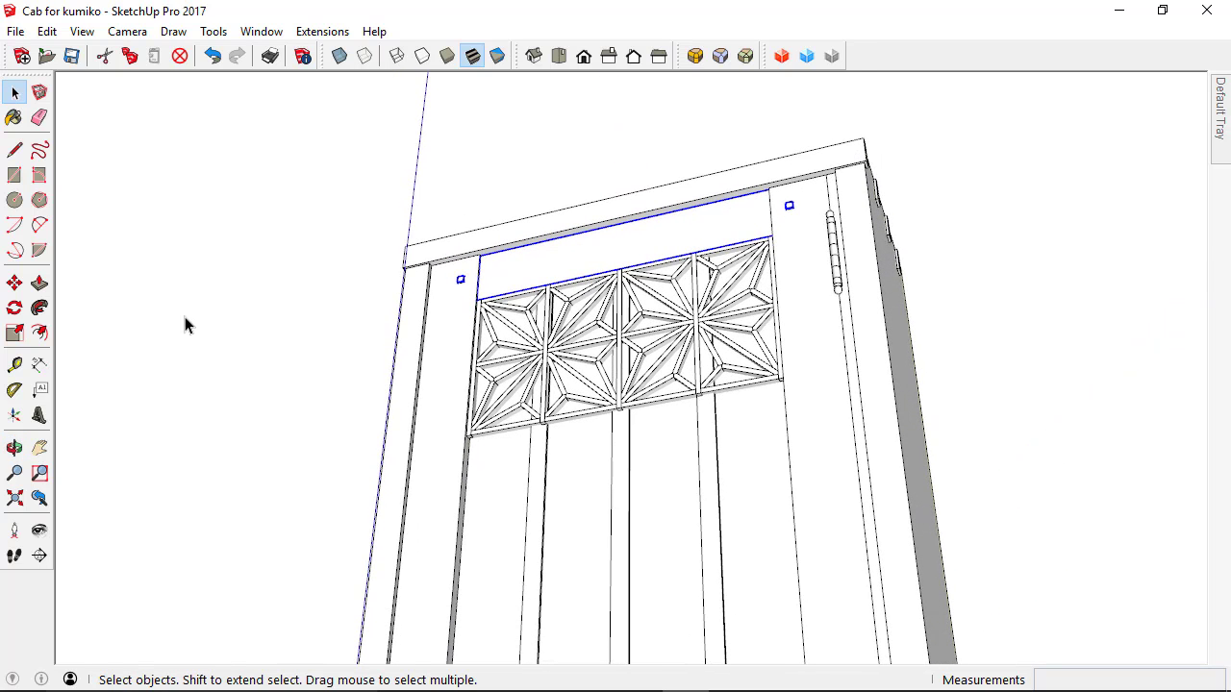
left_click(14, 284)
scroll(476, 270, "up", 5)
scroll(476, 272, "up", 5)
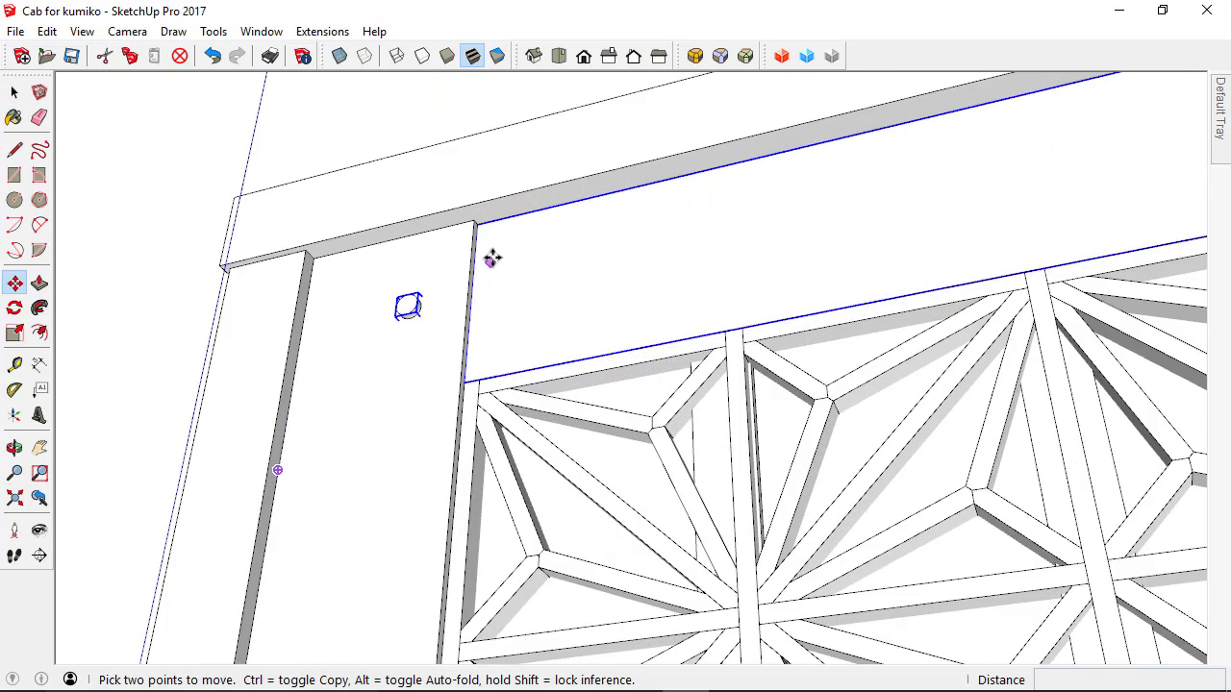
left_click(465, 206)
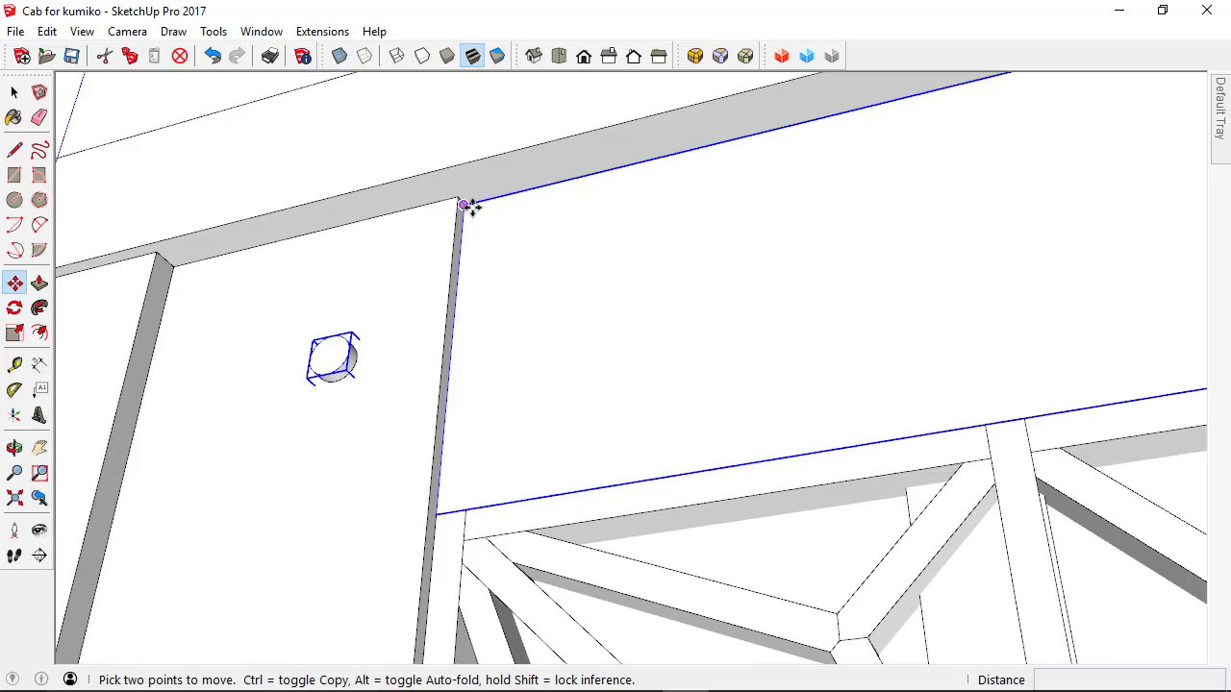
left_click(464, 205)
key("ctrl")
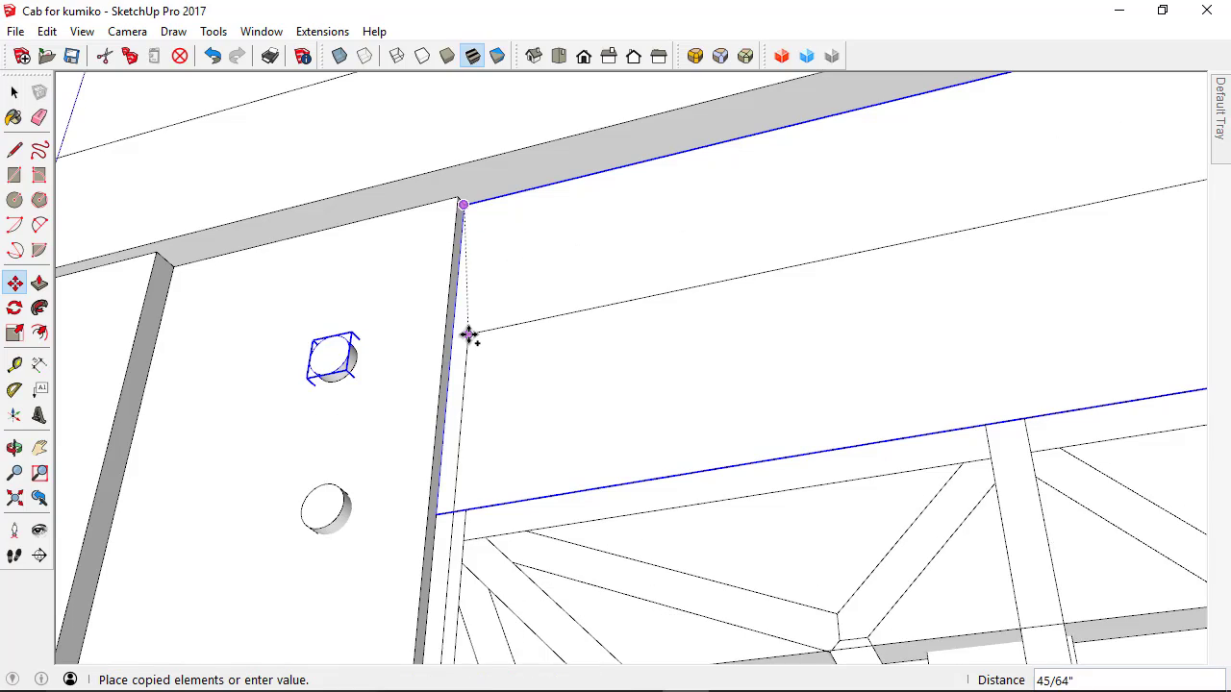
scroll(468, 330, "down", 3)
middle_click_drag(463, 491, 417, 530)
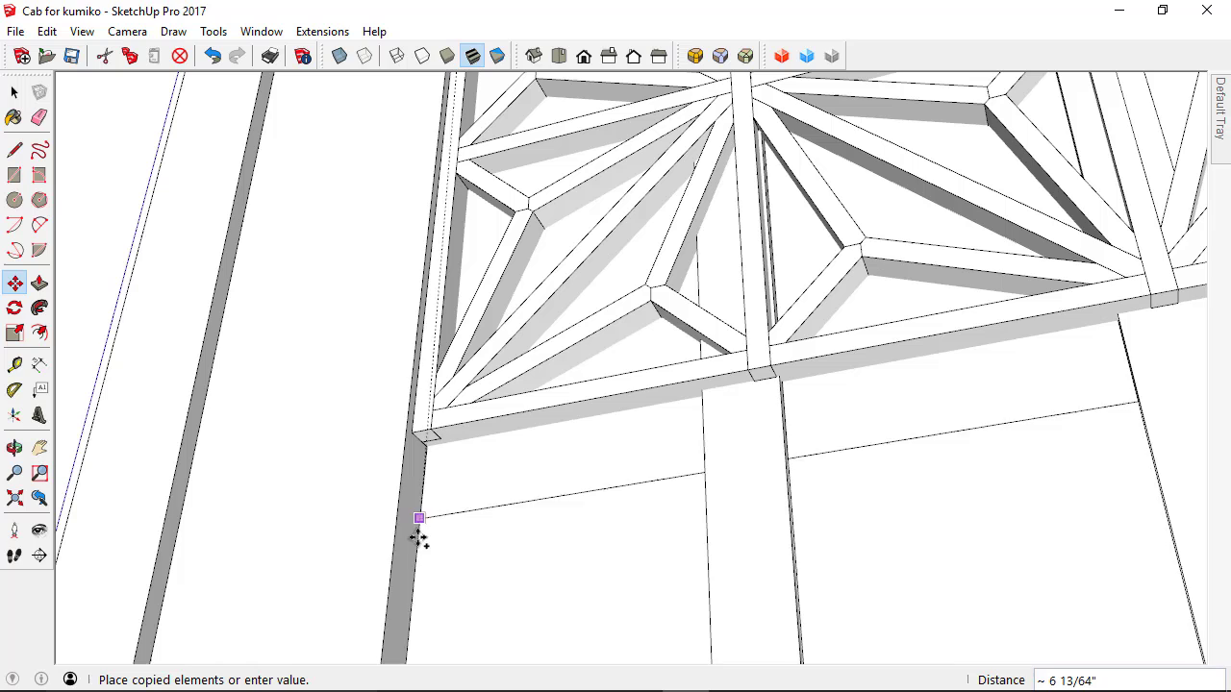
left_click(413, 434)
scroll(343, 440, "down", 3)
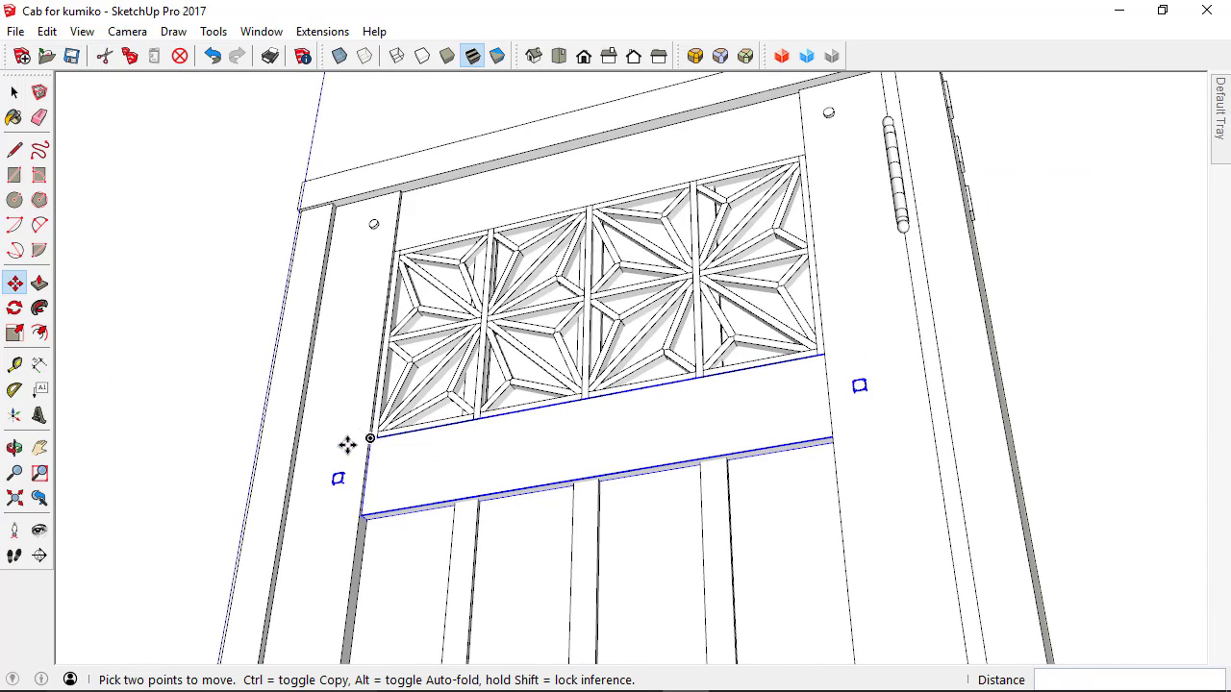
scroll(346, 444, "down", 1)
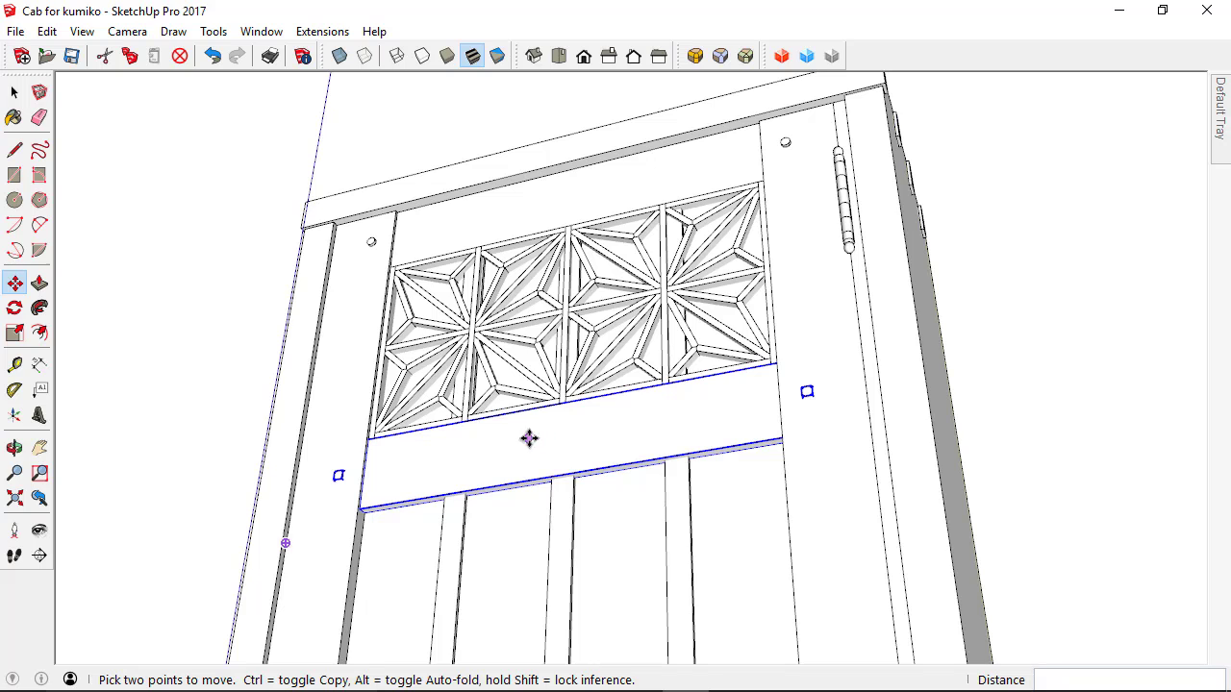
Step: Hide the Kumiko component in the upper opening of the cabinet door
key("space")
left_click(488, 332)
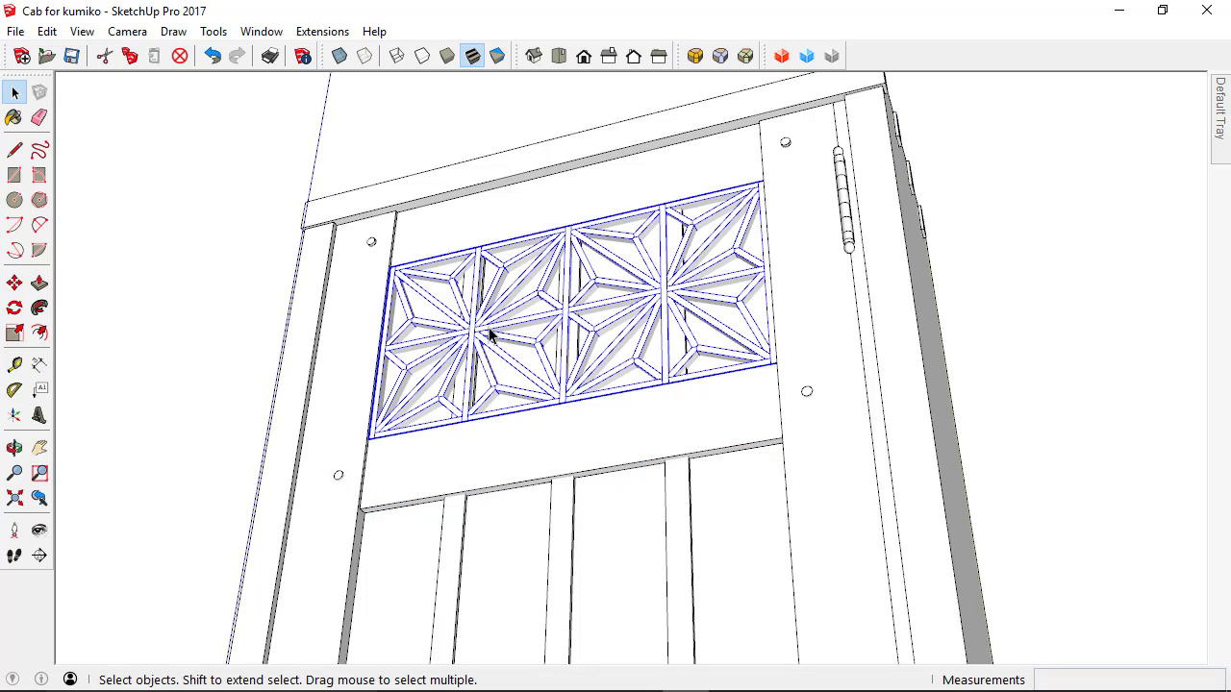
right_click(489, 334)
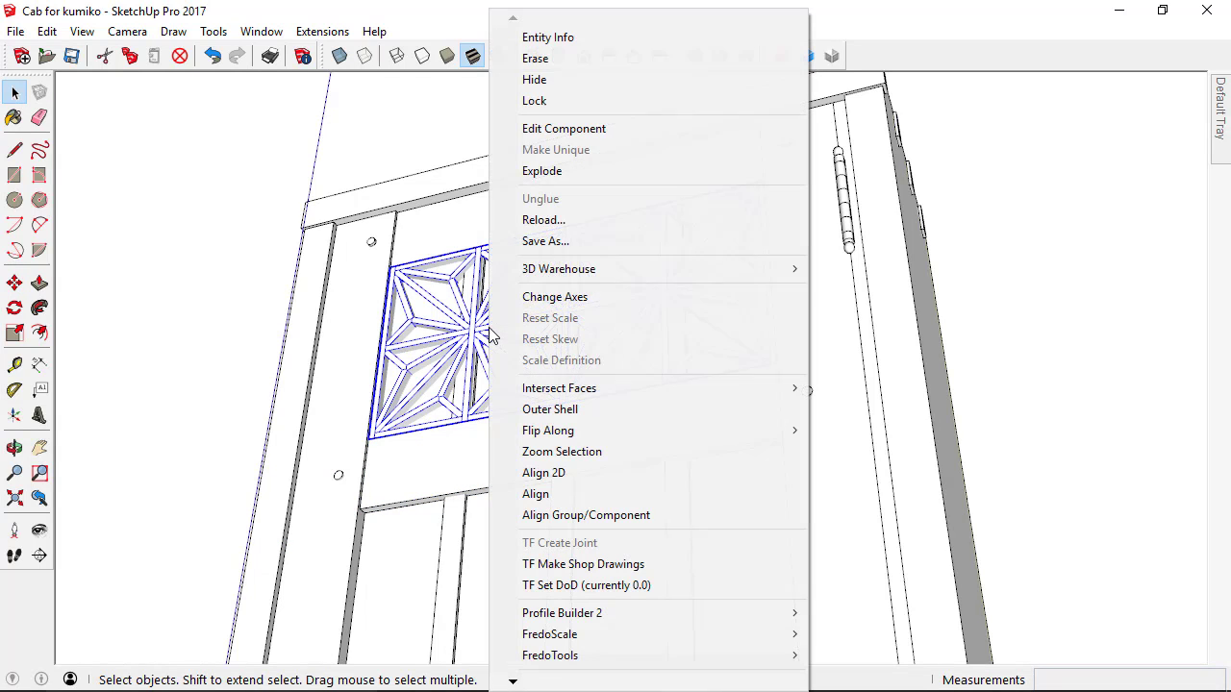
left_click(550, 90)
Step: Open the door's inset panel behind the rails for editing and show the model's back edges
middle_click_drag(530, 352, 664, 531)
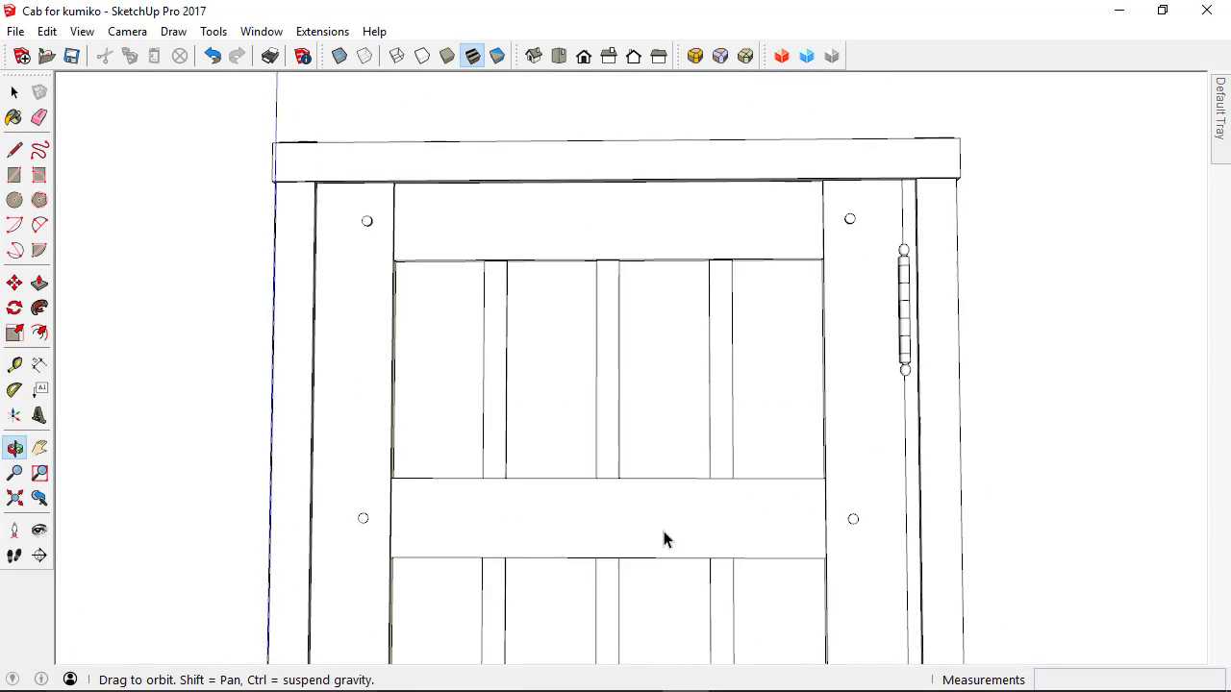
scroll(524, 450, "down", 3)
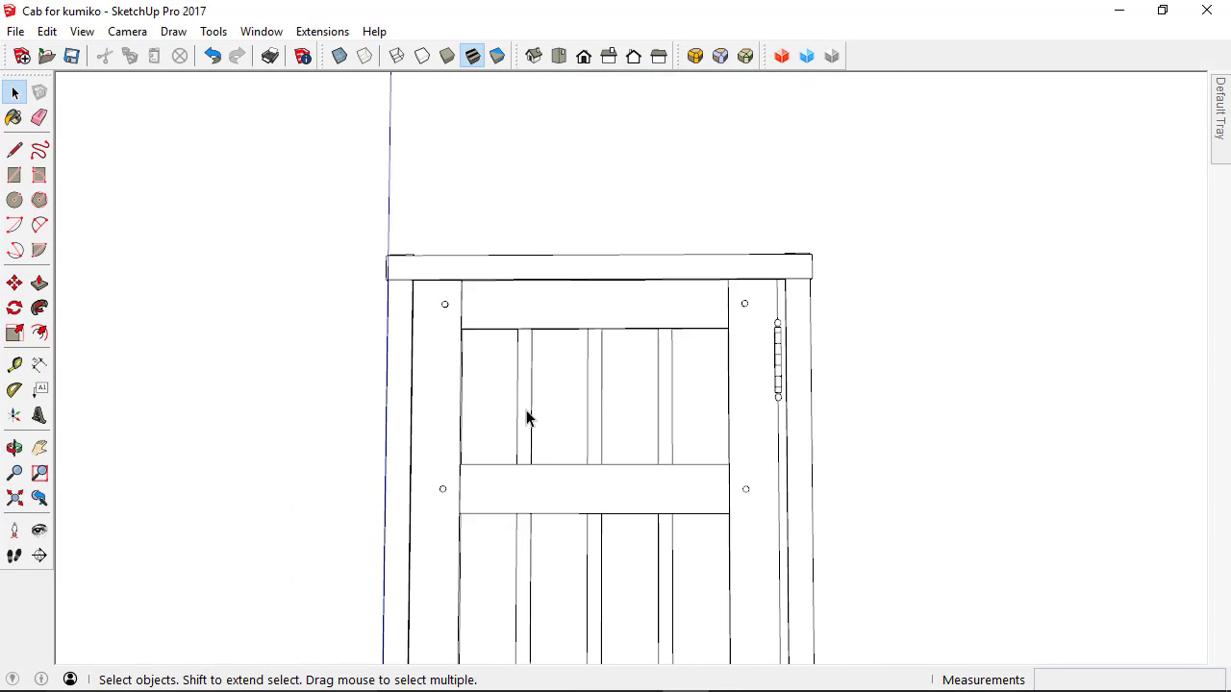
middle_click_drag(619, 491, 588, 474)
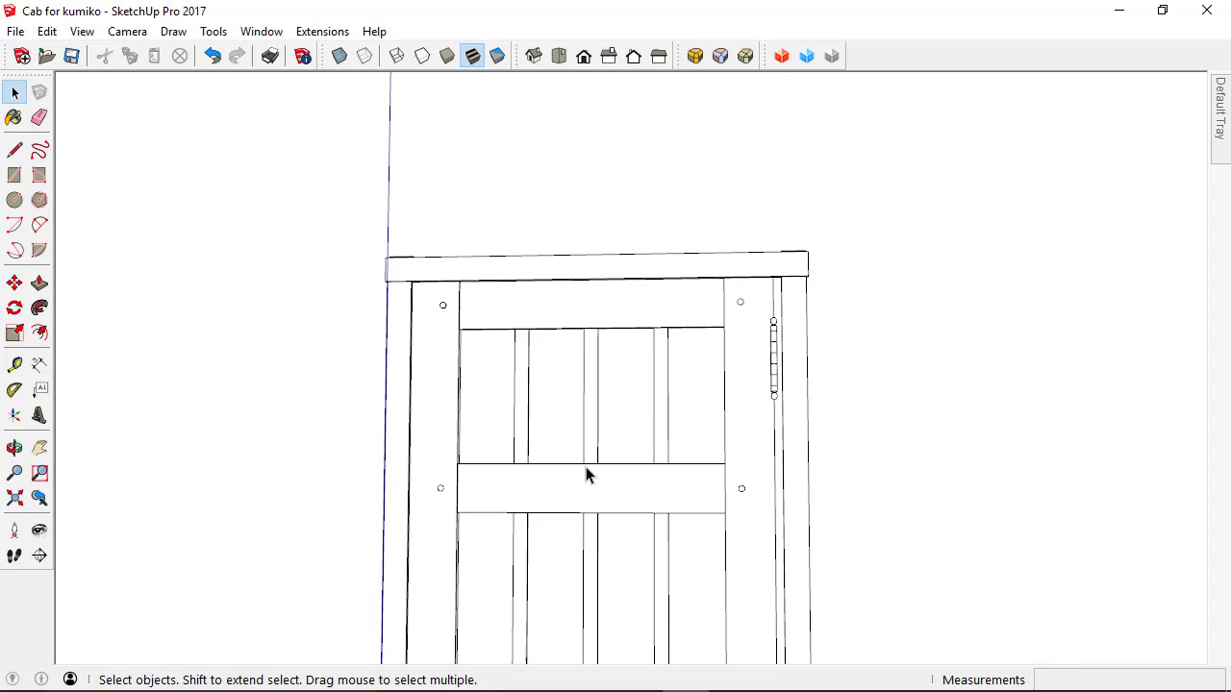
double_click(484, 419)
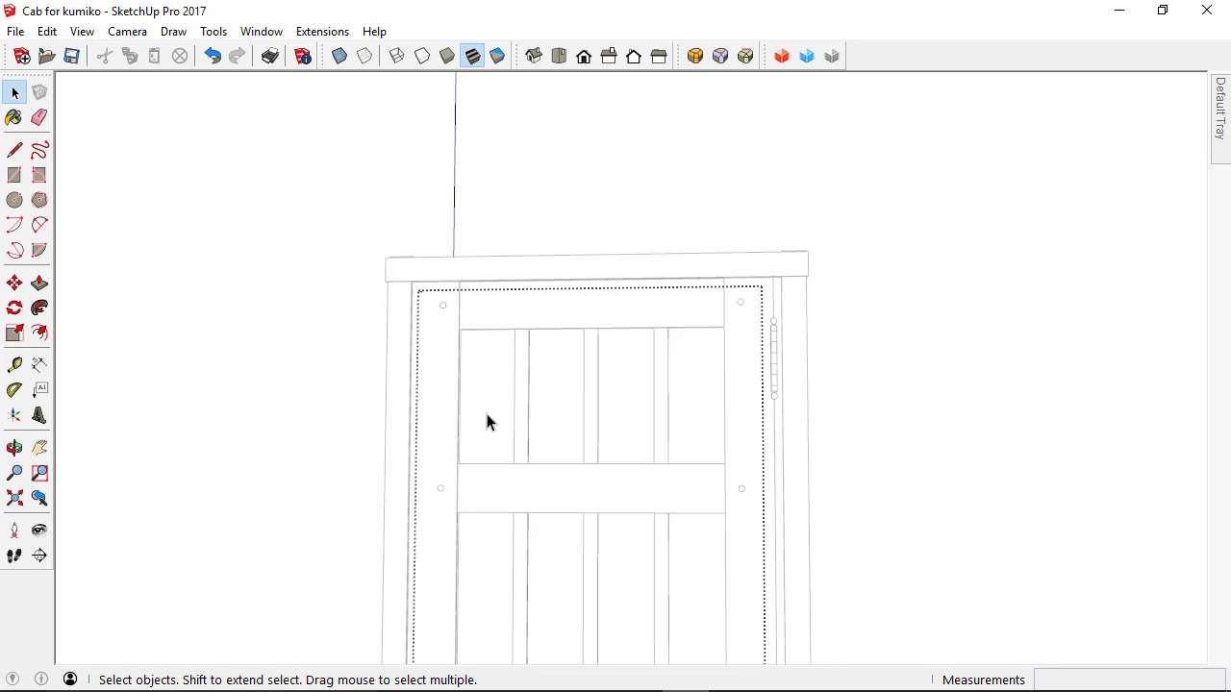
middle_click_drag(486, 421, 552, 387)
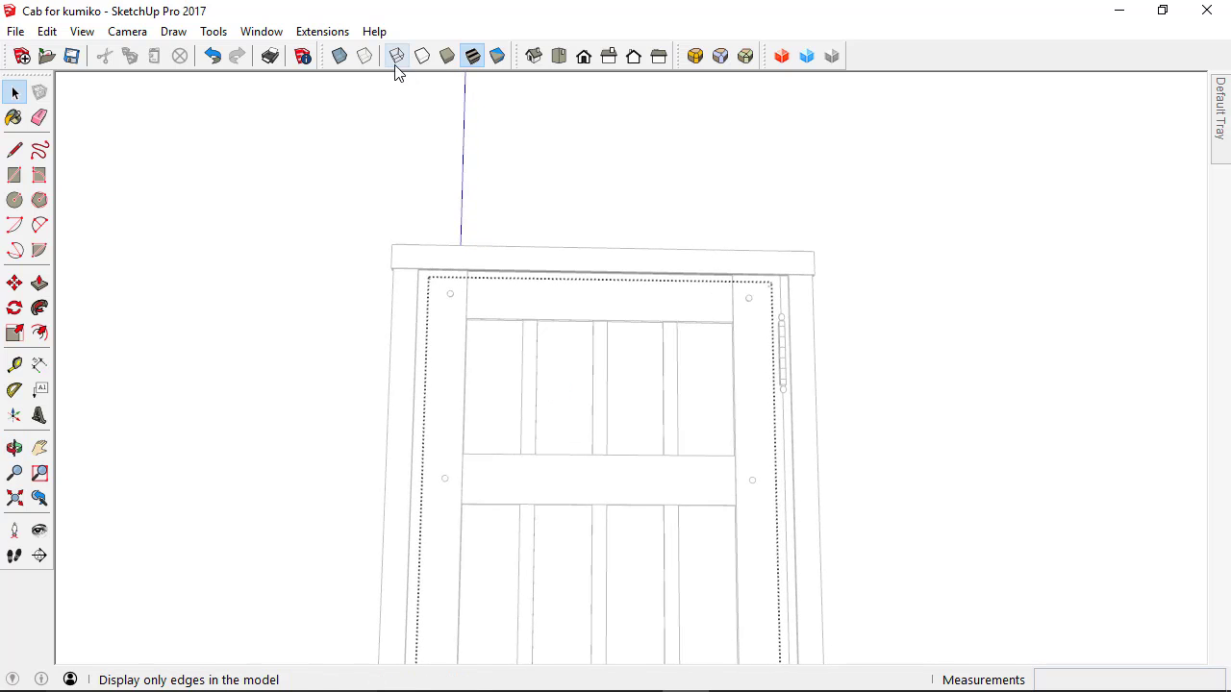
left_click(365, 56)
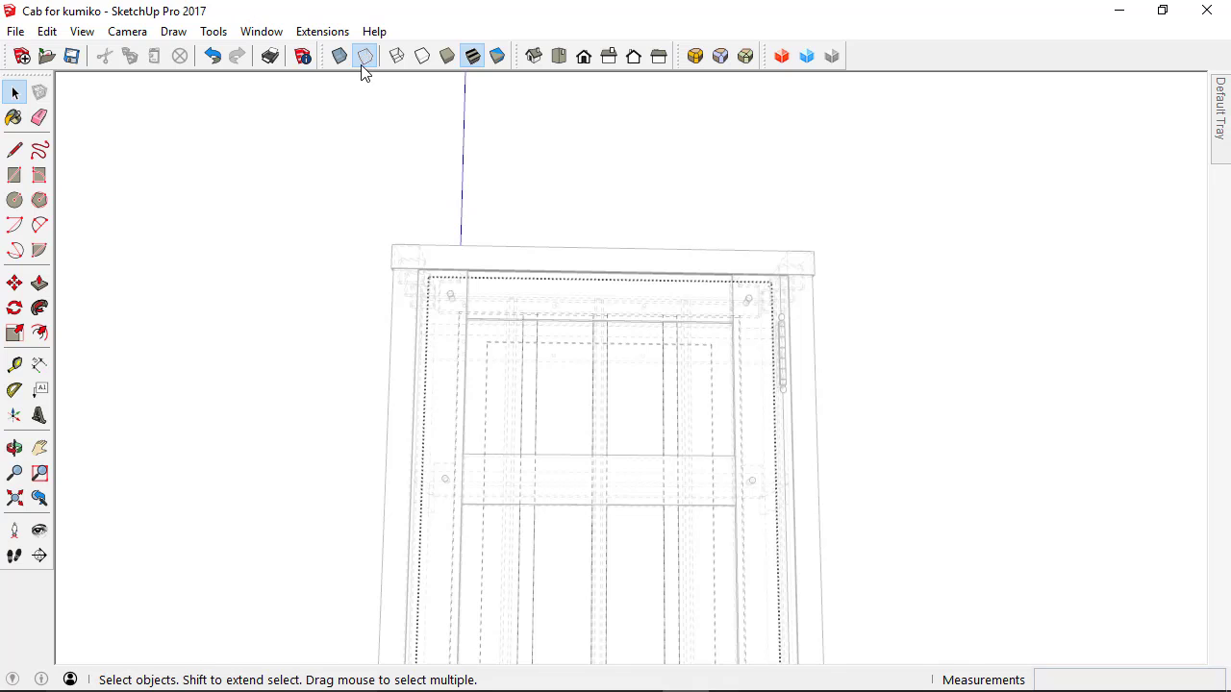
scroll(644, 346, "up", 5)
middle_click_drag(657, 388, 472, 374)
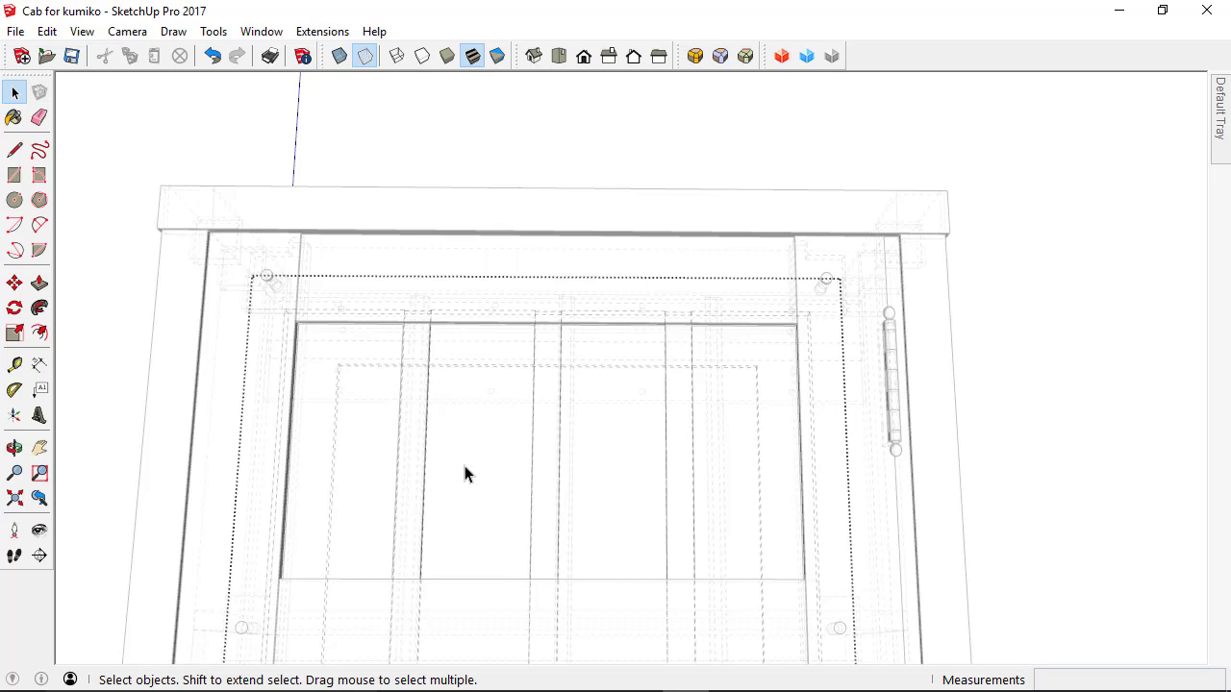
Step: Select the geometry of the door panel's entire upper end, check the selection, and turn the back edges display off
mouse_move(208, 190)
left_mouse_down()
mouse_move(792, 437)
mouse_move(861, 446)
left_mouse_up()
middle_click_drag(342, 410, 325, 206)
scroll(590, 309, "up", 3)
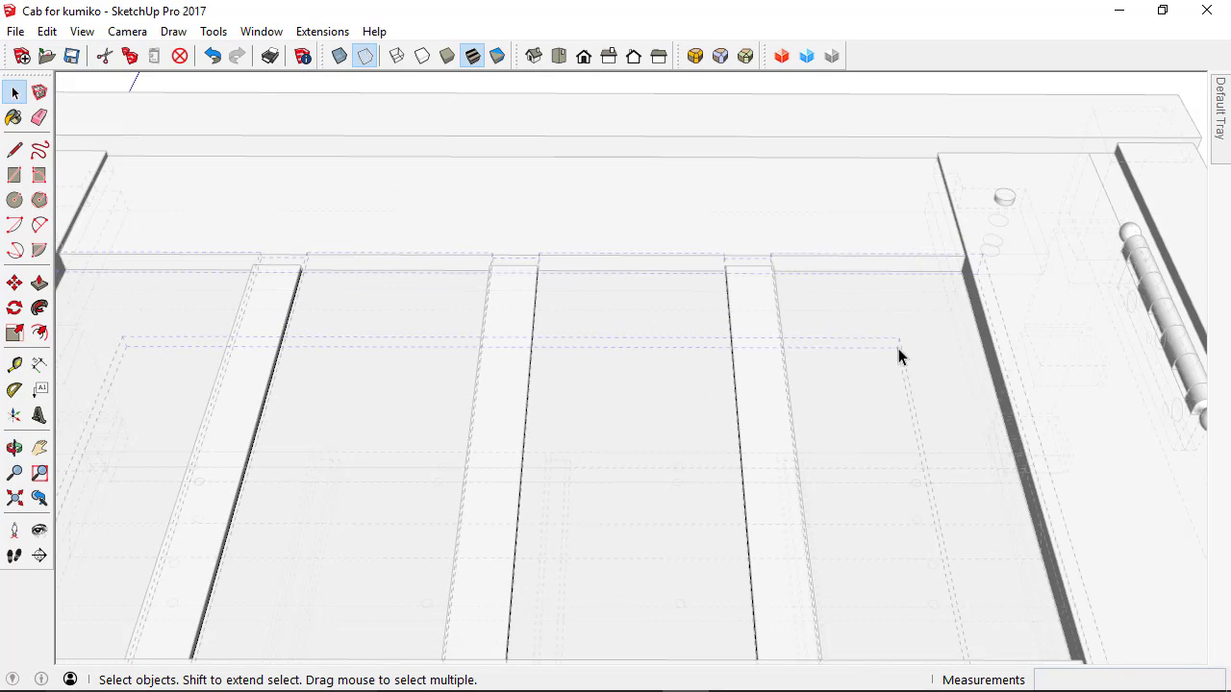
middle_click_drag(135, 356, 389, 384)
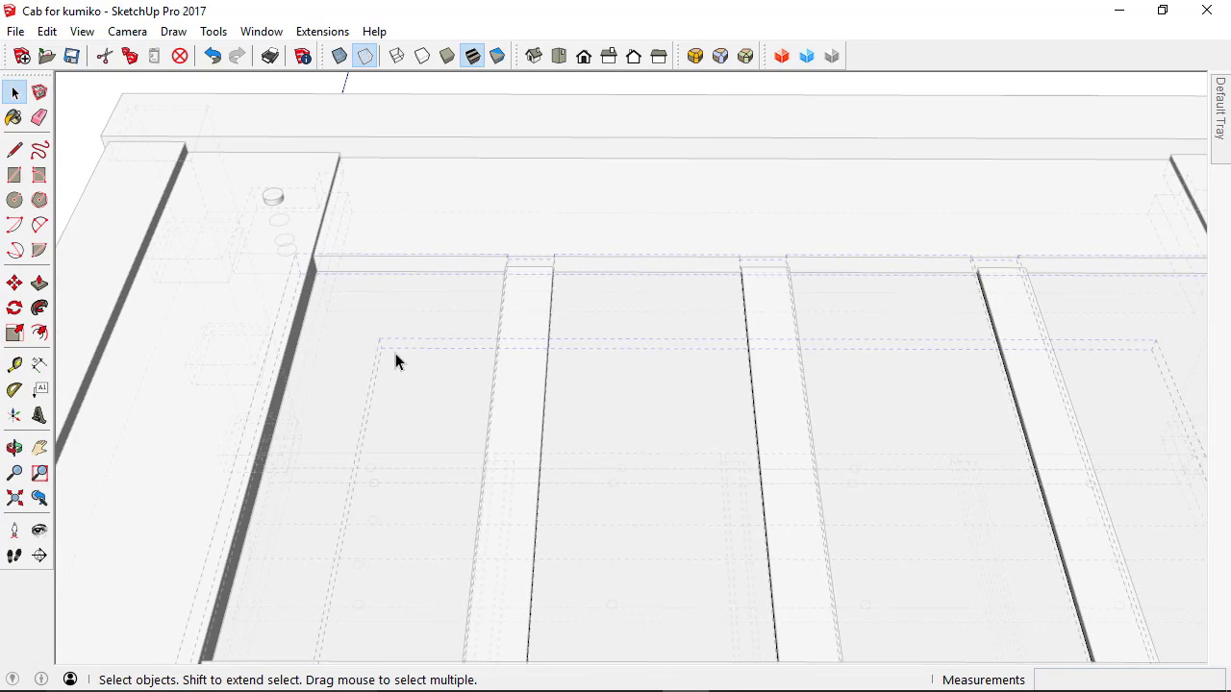
middle_click_drag(412, 354, 289, 560)
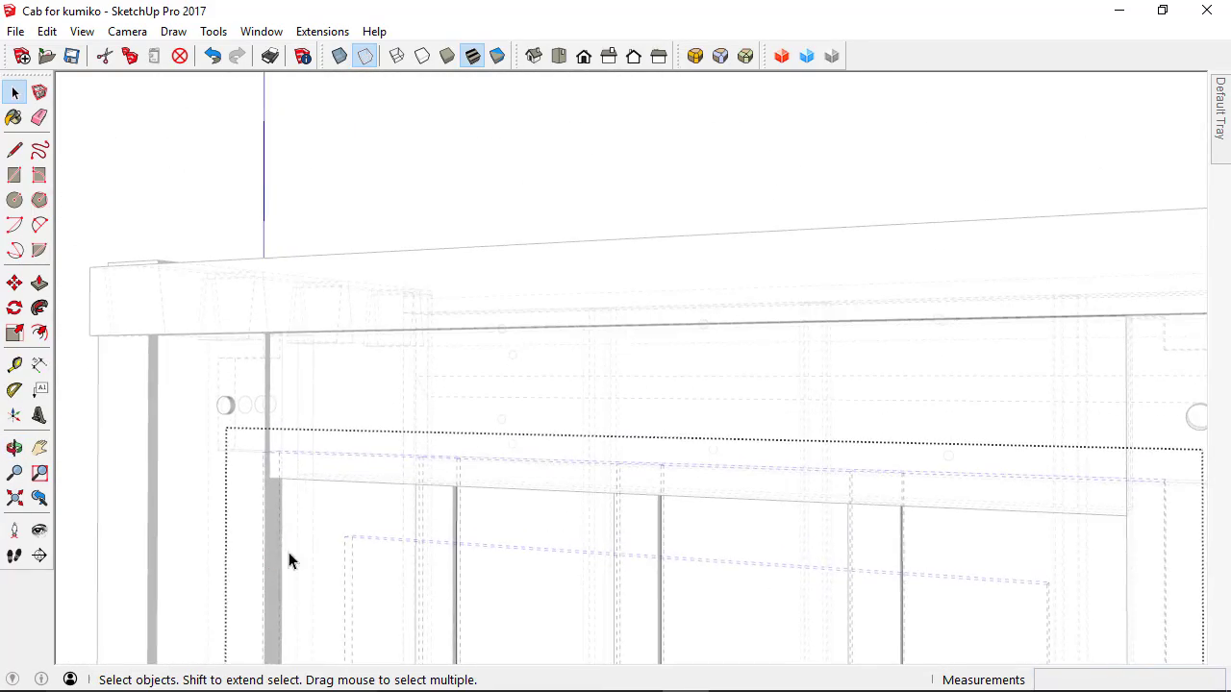
scroll(467, 353, "down", 4)
middle_click_drag(465, 354, 516, 363)
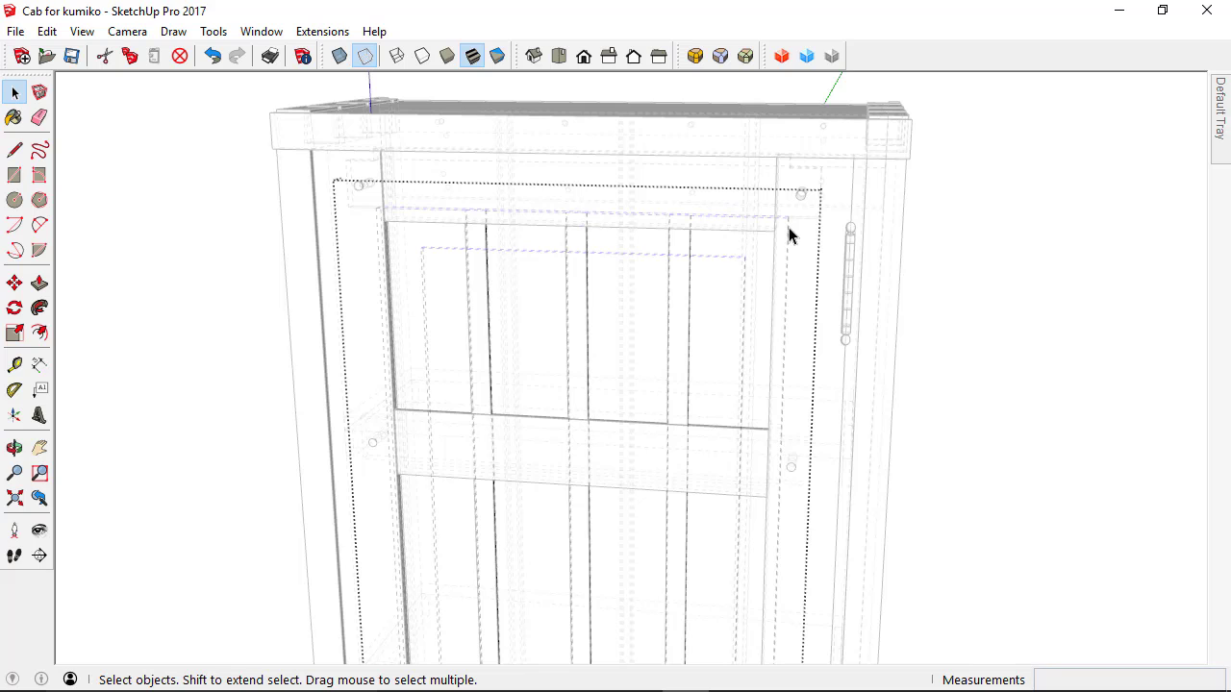
left_click(365, 56)
Step: Move the panel's selected upper end straight down 5 11/16 inches, from the top rail's upper corner to the new rail's upper corner
middle_click_drag(483, 465, 407, 261)
scroll(401, 231, "up", 5)
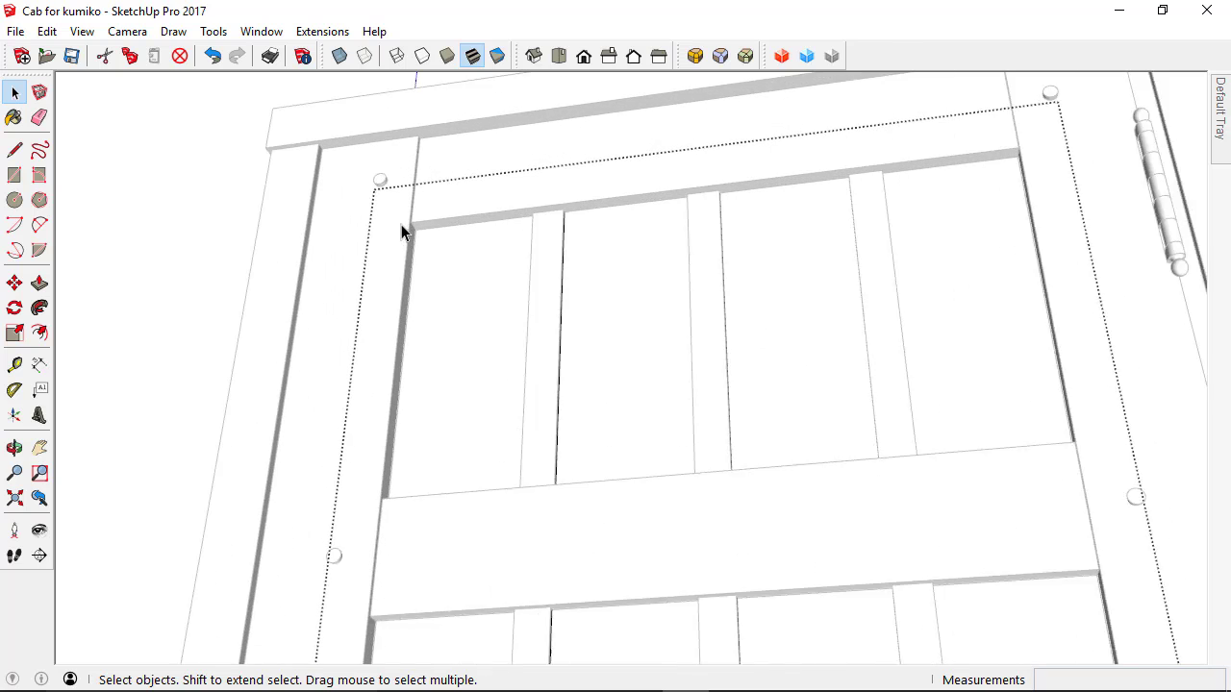
left_click(14, 283)
scroll(437, 120, "up", 3)
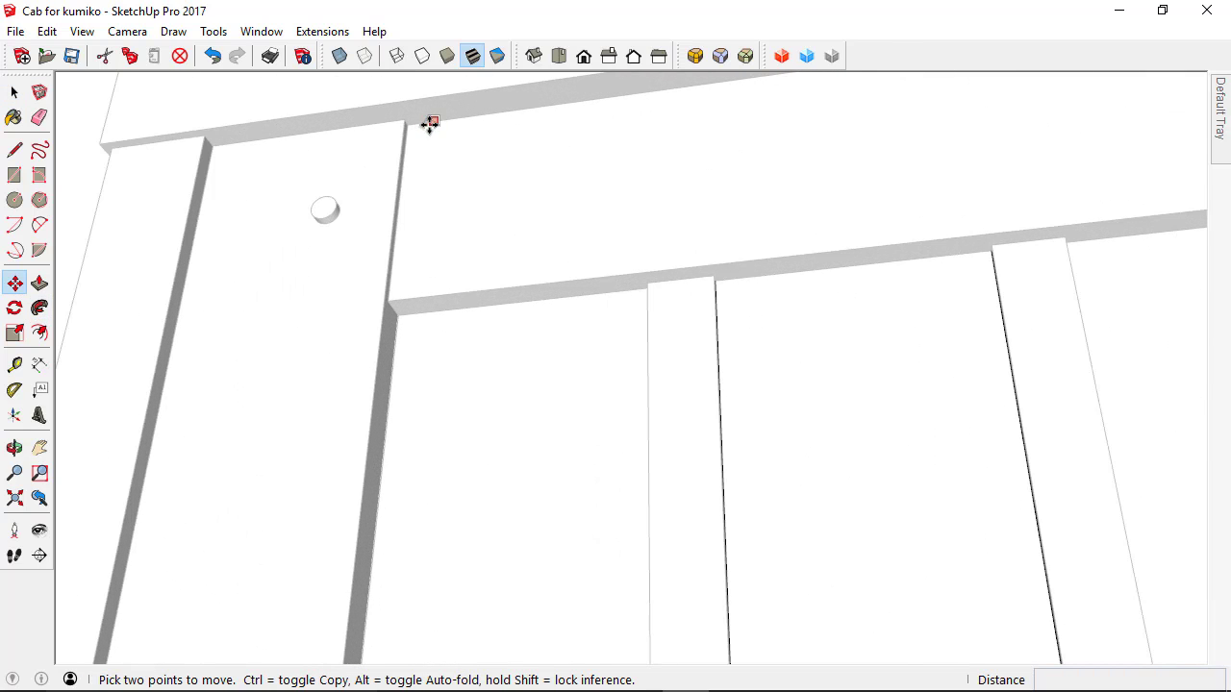
left_click(414, 124)
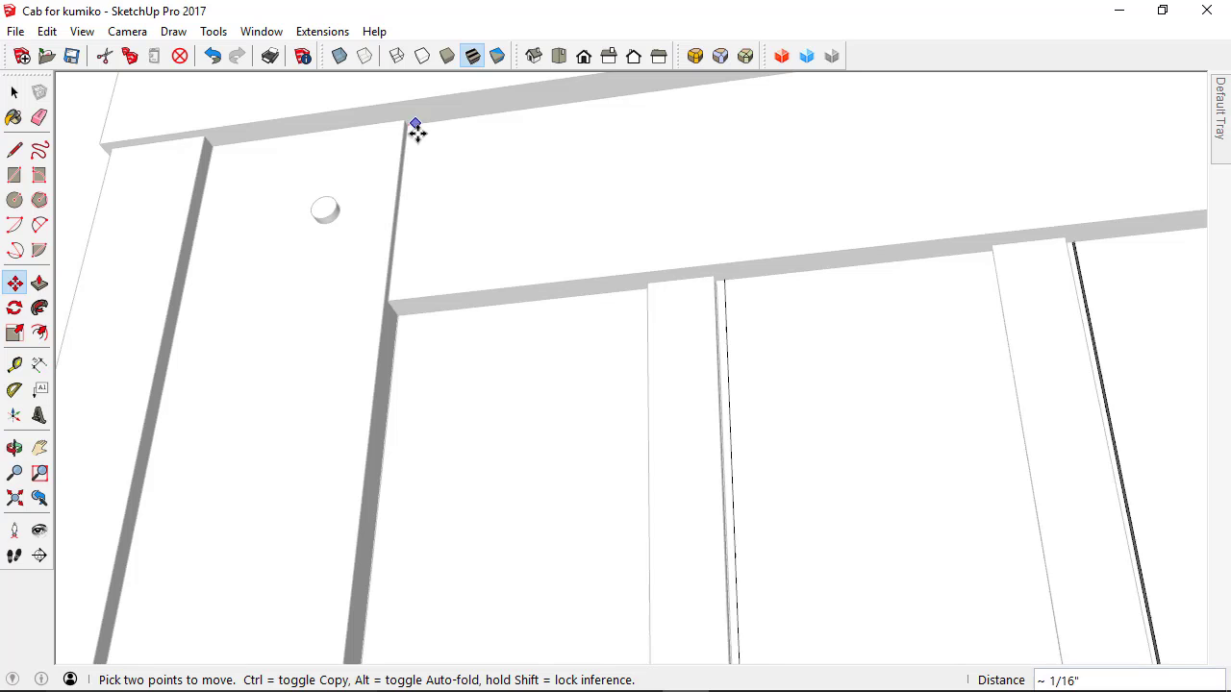
scroll(417, 283, "down", 6)
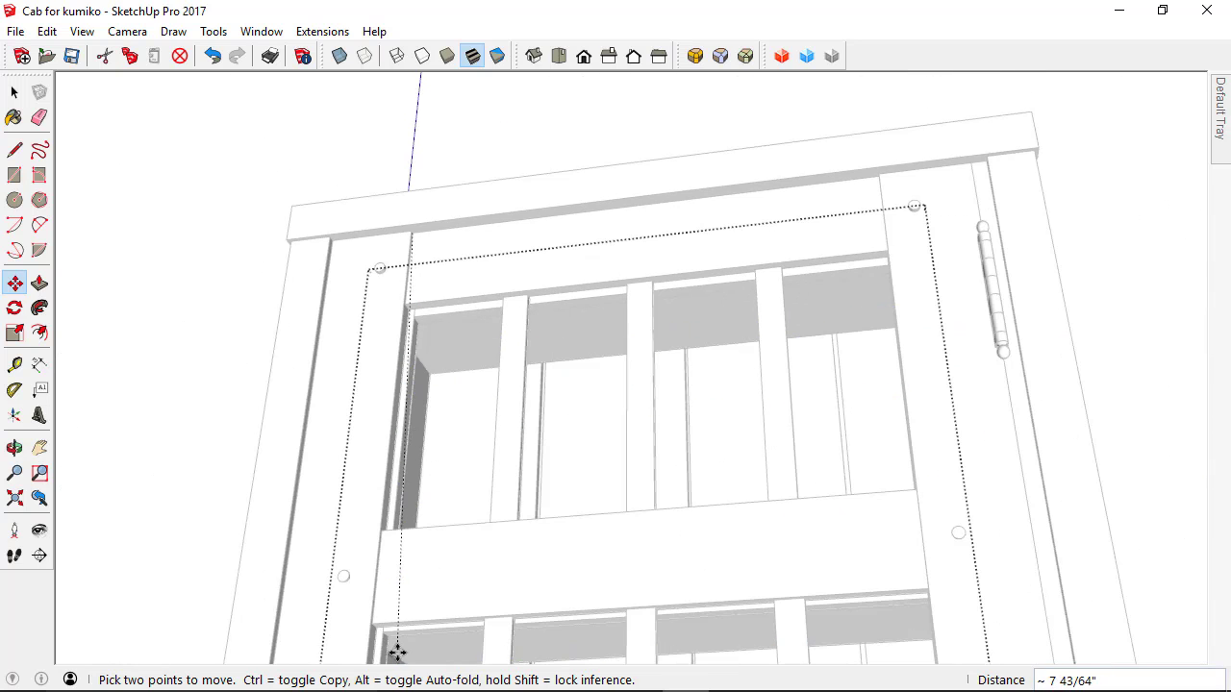
scroll(394, 652, "up", 3)
middle_click_drag(394, 651, 404, 480, "shift")
scroll(390, 399, "up", 4)
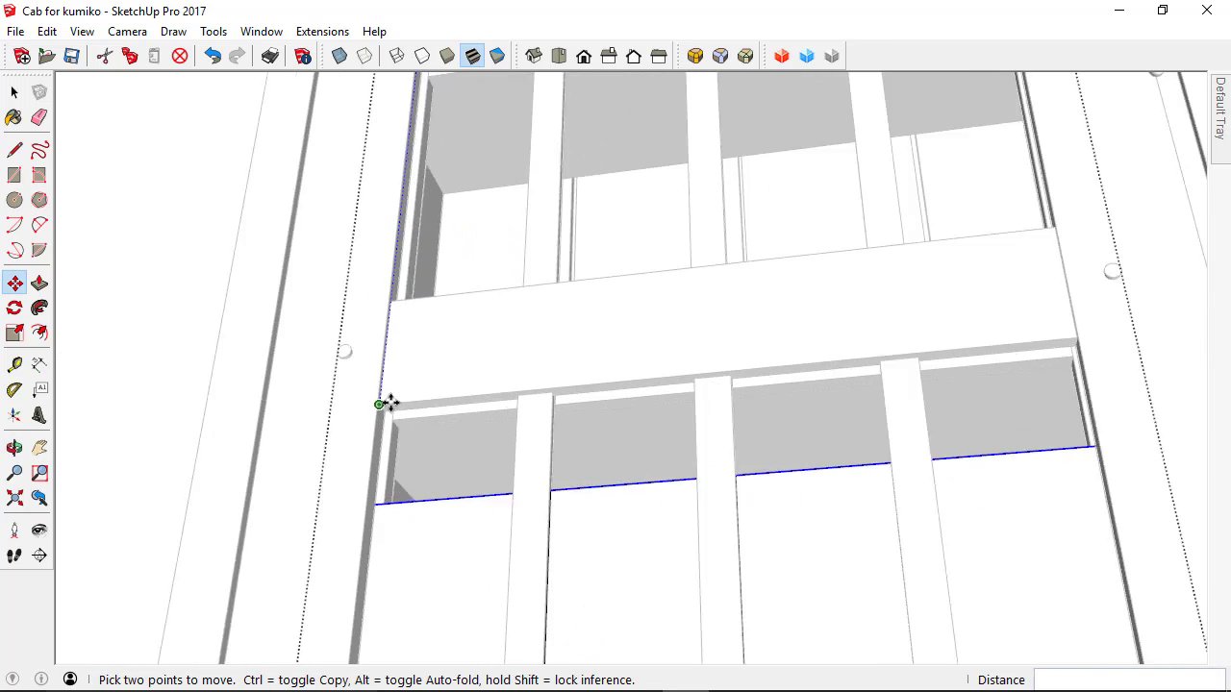
scroll(394, 376, "up", 3)
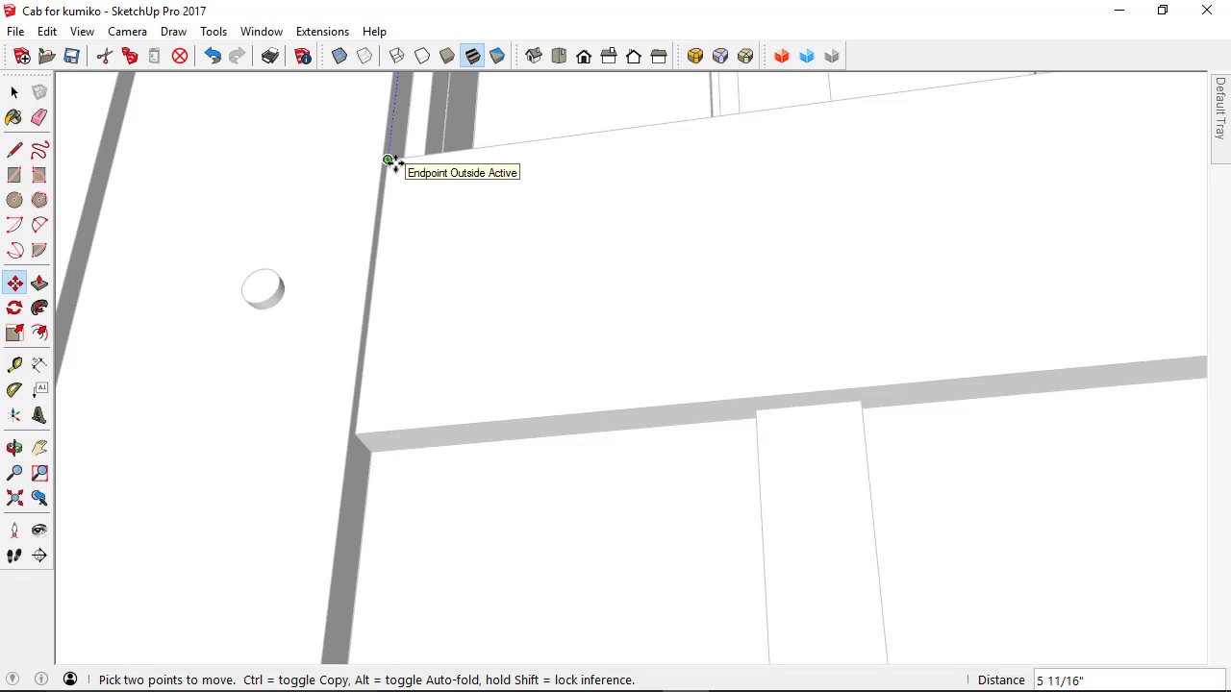
scroll(414, 264, "down", 6)
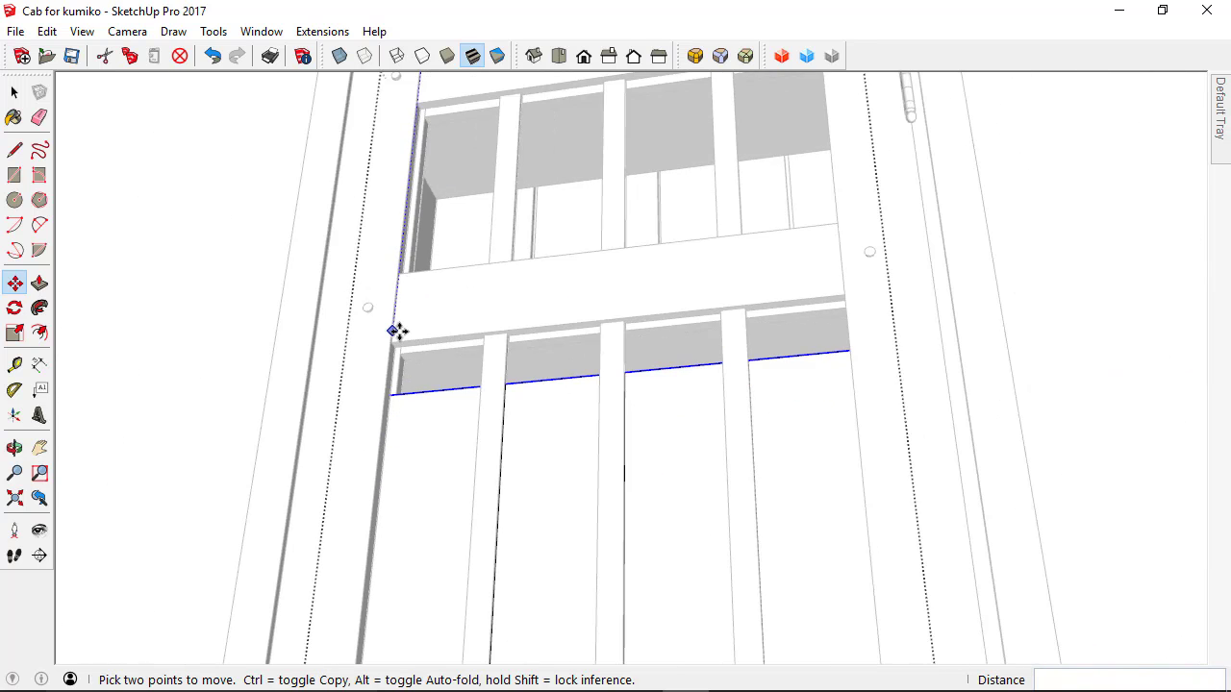
scroll(407, 288, "up", 6)
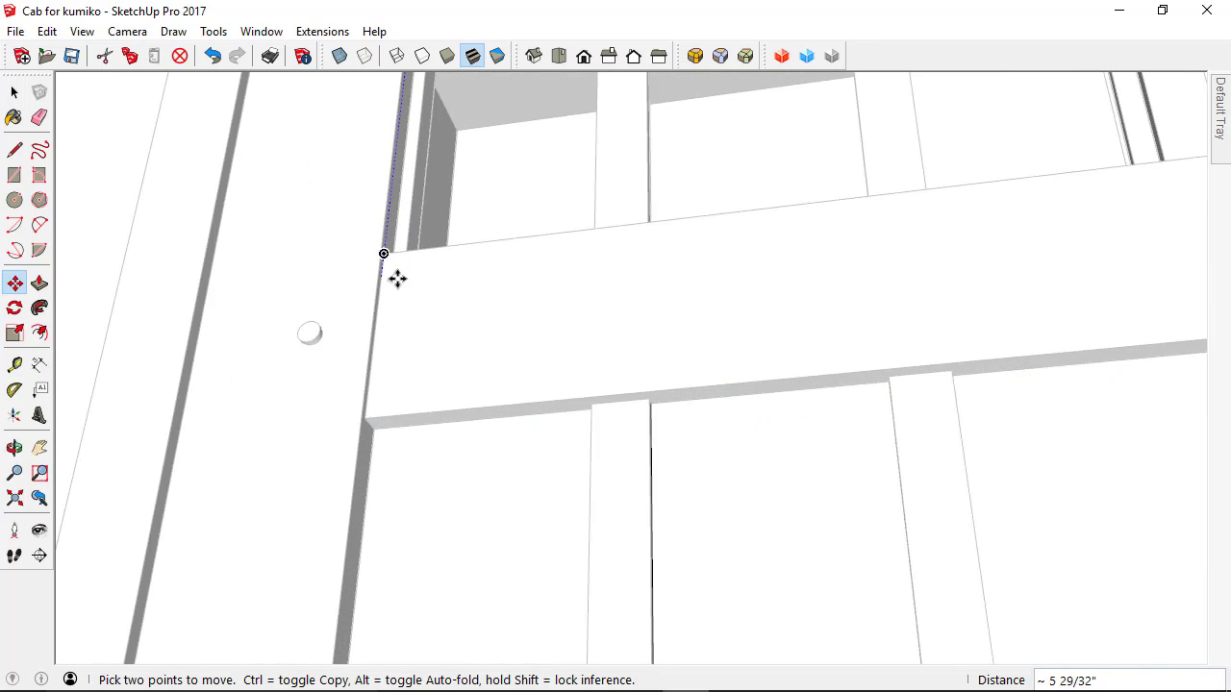
scroll(386, 302, "up", 3)
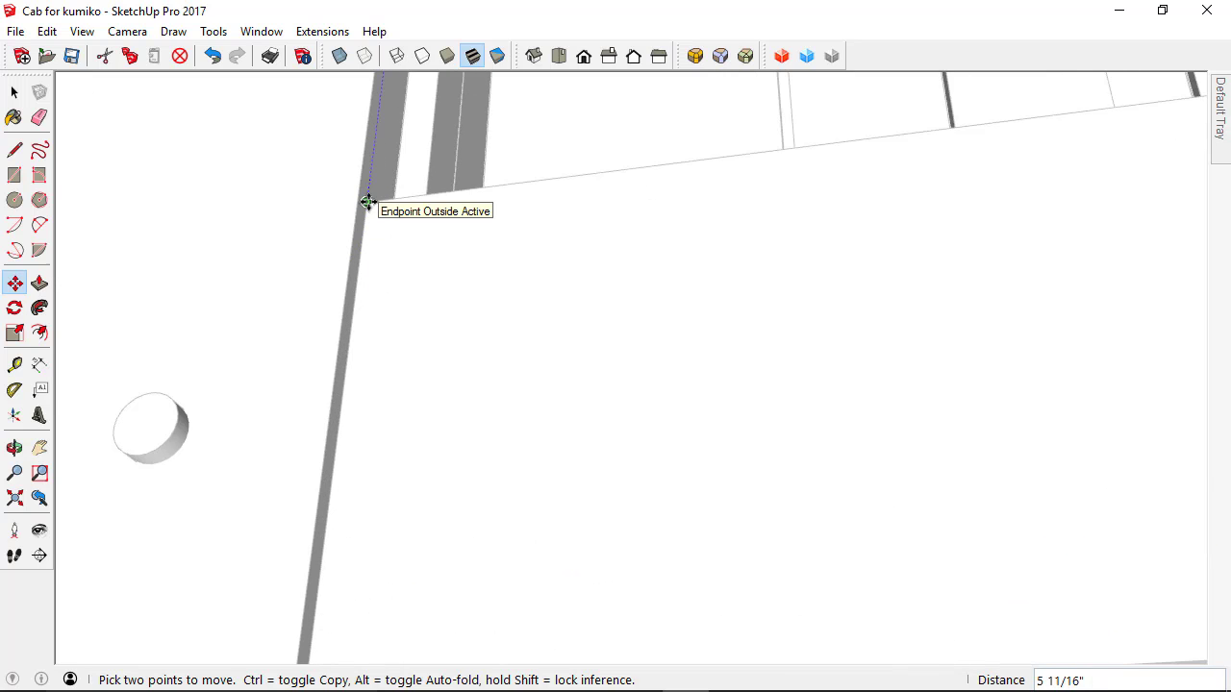
scroll(385, 366, "down", 6)
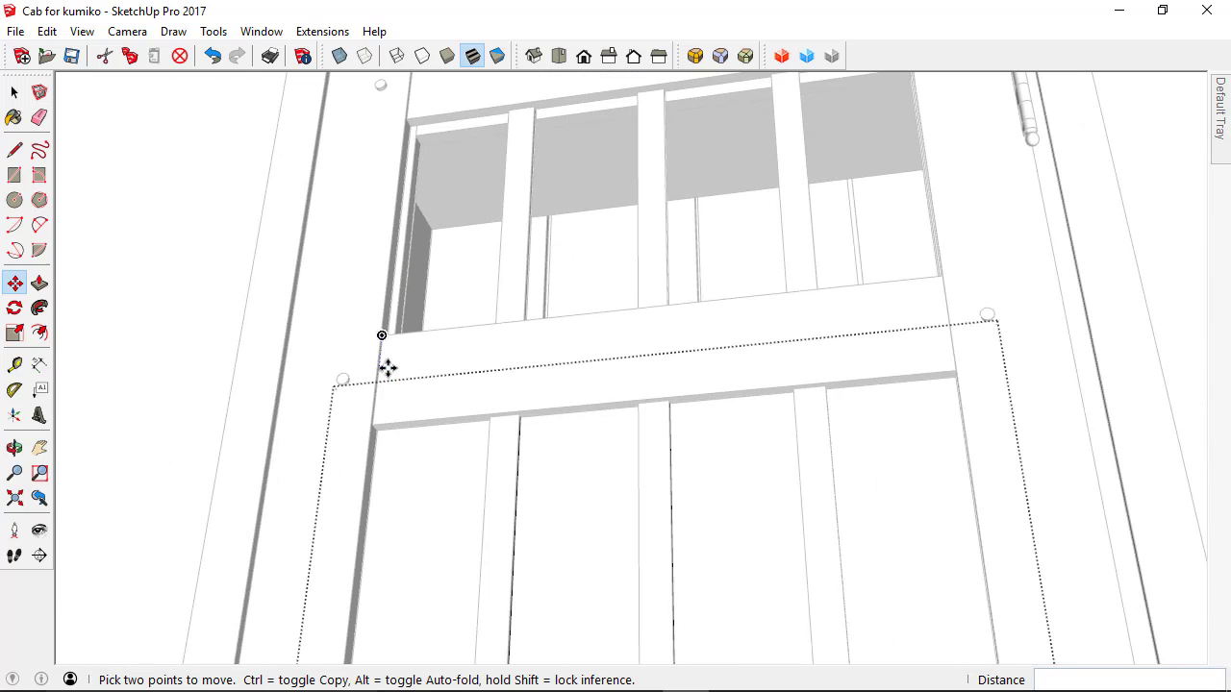
Step: Edit the door's vertical strip component, moving its upper end down about 5 11/16 inches to shorten all three strips, and close it
key("space")
middle_click_drag(575, 450, 456, 324)
double_click(462, 324)
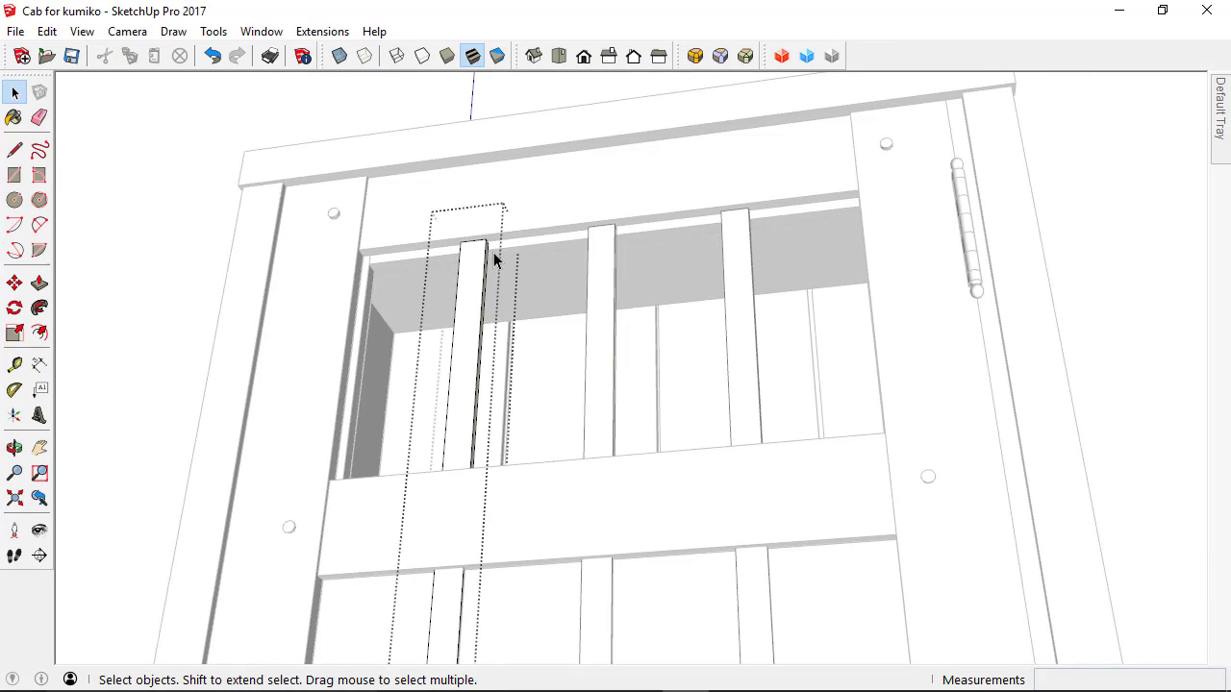
left_click_drag(433, 225, 535, 267)
key("m")
scroll(469, 274, "up", 3)
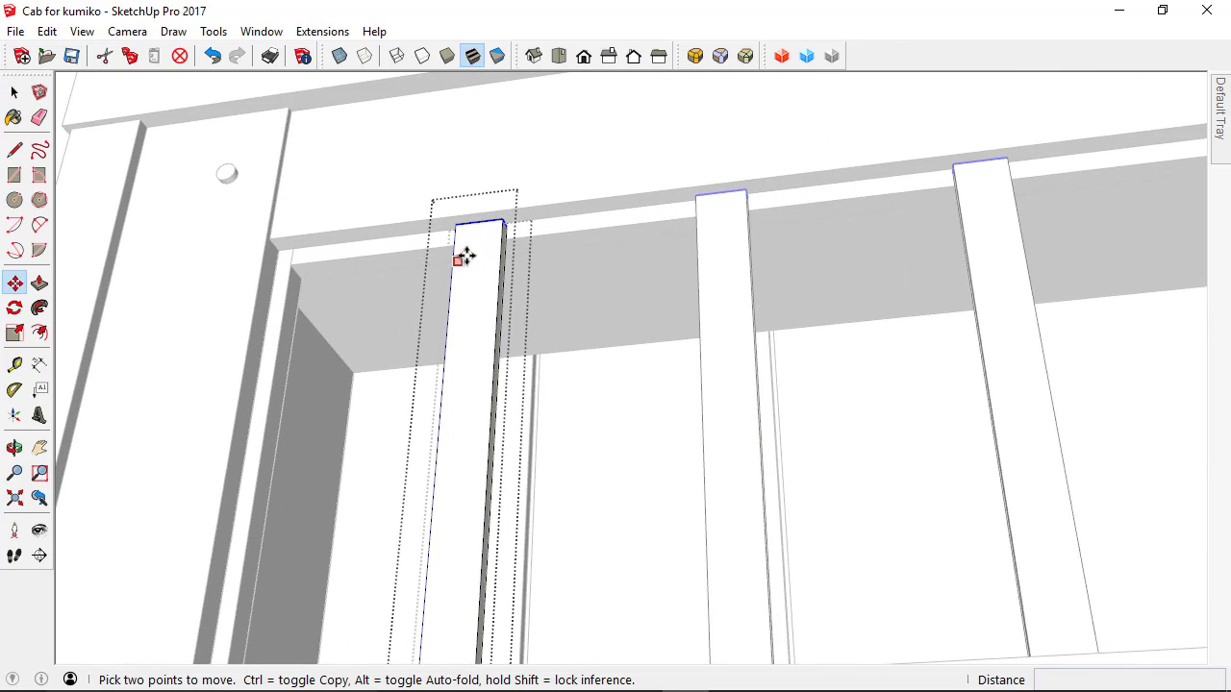
left_click(462, 229)
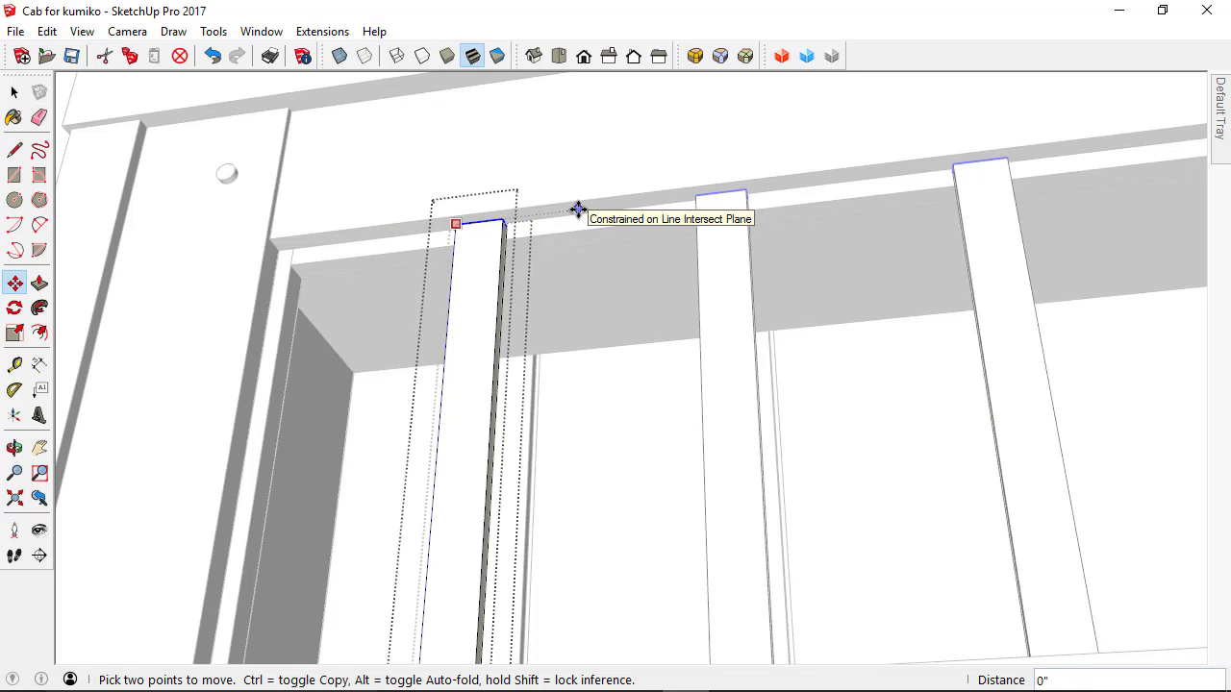
scroll(526, 200, "down", 4)
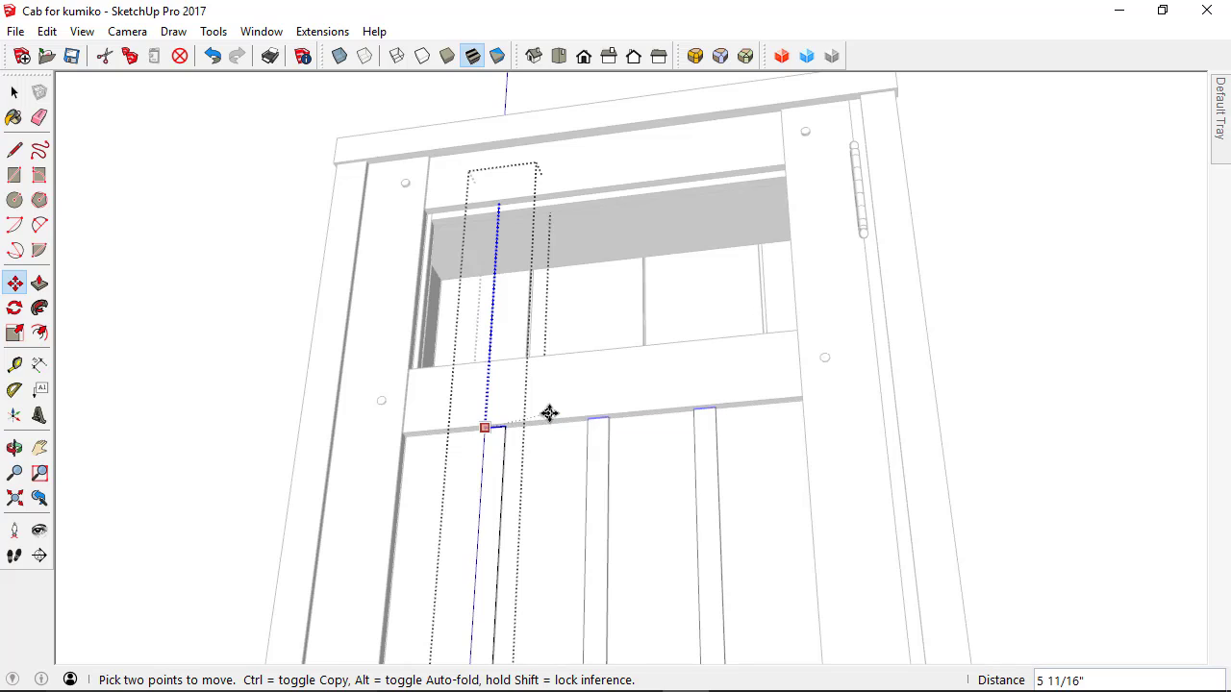
left_click(546, 419)
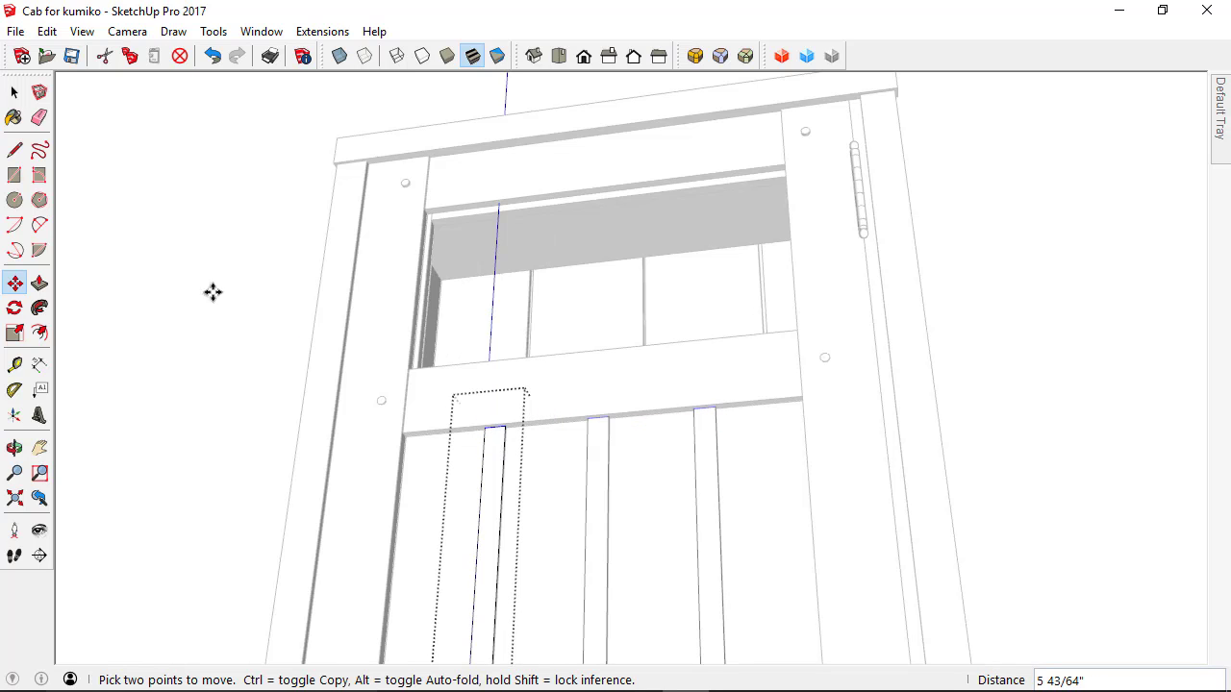
left_click(15, 91)
left_click(439, 277)
Step: Check the cleared door opening around the new rail and unhide the last hidden object, the Kumiko component
middle_click_drag(440, 277, 231, 645)
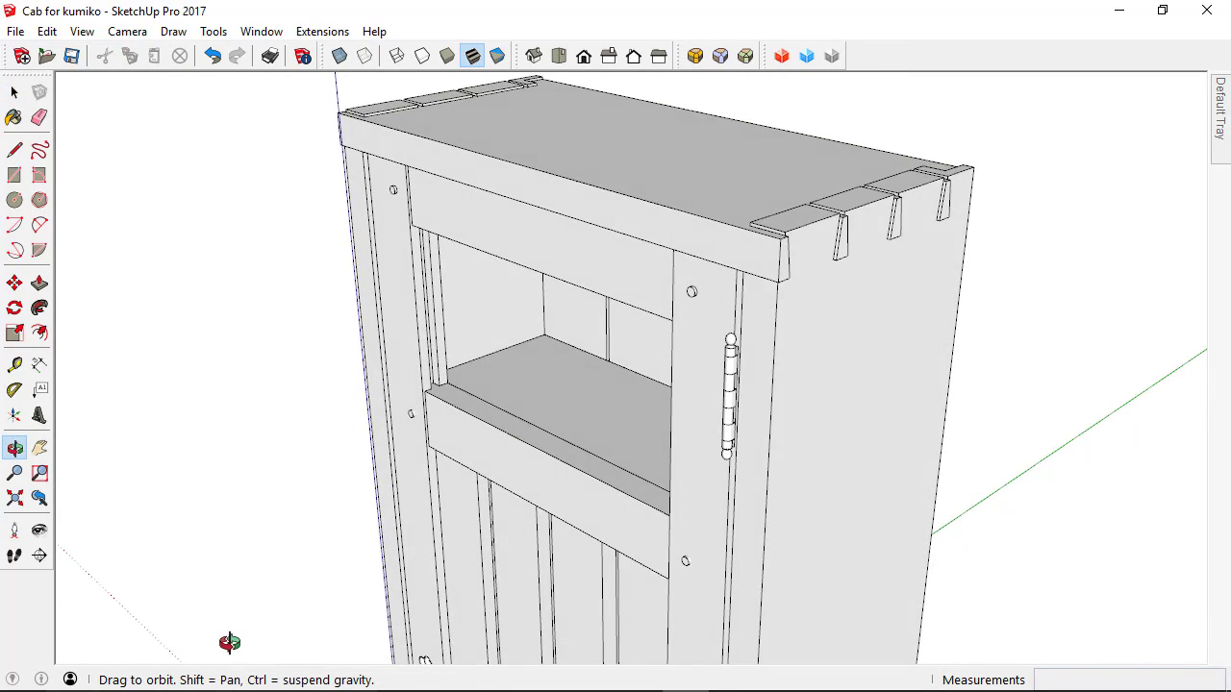
scroll(424, 410, "up", 5)
scroll(424, 411, "up", 2)
mouse_move(434, 385)
middle_mouse_down()
mouse_move(490, 417)
mouse_move(430, 362)
middle_mouse_up()
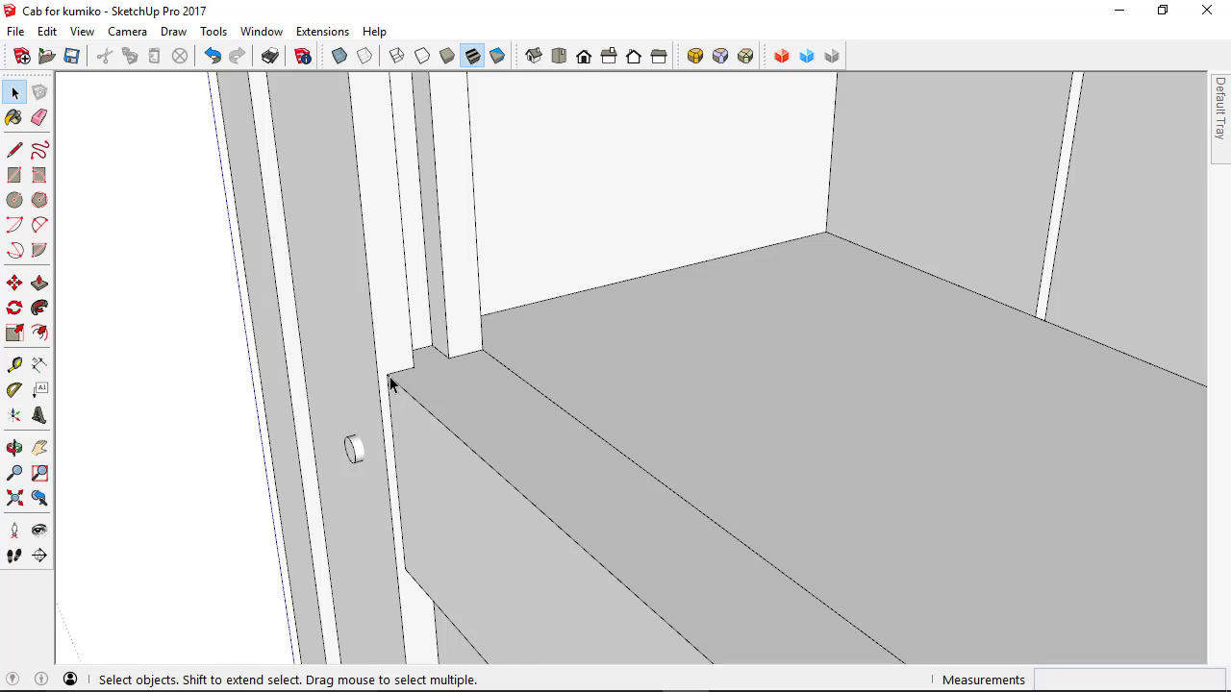
scroll(387, 388, "down", 3)
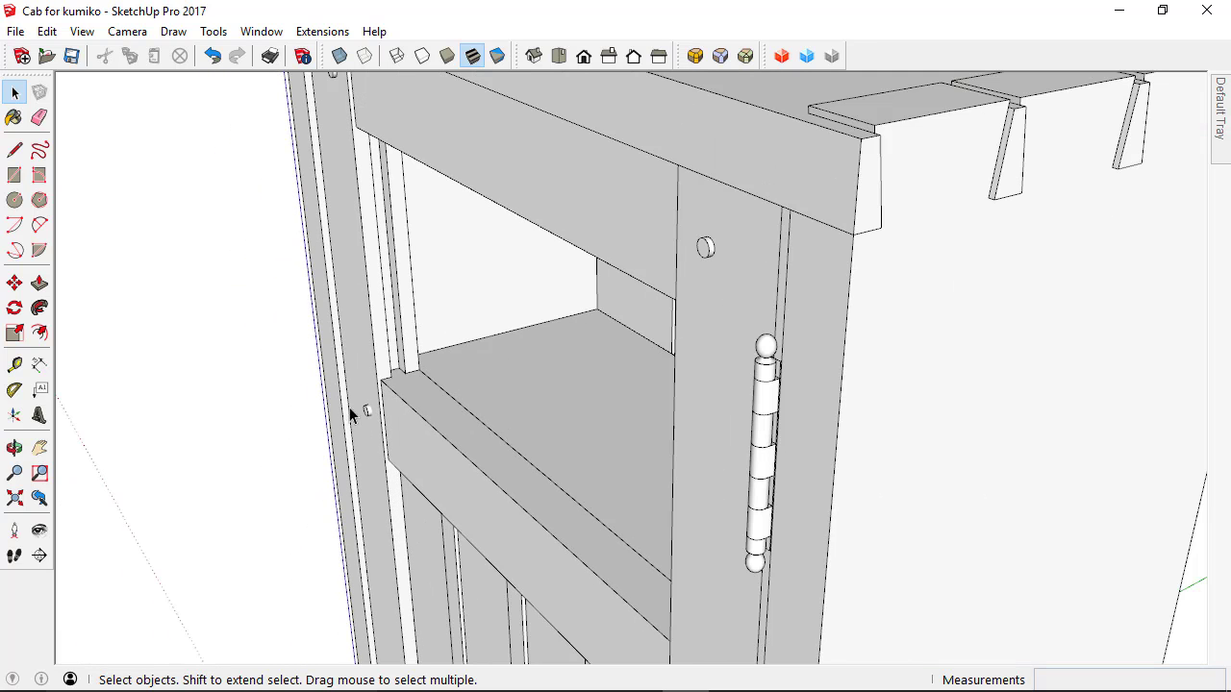
mouse_move(349, 410)
middle_mouse_down()
mouse_move(398, 426)
mouse_move(352, 407)
middle_mouse_up()
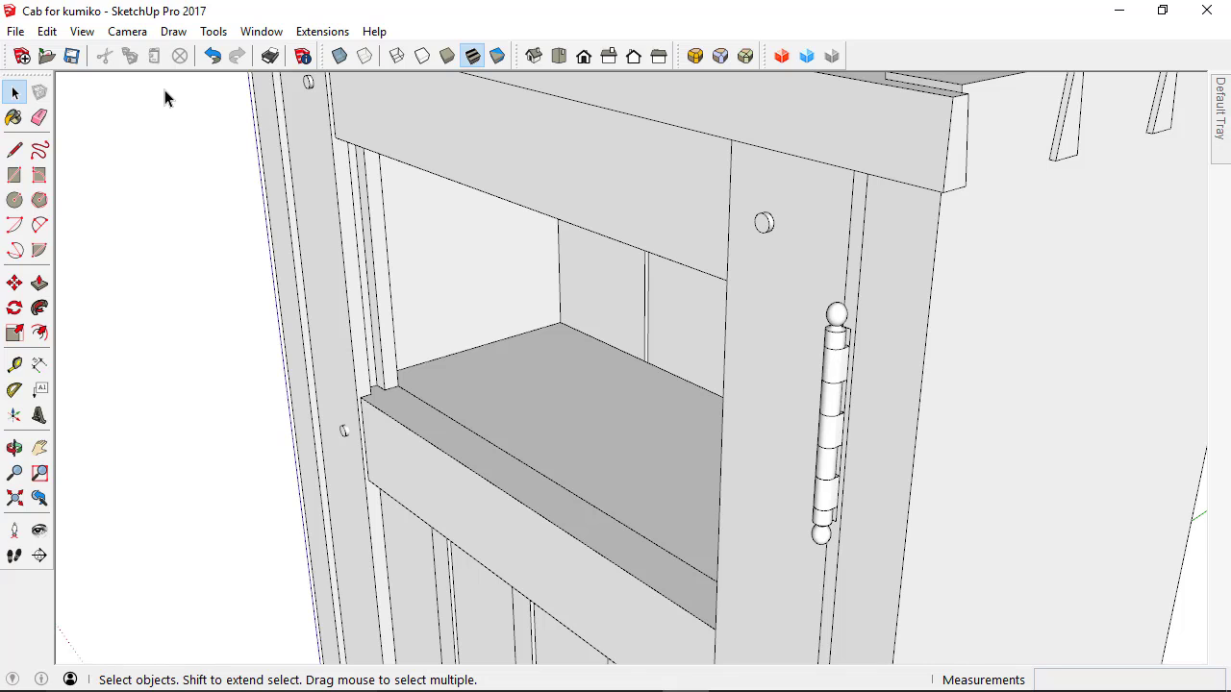
left_click(47, 30)
mouse_move(195, 302)
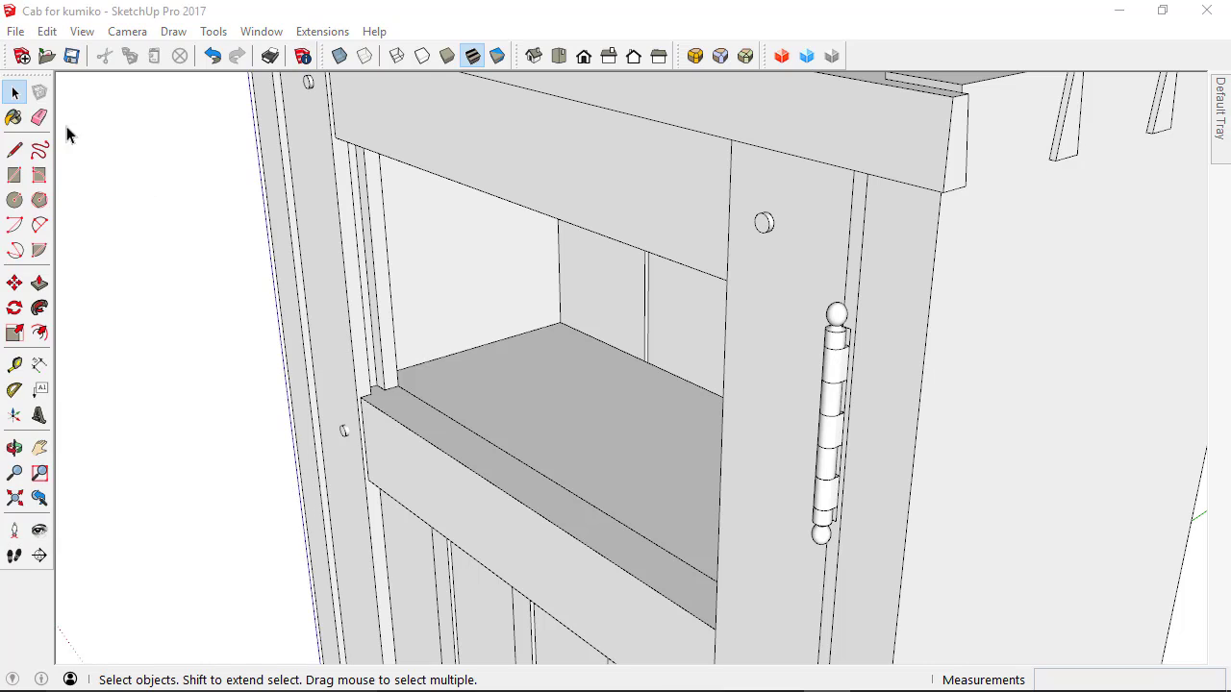
left_click(47, 31)
mouse_move(86, 310)
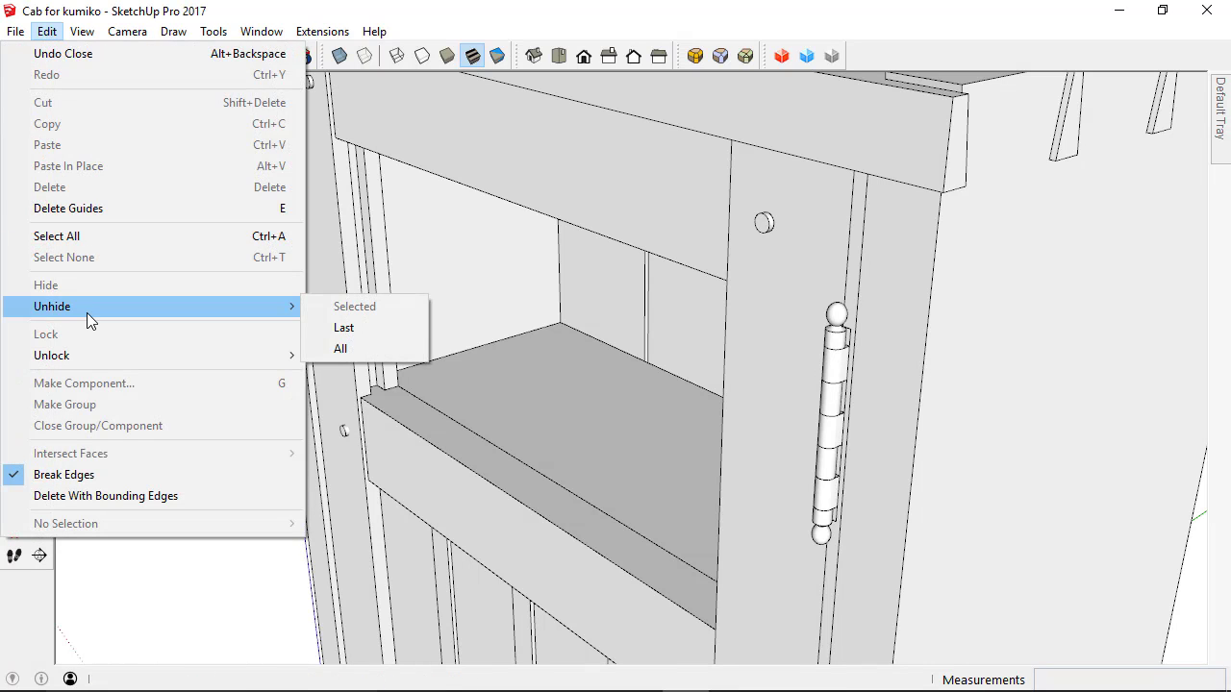
left_click(339, 328)
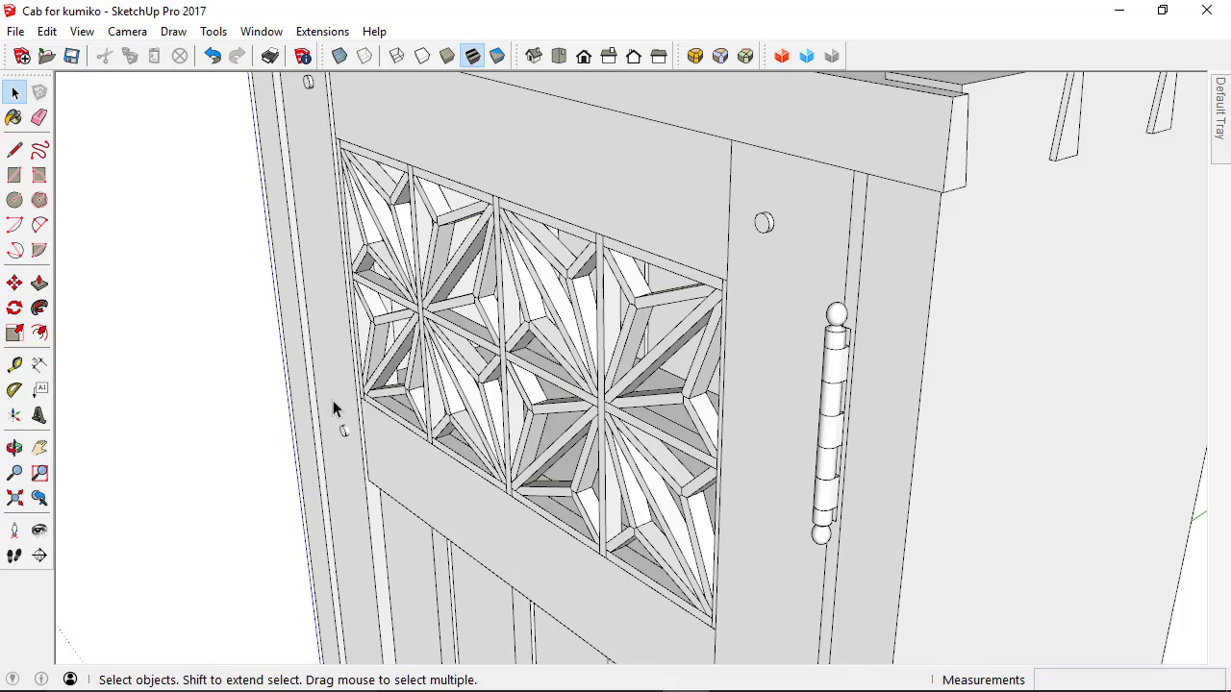
Step: Move the kumiko lattice back into the door opening, from the new rail's front upper corner to the rail's back corner beside the stile
scroll(342, 383, "up", 5)
scroll(347, 359, "up", 2)
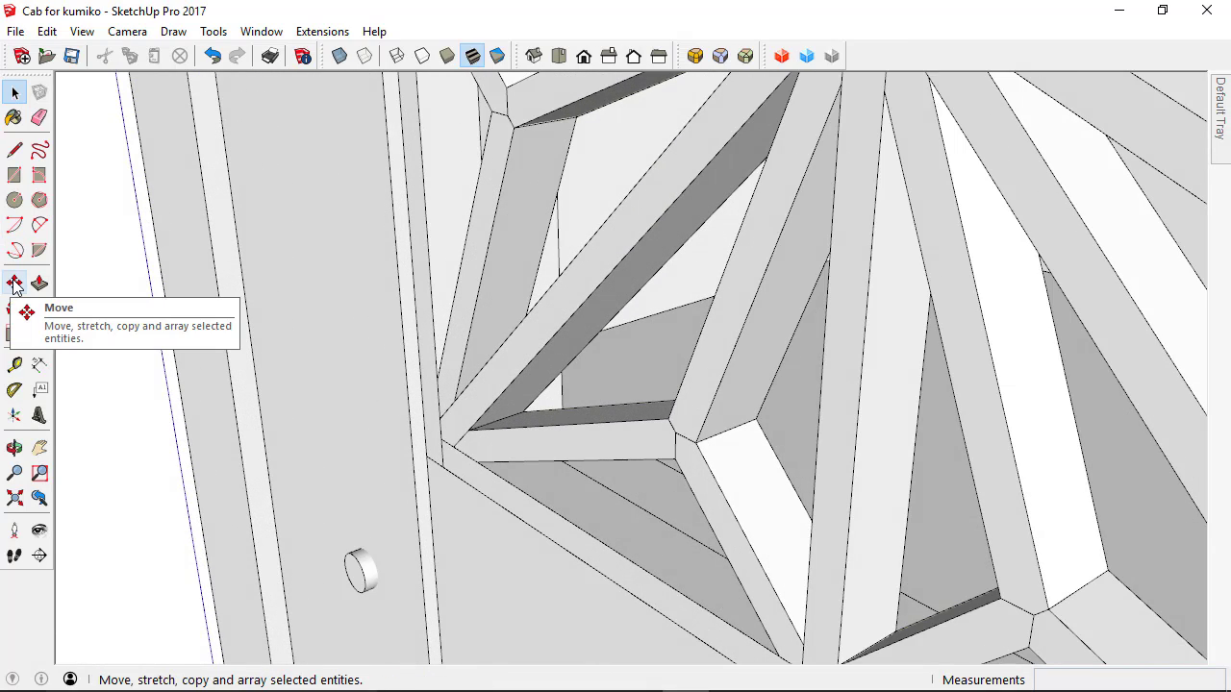
left_click(454, 438)
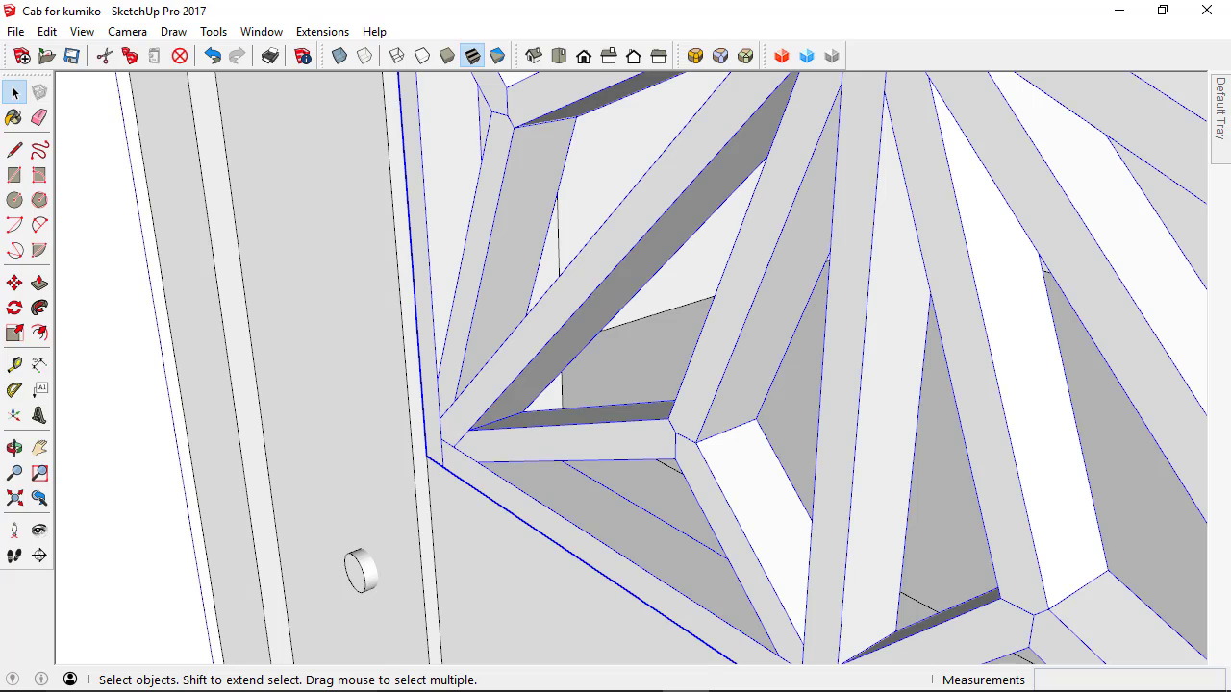
left_click(14, 284)
scroll(425, 462, "up", 3)
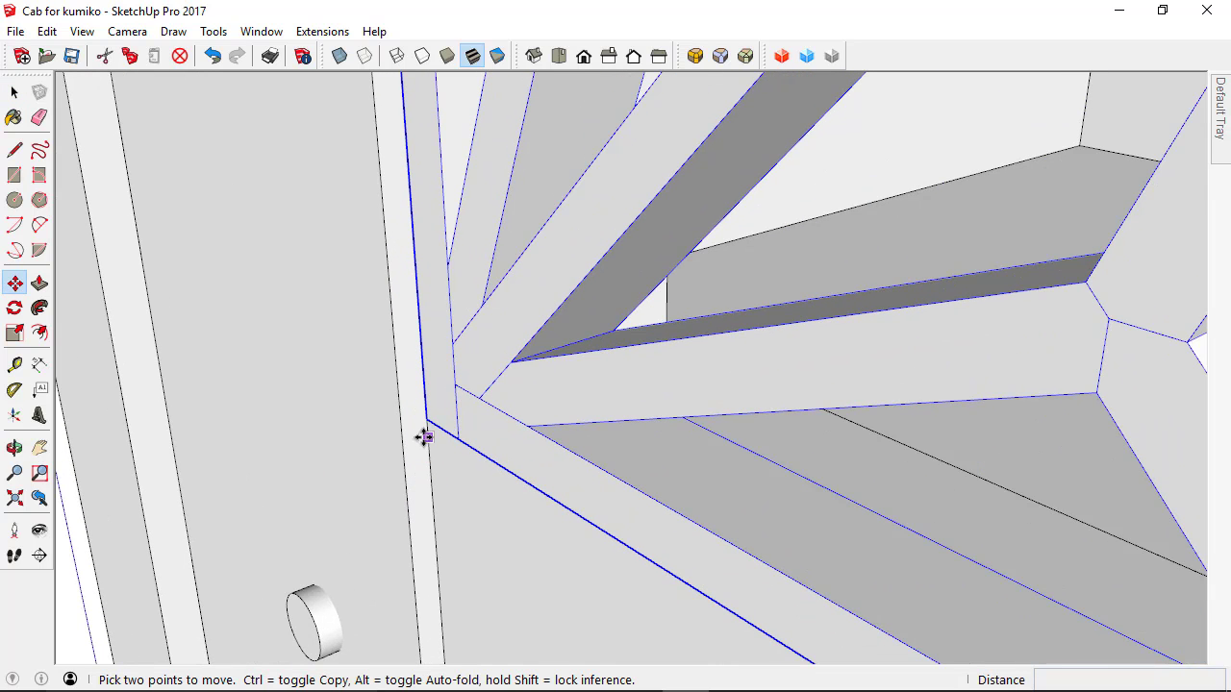
left_click(424, 426)
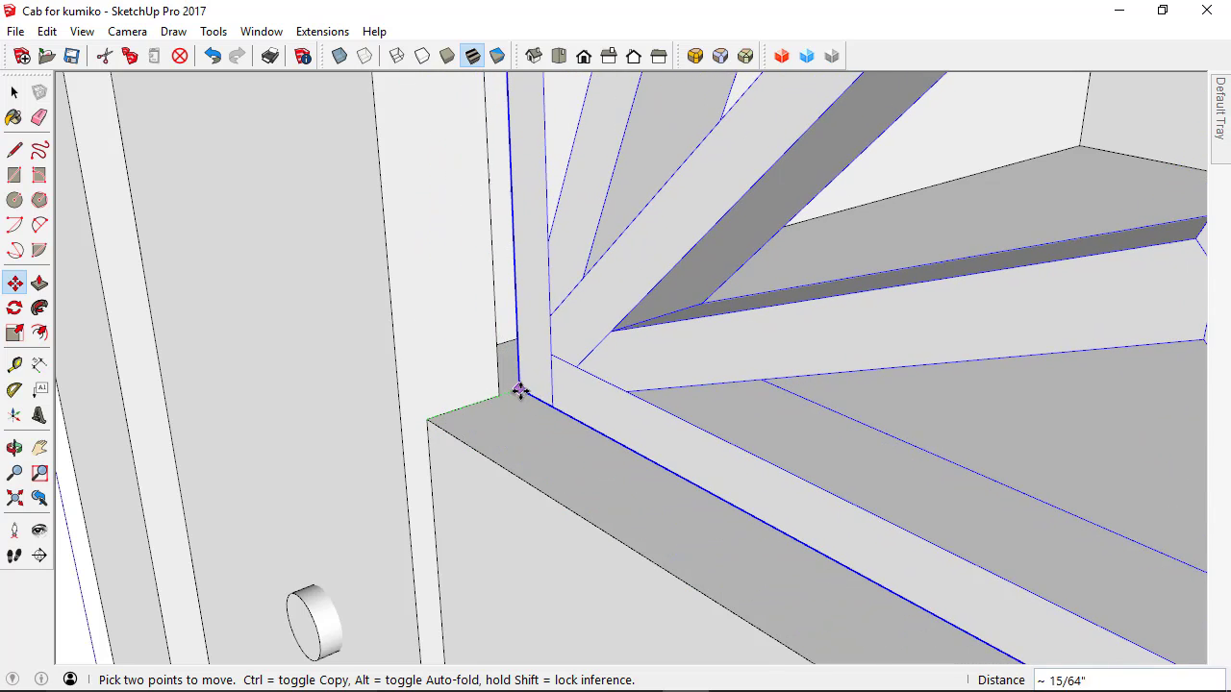
left_click(499, 393)
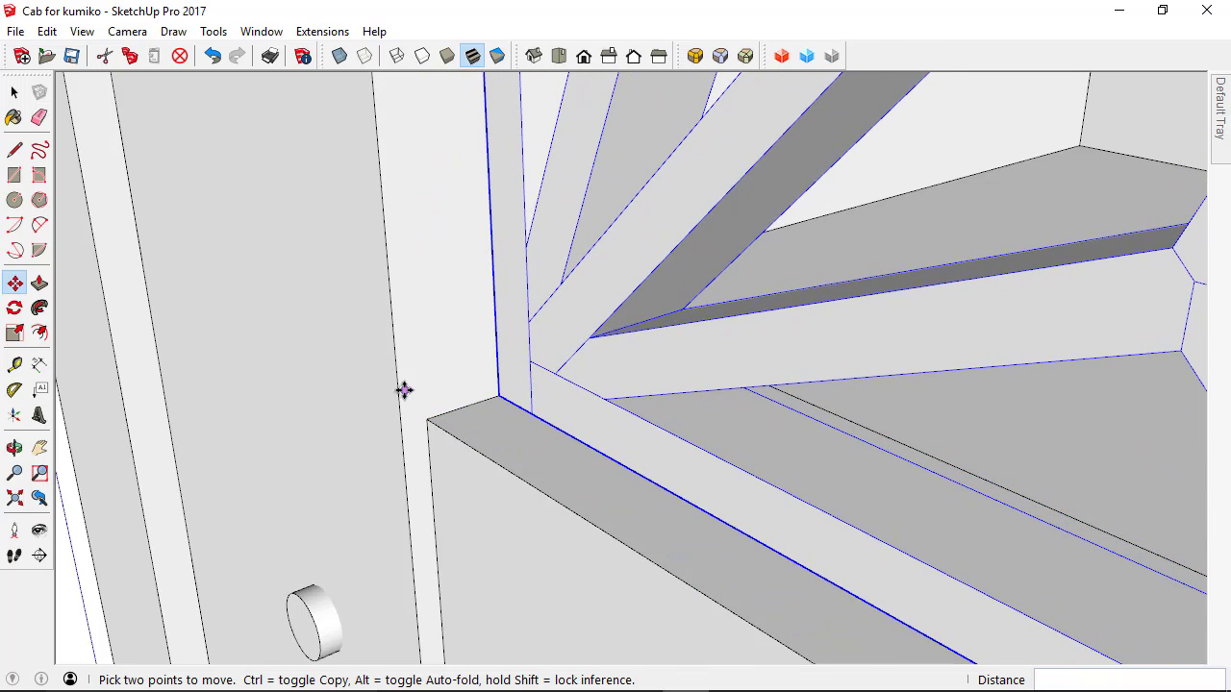
scroll(404, 390, "down", 8)
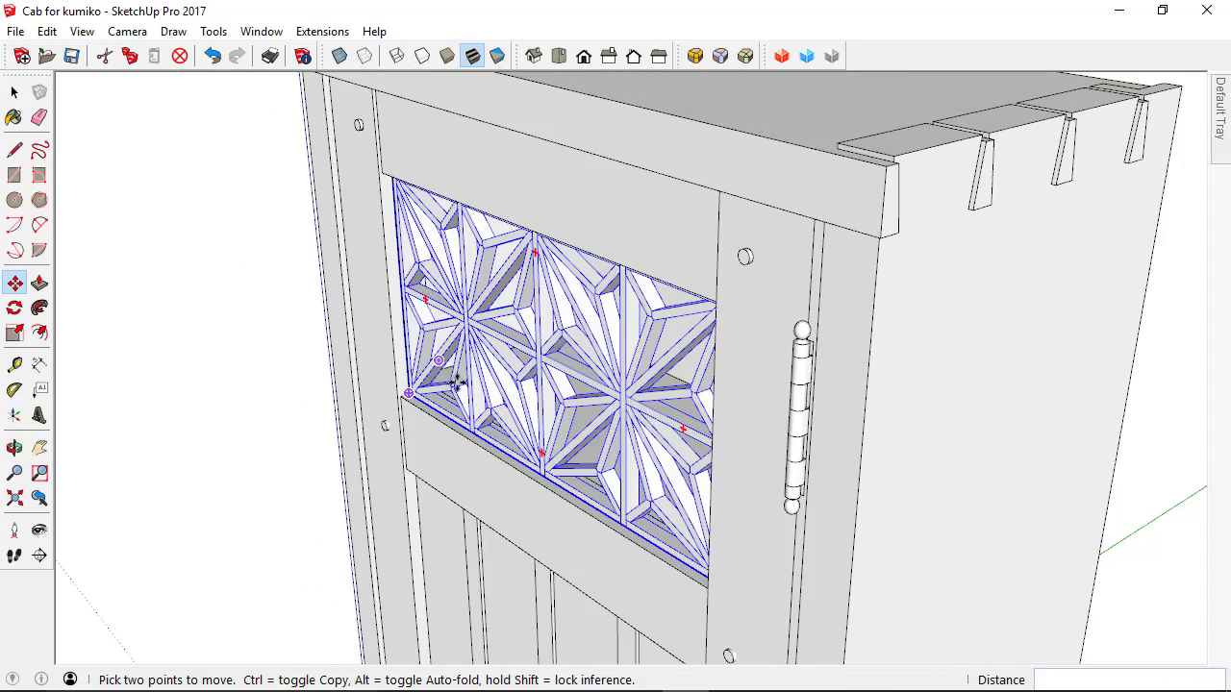
middle_click_drag(654, 584, 763, 583)
scroll(428, 337, "down", 4)
scroll(428, 337, "down", 1)
key("space")
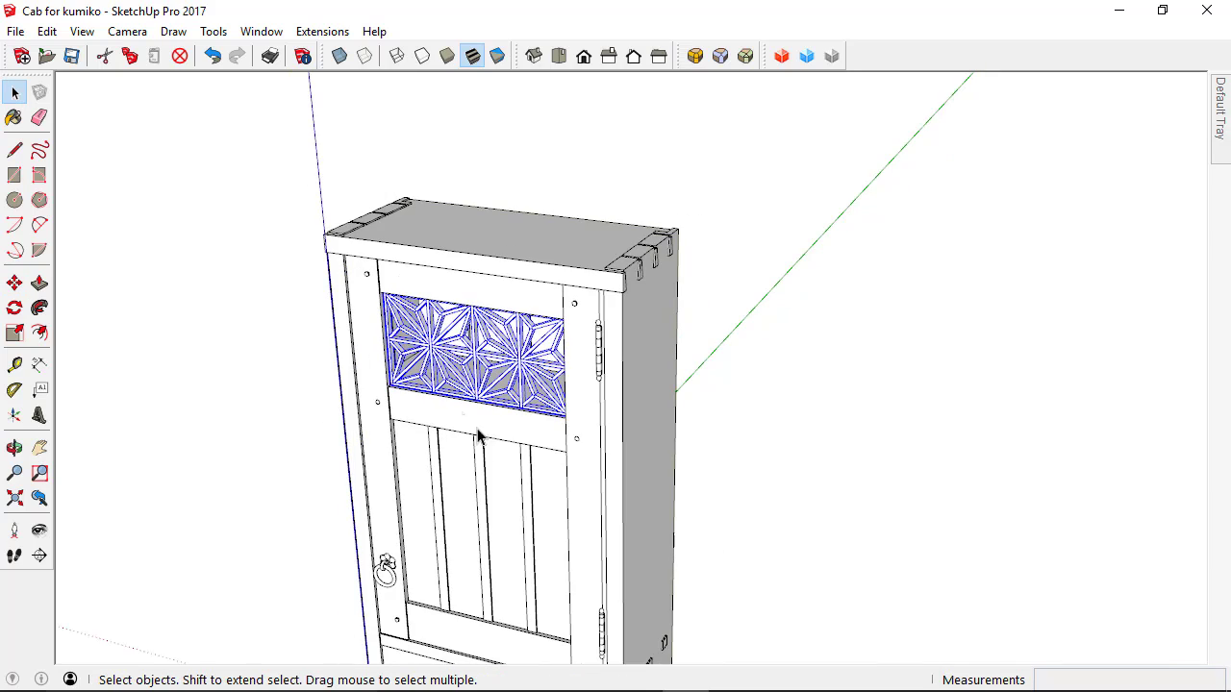
Step: Copy the rail beneath the kumiko lattice and place the copy clear in front of the door
middle_click_drag(516, 465, 549, 371)
scroll(389, 322, "up", 2)
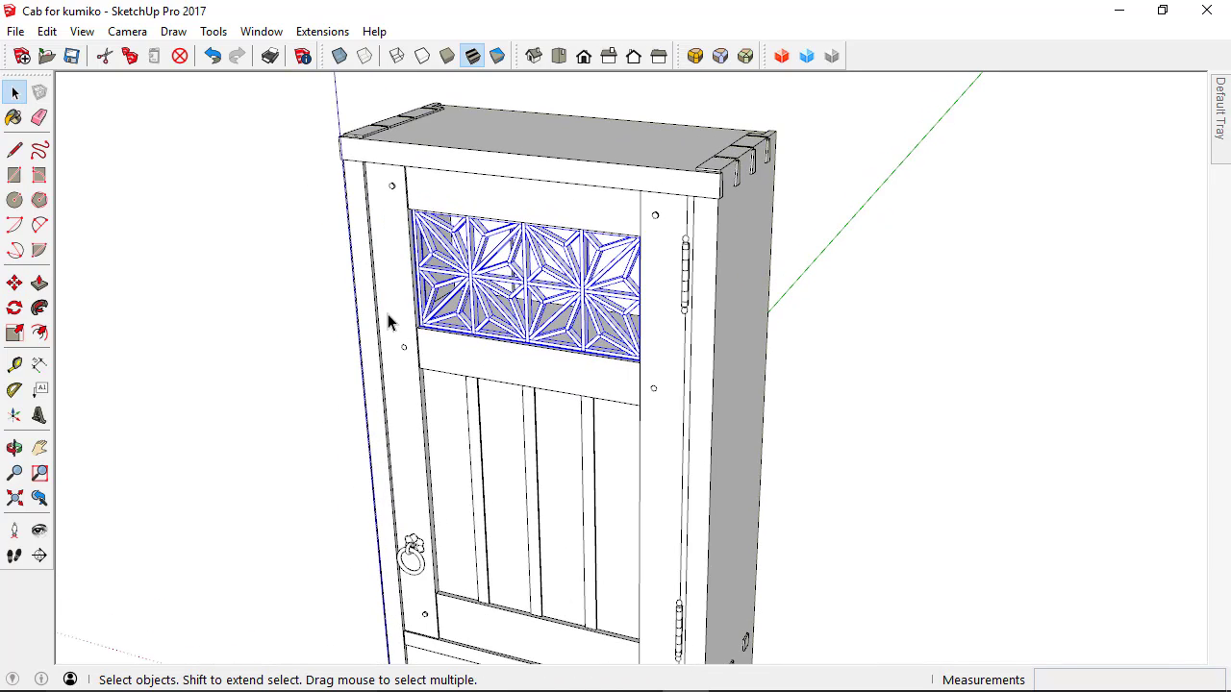
middle_click_drag(594, 409, 472, 461)
scroll(524, 345, "up", 2)
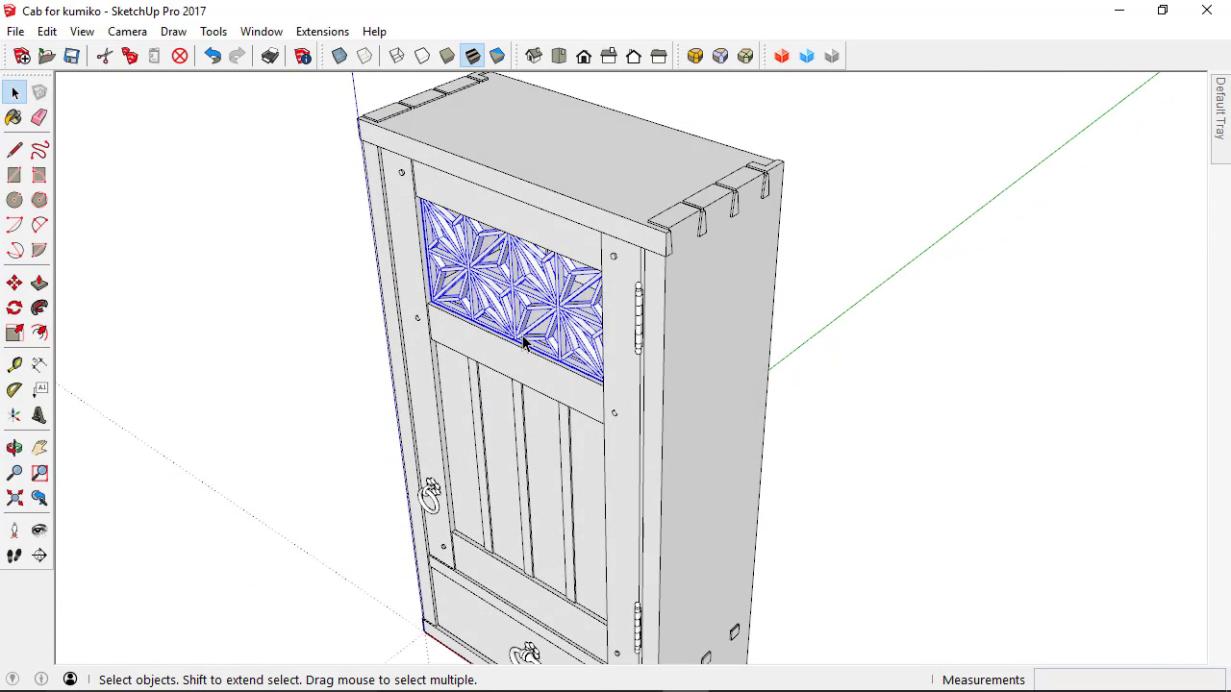
left_click(503, 374)
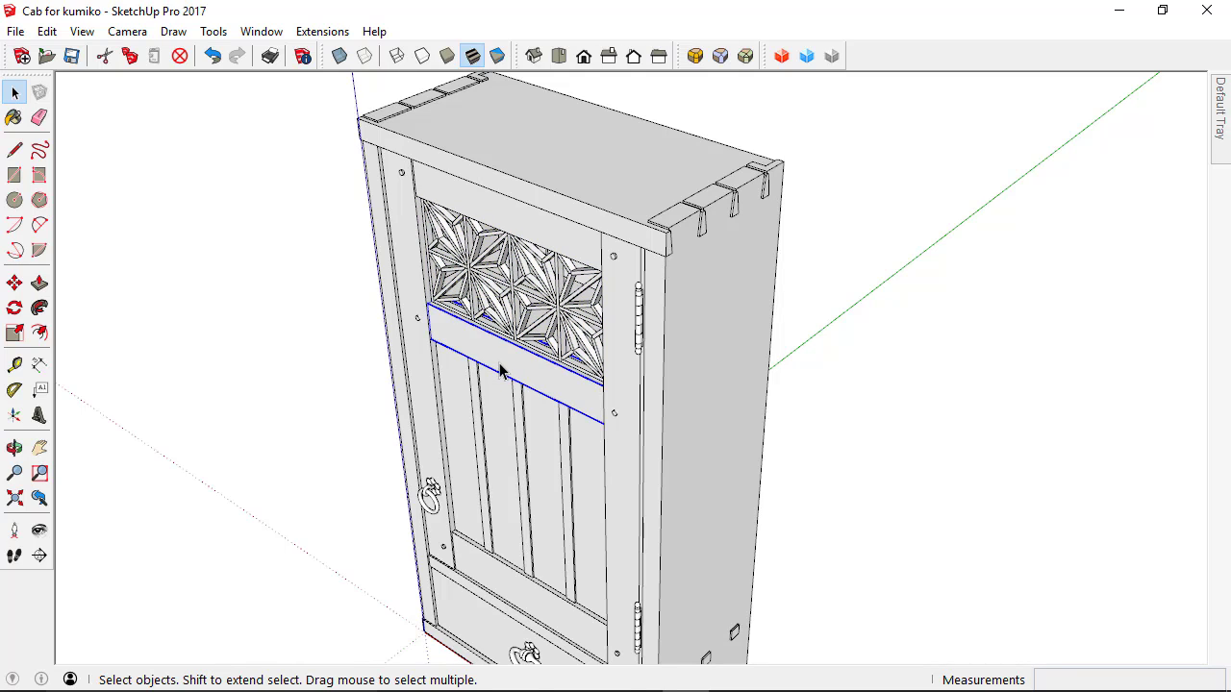
key("m")
key("ctrl")
left_click(490, 355)
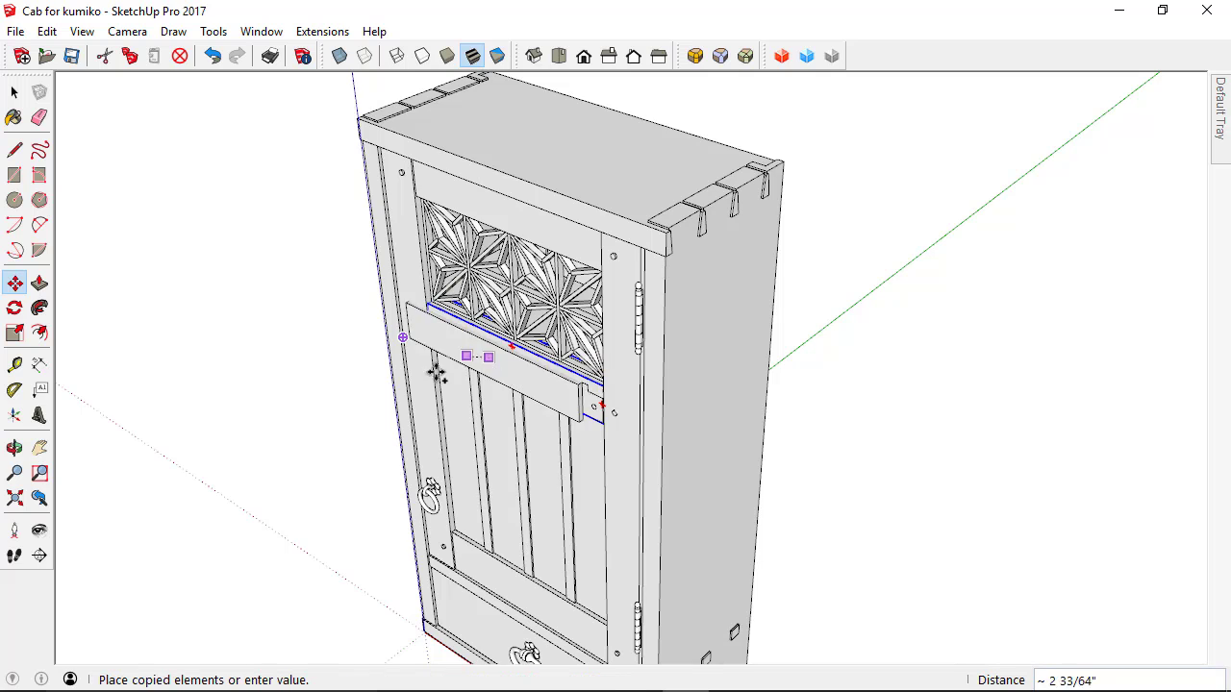
left_click(433, 464)
scroll(432, 466, "up", 4)
key("space")
Step: Select both the rail copy in front of the door and the original rail beneath the lattice, and make them unique together
double_click(449, 434)
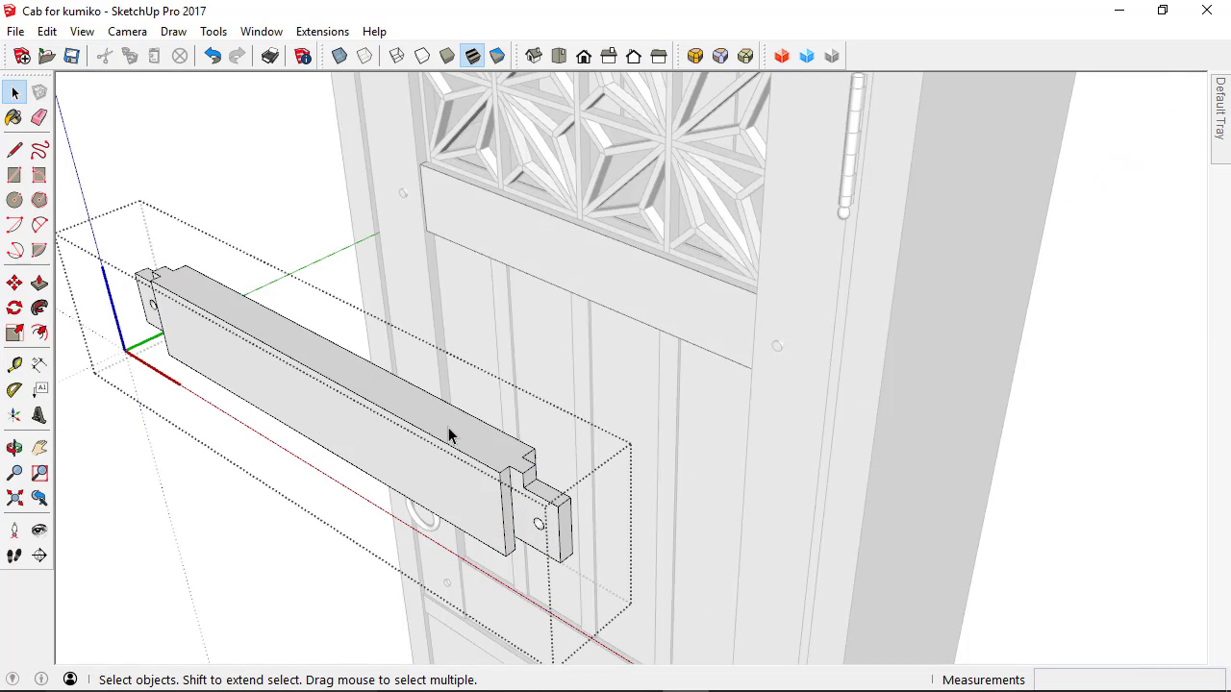
scroll(289, 270, "up", 1)
left_click(240, 209)
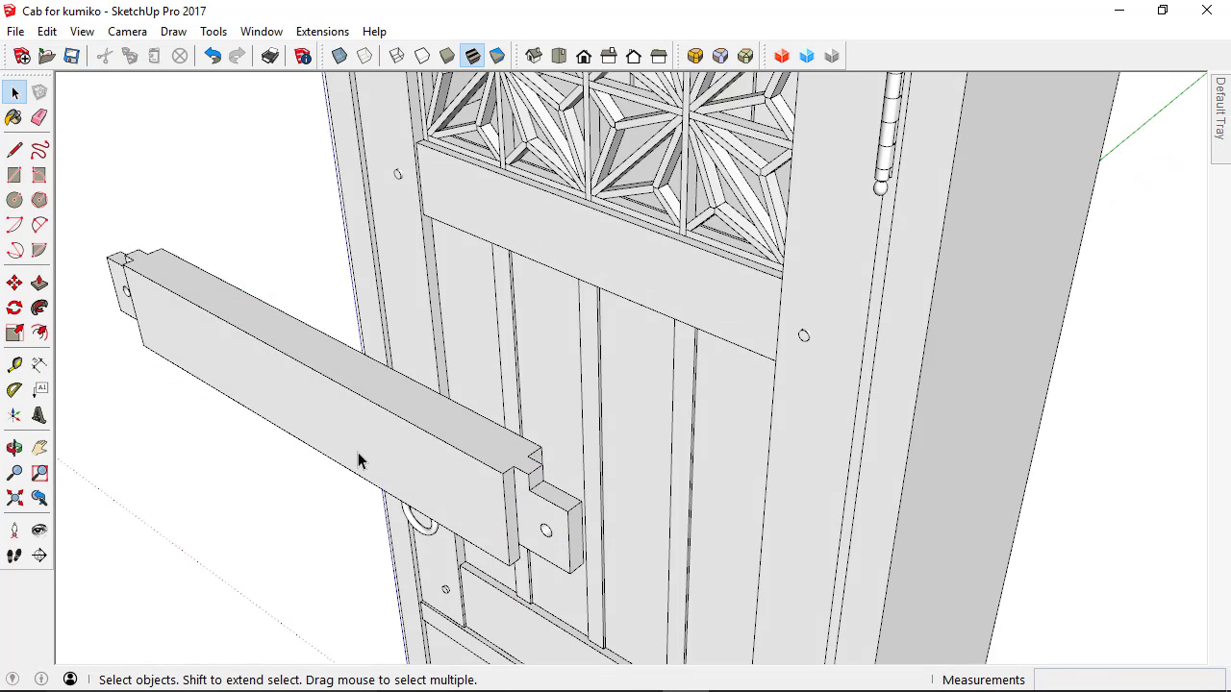
left_click(358, 452)
left_click(535, 249, "ctrl")
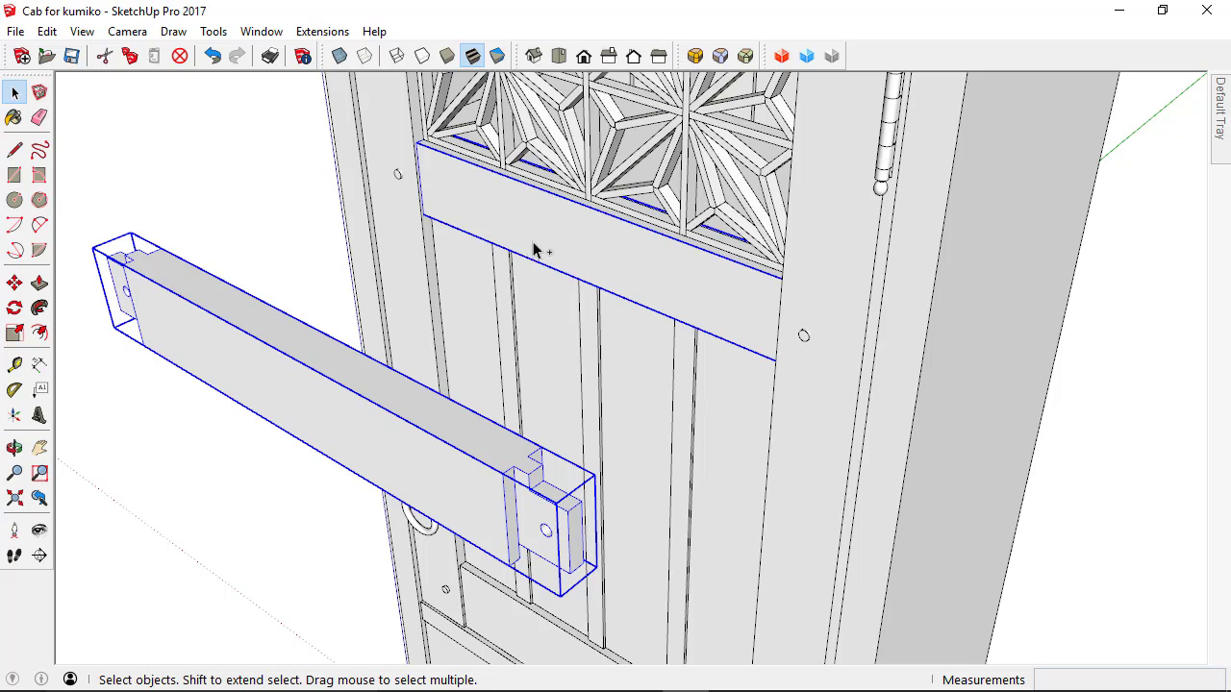
right_click(312, 395)
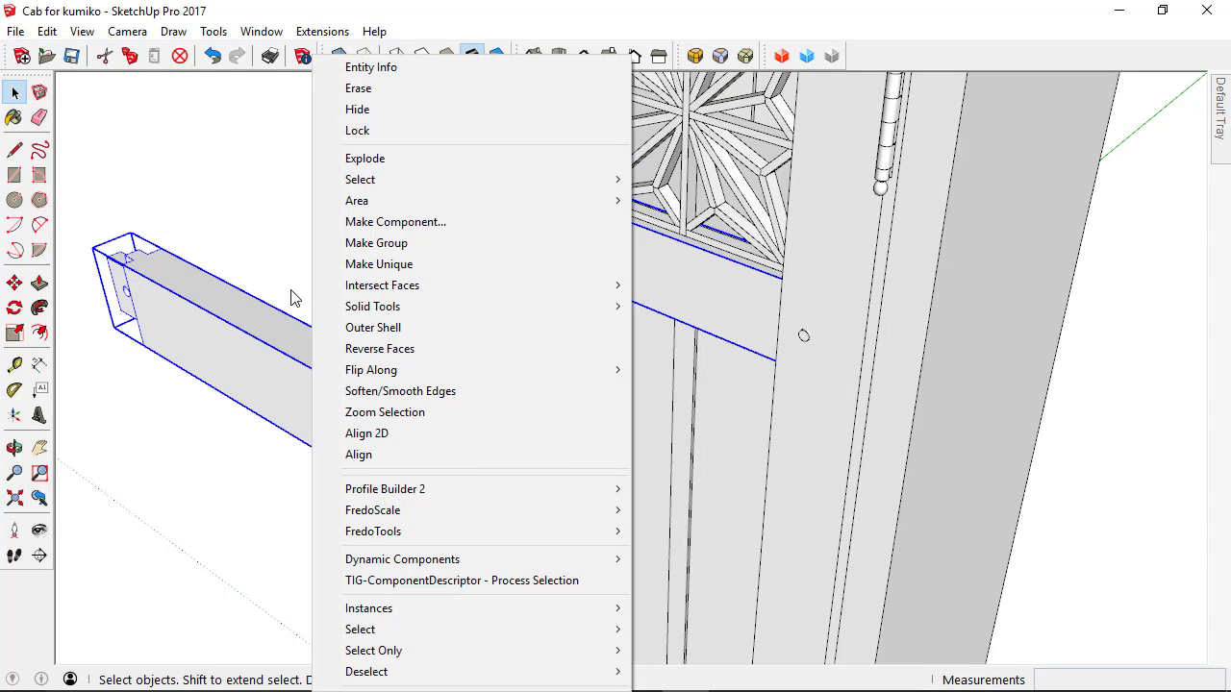
left_click(361, 266)
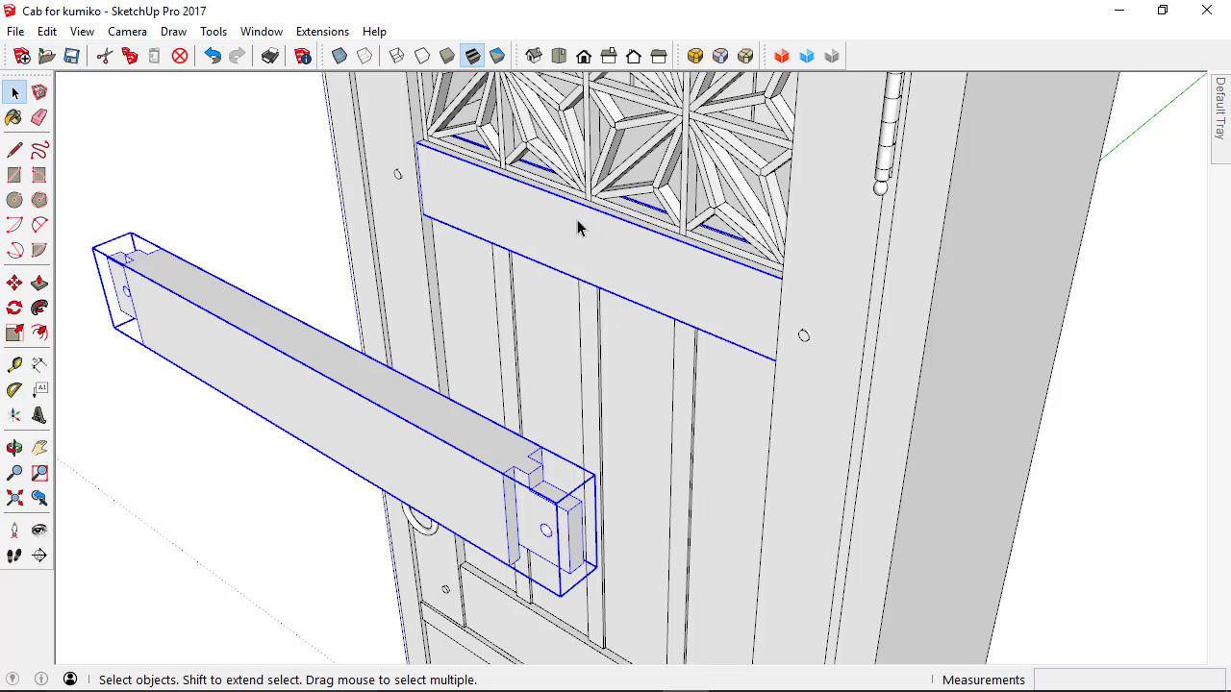
Step: Edit the rail copy, cutting its haunch back 1/4" and extending the cut 8 1/4" along the upper edge to form a groove
double_click(502, 460)
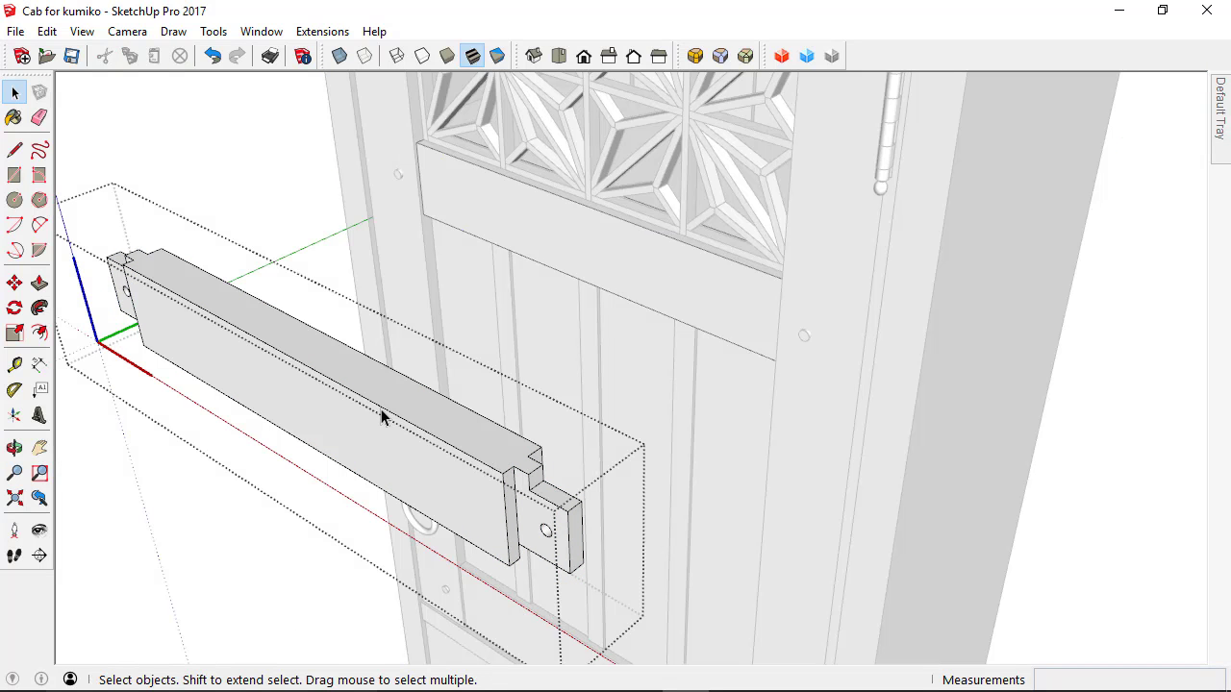
middle_click_drag(382, 418, 435, 426)
scroll(591, 476, "up", 3)
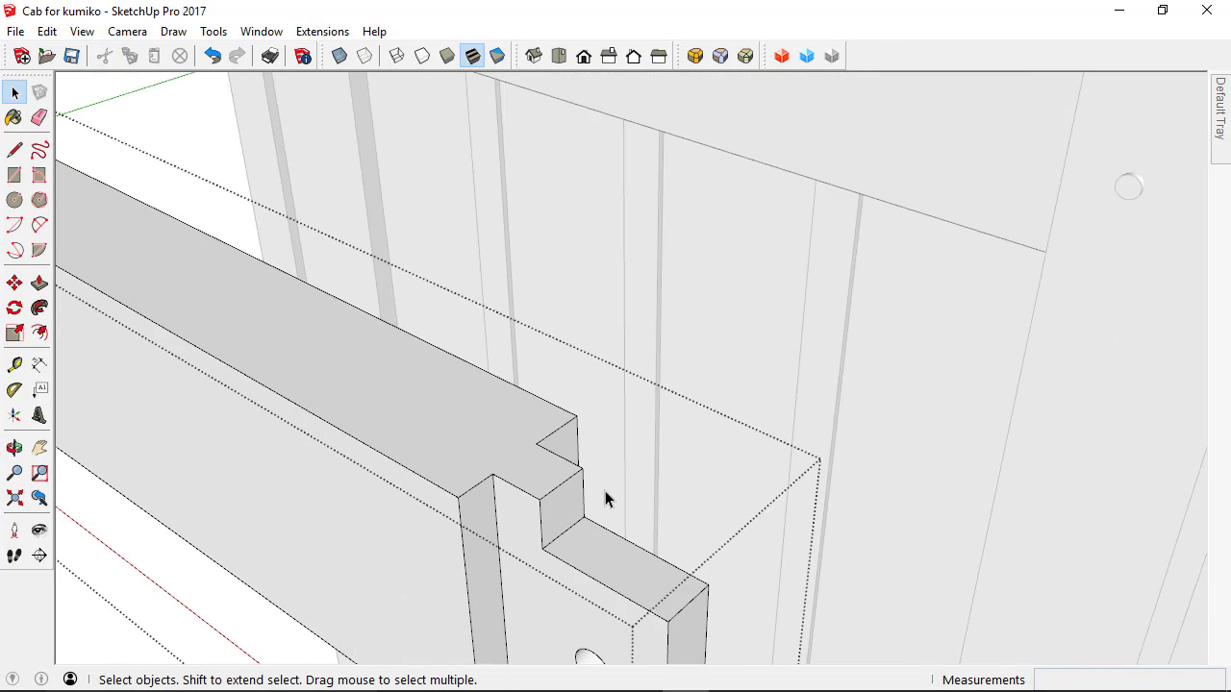
scroll(605, 491, "down", 1)
key("p")
left_click(583, 503)
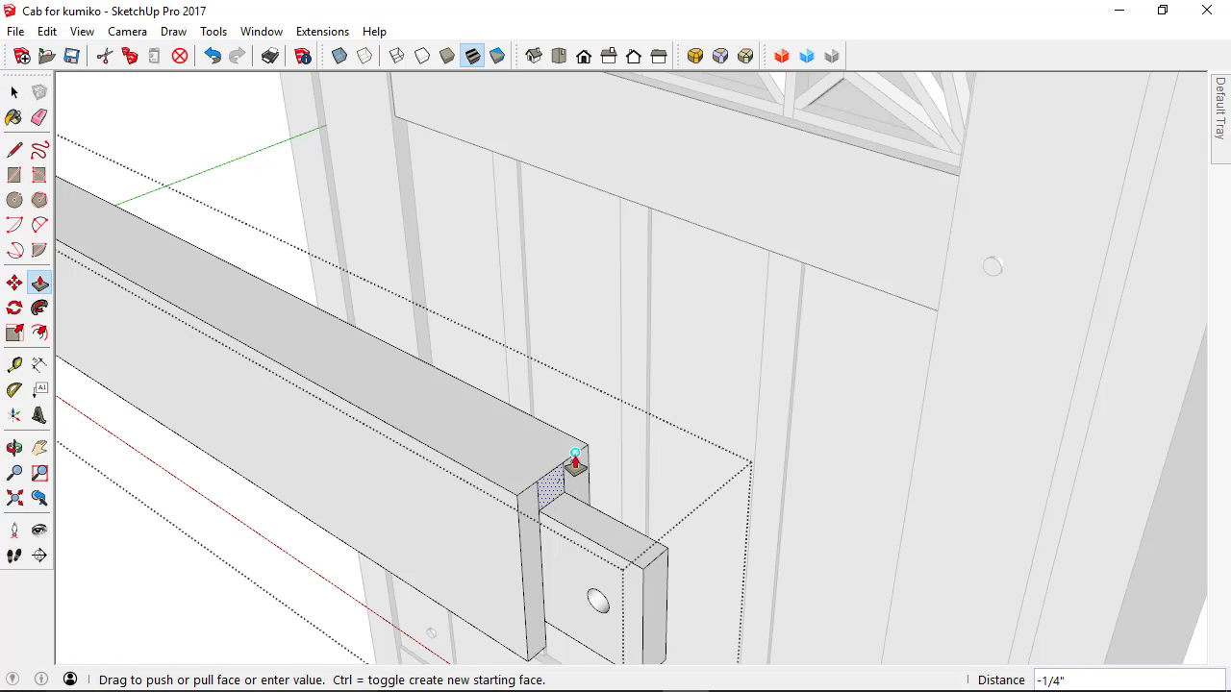
left_click(570, 474)
left_click(550, 493)
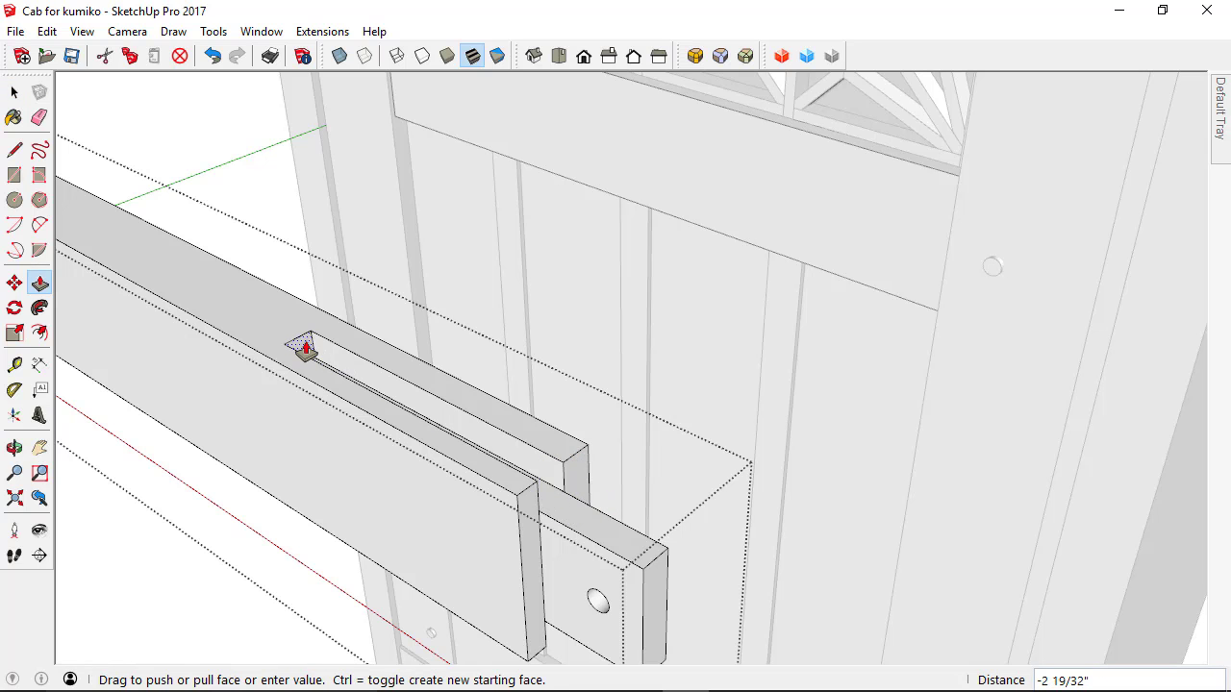
middle_click_drag(302, 349, 1029, 662)
left_click(498, 388)
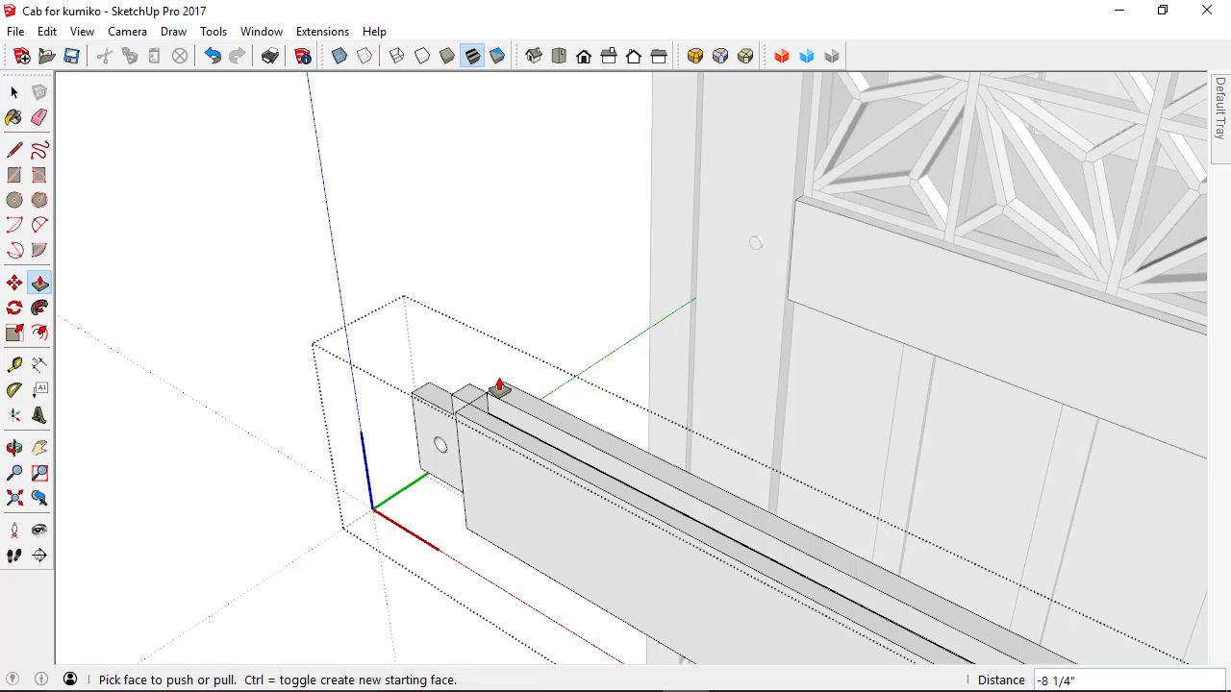
Step: Cut away the rail's opposite haunch by 1/4", erase the leftover face and stray edges, and close the component
scroll(477, 409, "up", 1)
scroll(477, 409, "up", 3)
left_click(480, 405)
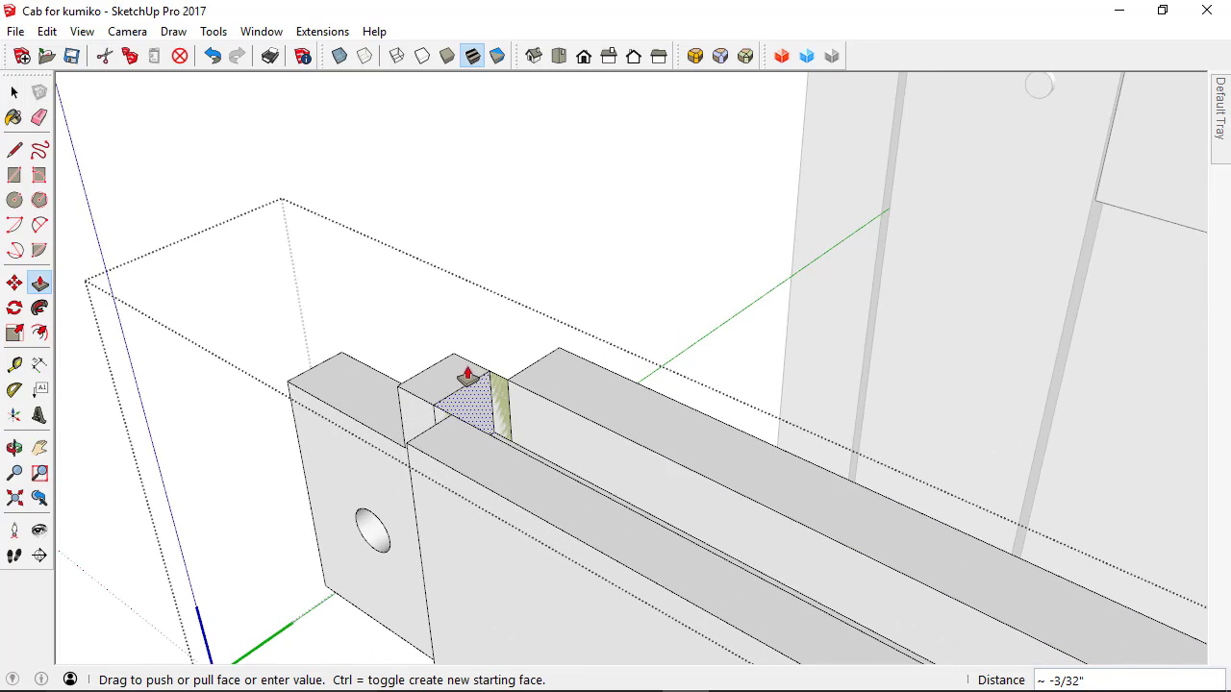
left_click(458, 364)
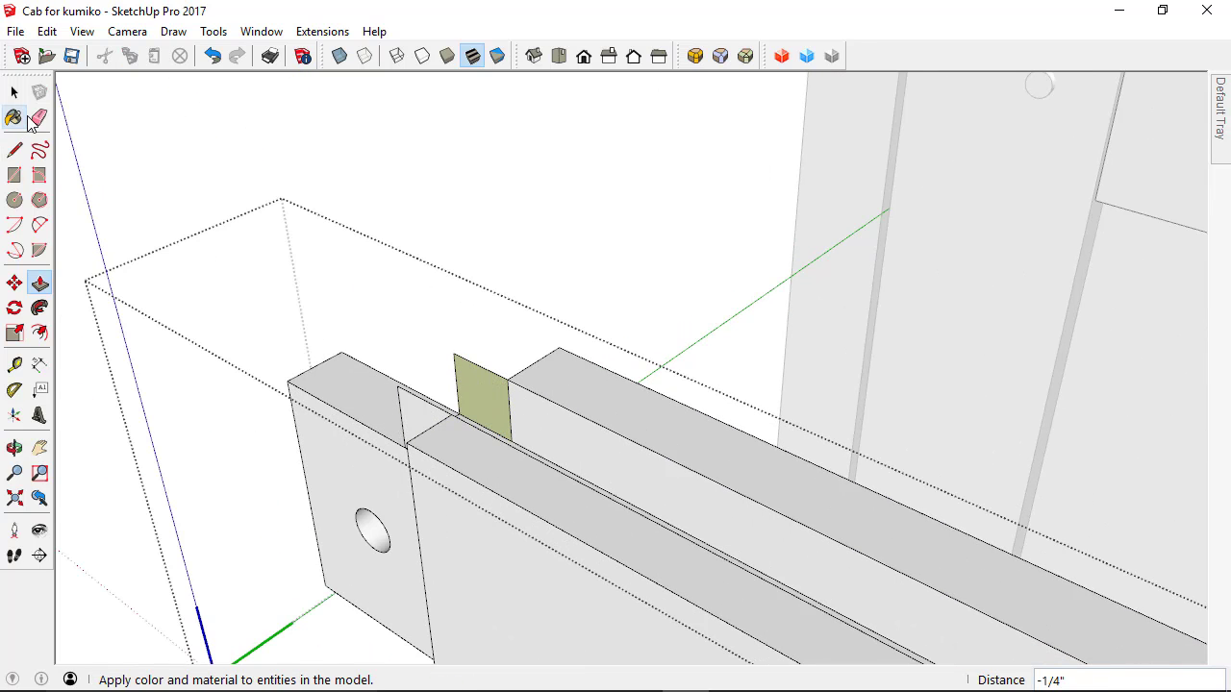
left_click(39, 118)
left_click(456, 358)
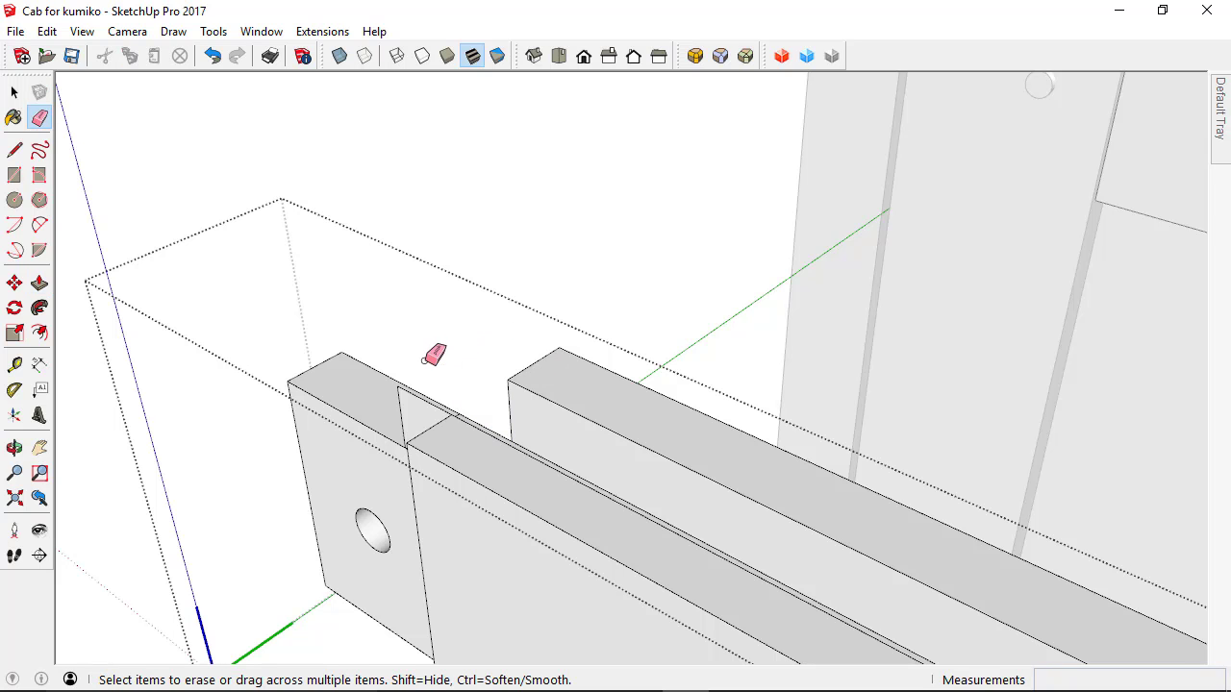
mouse_move(412, 380)
middle_mouse_down()
mouse_move(434, 468)
mouse_move(599, 514)
middle_mouse_up()
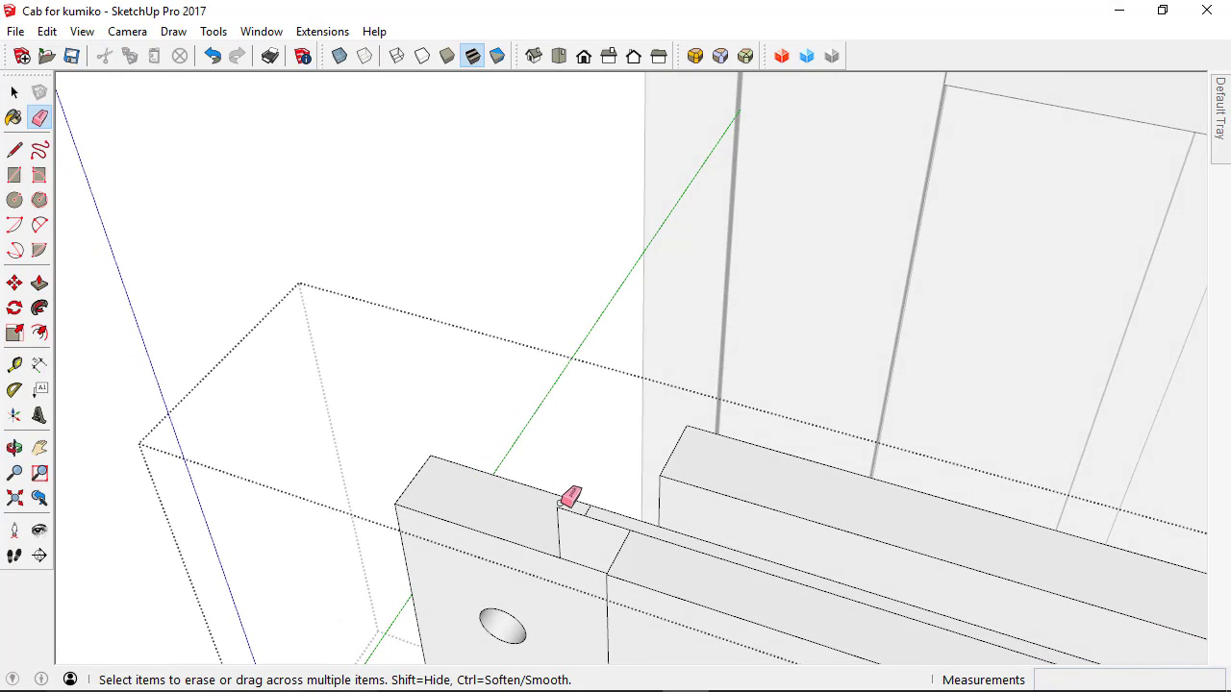
left_click_drag(571, 503, 583, 506)
scroll(446, 379, "down", 6)
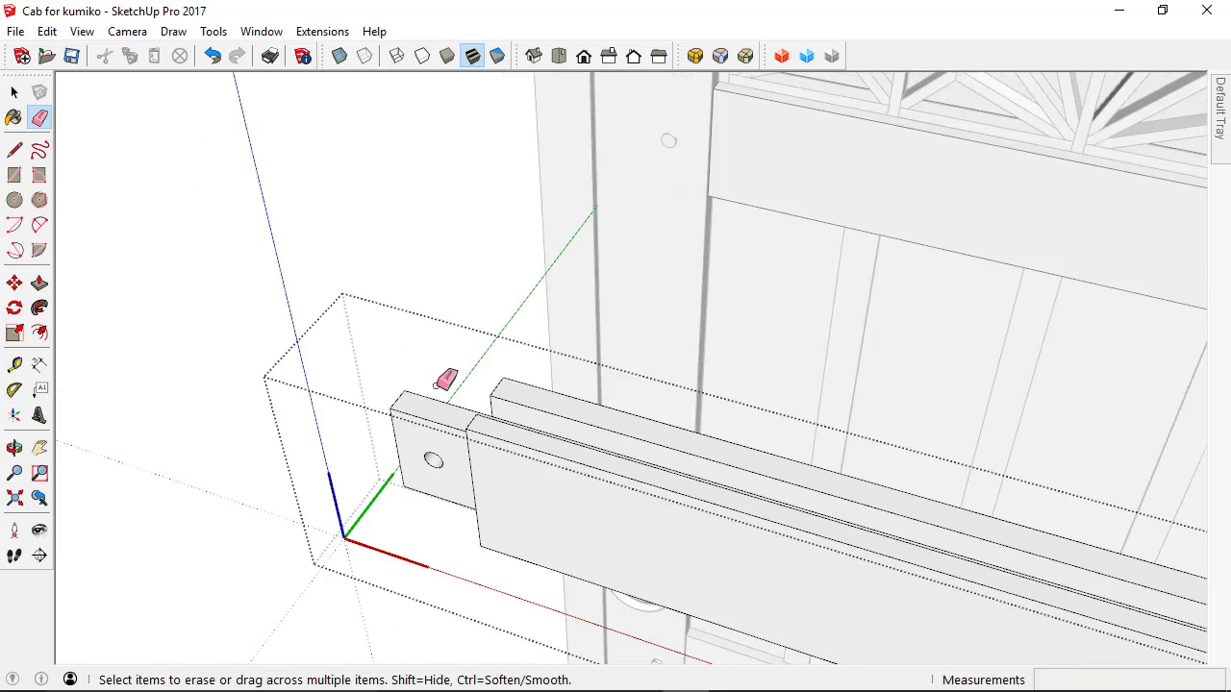
key("space")
mouse_move(282, 298)
middle_mouse_down()
mouse_move(687, 539)
mouse_move(412, 462)
middle_mouse_up()
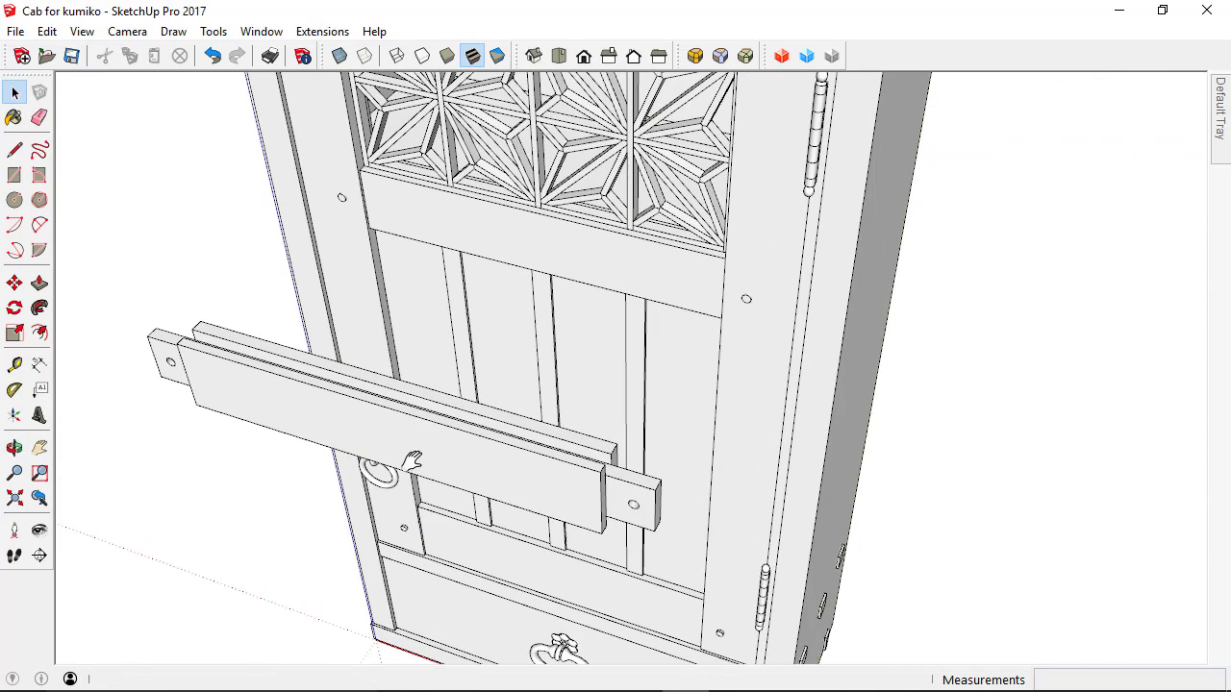
Step: Delete the rail copy standing in front of the door
left_click(393, 464)
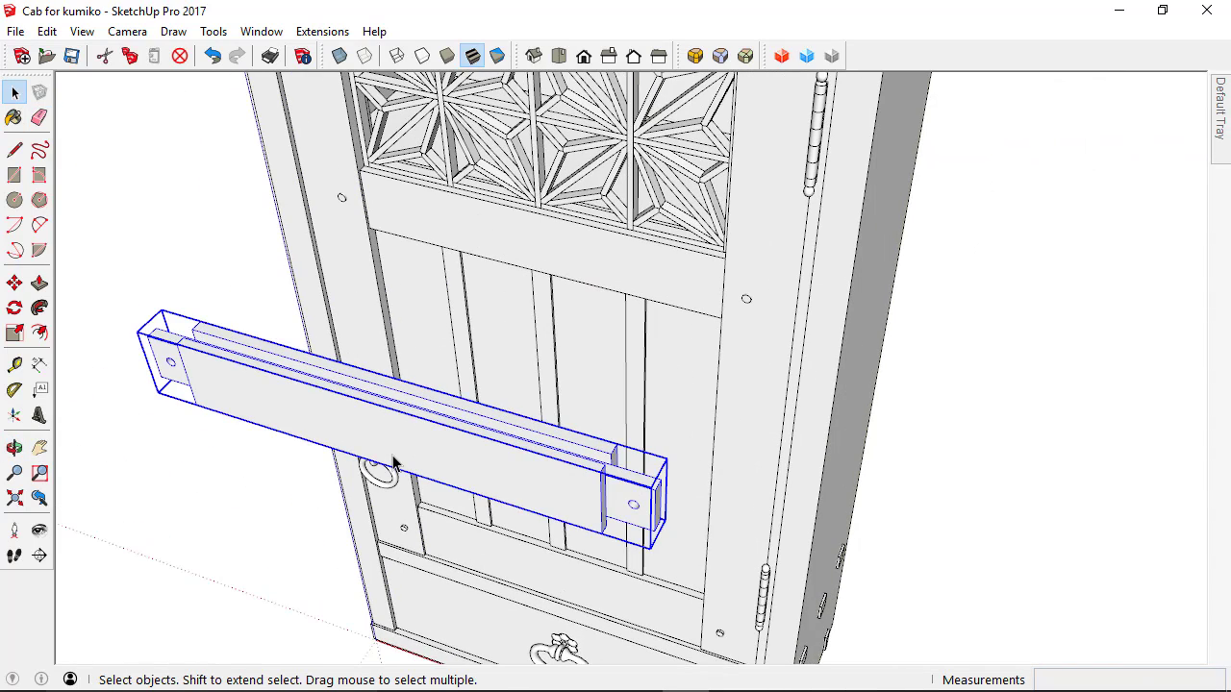
key("Delete")
scroll(563, 442, "down", 3)
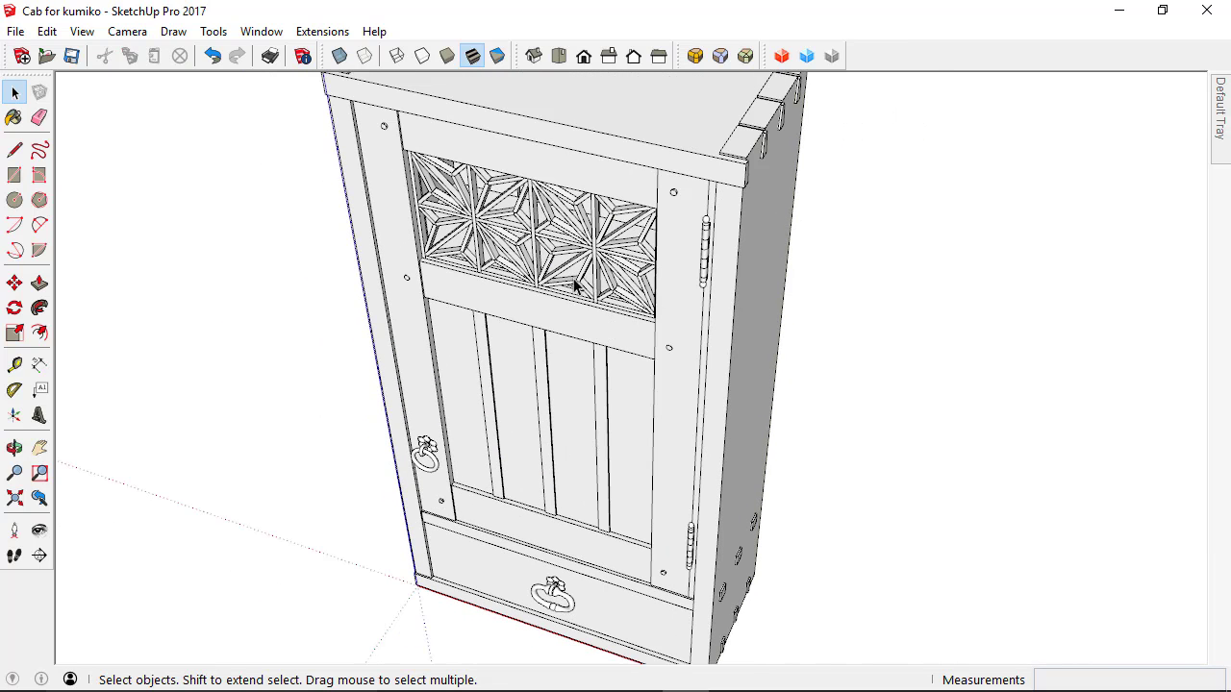
Step: Copy the kumiko lattice about 9" straight out from the door along the green axis
left_click(601, 249)
middle_click_drag(626, 317, 529, 324)
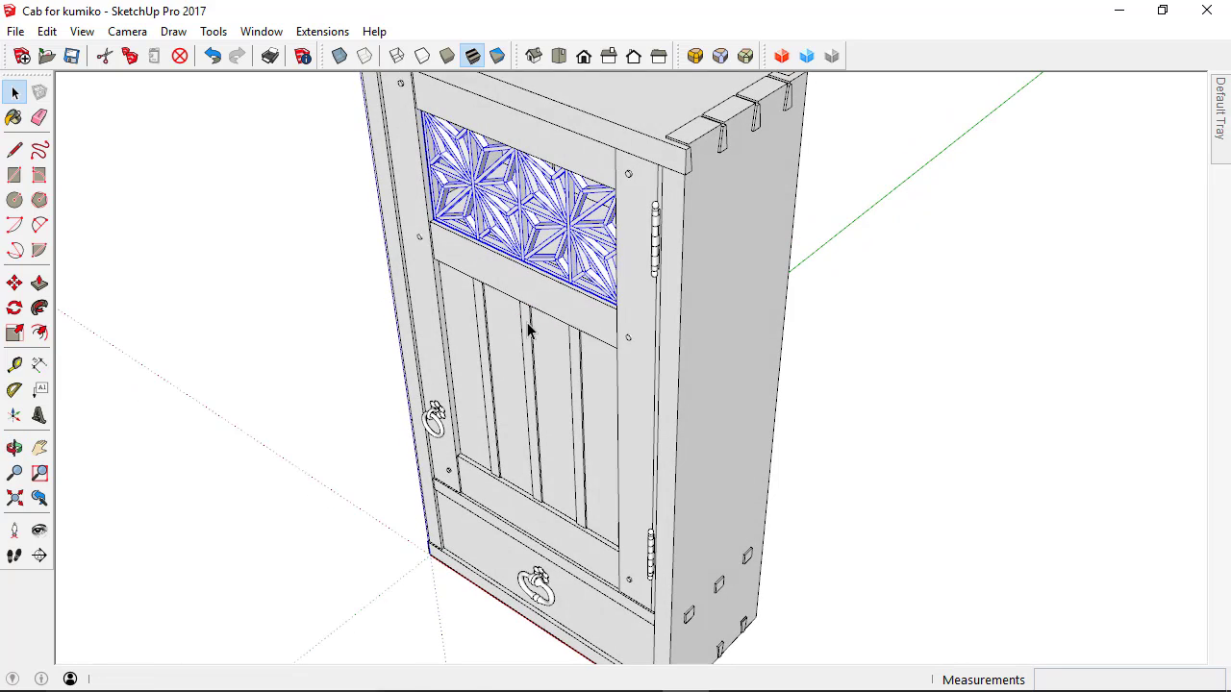
key("m")
key("ctrl")
left_click(521, 205)
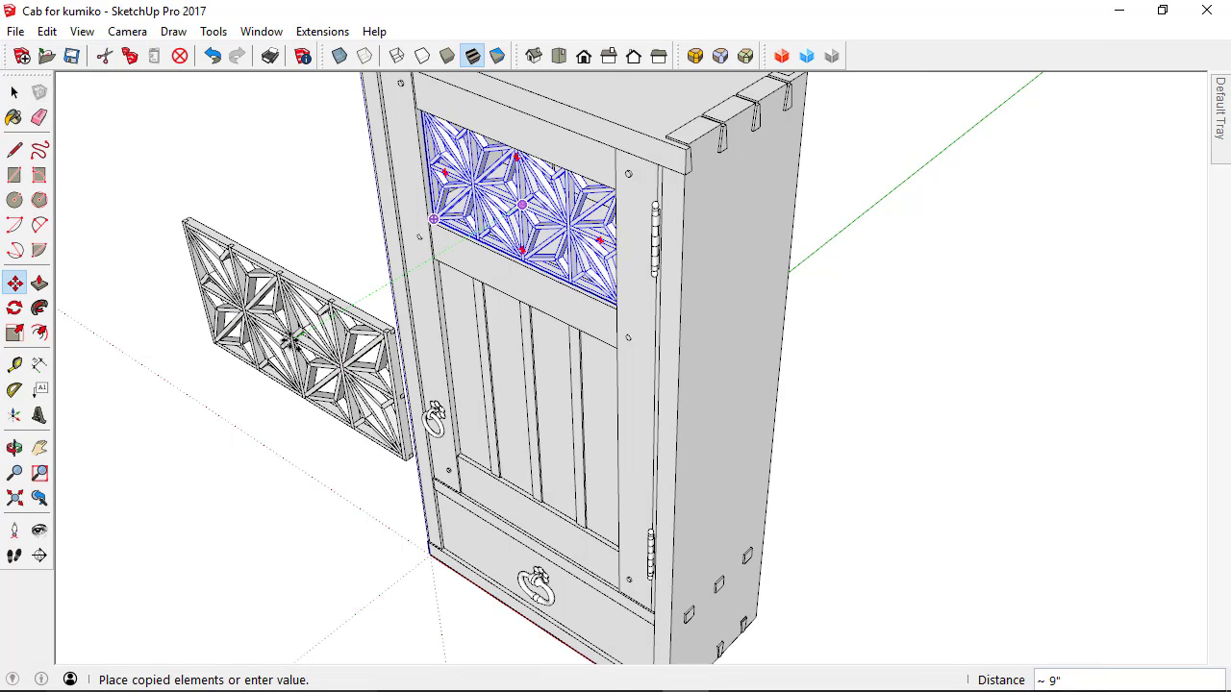
left_click(289, 341)
middle_click_drag(285, 379, 326, 377, "shift")
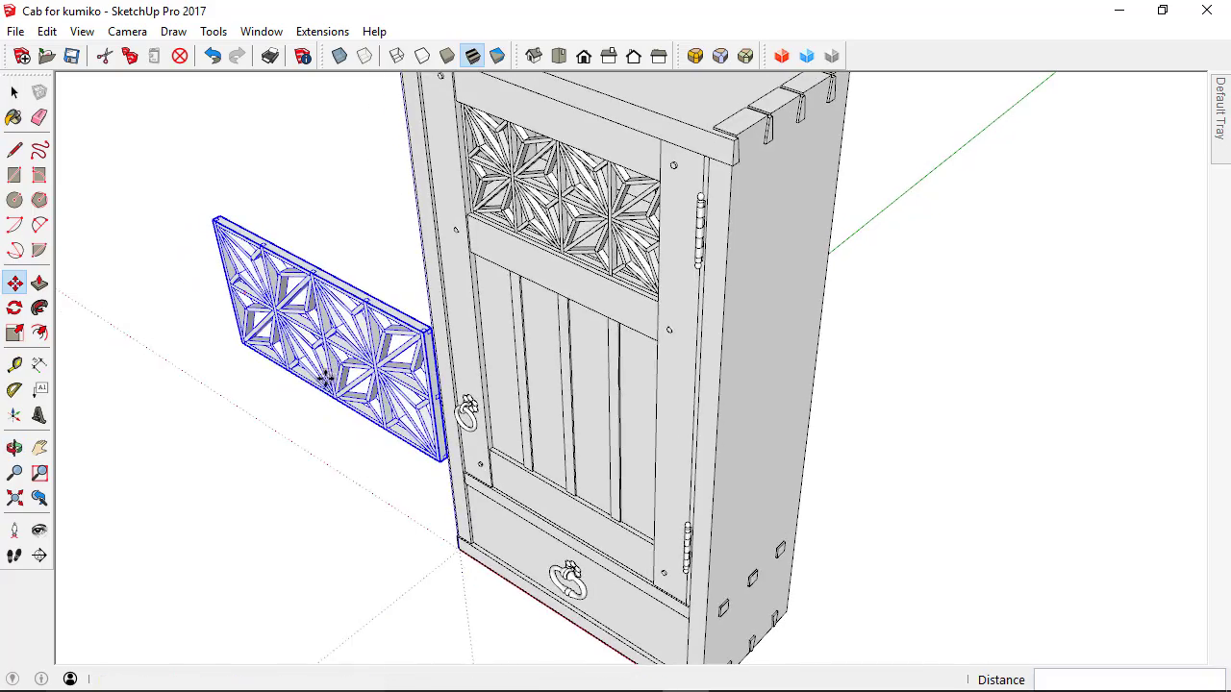
scroll(327, 378, "up", 3)
key("space")
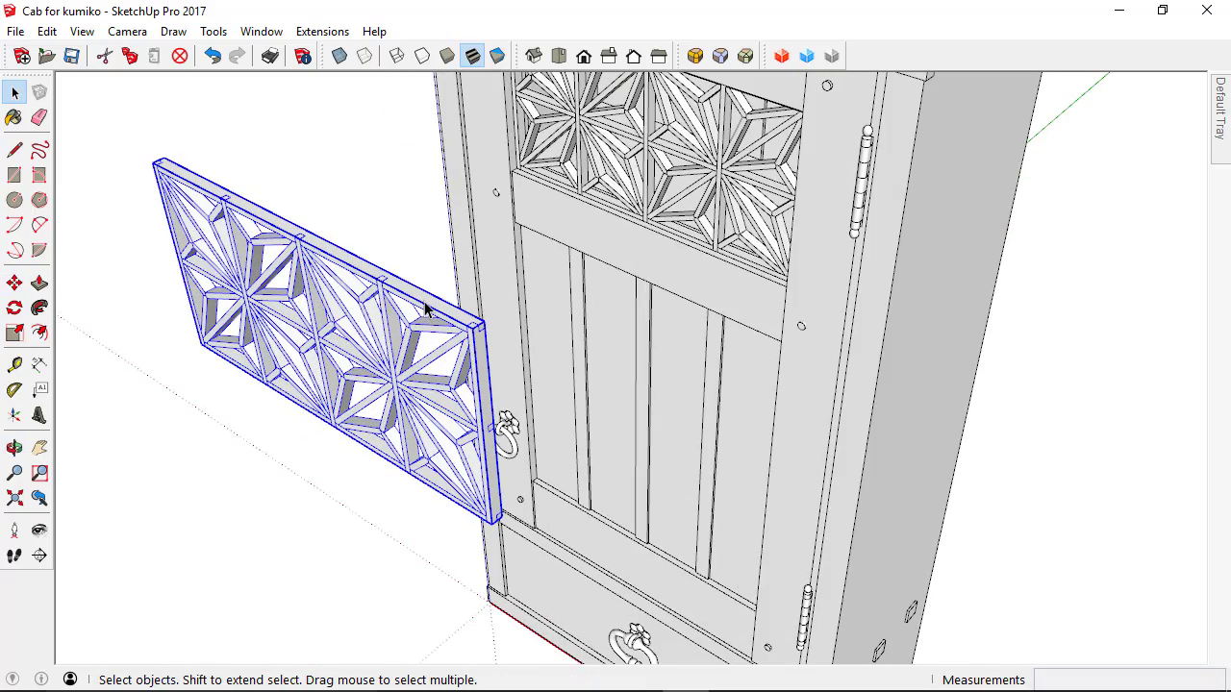
Step: Open the lattice copy in front of the door and make its upper and lower horizontal frame pieces unique
double_click(399, 327)
middle_click_drag(392, 402, 313, 116)
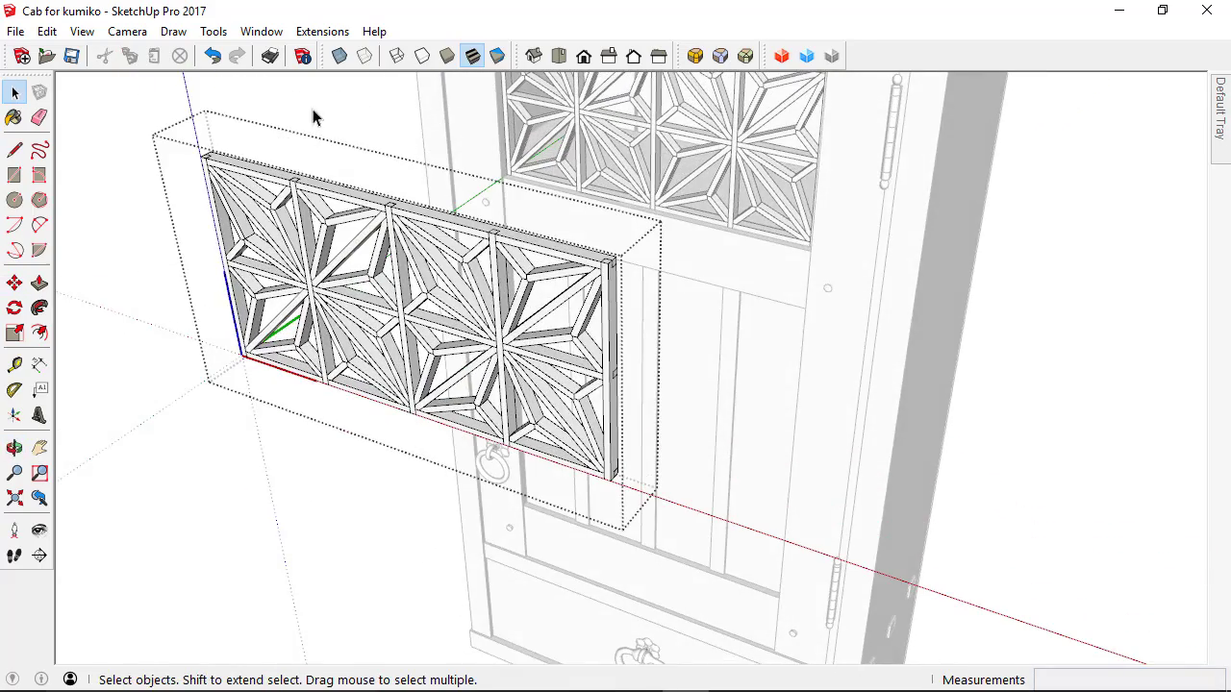
left_click(323, 194)
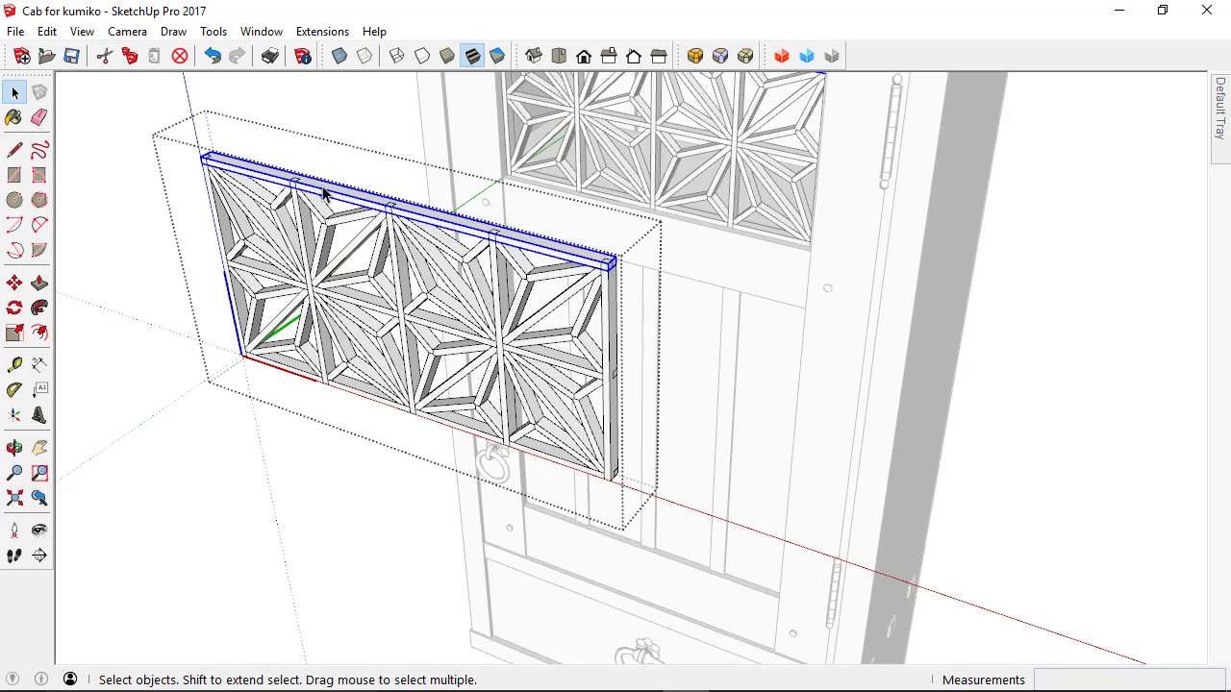
left_click(354, 395, "shift")
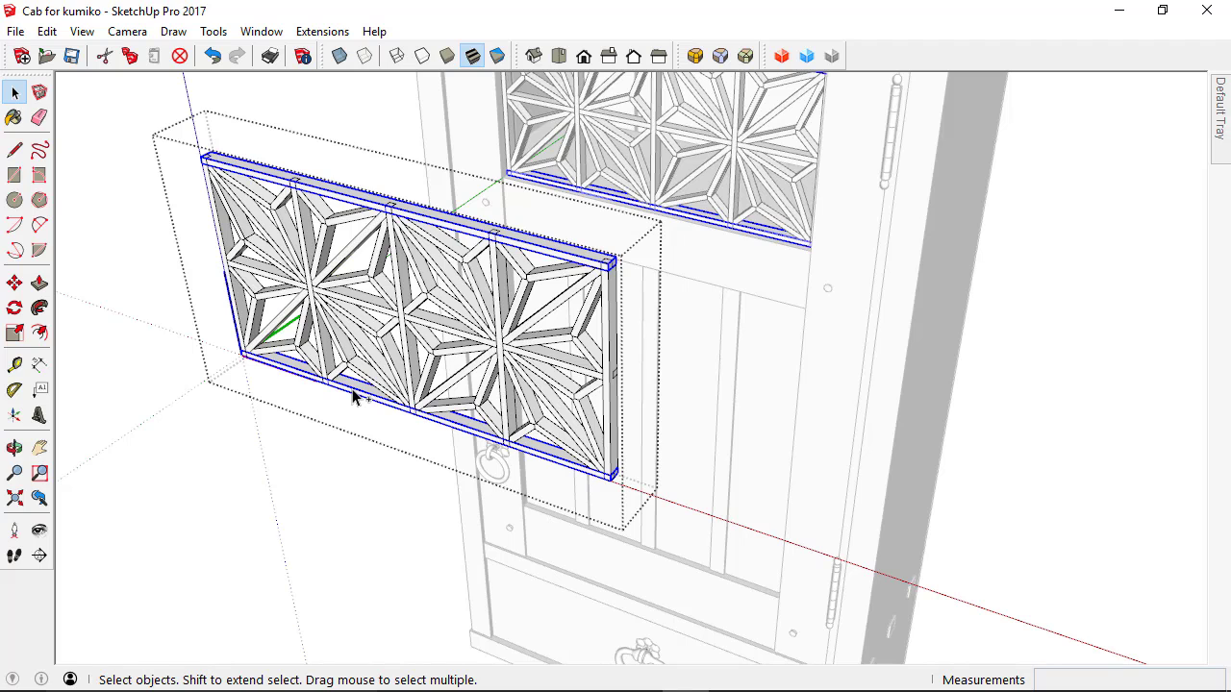
right_click(354, 395)
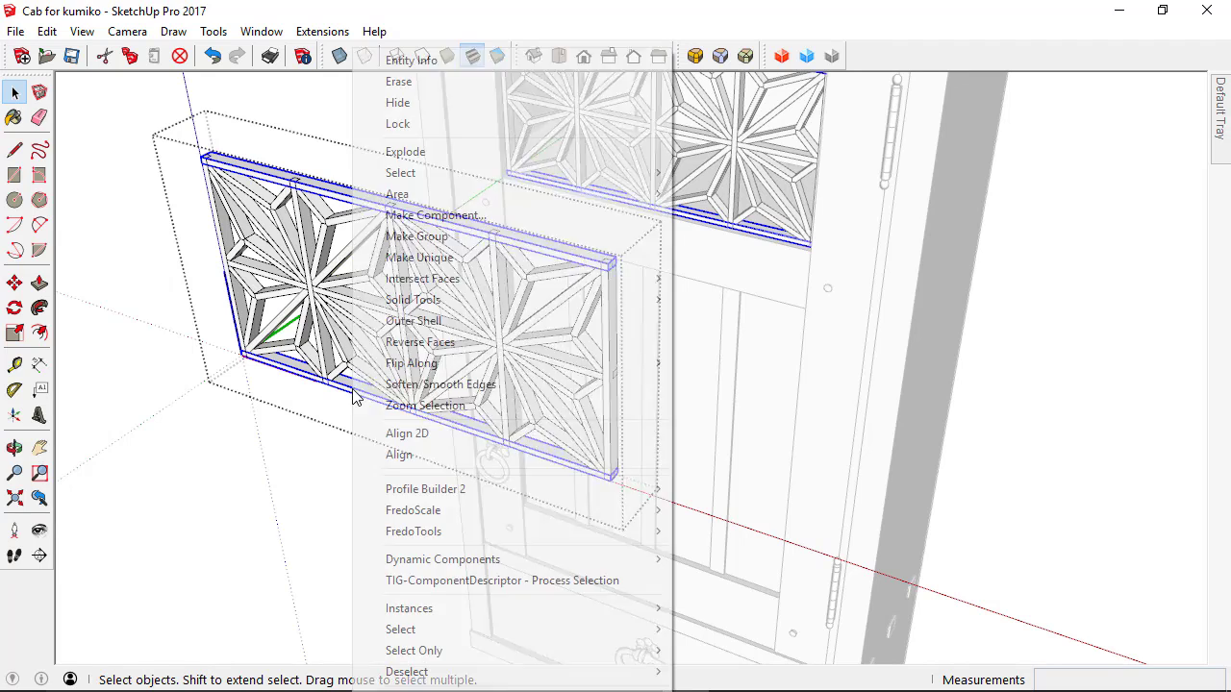
left_click(413, 258)
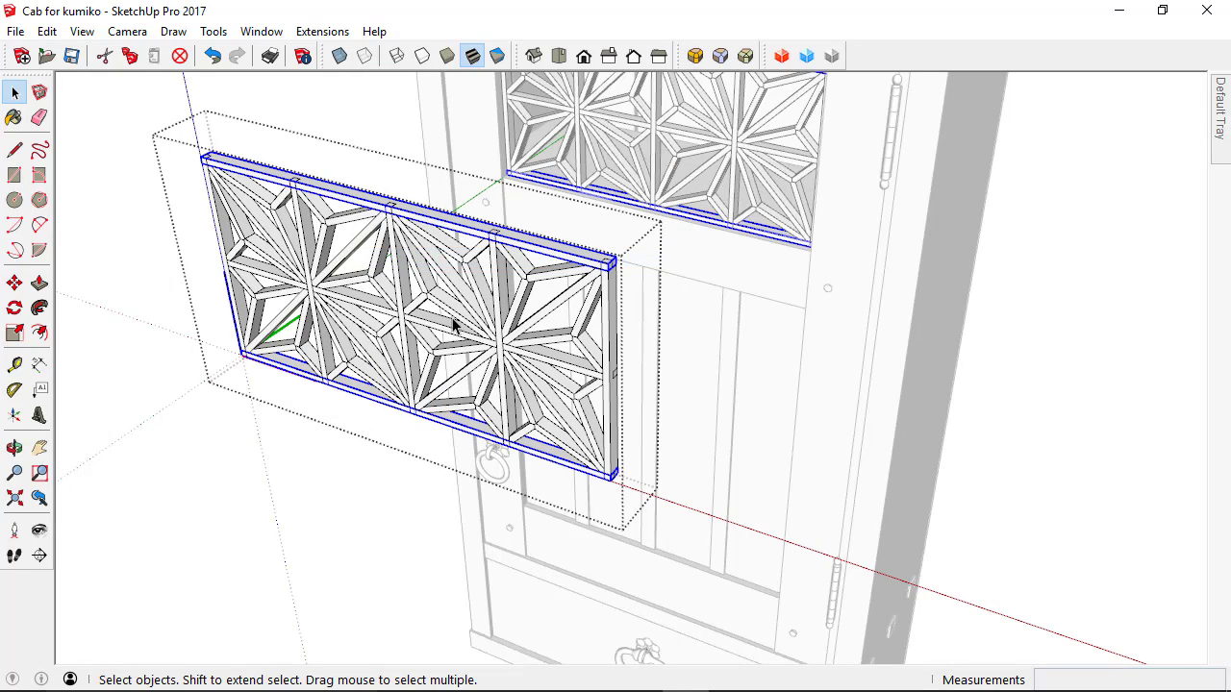
Step: Flip the upper horizontal frame piece of the lattice copy along the component's blue axis
left_click(435, 221)
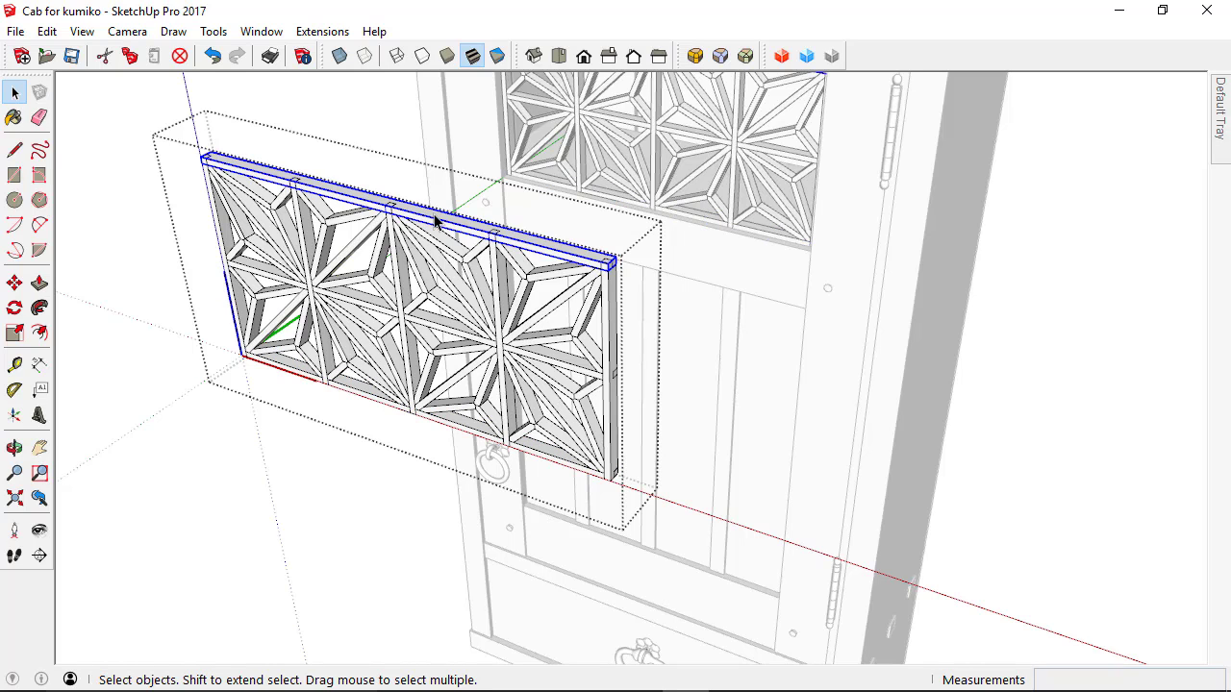
right_click(435, 221)
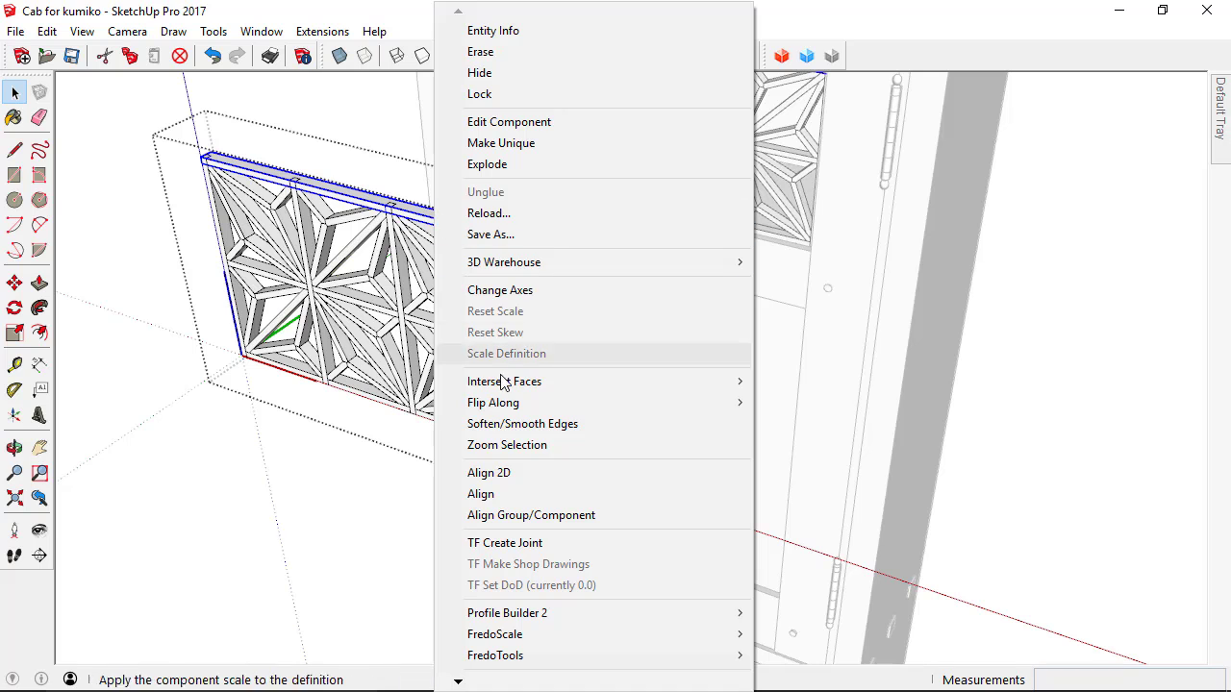
mouse_move(470, 406)
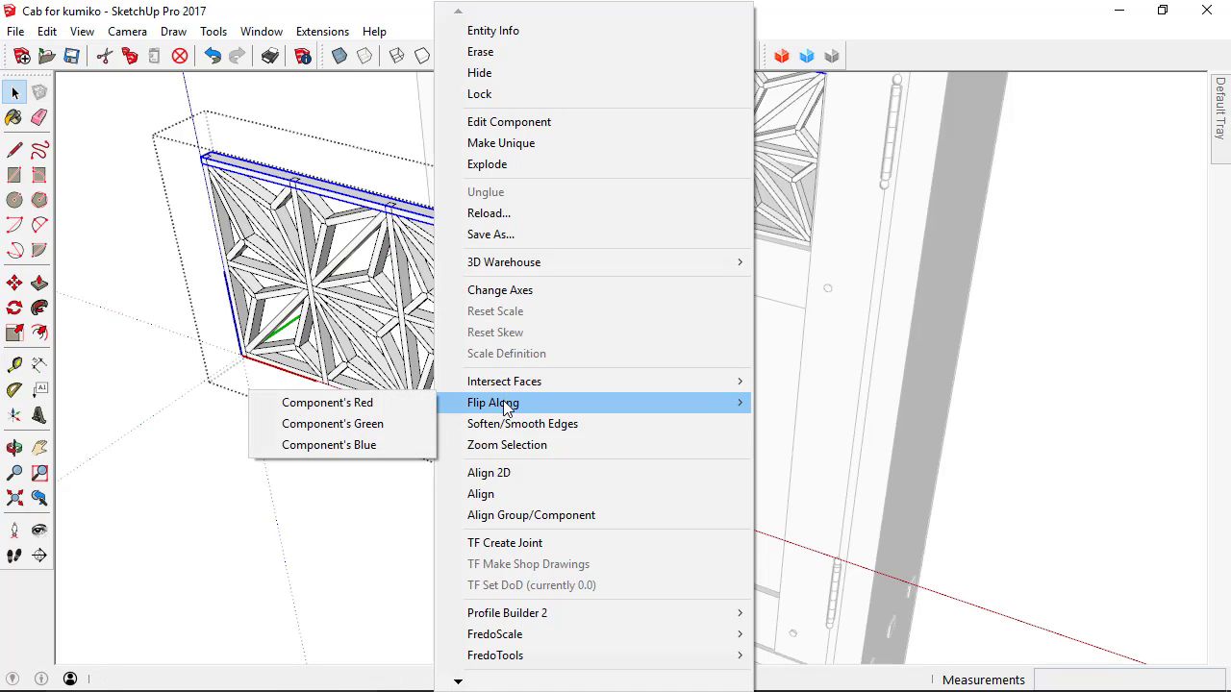
left_click(354, 447)
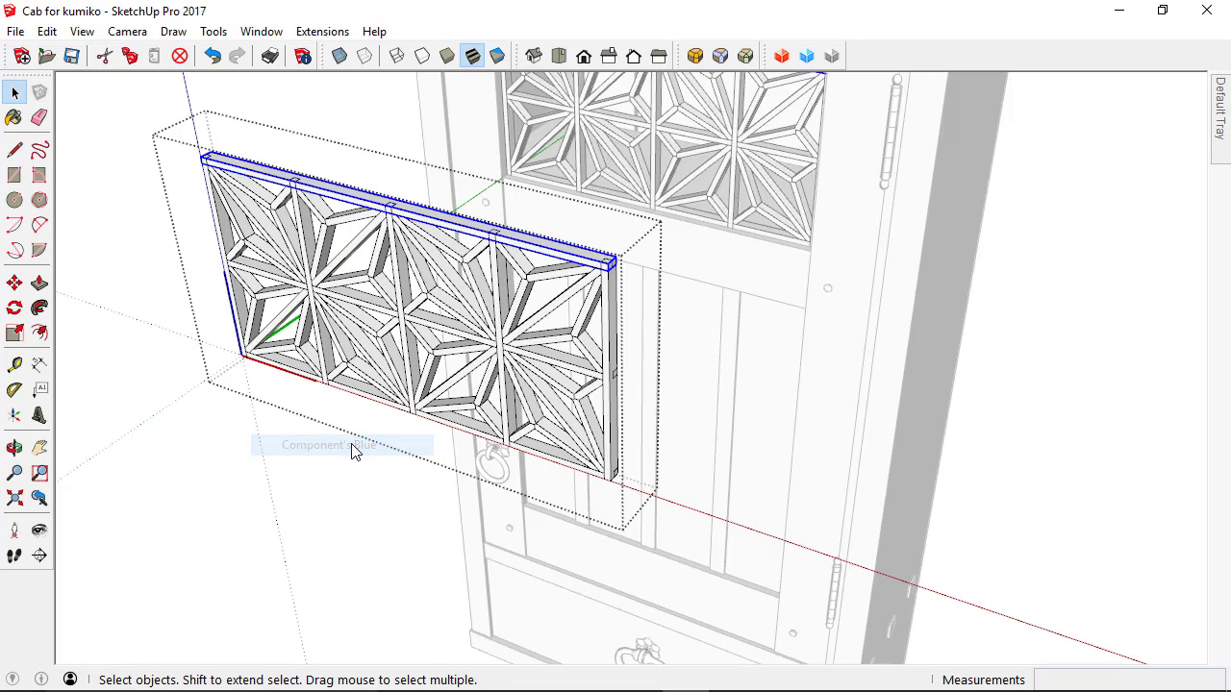
Step: Make the lattice copy's two vertical end pieces unique and flip the one on the hinge side along the component's red axis
left_click(232, 308)
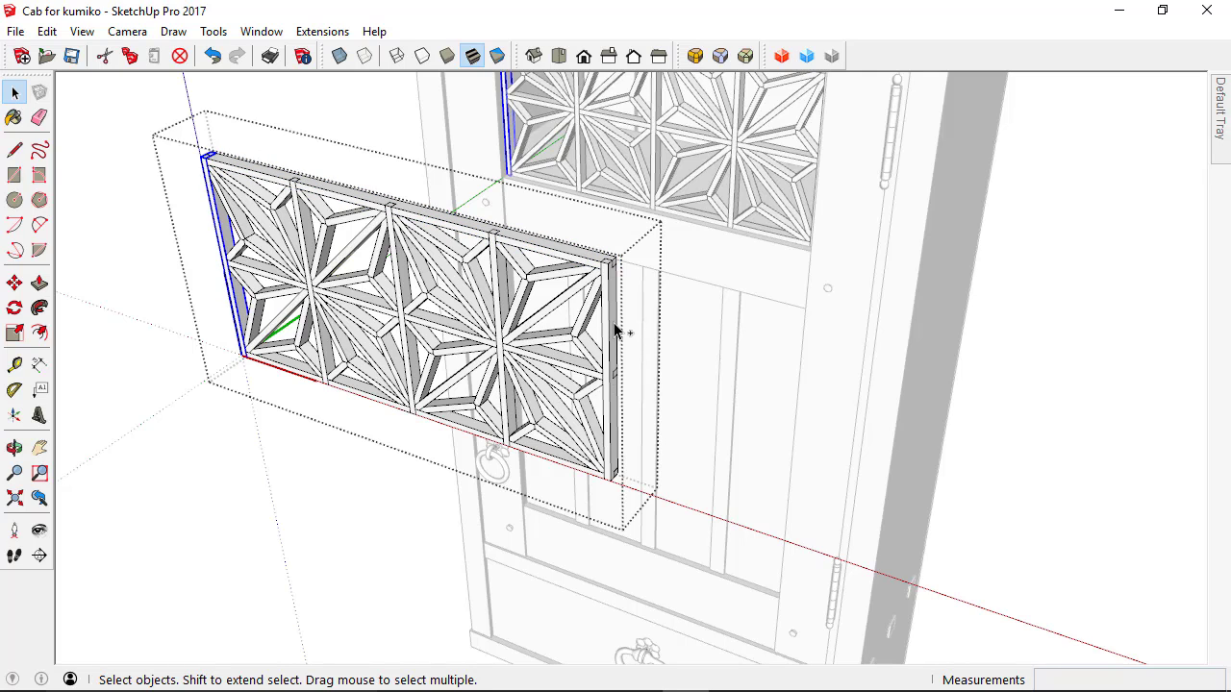
left_click(611, 366, "shift")
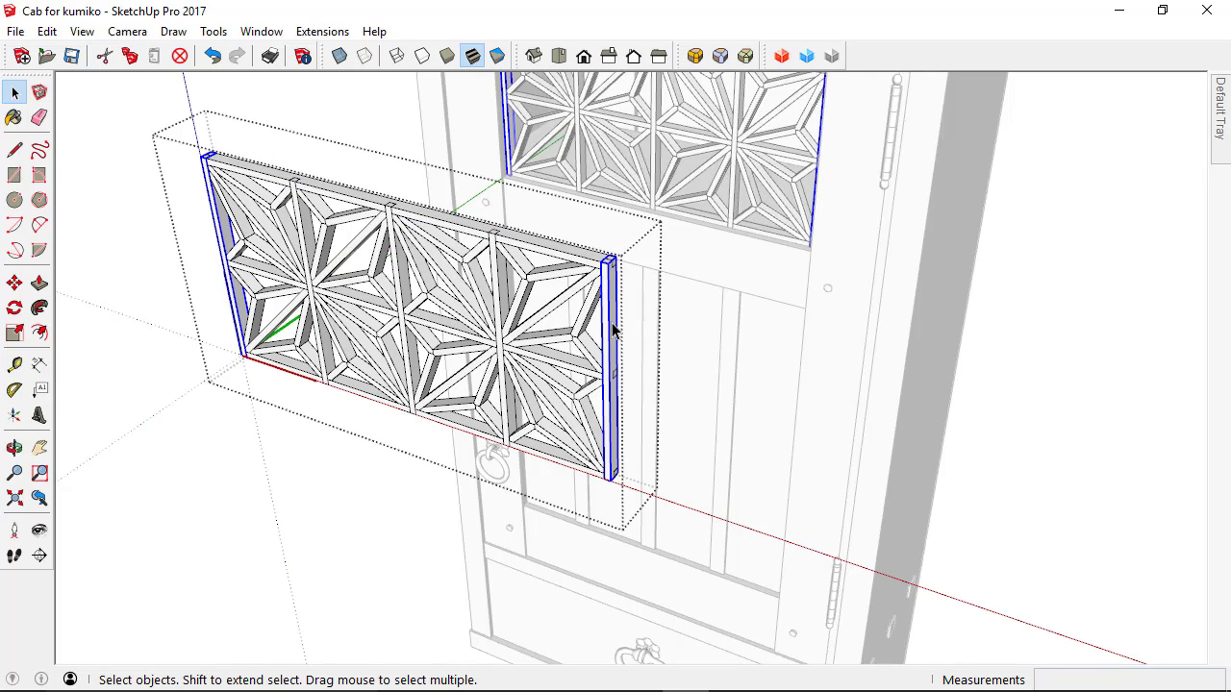
right_click(612, 329)
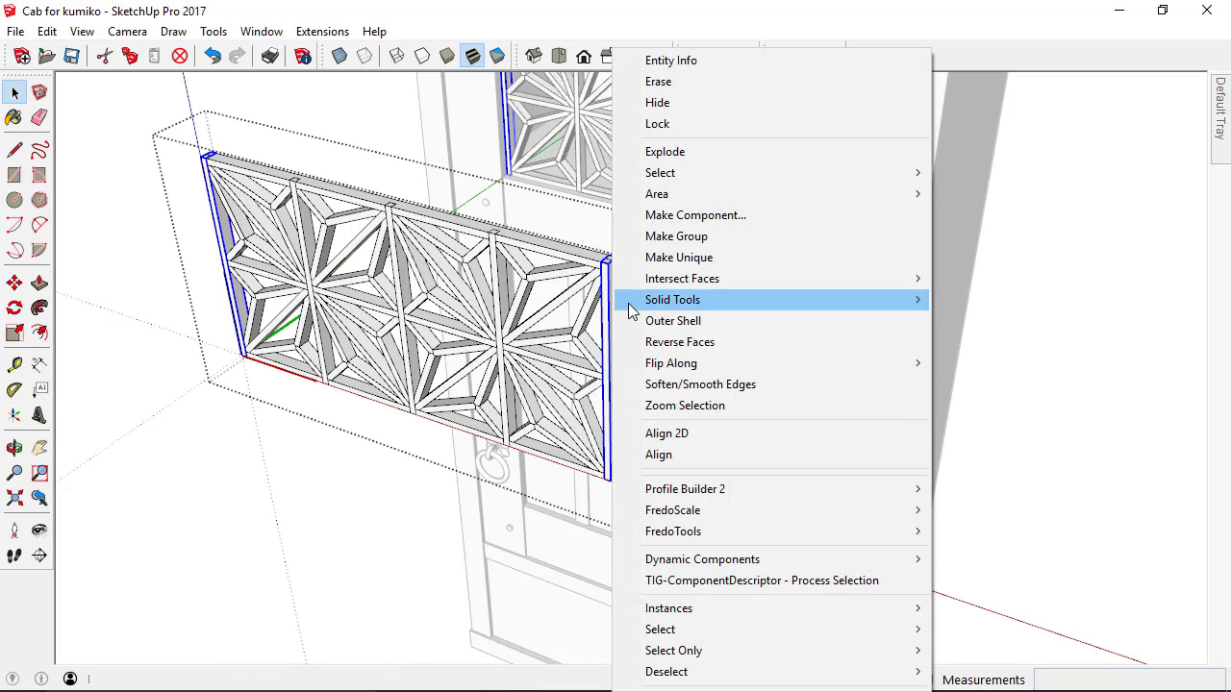
left_click(647, 260)
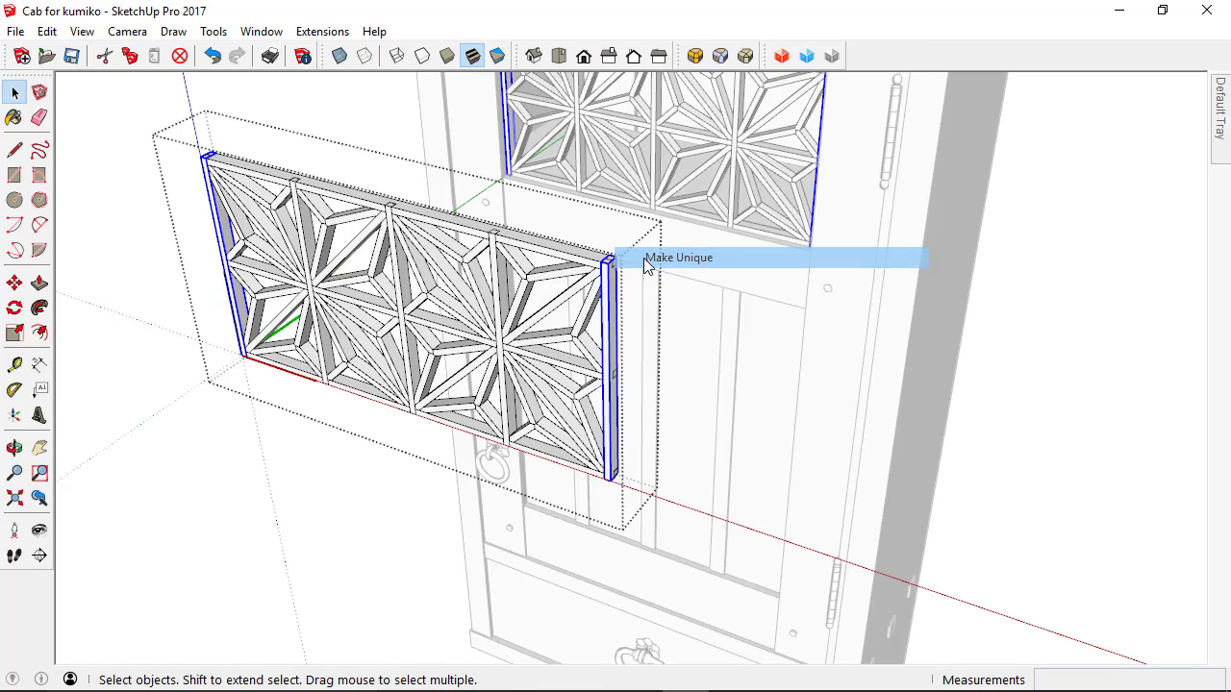
left_click(612, 324)
right_click(612, 324)
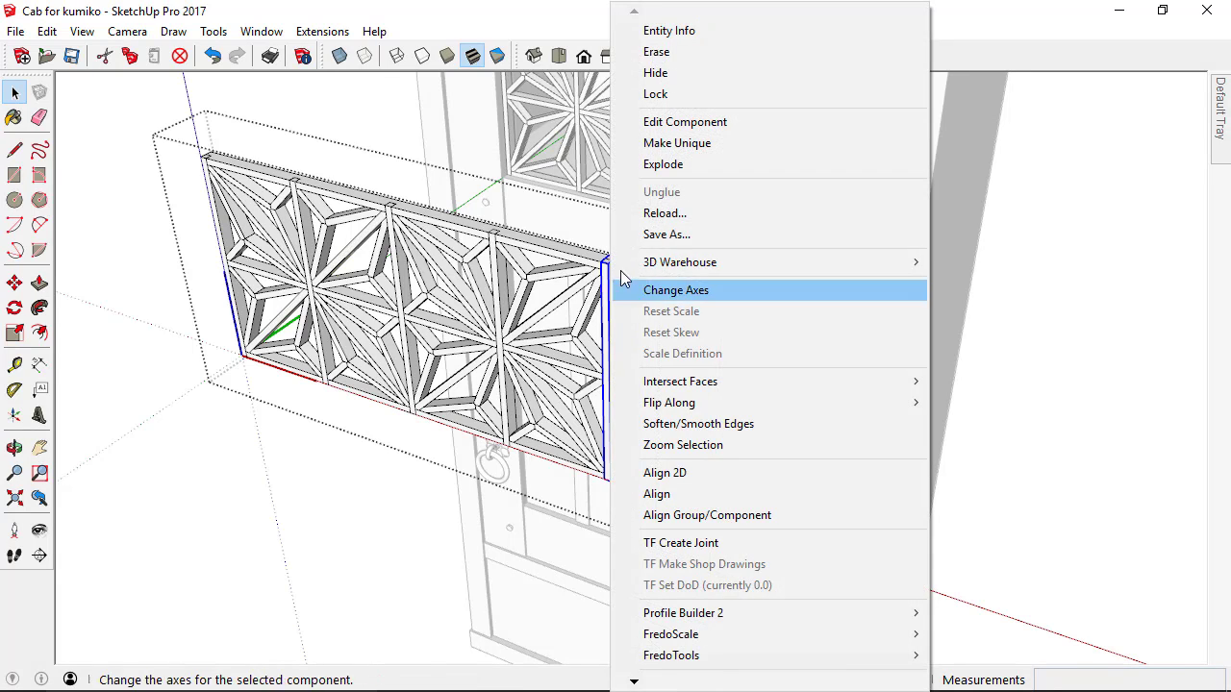
mouse_move(679, 403)
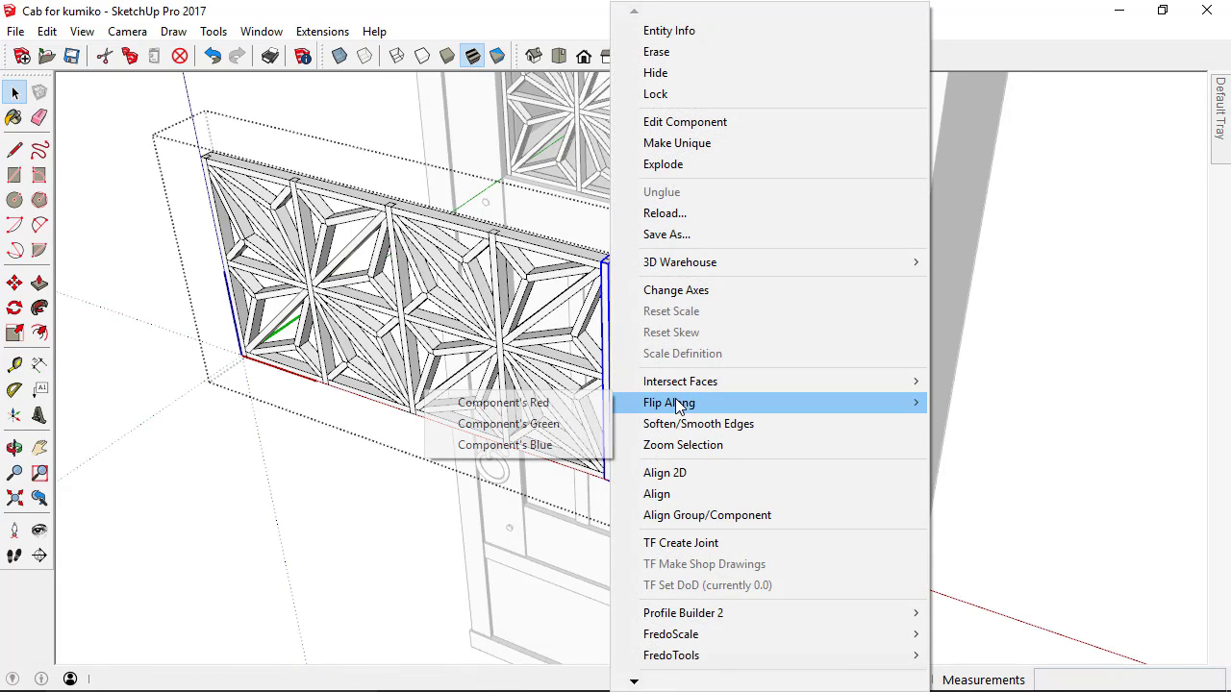
left_click(570, 404)
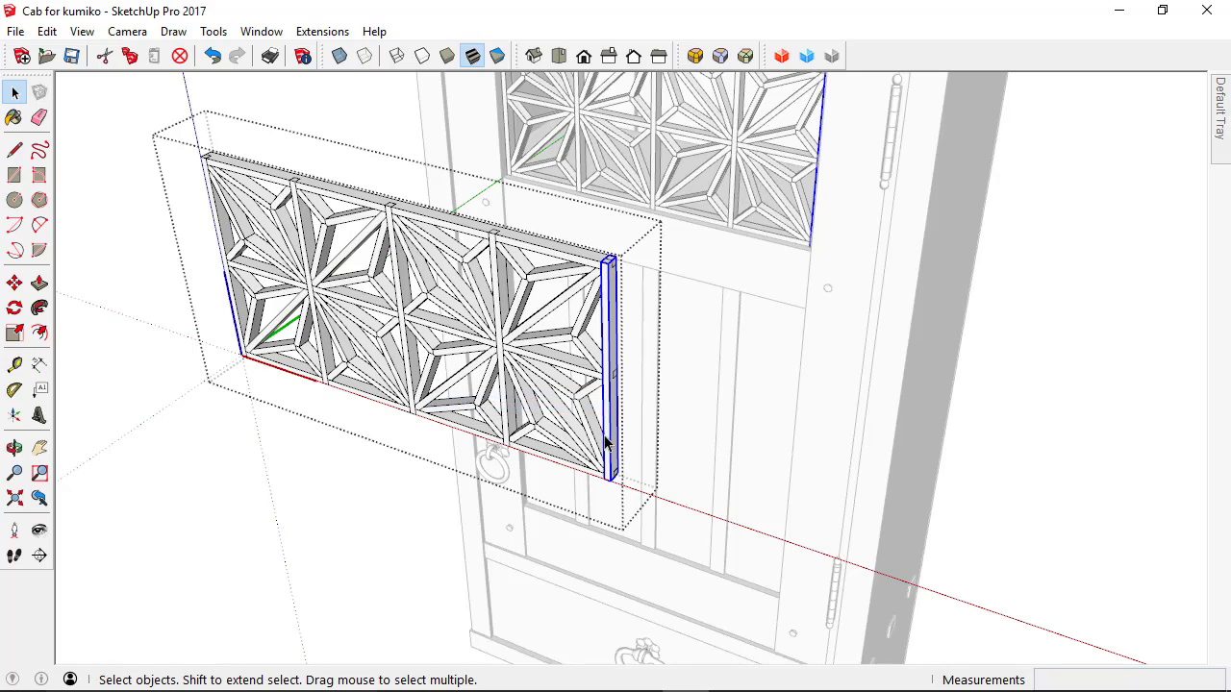
Step: Edit the upper horizontal frame piece and pull its outer face out 1/4"
middle_click_drag(401, 295, 512, 223)
scroll(534, 246, "up", 2)
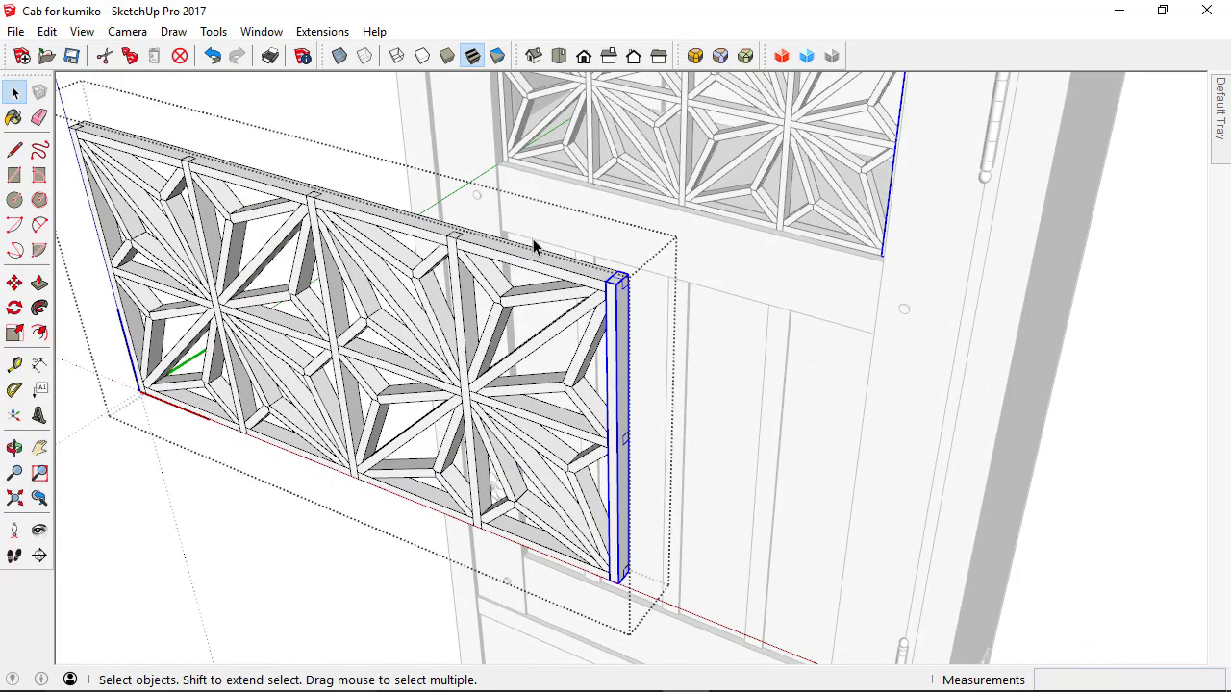
double_click(537, 263)
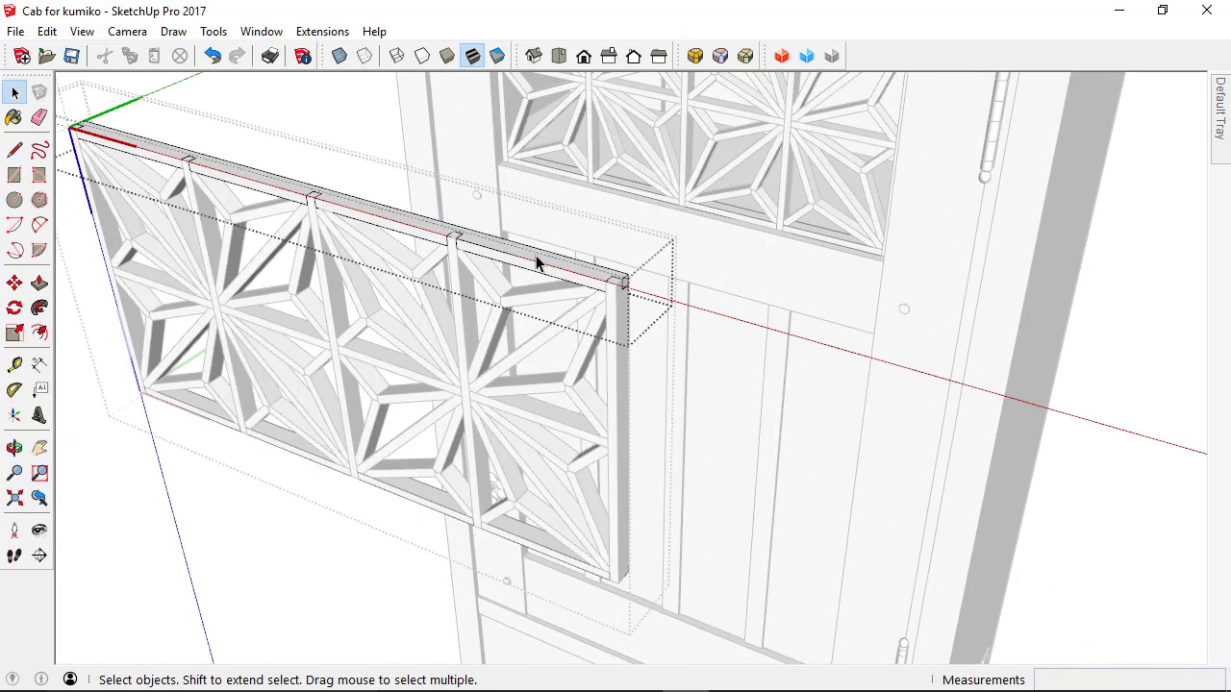
key("p")
left_click(539, 270)
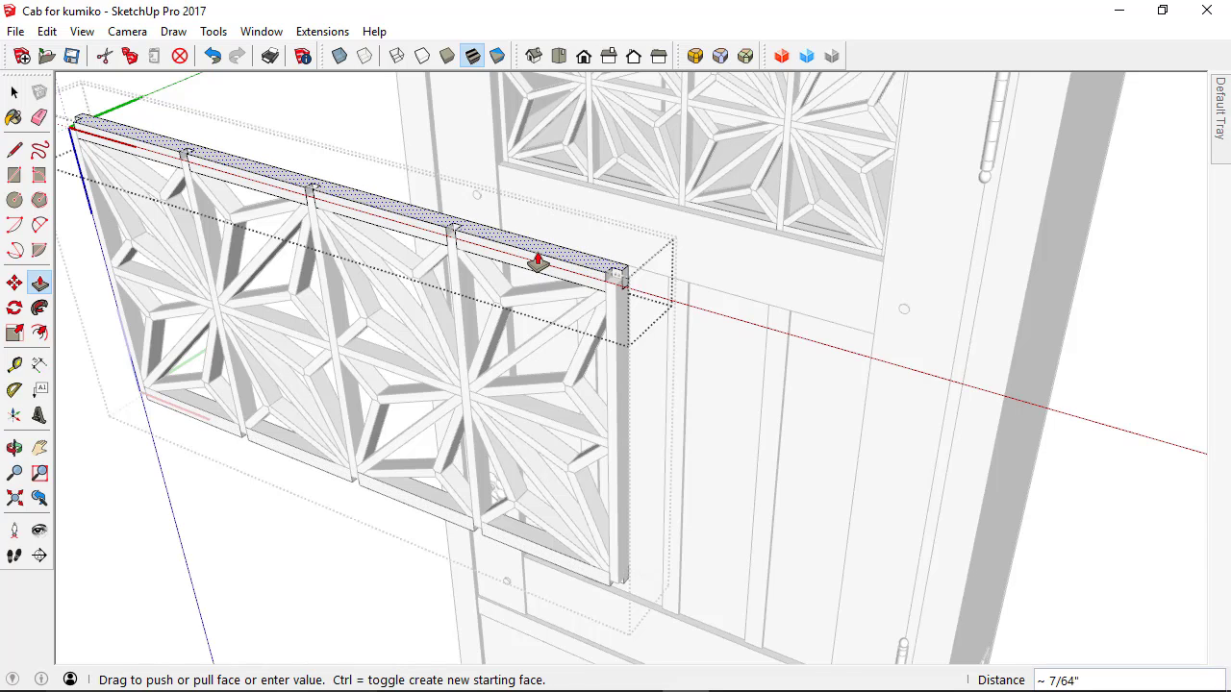
key("Return")
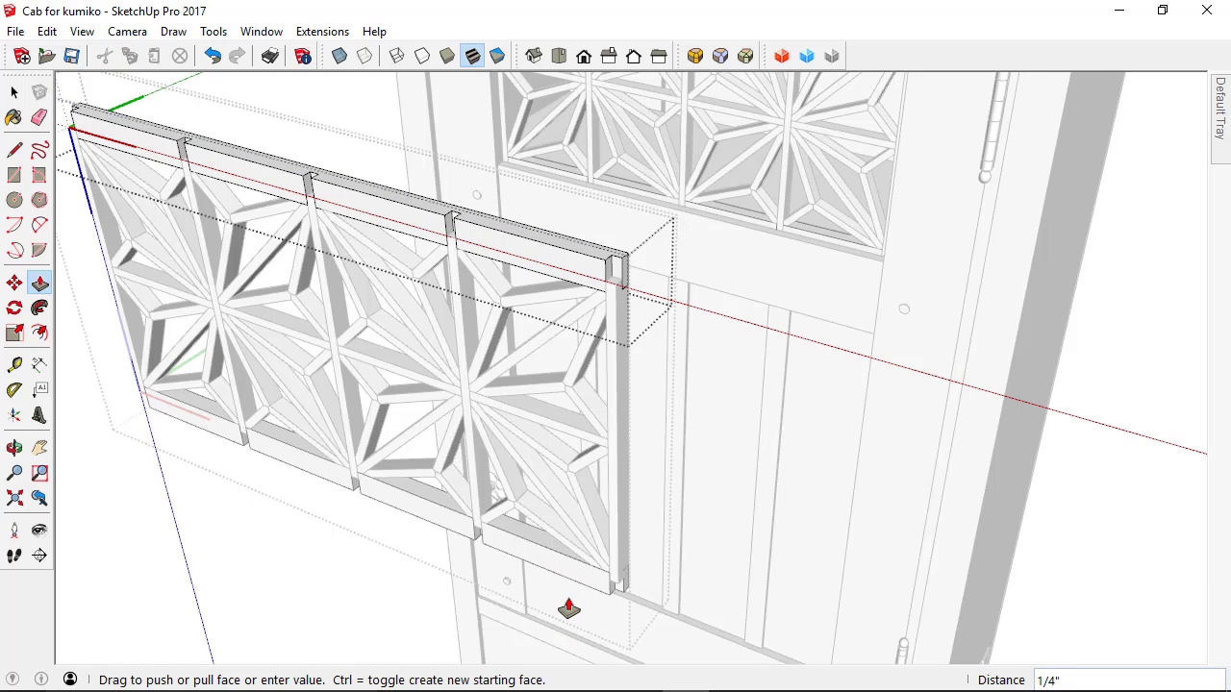
key("space")
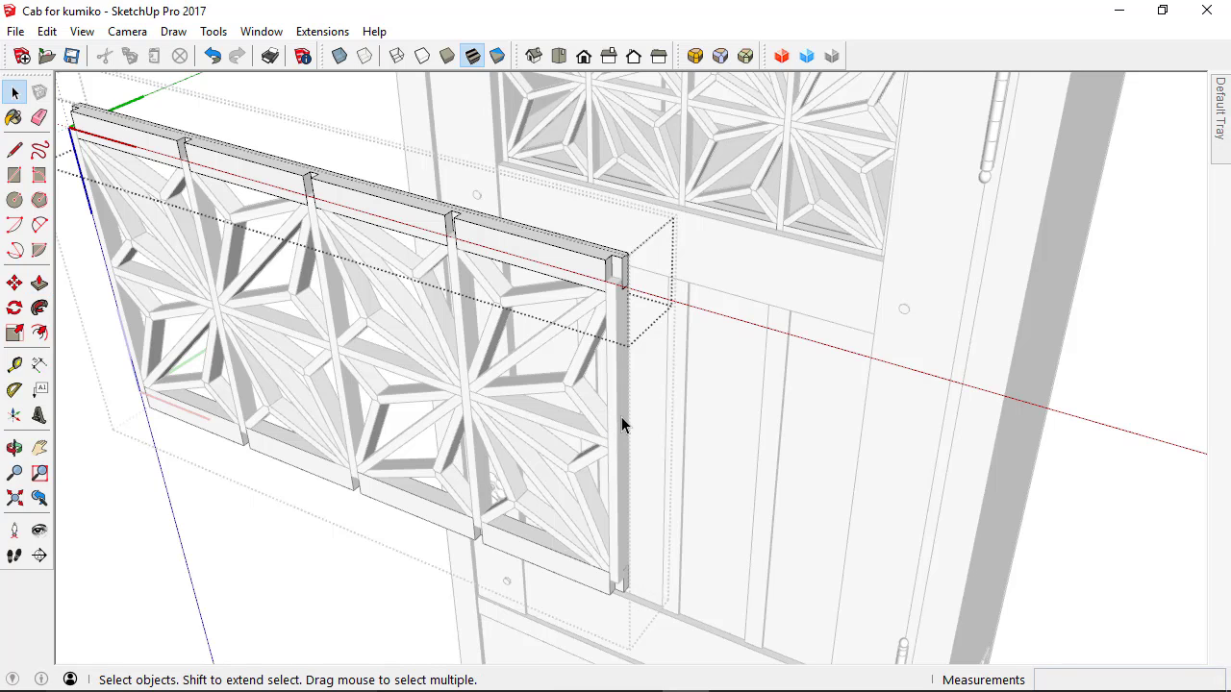
Step: Edit the hinge-side vertical frame piece and pull its outer face out 1/4"
double_click(622, 426)
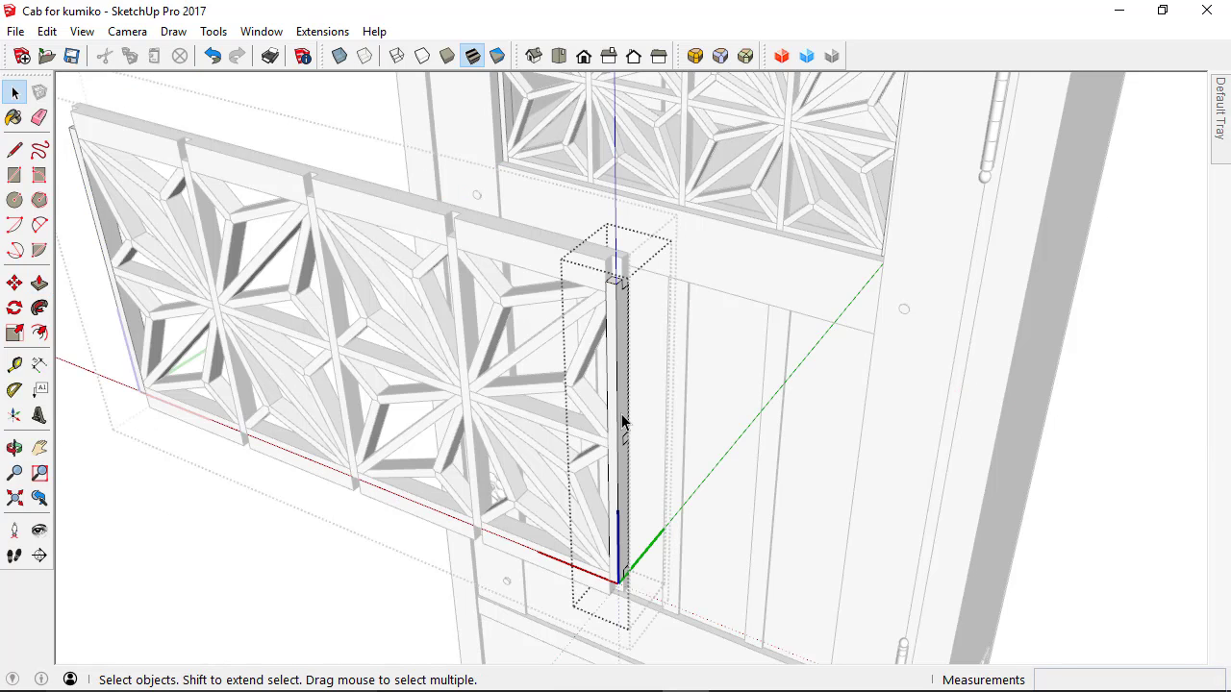
key("p")
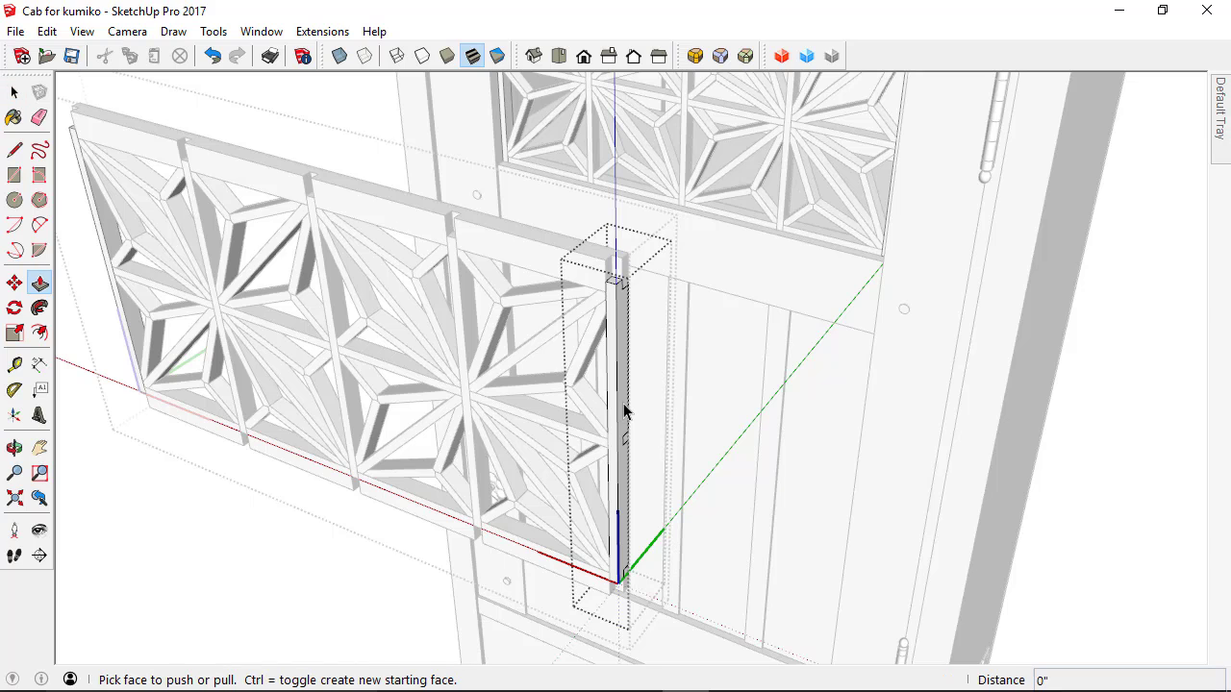
left_click_drag(621, 395, 630, 396)
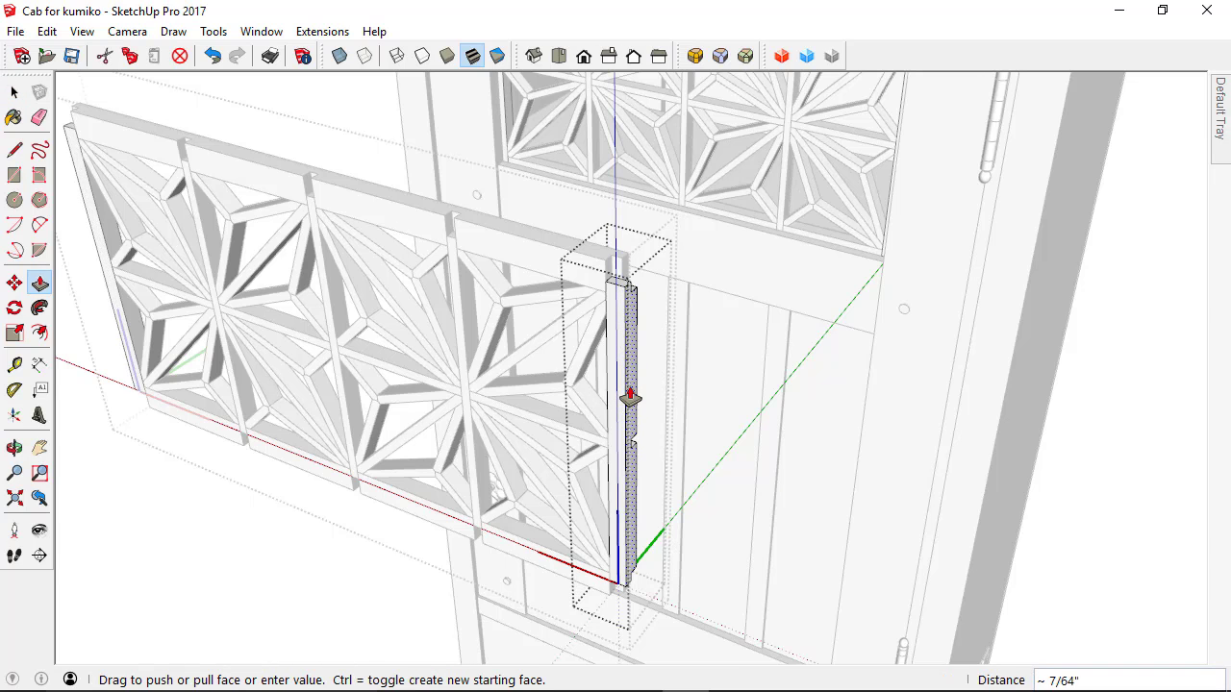
type(".25")
key("Return")
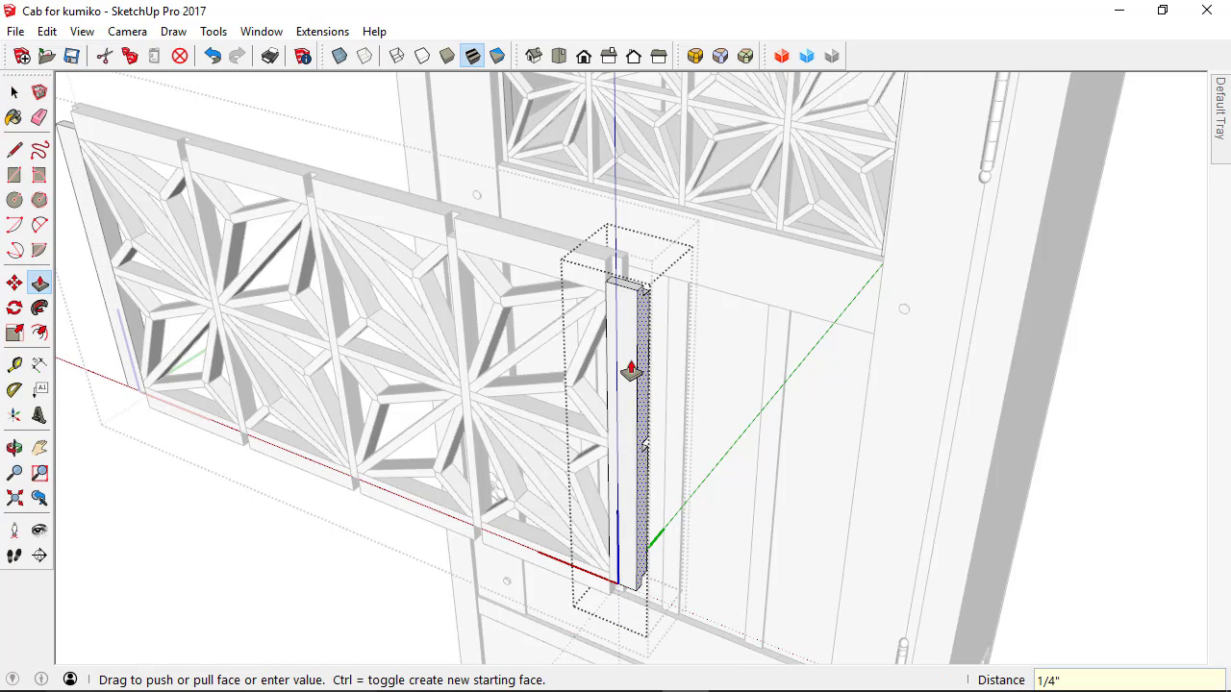
Step: Extend both ends of the vertical frame piece by 1/4" to match the outer edges of the thickened horizontal pieces
scroll(616, 279, "up", 5)
scroll(610, 289, "down", 5)
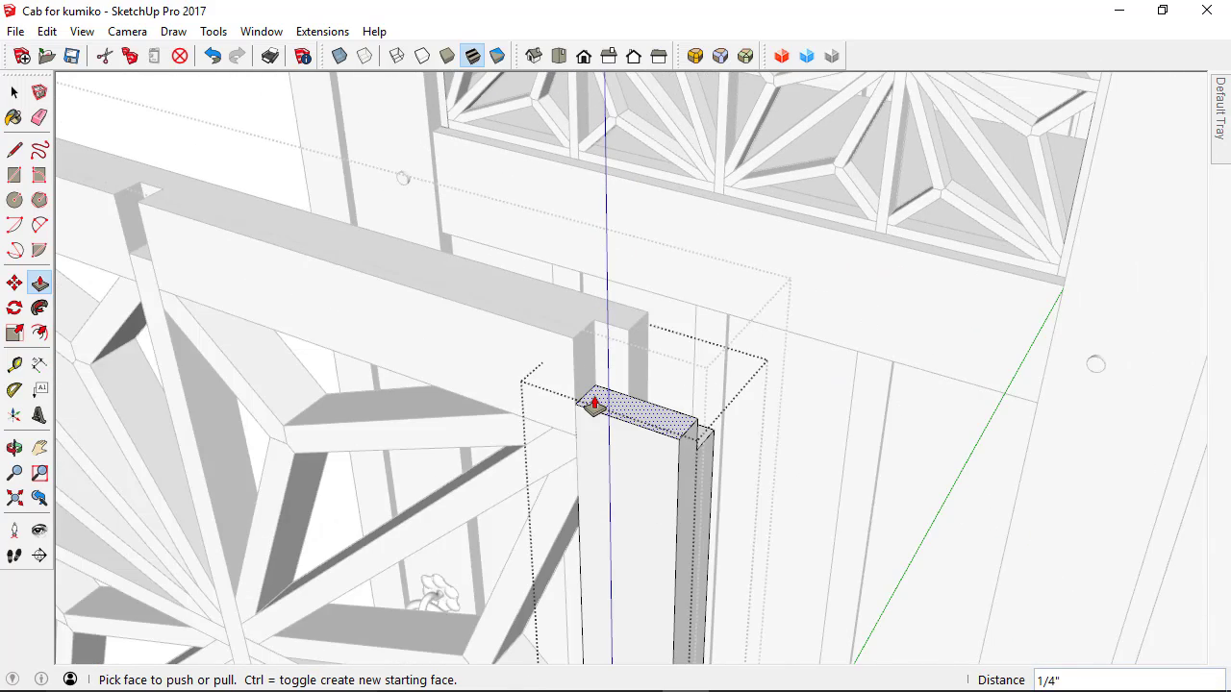
left_click_drag(588, 405, 564, 352)
middle_click_drag(565, 352, 611, 506)
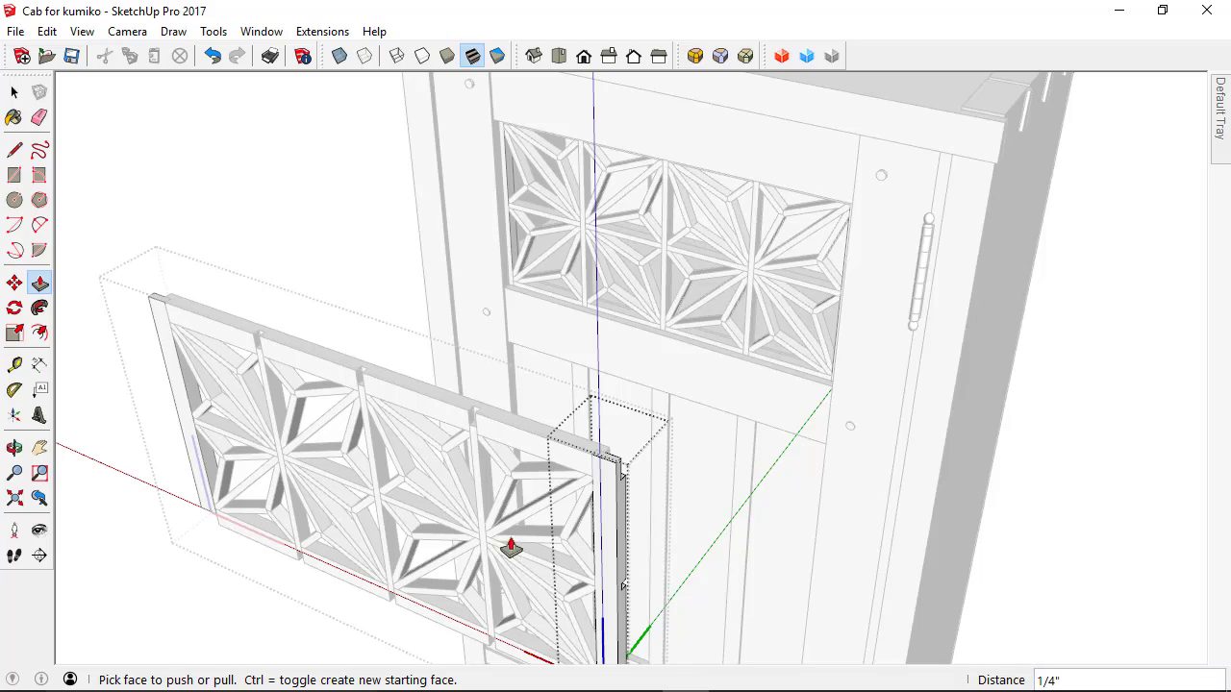
middle_click_drag(509, 546, 607, 43)
scroll(630, 492, "up", 5)
key("p")
left_click_drag(588, 423, 555, 472)
middle_click_drag(666, 491, 530, 472)
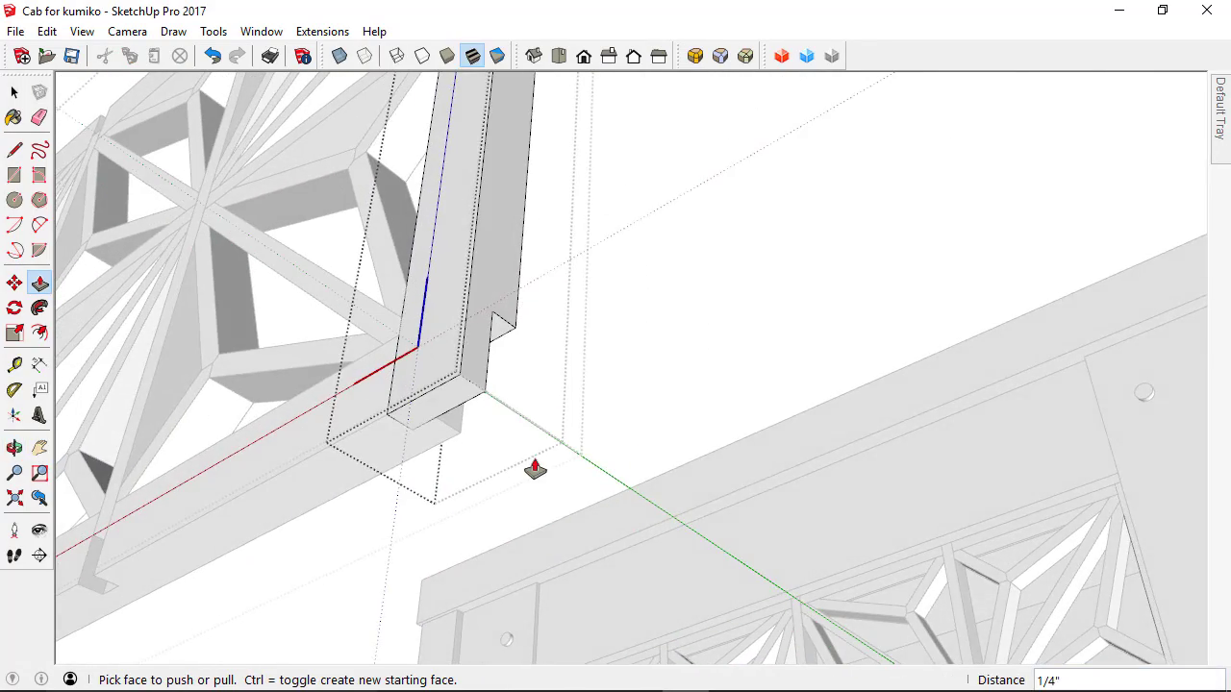
Step: Edit the lower horizontal frame piece and extend the lap at each end by 1/4" to match the vertical pieces' outer faces
scroll(510, 467, "up", 3)
key("space")
middle_click_drag(328, 490, 326, 388)
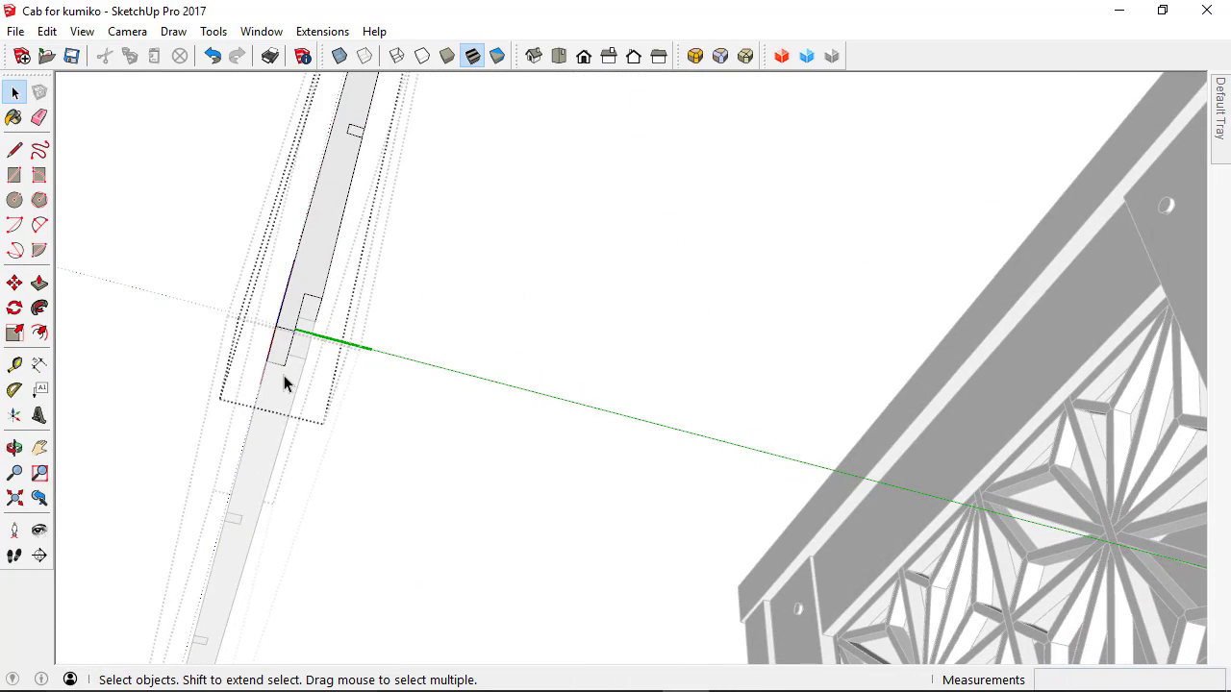
left_click(285, 383)
key("p")
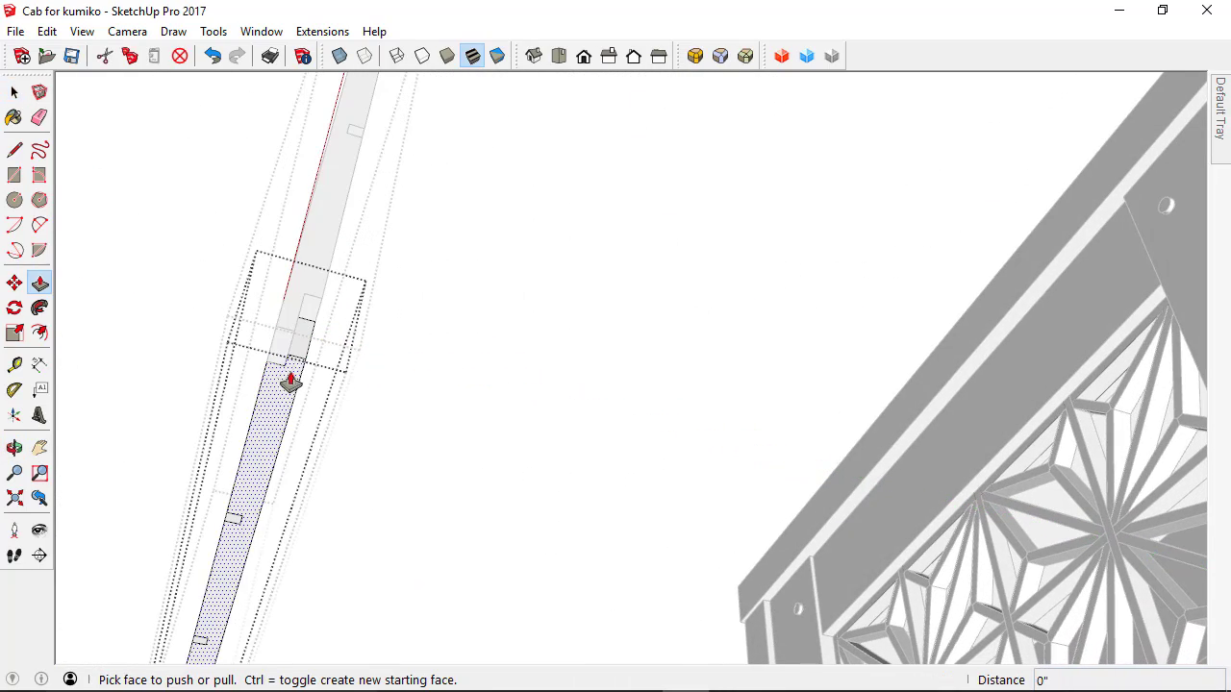
left_click(295, 357)
left_click(280, 330)
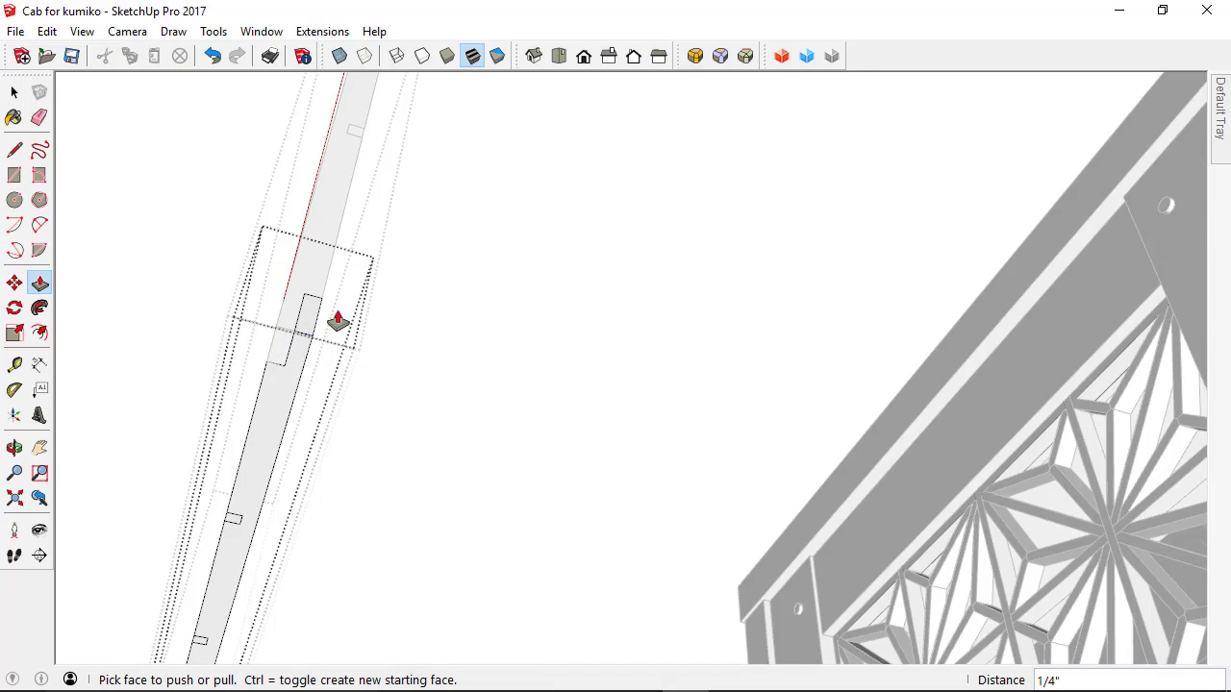
middle_click_drag(335, 324, 918, 447)
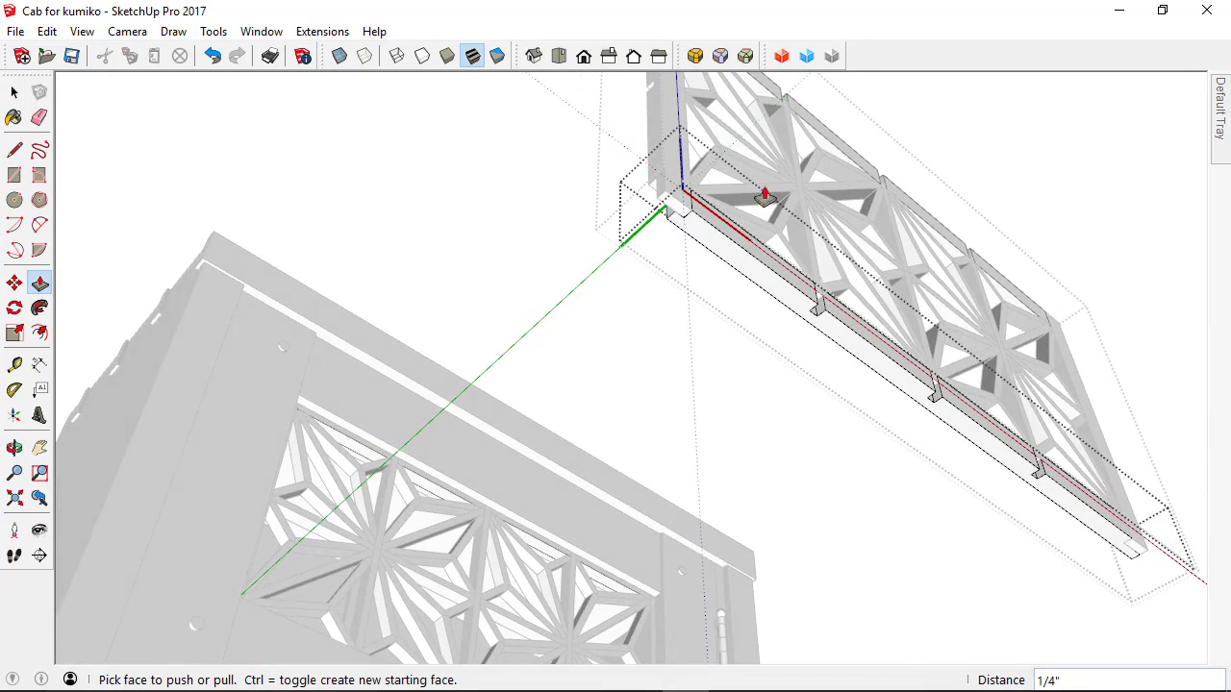
scroll(660, 241, "up", 4)
left_click(650, 244)
left_click(649, 242)
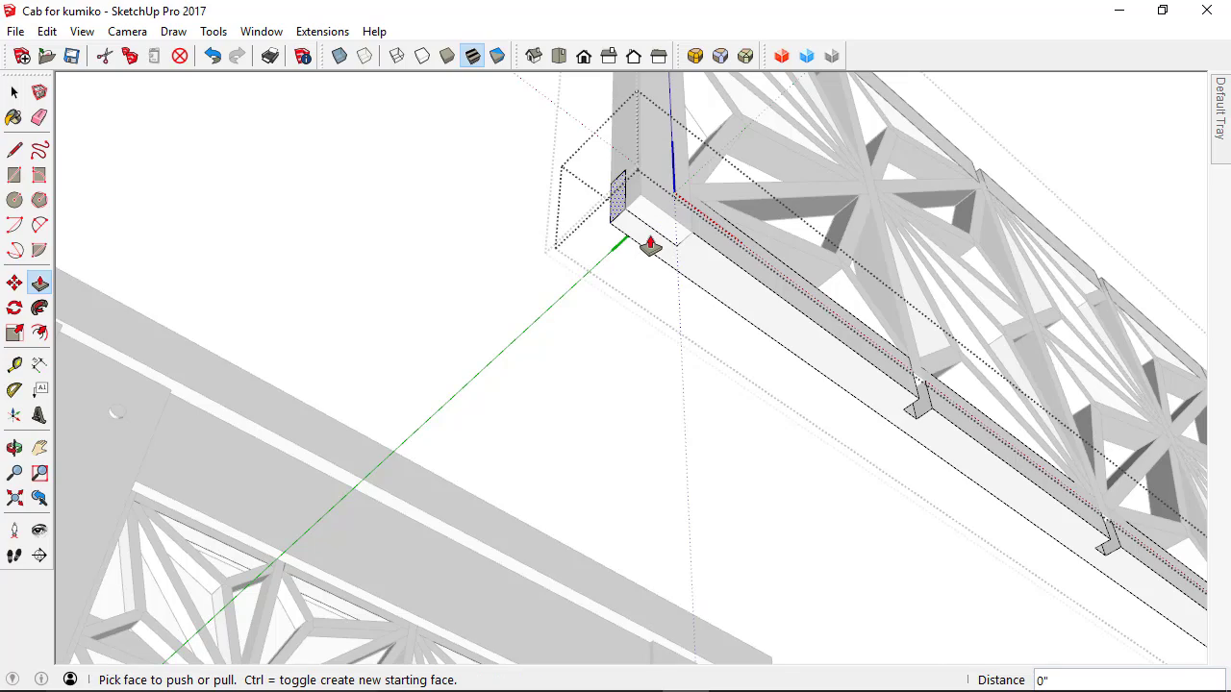
Step: Edit the first intermediate vertical lattice member and extend both ends by 1/4" to reach the frame's outer edges
middle_click_drag(898, 407, 445, 293)
key("space")
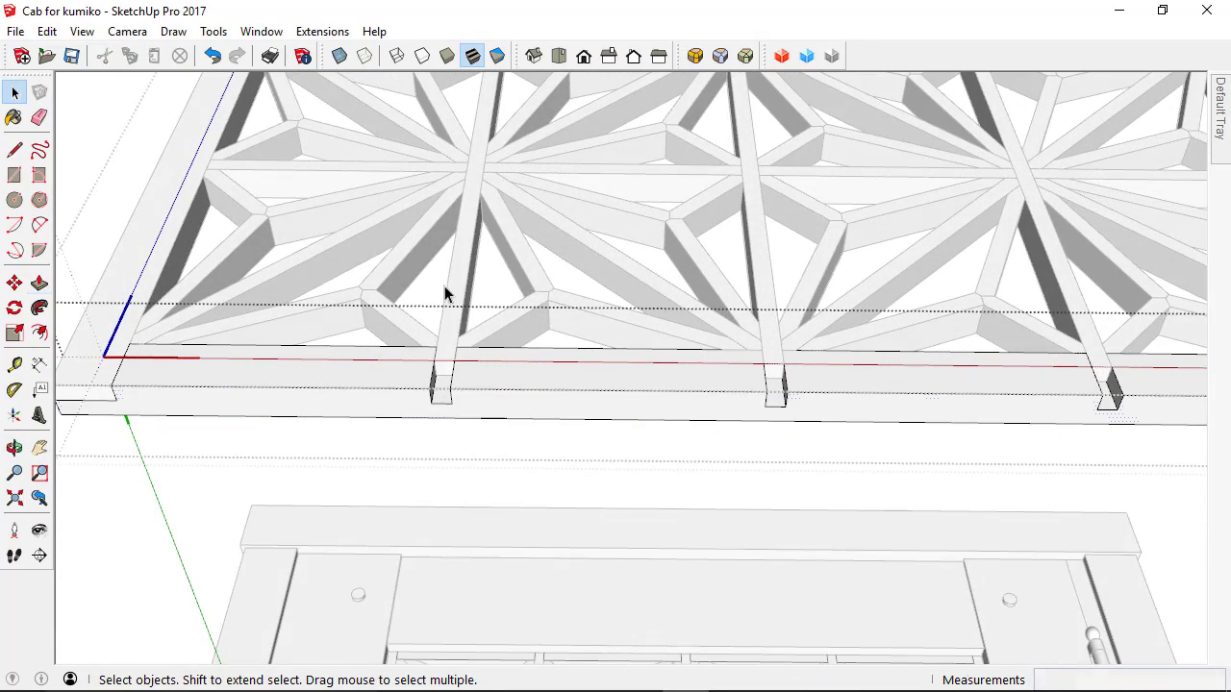
double_click(450, 339)
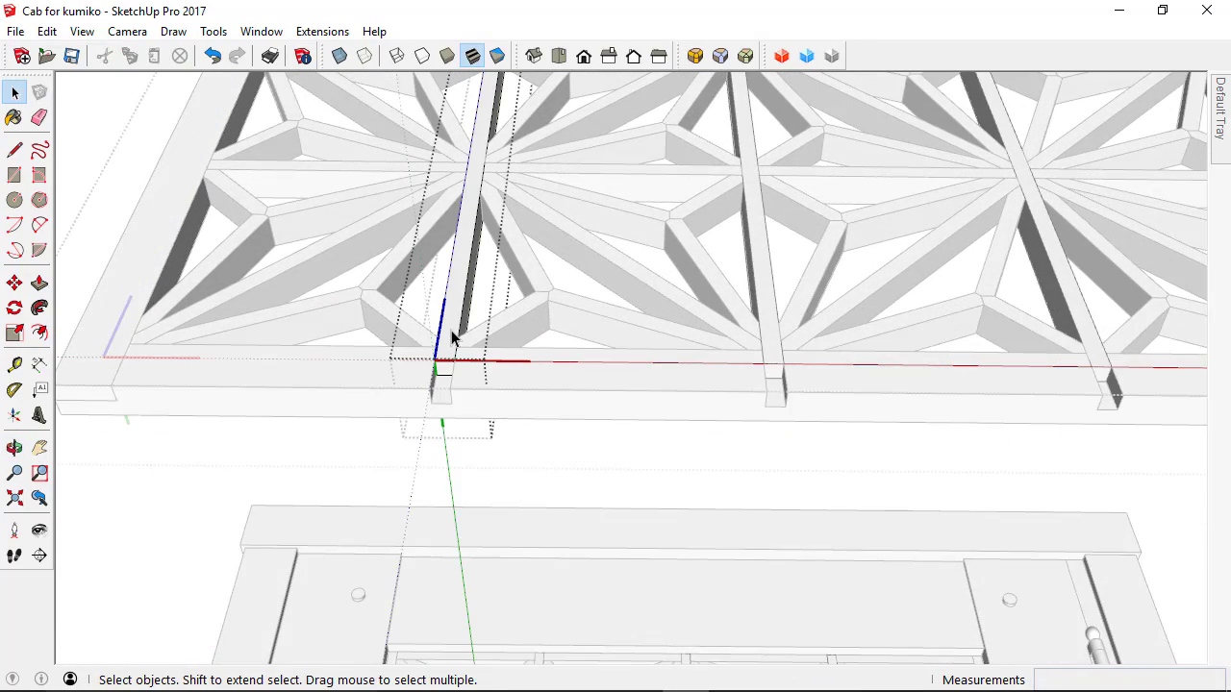
key("p")
left_click_drag(446, 374, 462, 392)
scroll(488, 396, "down", 1)
middle_click_drag(487, 397, 435, 462)
middle_click_drag(479, 608, 493, 335)
scroll(495, 332, "up", 5)
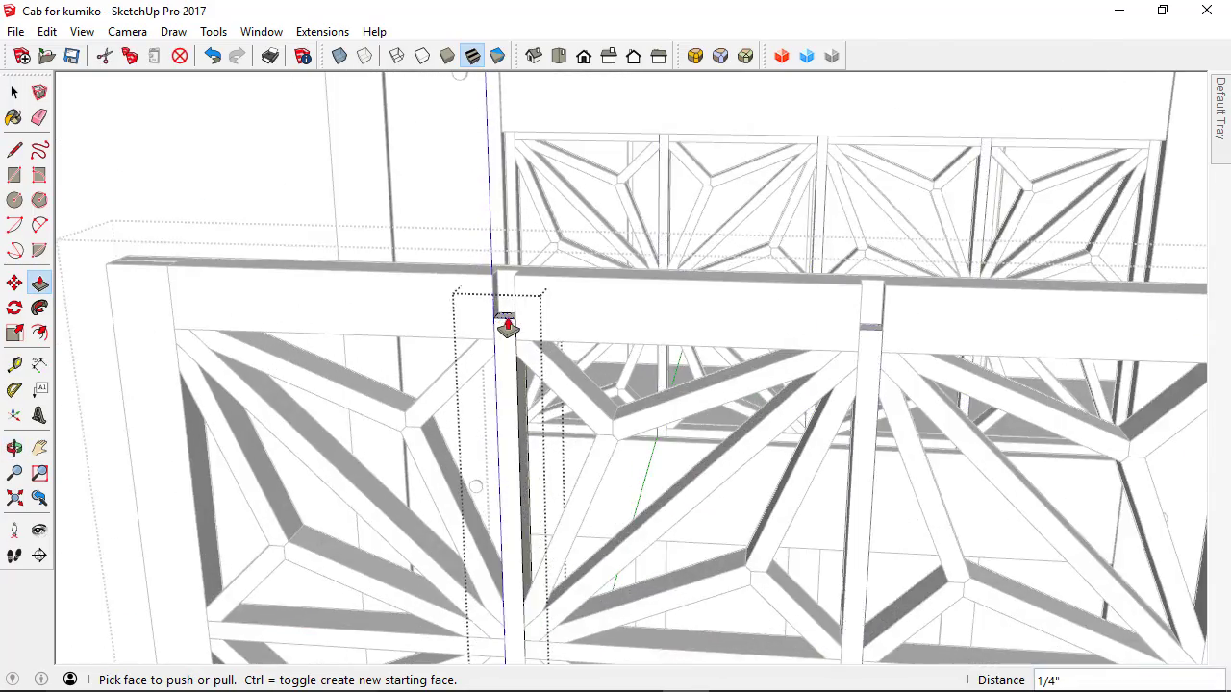
left_click(507, 322)
scroll(421, 294, "down", 8)
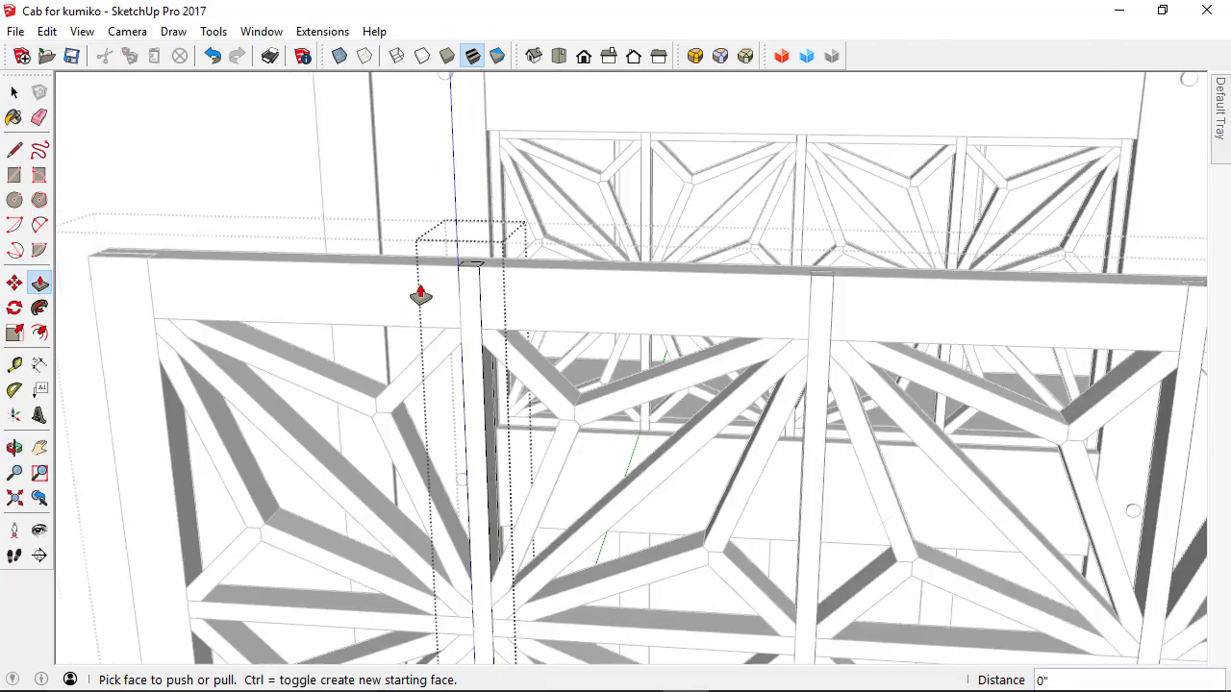
Step: Edit the middle horizontal lattice member and extend both ends by 1/4" to meet the vertical frame pieces' outer faces
middle_click_drag(472, 324, 641, 324)
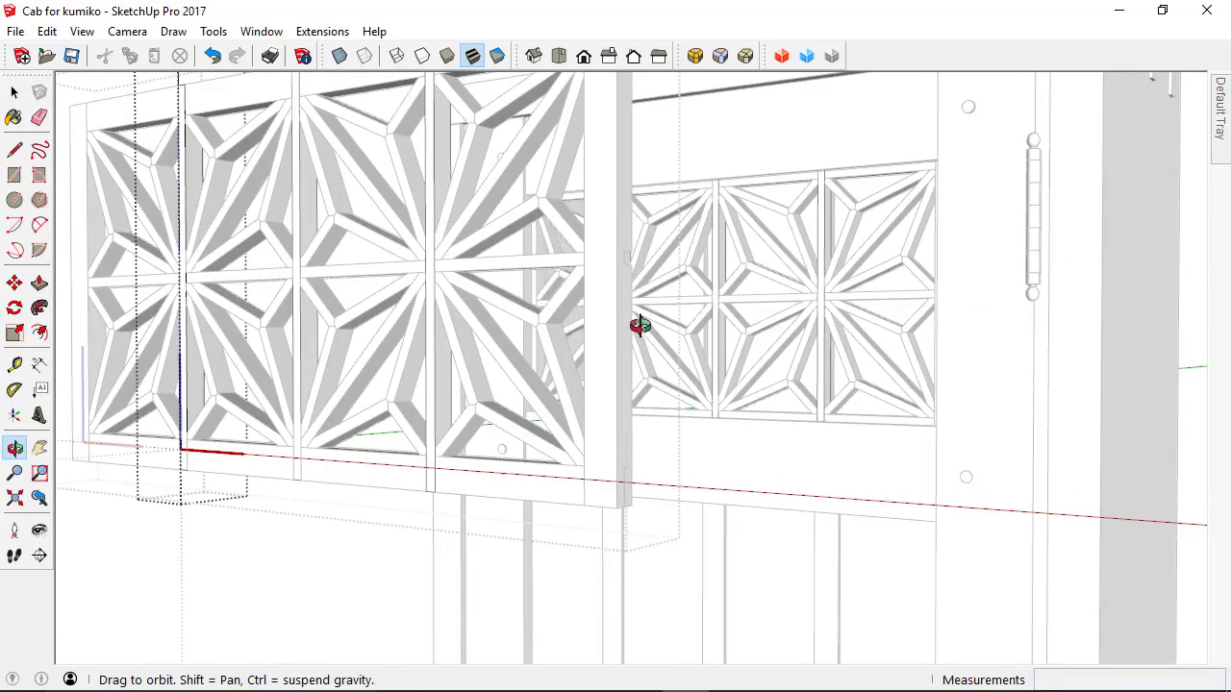
middle_click_drag(467, 256, 638, 337)
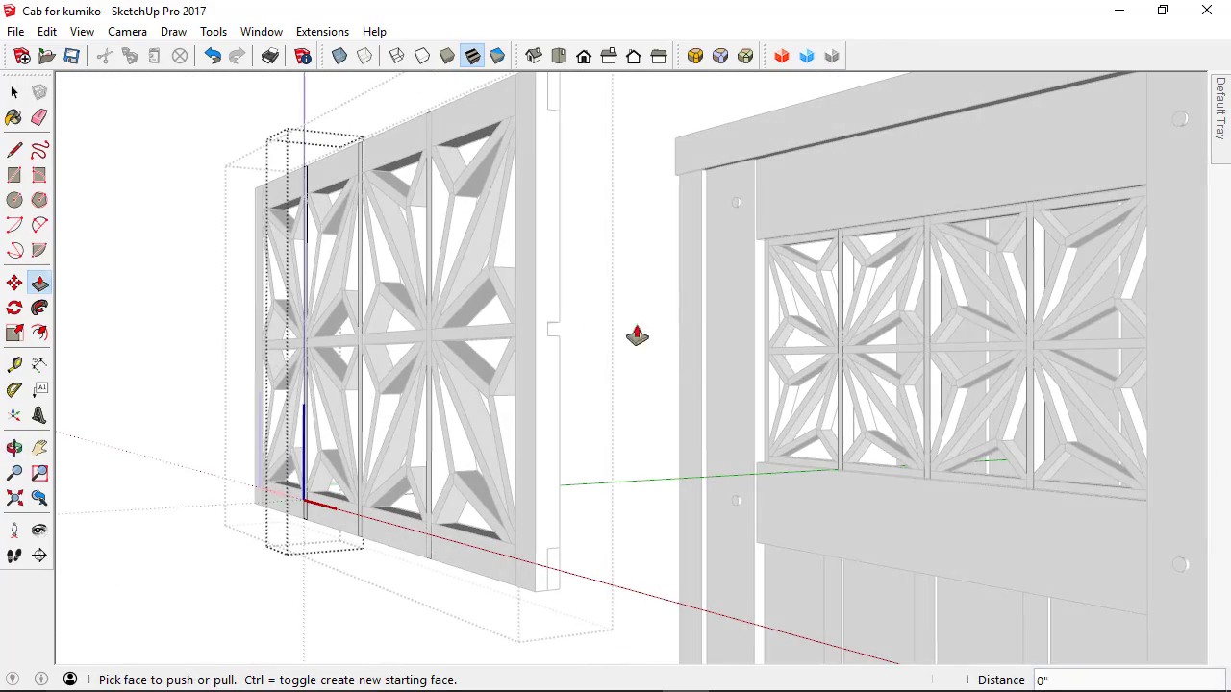
key("space")
double_click(437, 331)
middle_click_drag(420, 332, 257, 327)
scroll(257, 327, "up", 2)
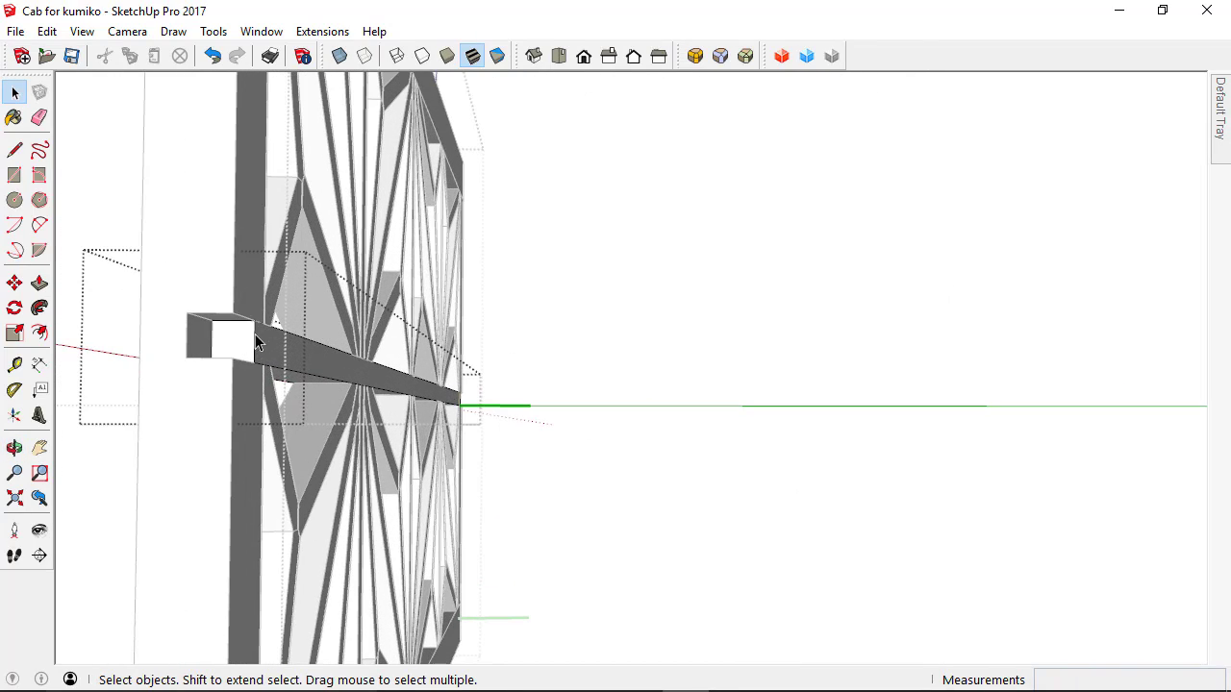
key("p")
double_click(239, 356)
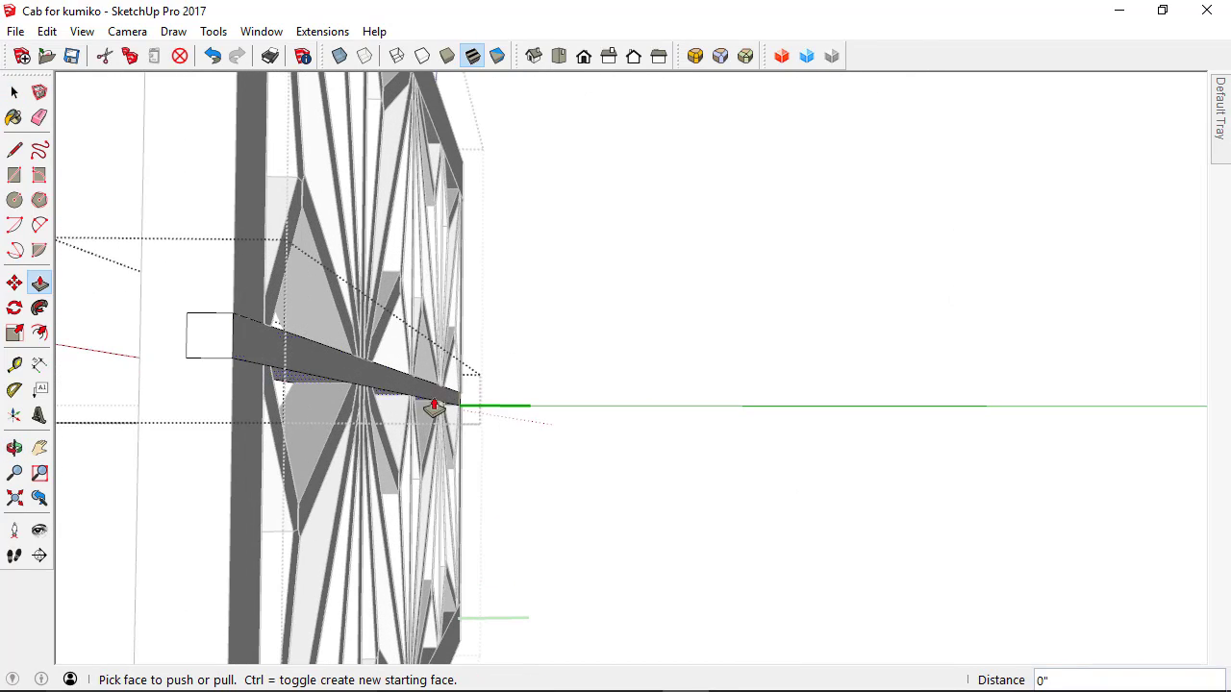
middle_click_drag(352, 385, 768, 489)
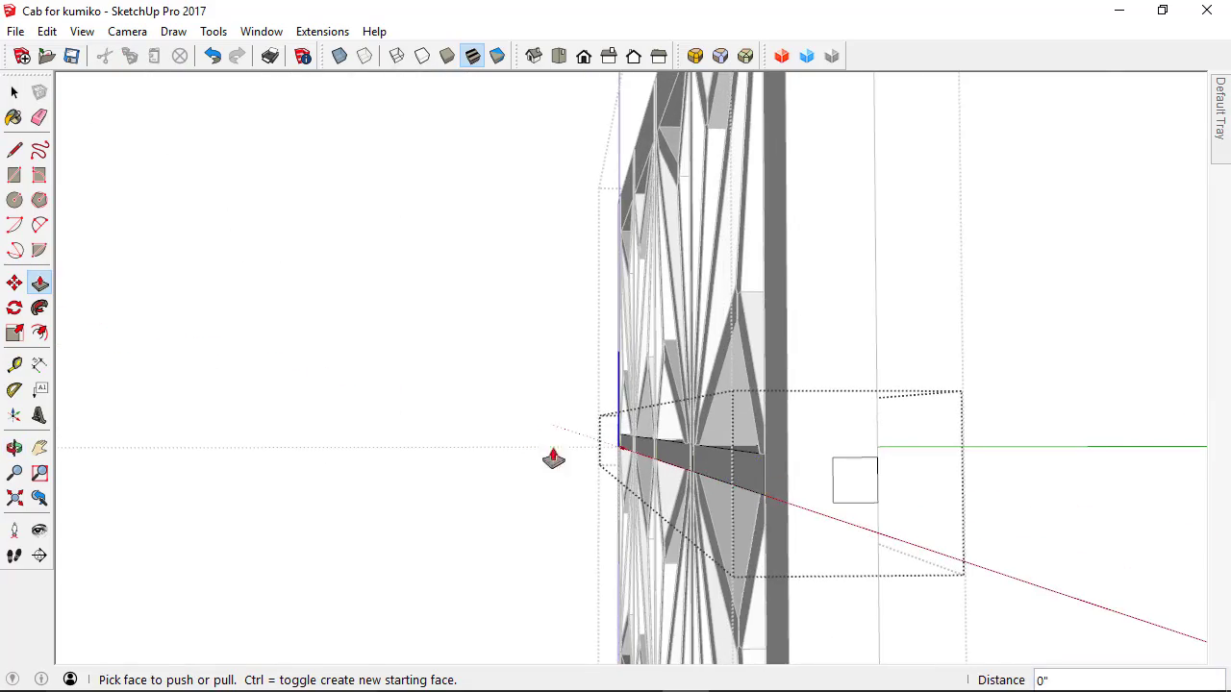
middle_click_drag(553, 459, 616, 462)
scroll(577, 431, "up", 5)
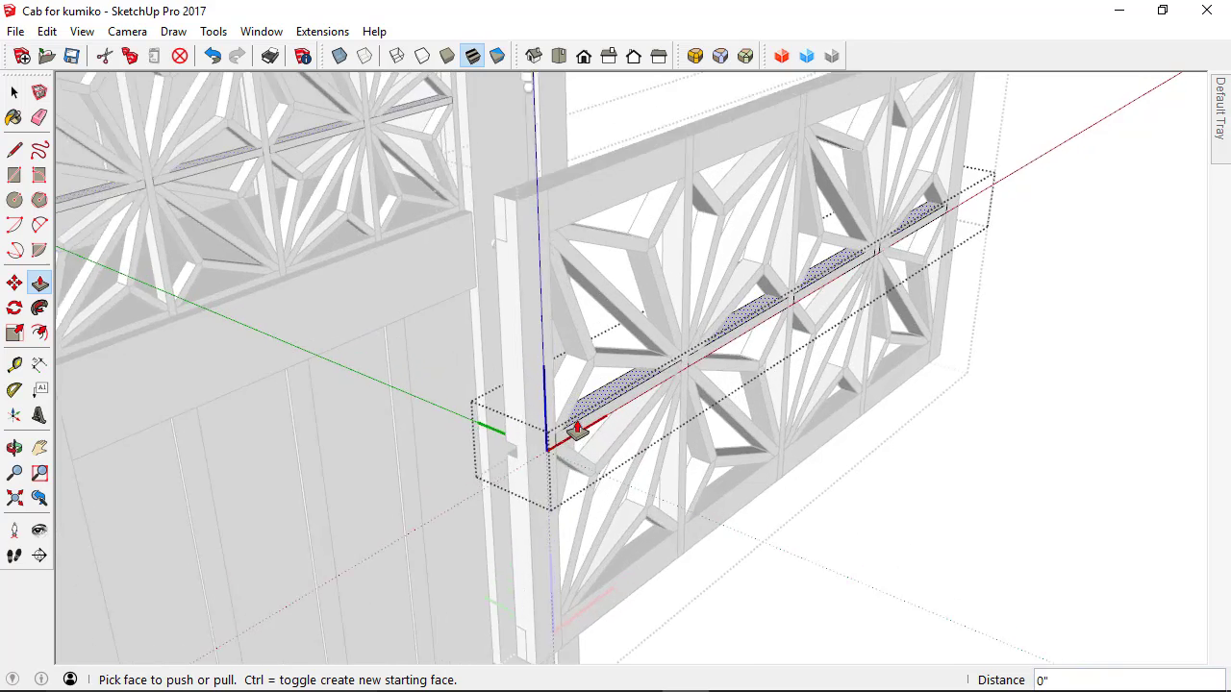
middle_click_drag(544, 444, 769, 289)
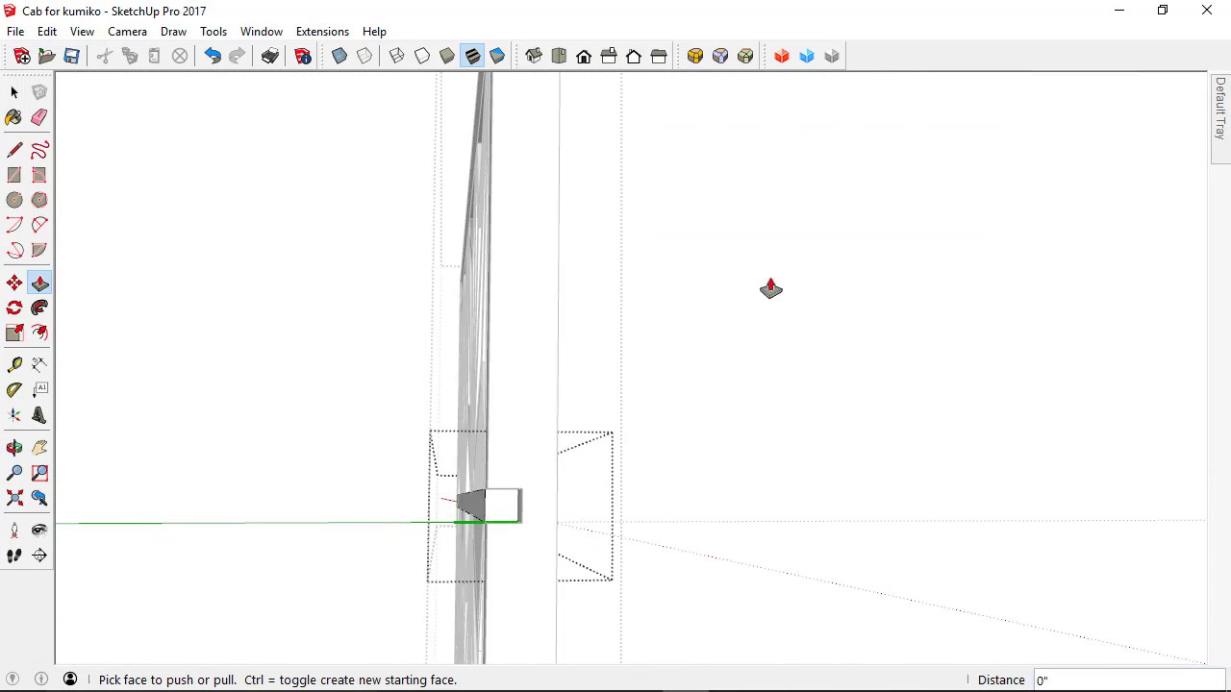
Step: Finish editing the member and delete the lattice copy standing in front of the cabinet
key("space")
middle_click_drag(321, 456, 524, 360)
scroll(527, 362, "down", 6)
left_click(681, 428)
middle_click_drag(754, 416, 53, 561)
left_click(444, 373)
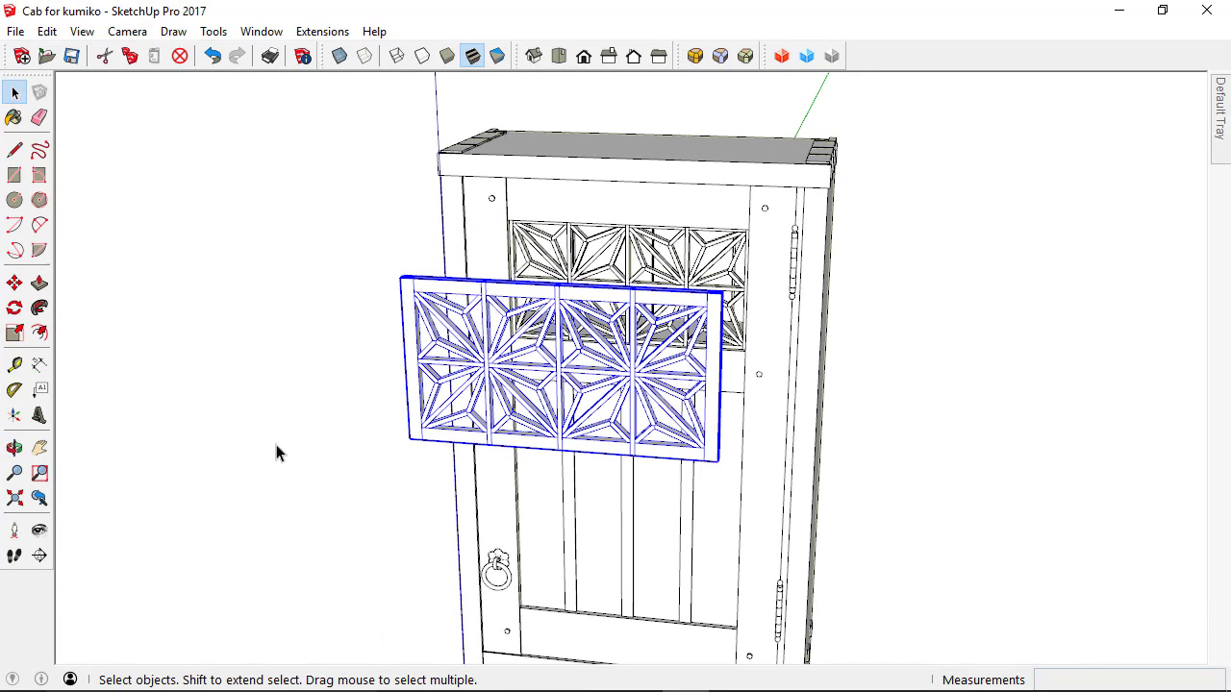
key("Delete")
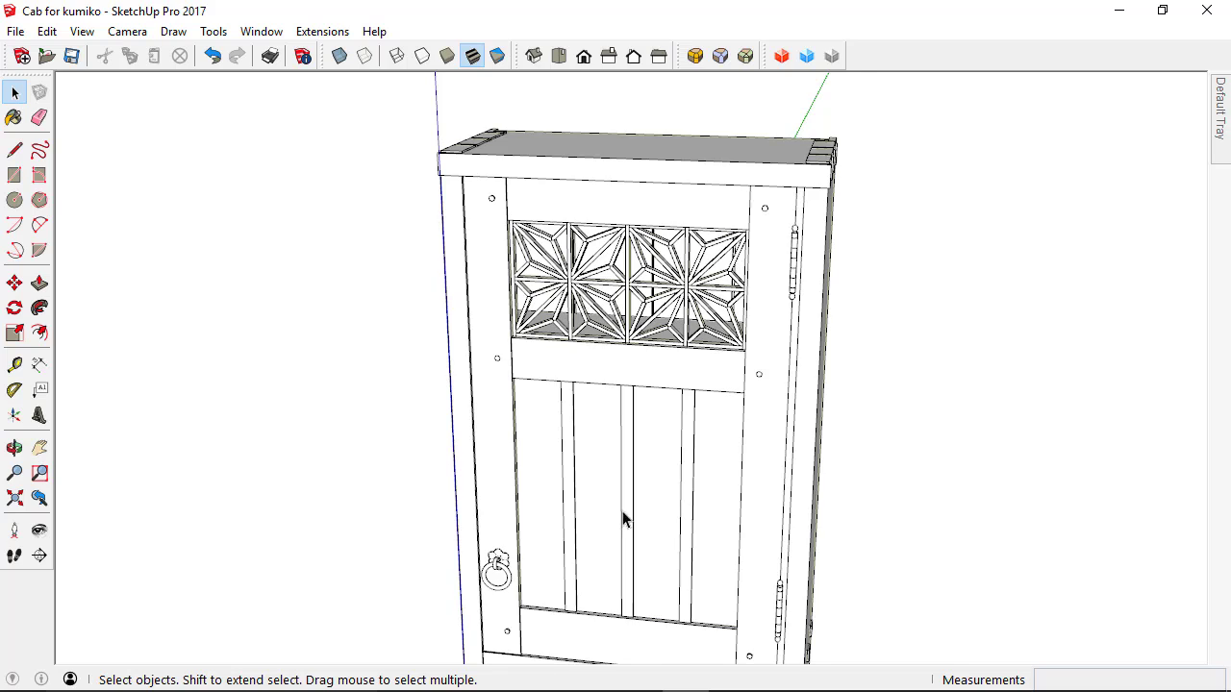
Step: Hide the door's hinge-side stile and upper rail to expose the lattice edges that sit in their grooves
middle_click_drag(623, 519, 760, 332)
scroll(731, 303, "up", 4)
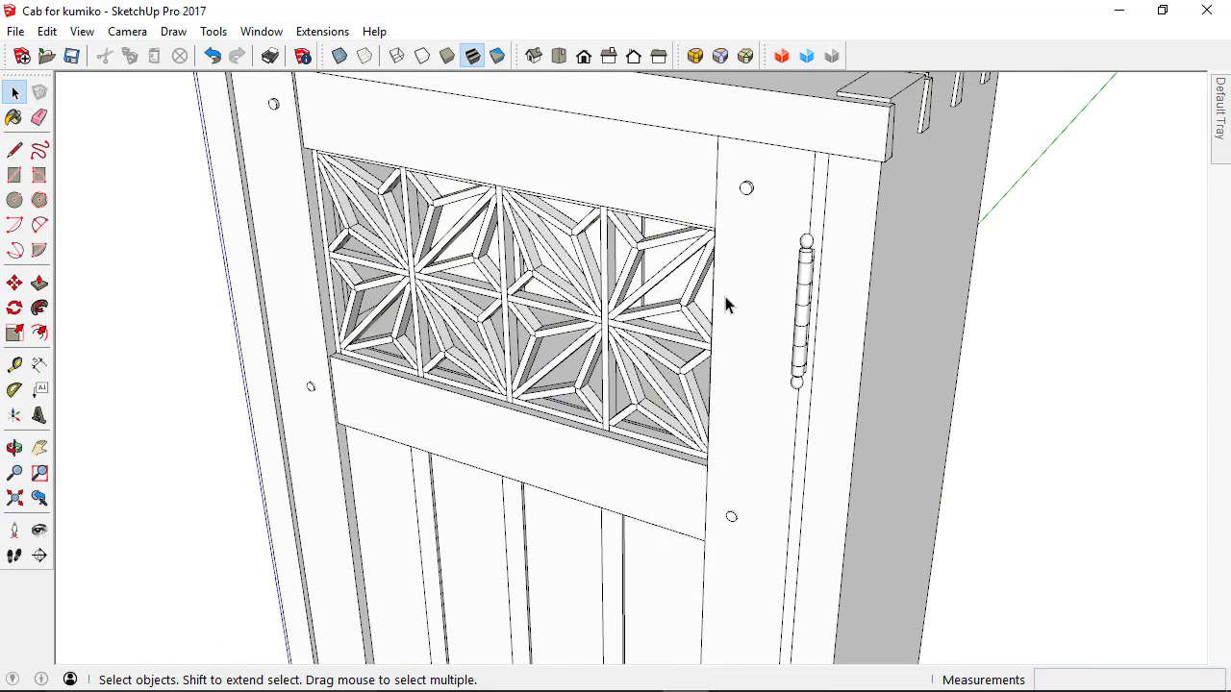
left_click(726, 343)
left_click(601, 176, "shift")
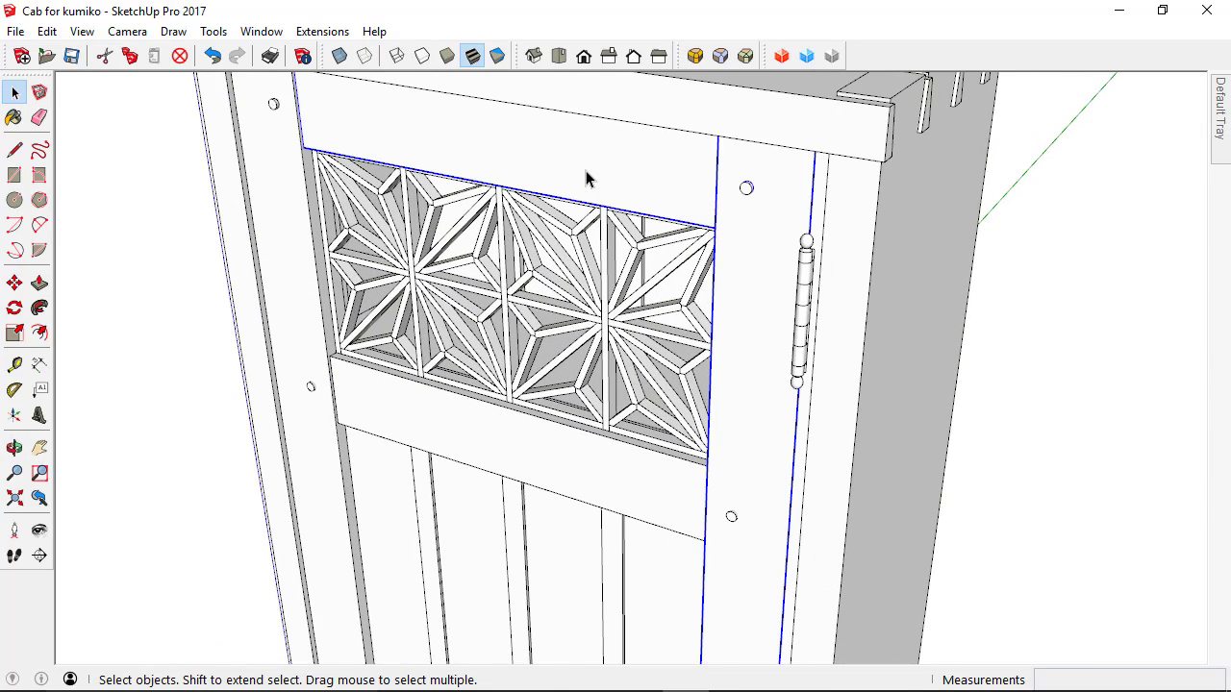
right_click(588, 178)
left_click(630, 131)
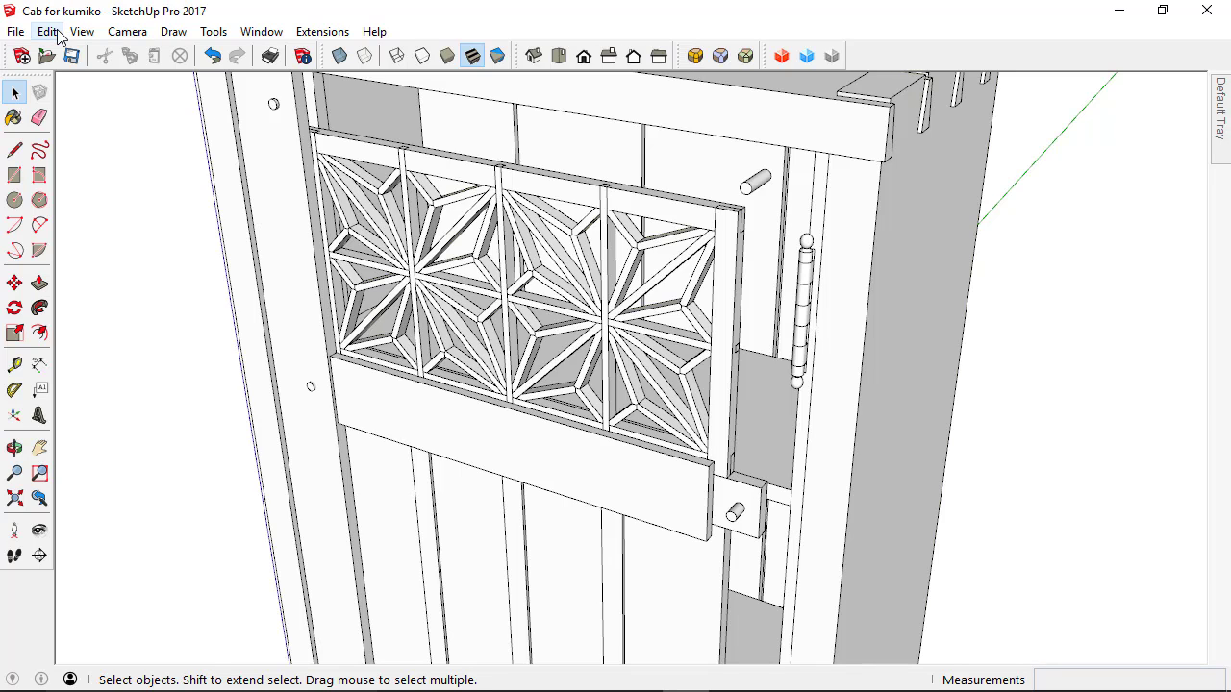
Step: Undo the hiding of the stile and upper rail, and view the whole upper door from the front
left_click(213, 56)
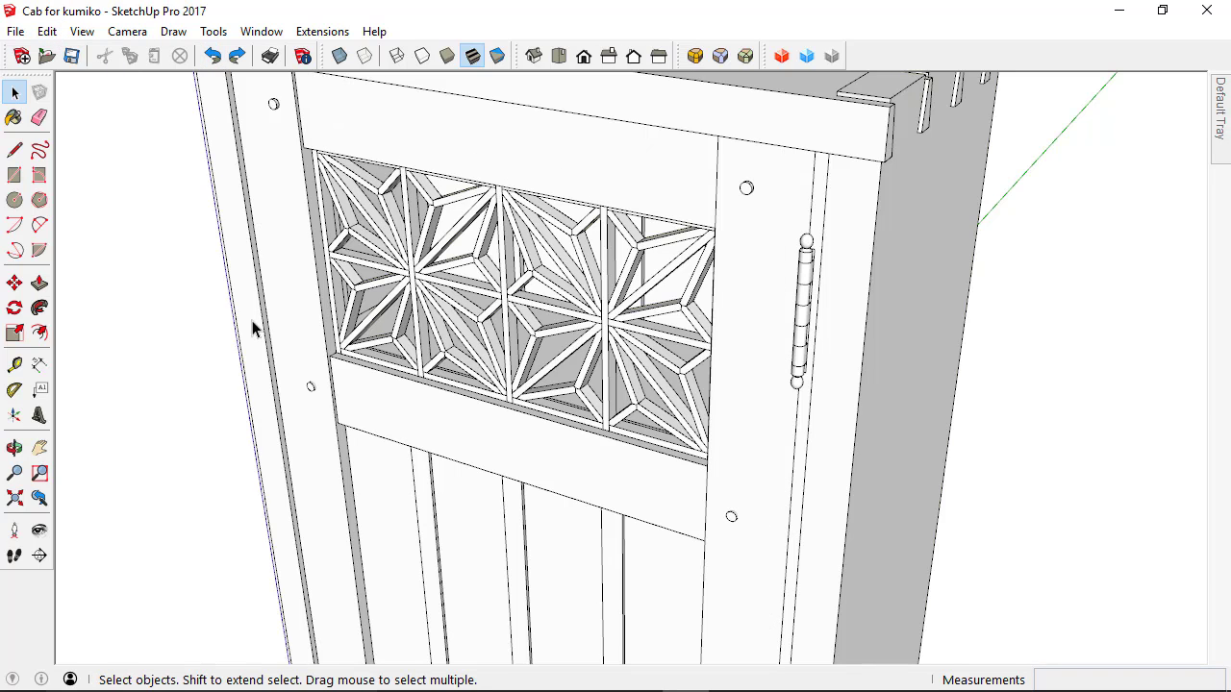
scroll(554, 424, "down", 3)
middle_click_drag(554, 424, 683, 250)
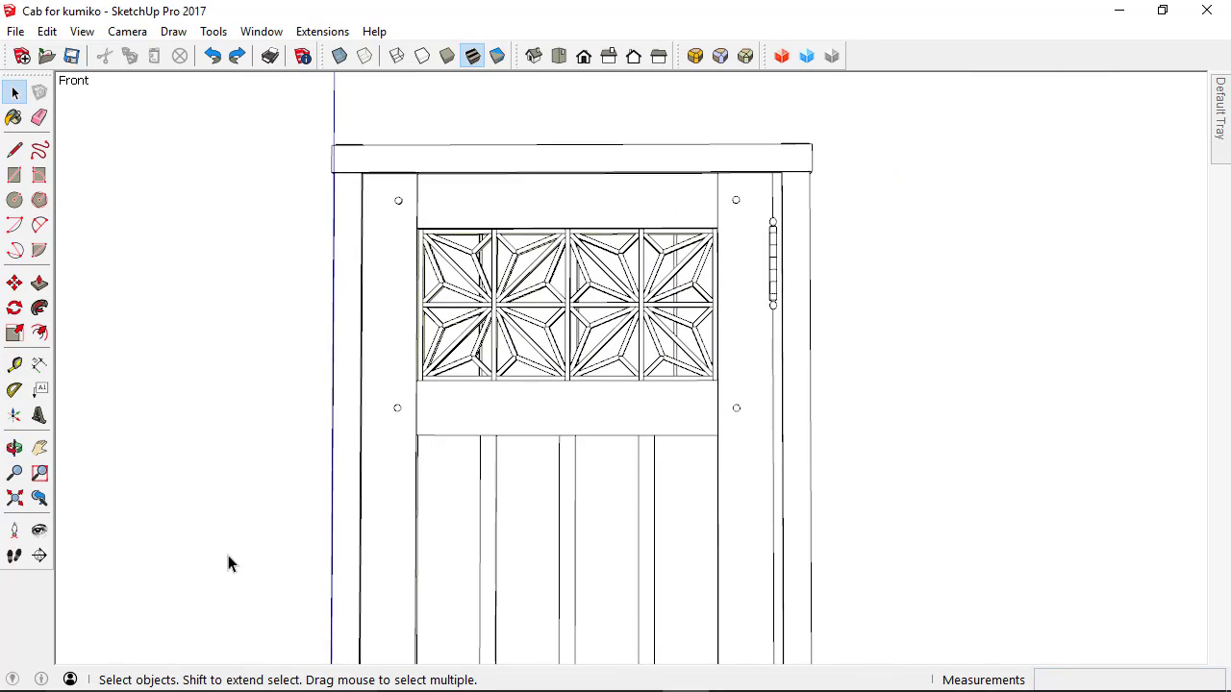